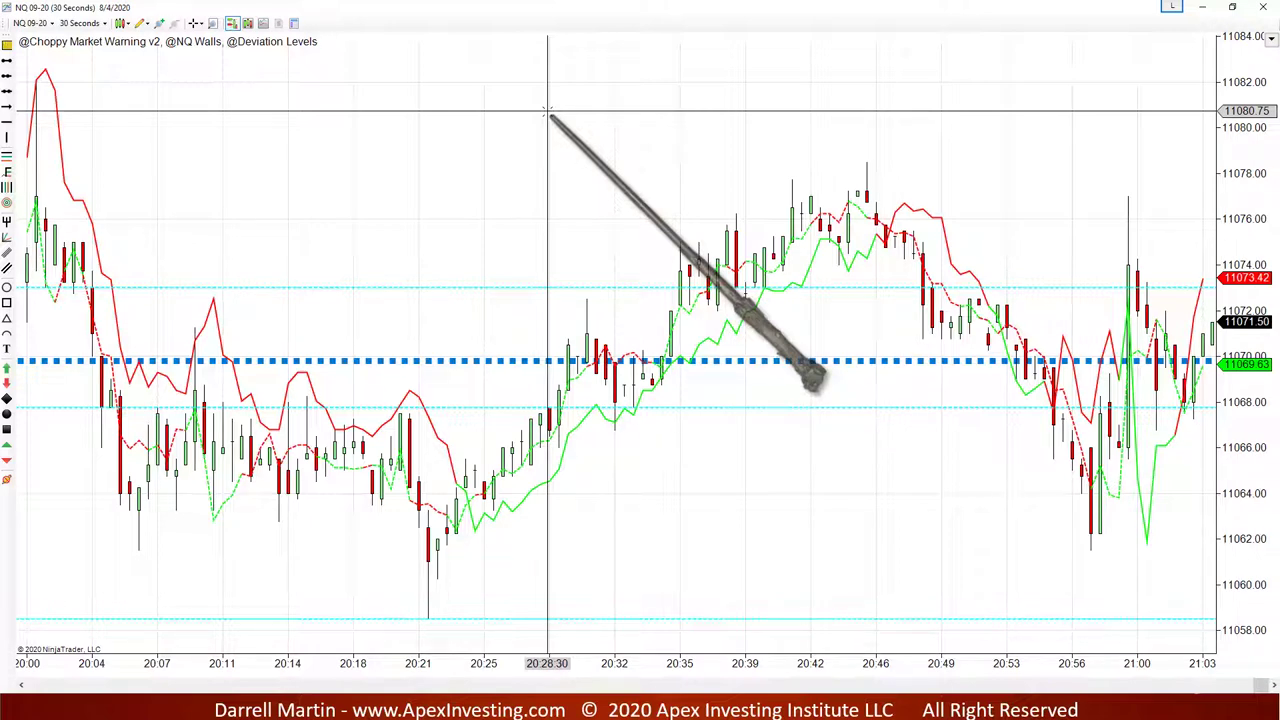
# Examine the NQ 30-second chart's evening price action between about 18:20 and 21:03 against its indicator lines
pyautogui.scroll(3, 538, 148)
pyautogui.scroll(8, 538, 148)
pyautogui.scroll(8, 538, 148)
pyautogui.scroll(-3, 538, 148)
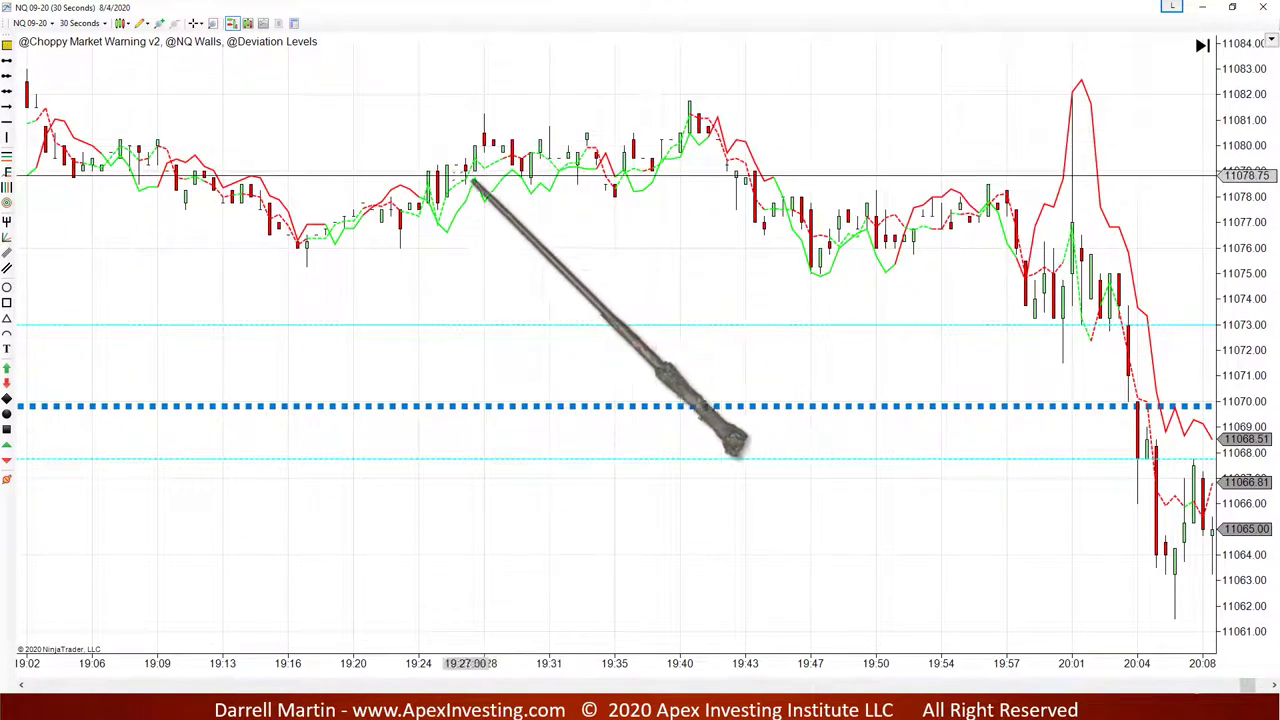
pyautogui.scroll(3, 471, 171)
pyautogui.scroll(8, 429, 177)
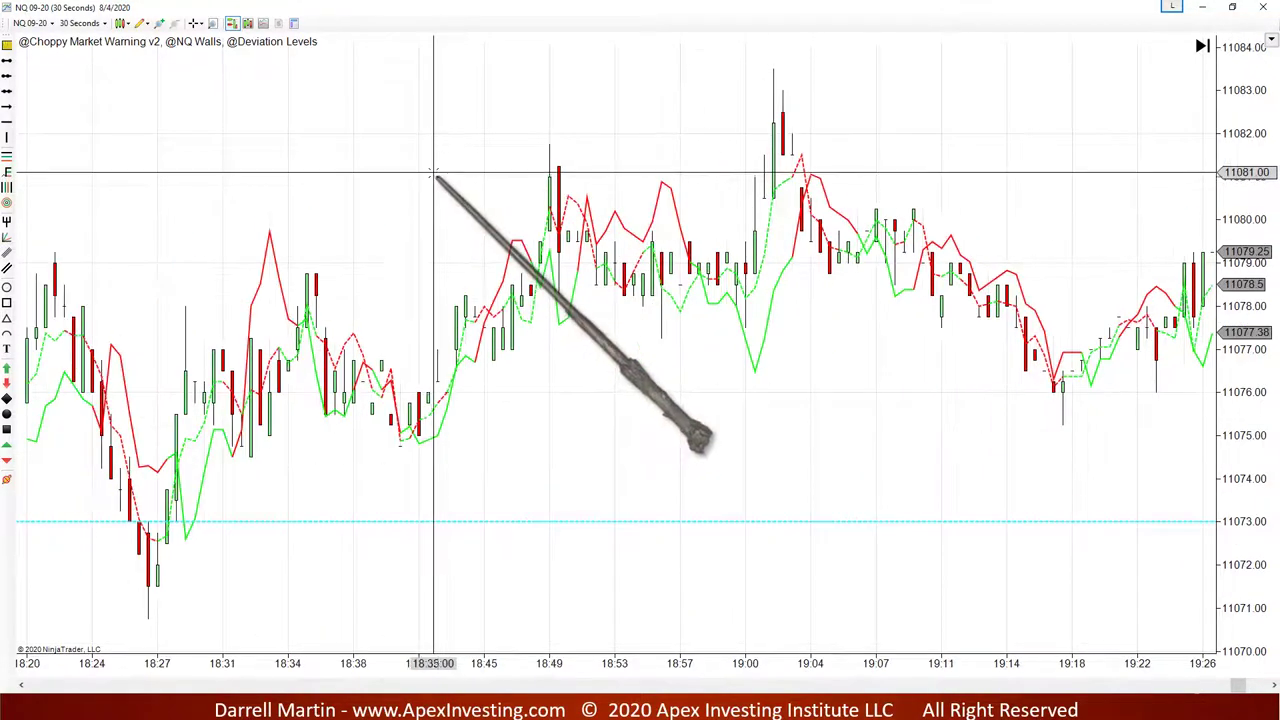
pyautogui.scroll(2, 432, 176)
pyautogui.scroll(-6, 434, 177)
pyautogui.scroll(-10, 434, 177)
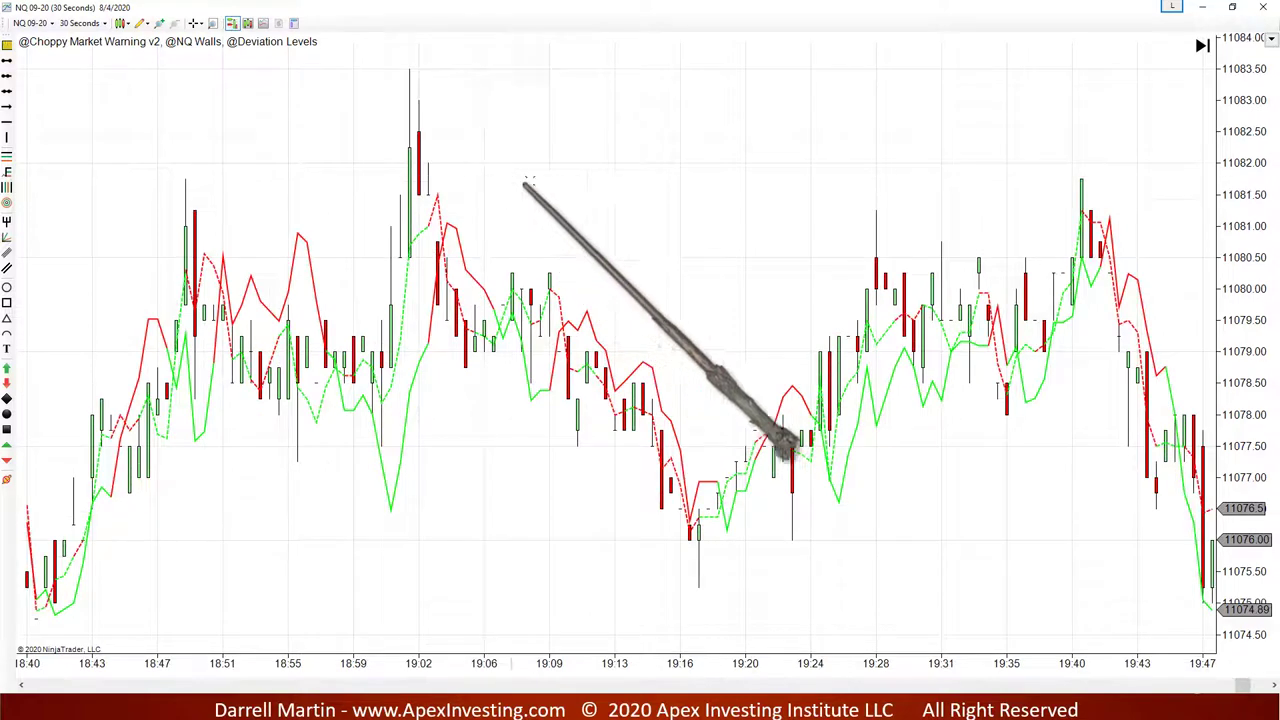
pyautogui.scroll(-2, 541, 185)
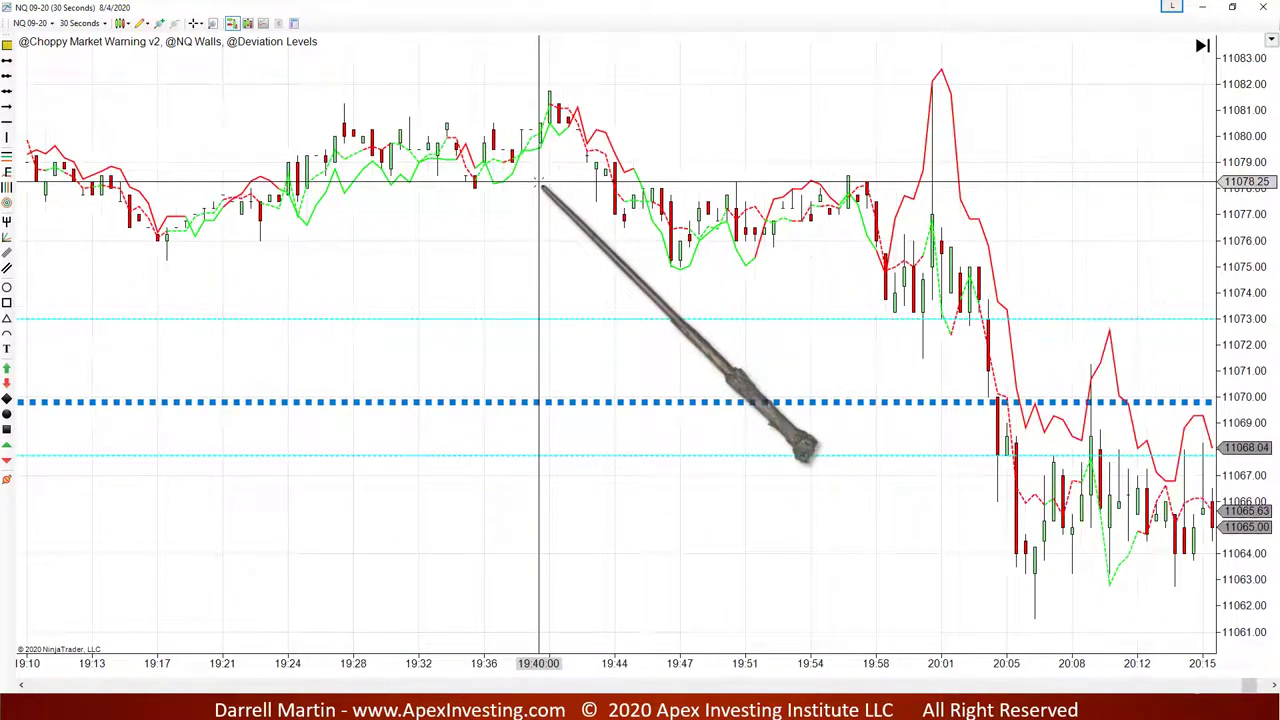
pyautogui.scroll(-1, 793, 212)
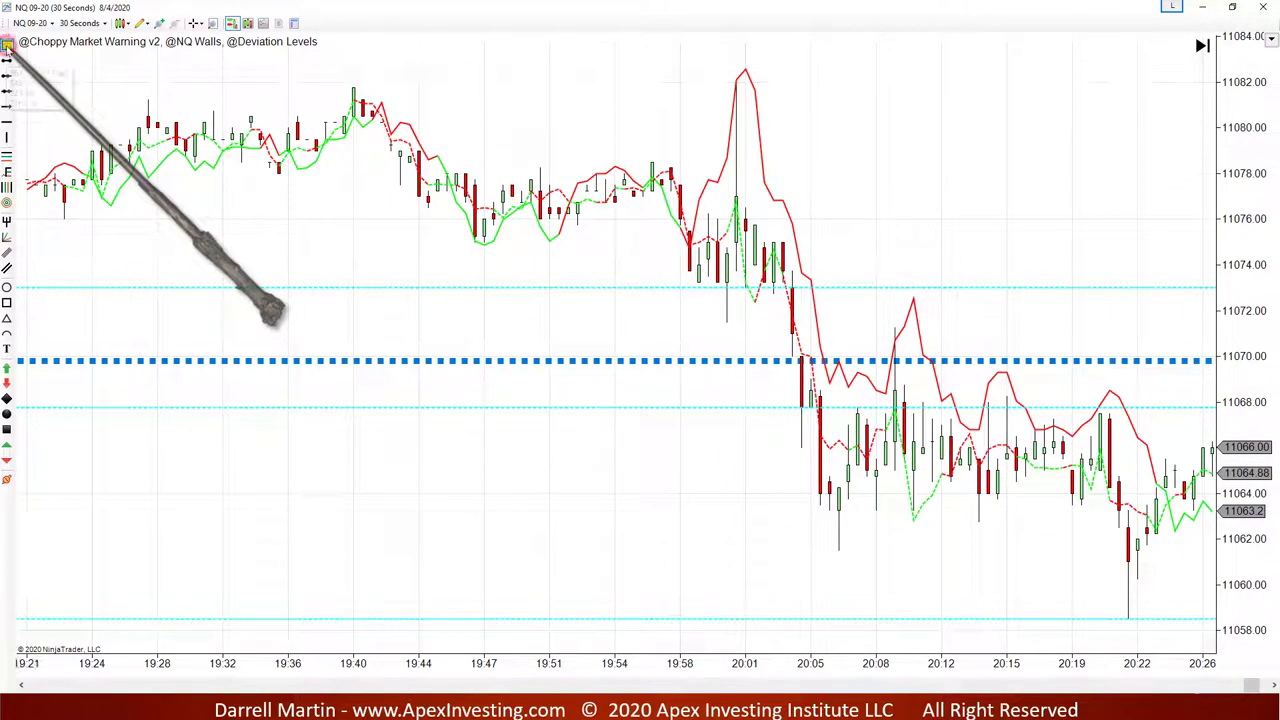
# Place a ruler measurement over the decline from about 20:00 to 20:24, with its label above the candles
pyautogui.click(716, 286)
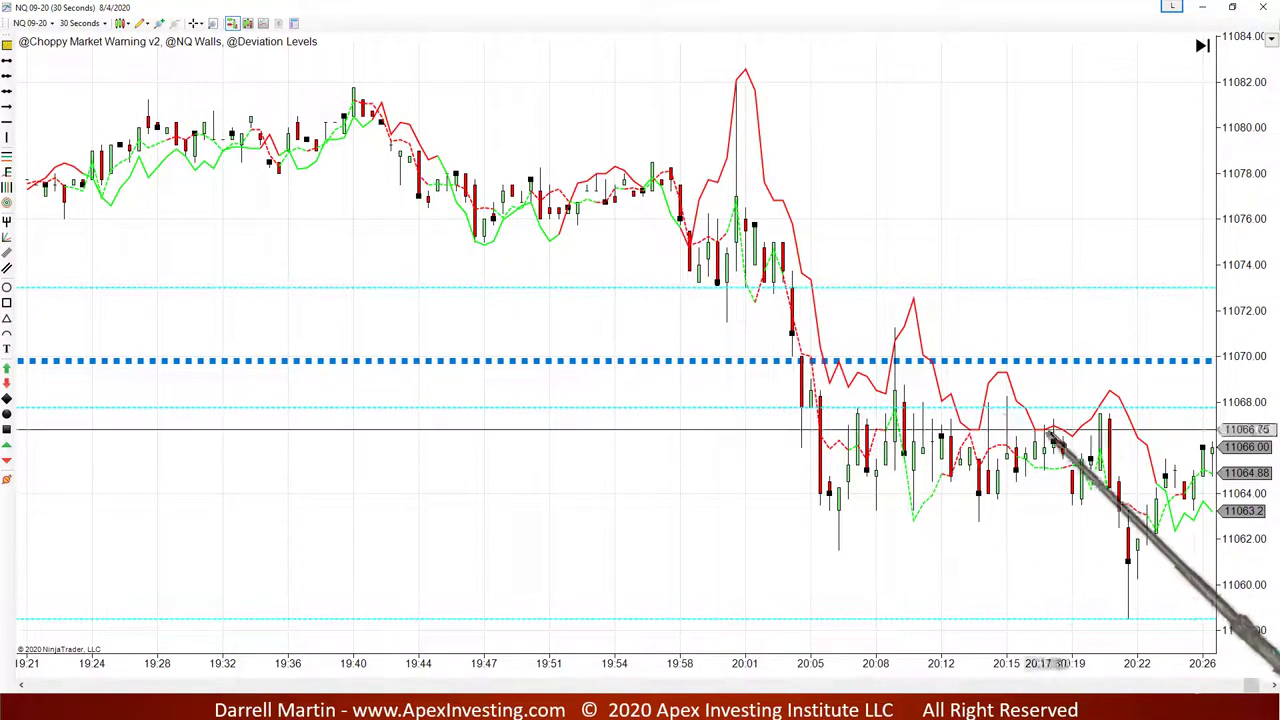
pyautogui.click(1165, 478)
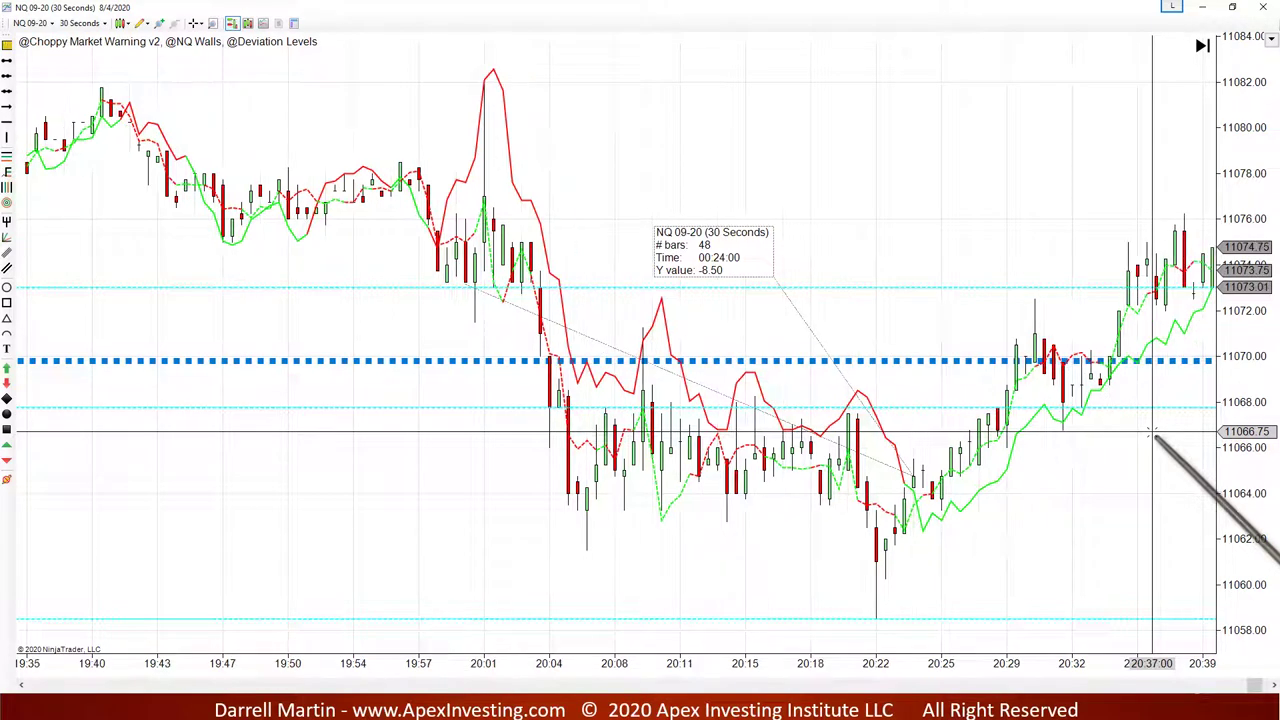
pyautogui.middleClick(1152, 432)
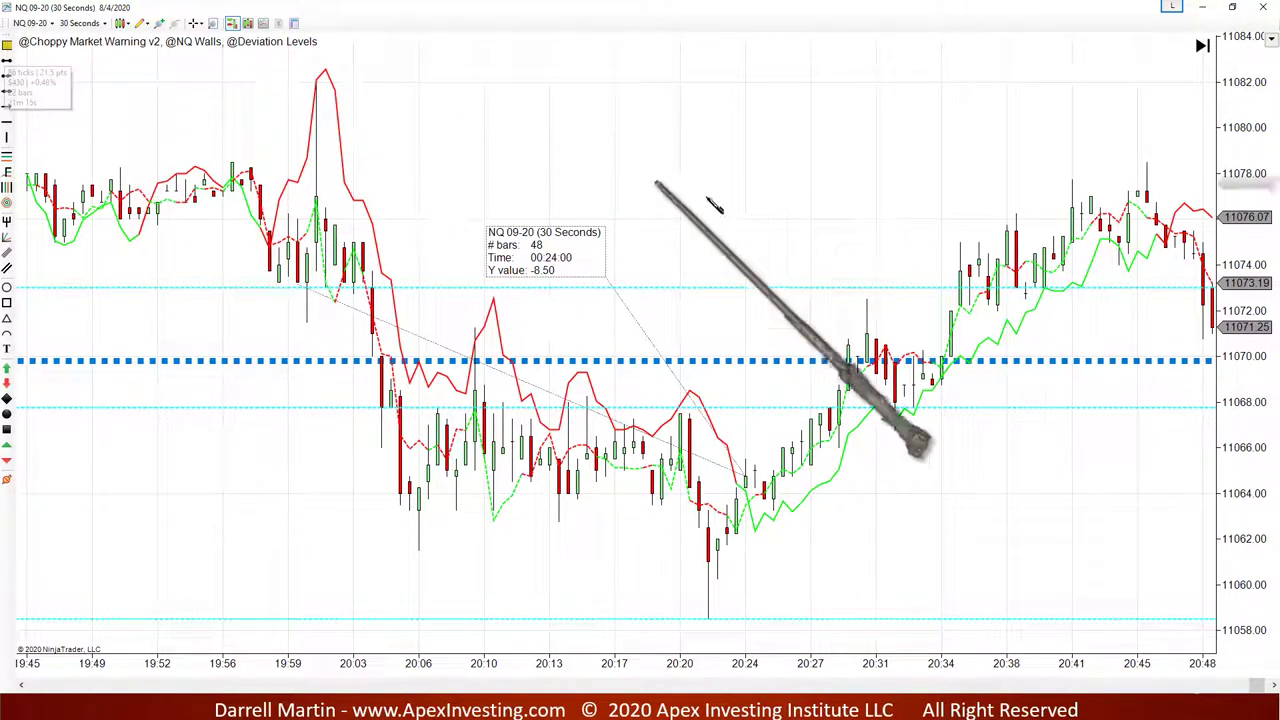
# Add ruler measurements for the rally from about 20:26 to 20:46 and the swing from about 20:47 to 20:59, with labels above price
pyautogui.middleClick(786, 445)
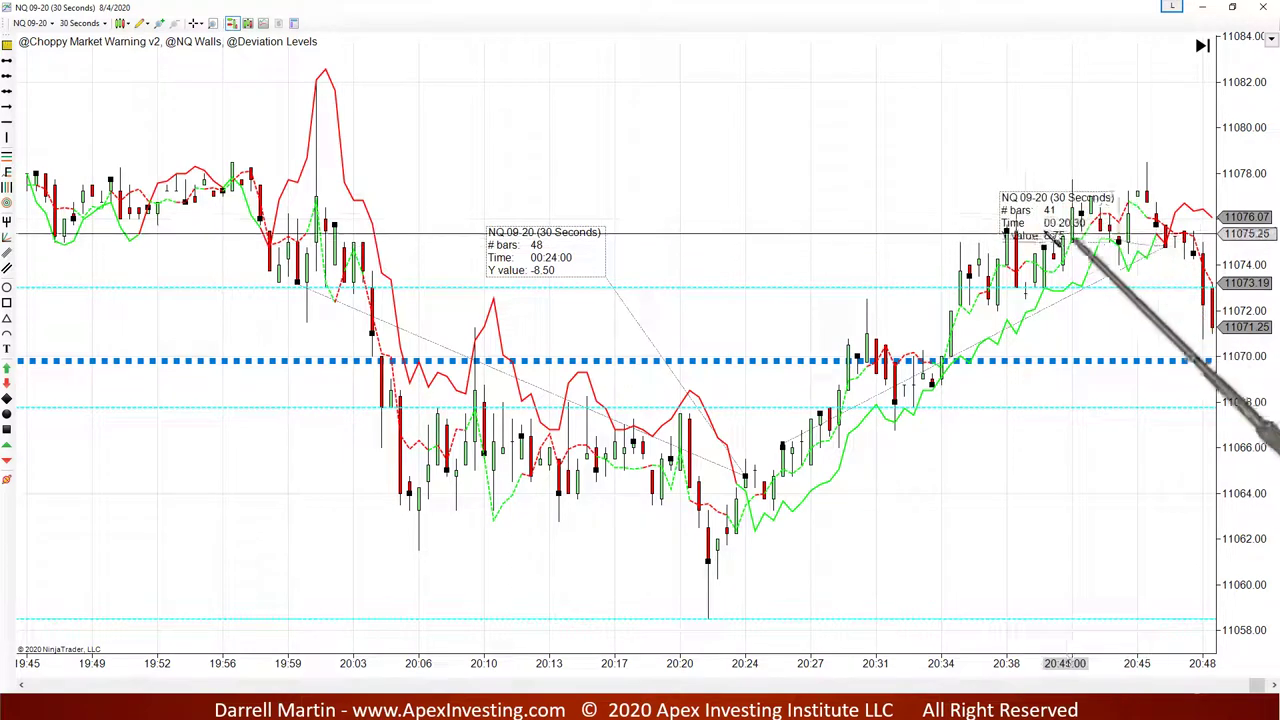
pyautogui.click(878, 235)
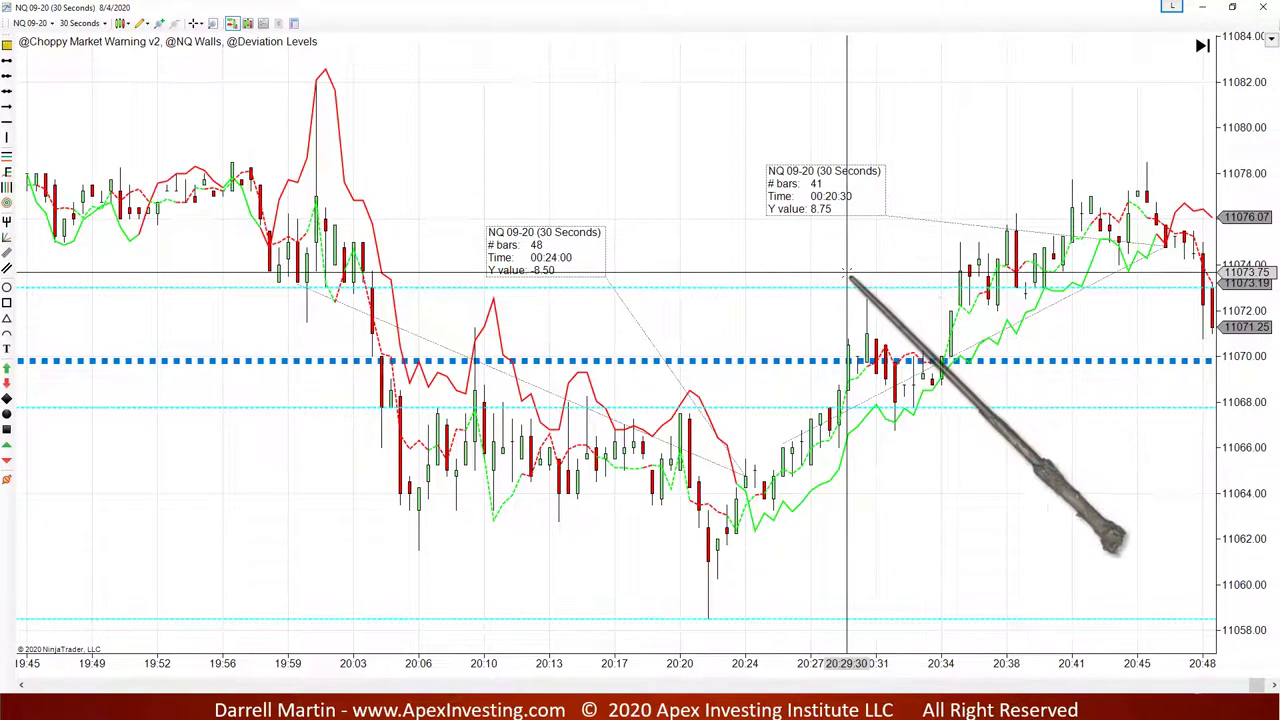
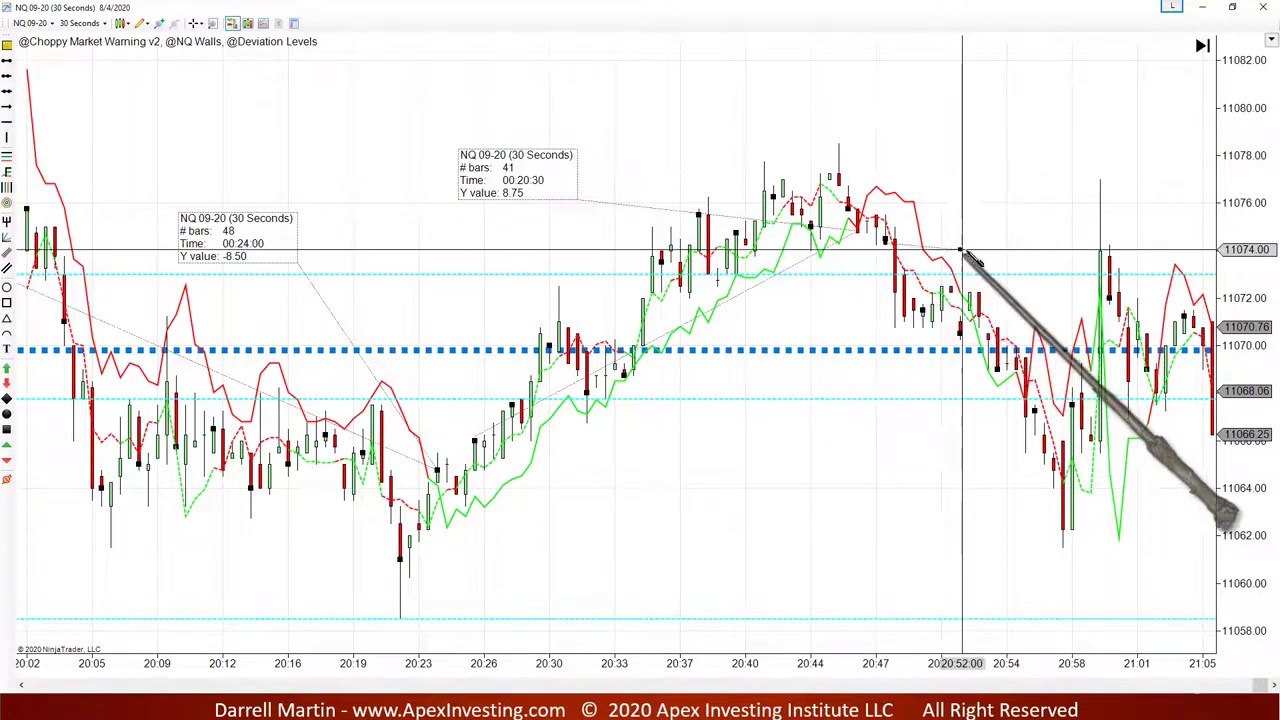
pyautogui.click(1100, 253)
pyautogui.click(1081, 220)
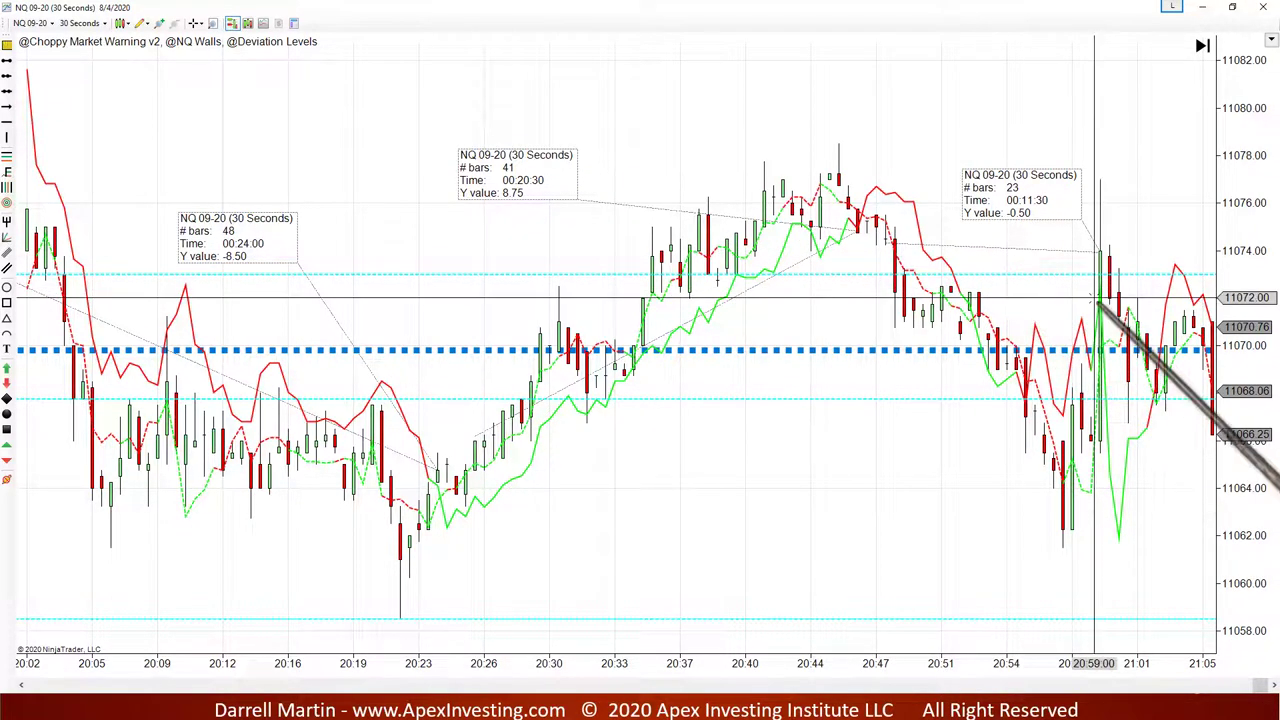
# Examine the three measured evening swings and the price action around them, from about 19:14 to 21:08
pyautogui.scroll(-4, 1095, 300)
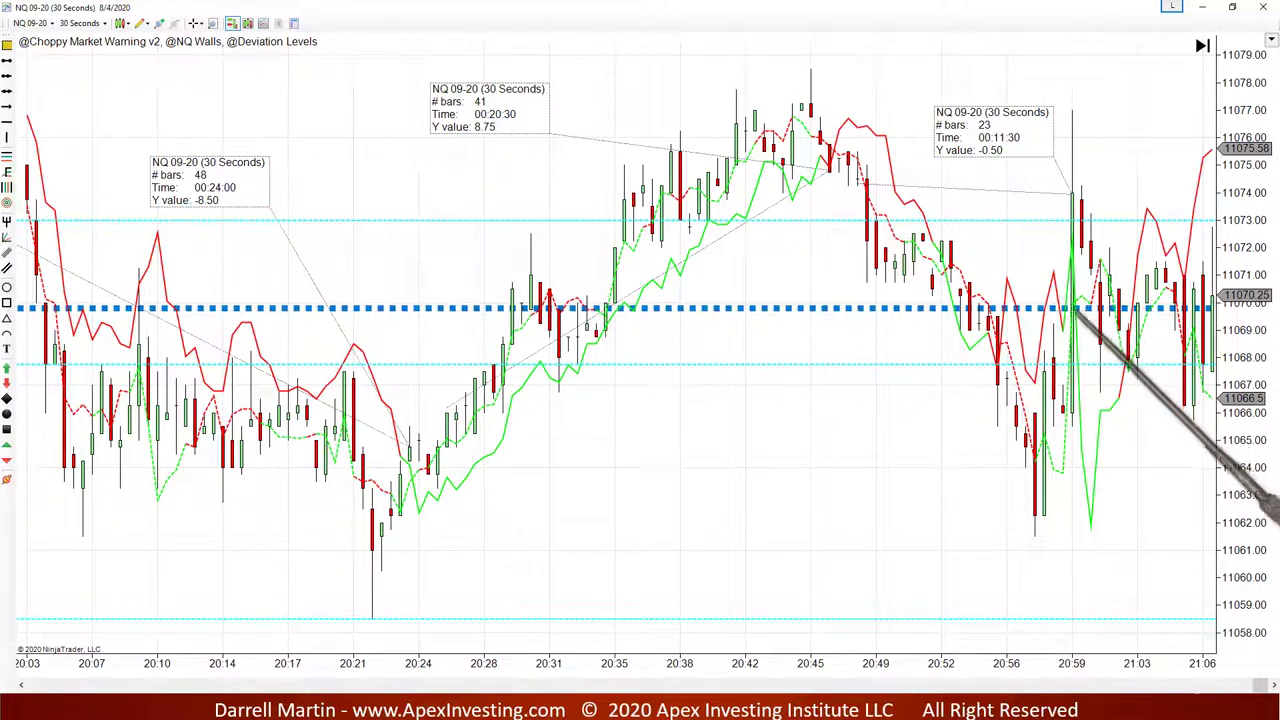
pyautogui.scroll(-6, 1022, 290)
pyautogui.scroll(20, 1022, 290)
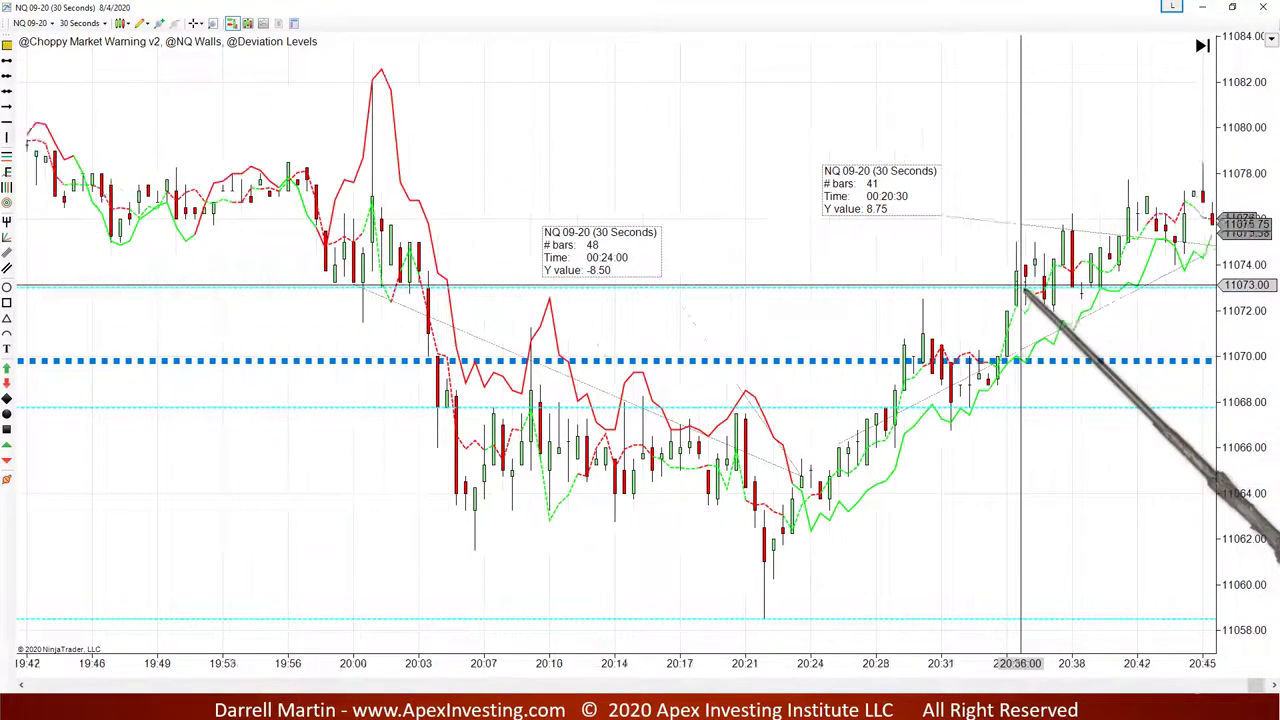
pyautogui.scroll(20, 1022, 290)
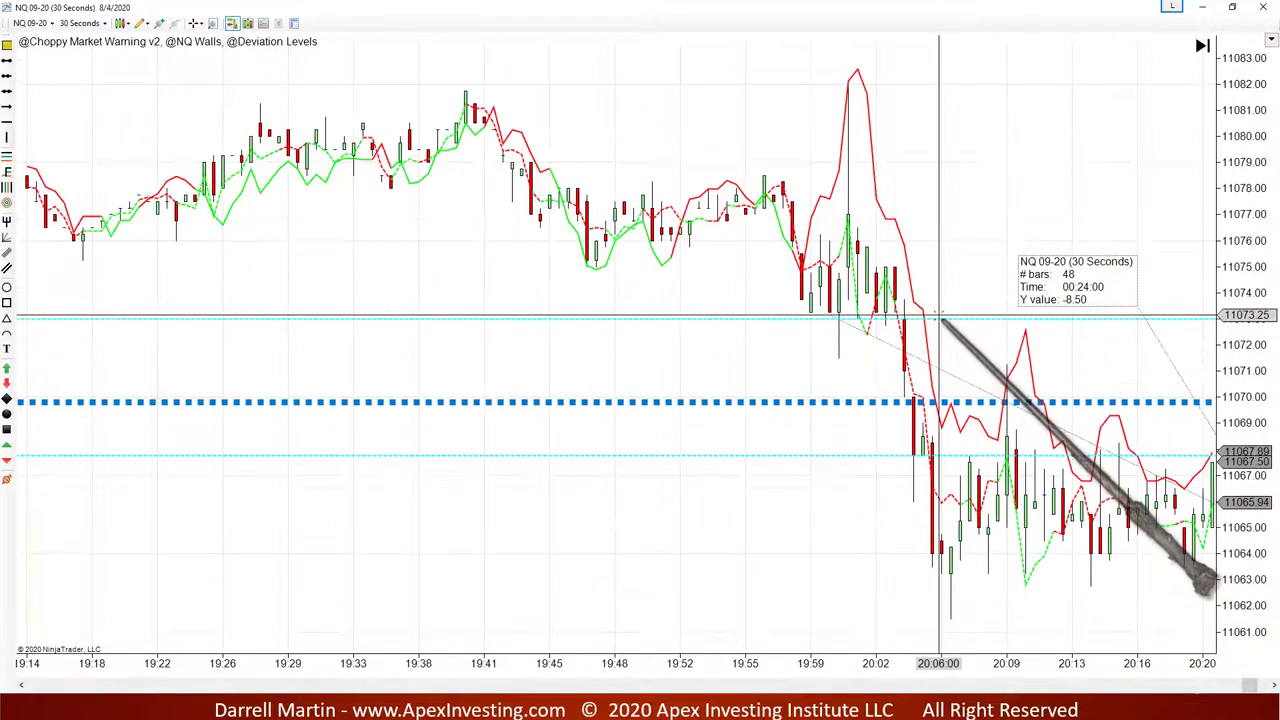
pyautogui.scroll(-20, 939, 316)
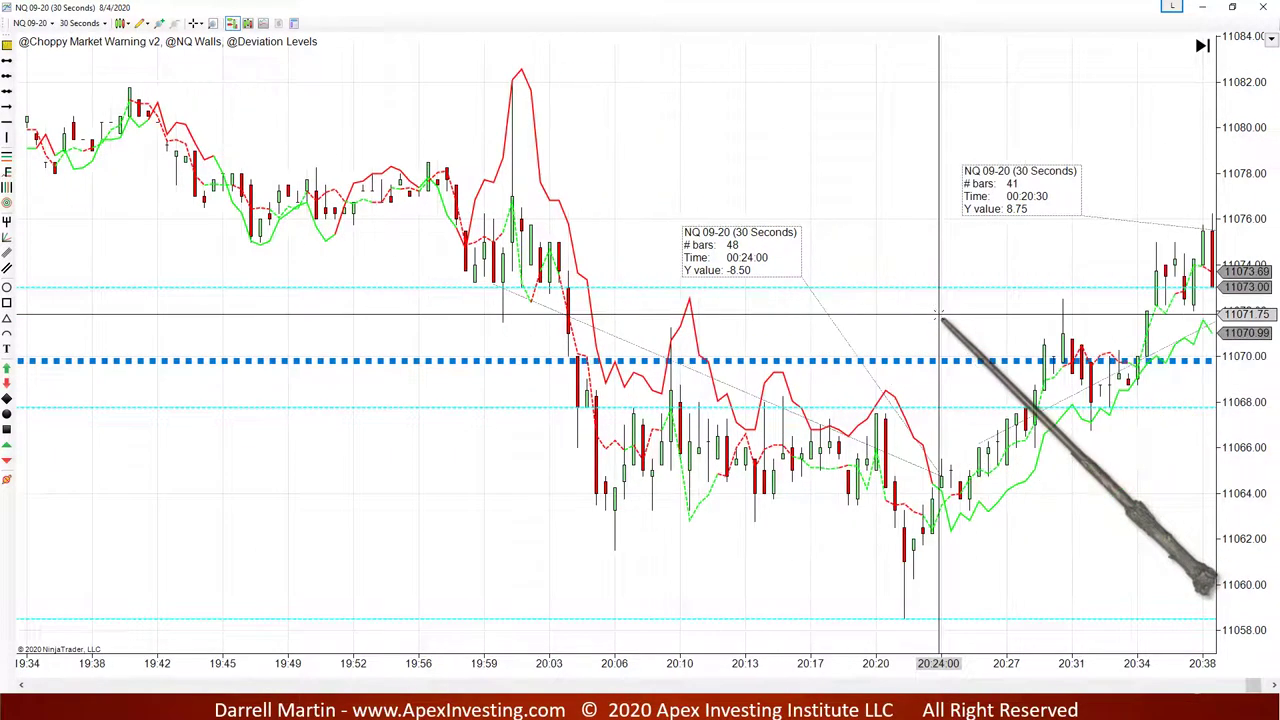
pyautogui.doubleClick(760, 10)
pyautogui.moveTo(745, 10); pyautogui.dragTo(678, 93)
pyautogui.doubleClick(681, 82)
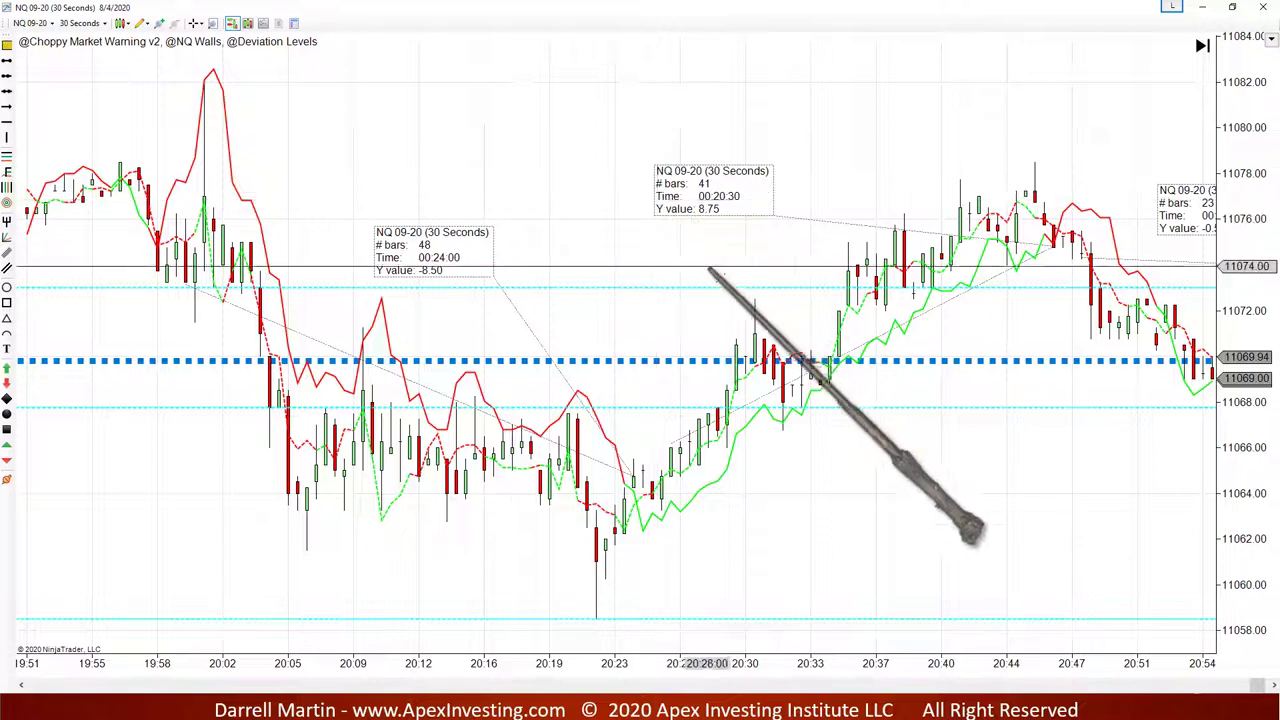
pyautogui.scroll(-3, 980, 280)
pyautogui.scroll(-2, 990, 300)
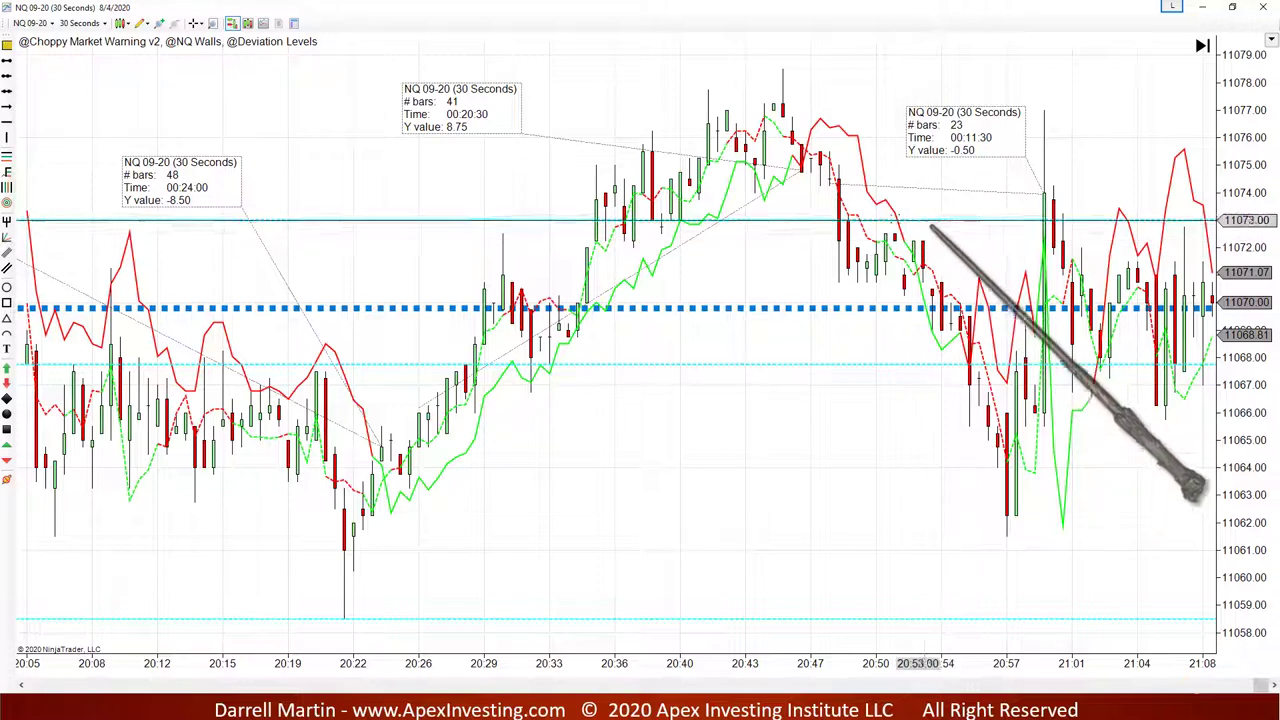
pyautogui.scroll(3, 706, 258)
pyautogui.scroll(3, 706, 258)
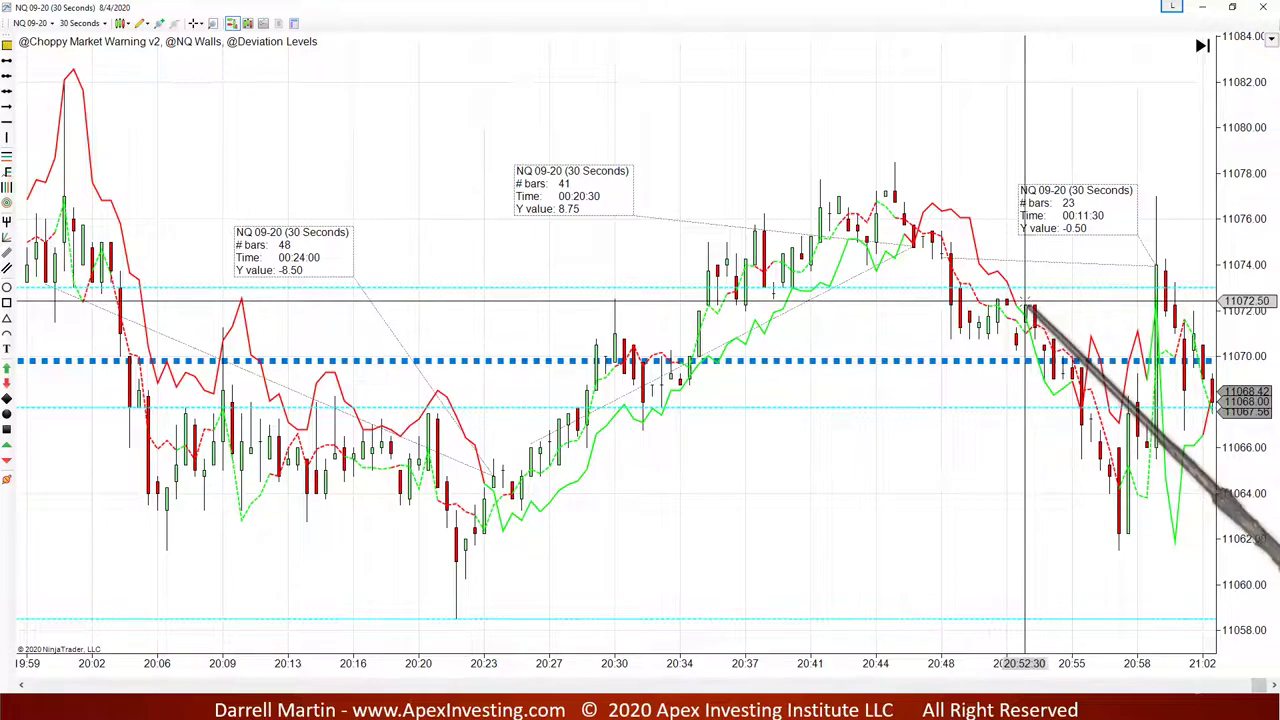
# Go back to the morning session and place a labelled ruler measurement from about 09:38:30 to 09:41:30
pyautogui.moveTo(1257, 690); pyautogui.dragTo(1127, 709)
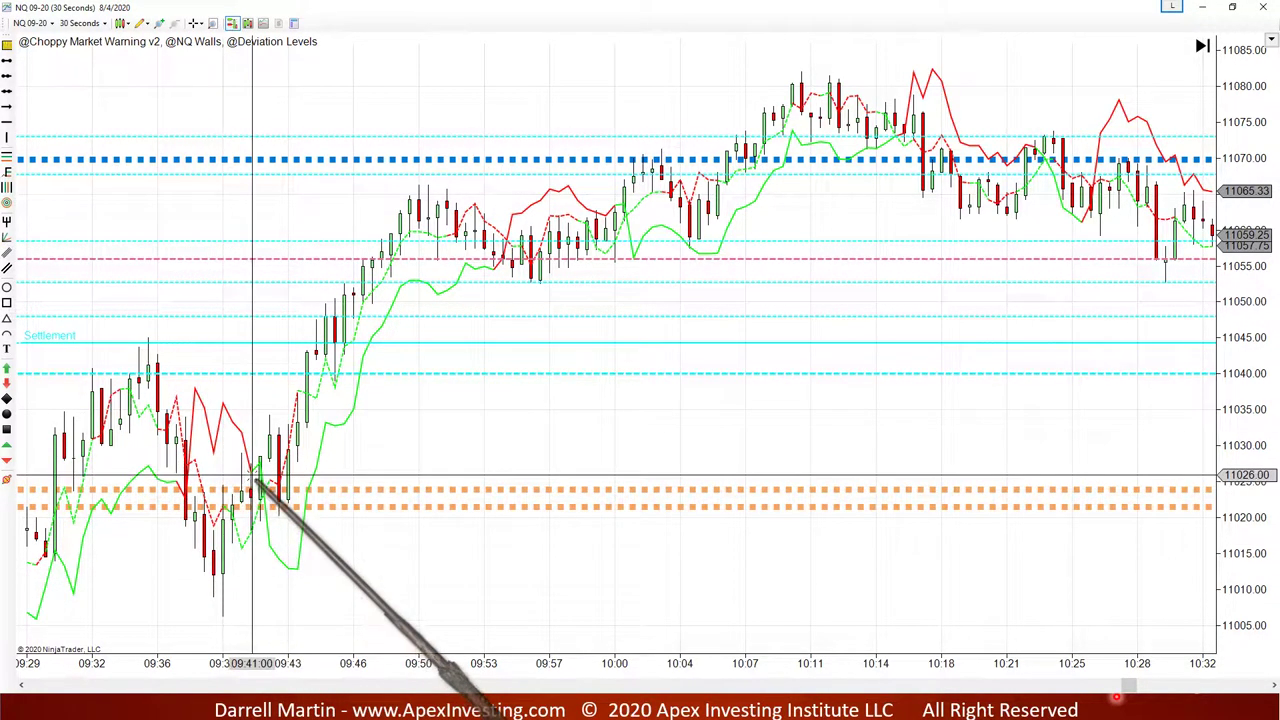
pyautogui.click(7, 75)
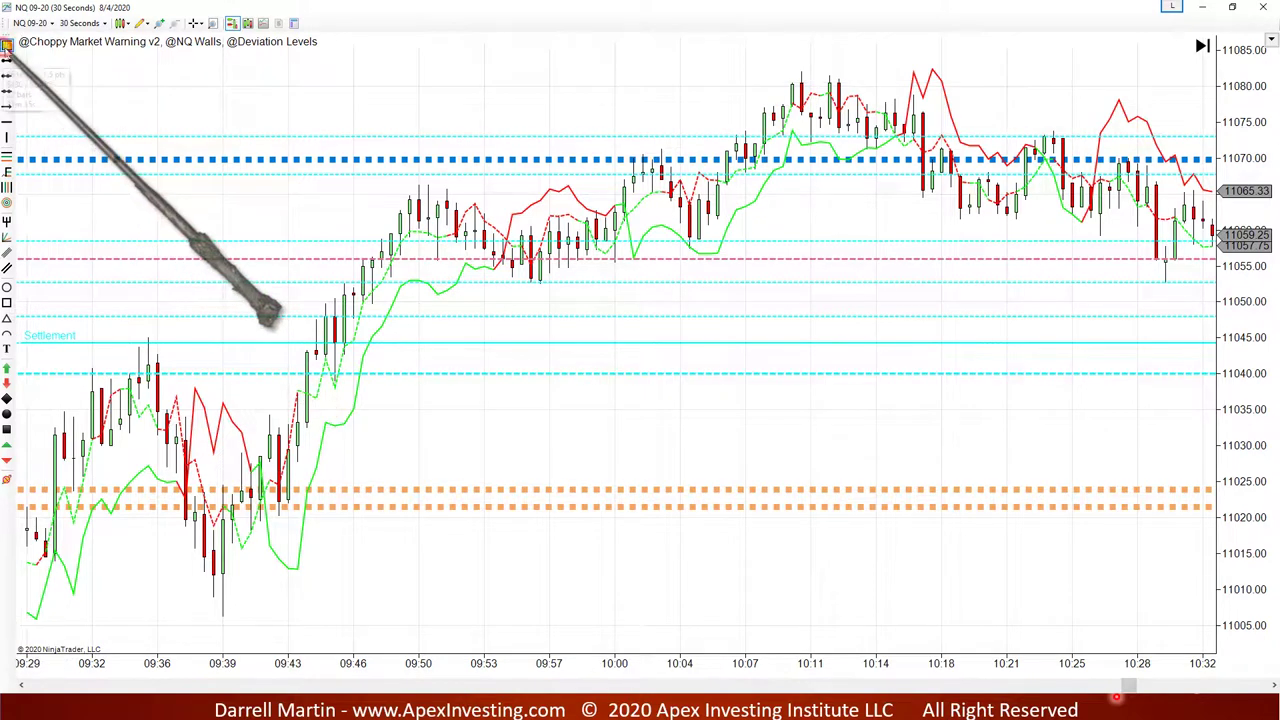
pyautogui.click(206, 579)
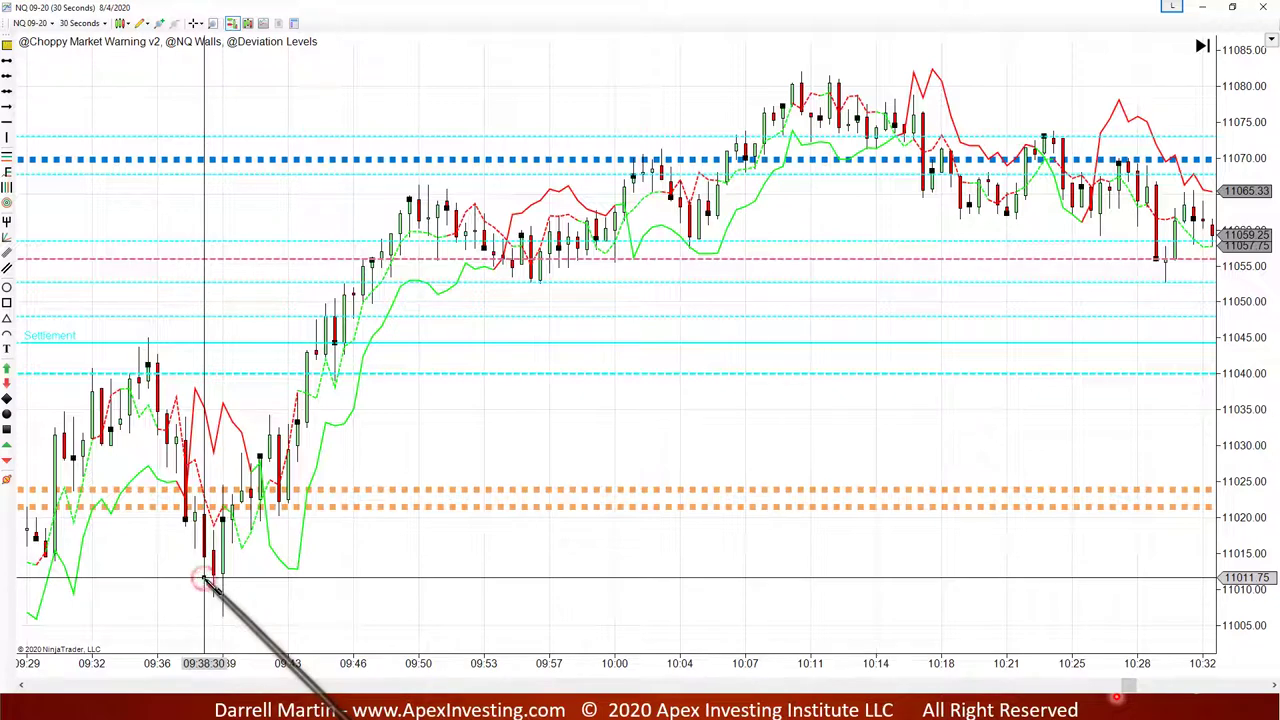
pyautogui.click(260, 458)
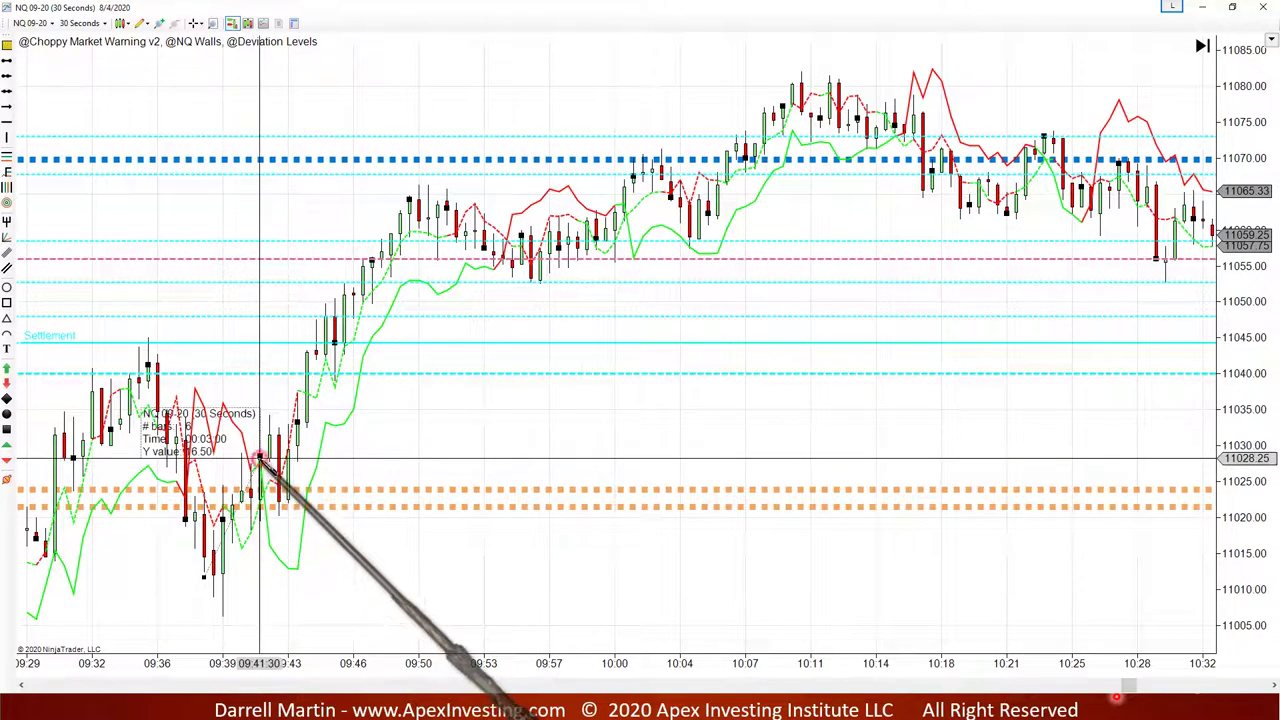
pyautogui.click(245, 362)
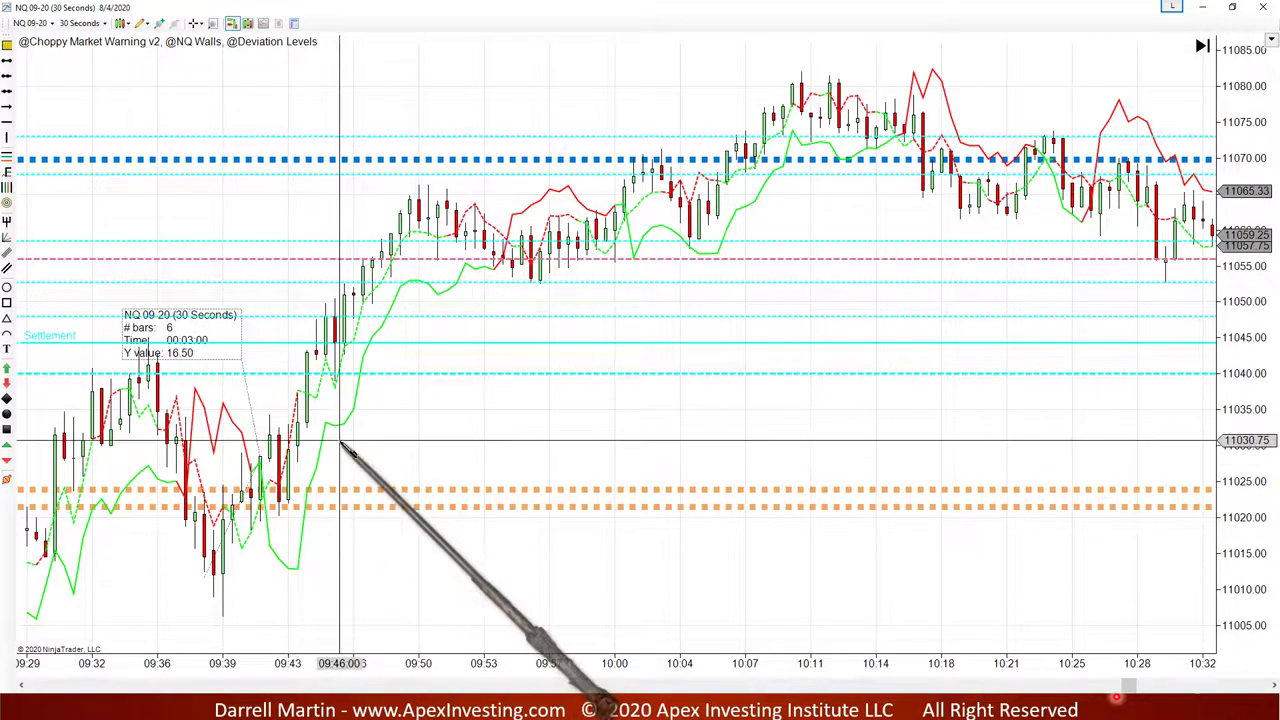
# Place a ruler measurement from about 09:45 to 09:55, with its label above the rally
pyautogui.middleClick(300, 505)
pyautogui.middleClick(302, 500)
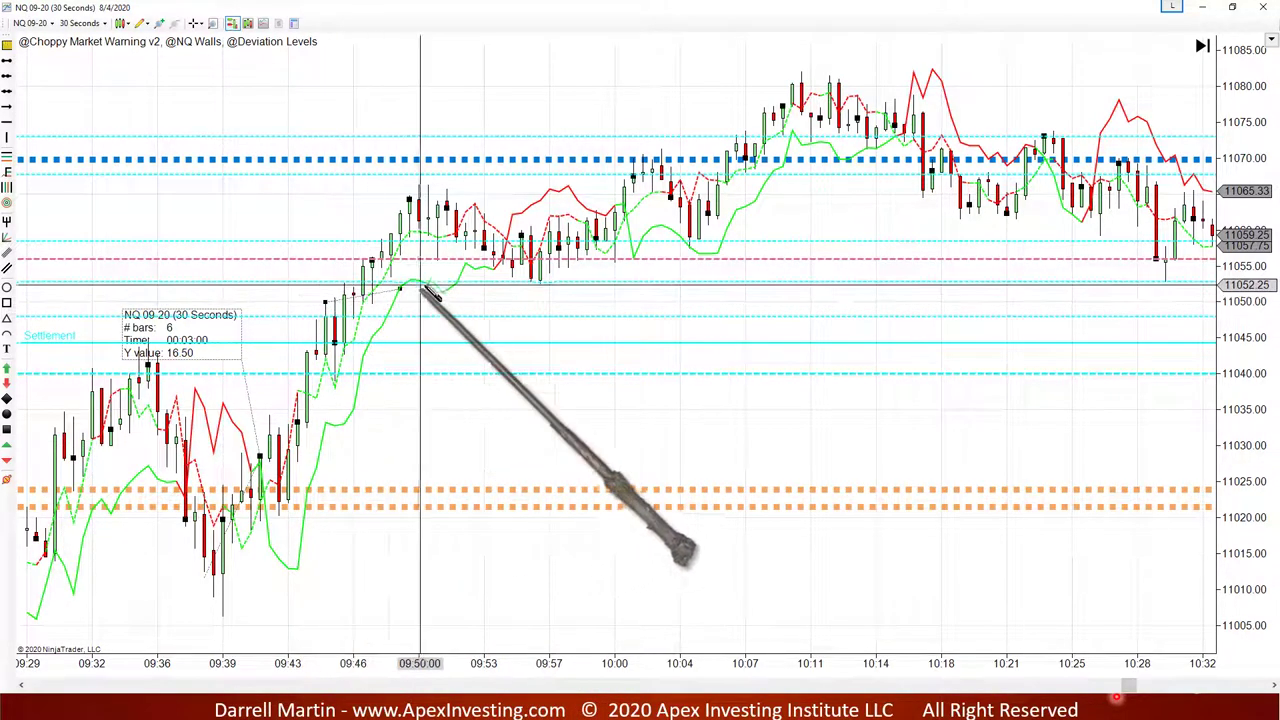
pyautogui.click(512, 268)
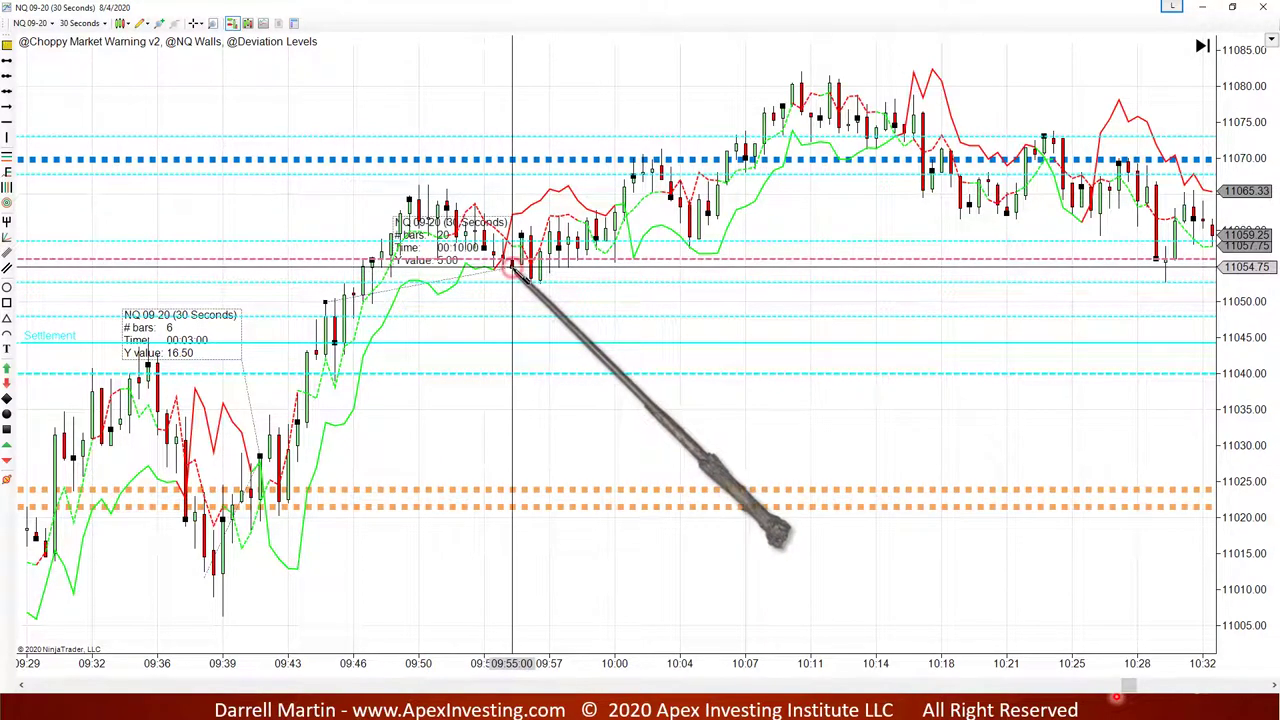
pyautogui.click(278, 226)
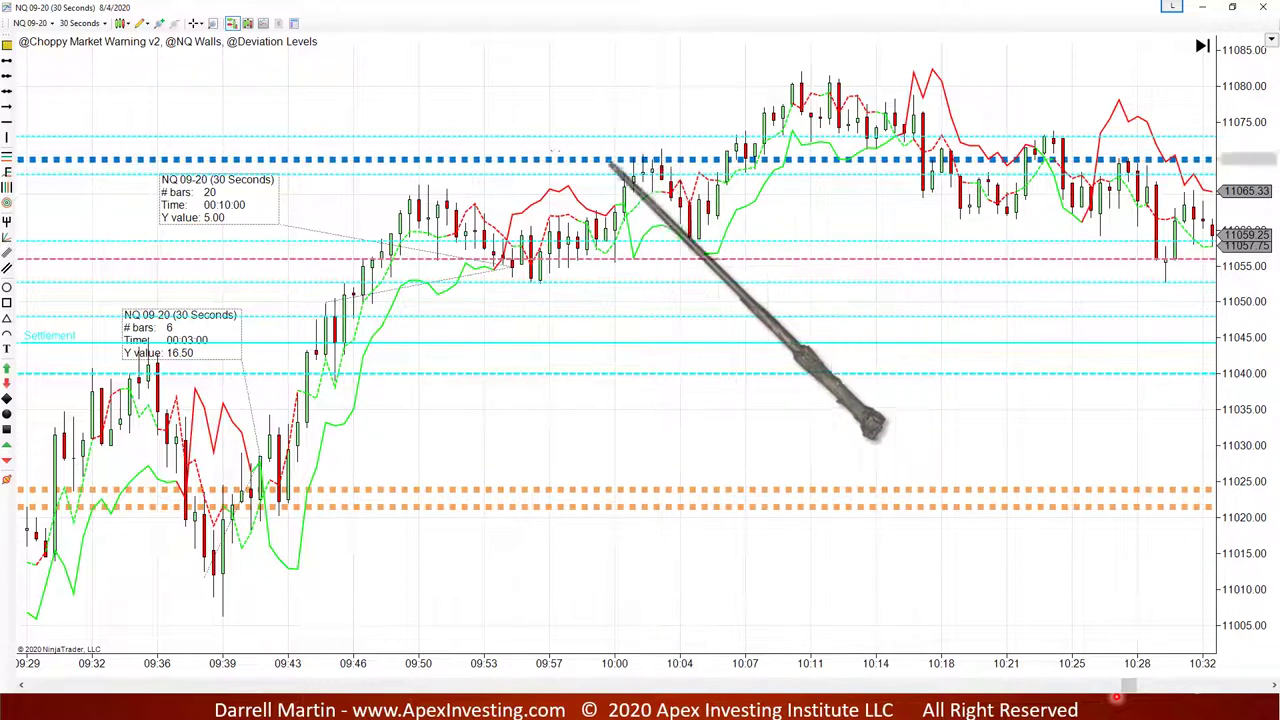
# Place a ruler measurement from about 10:02 to 10:17, with its label below the price peak
pyautogui.click(8, 48)
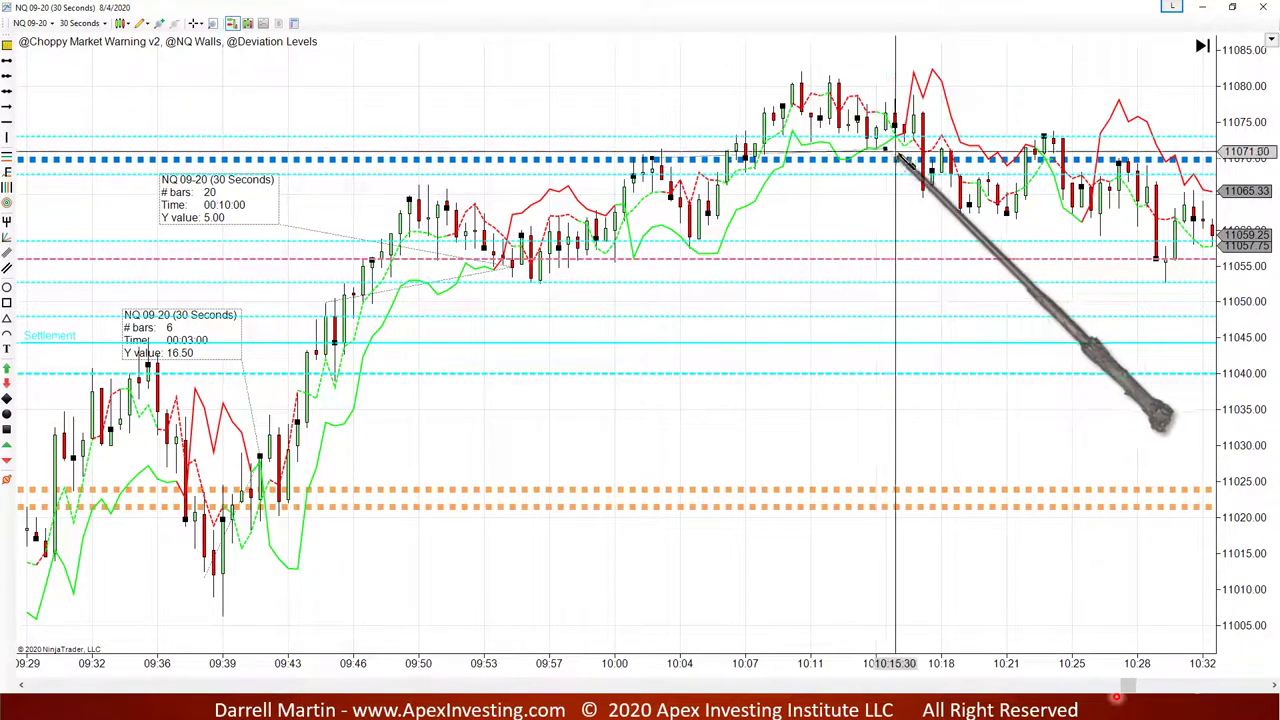
pyautogui.click(922, 192)
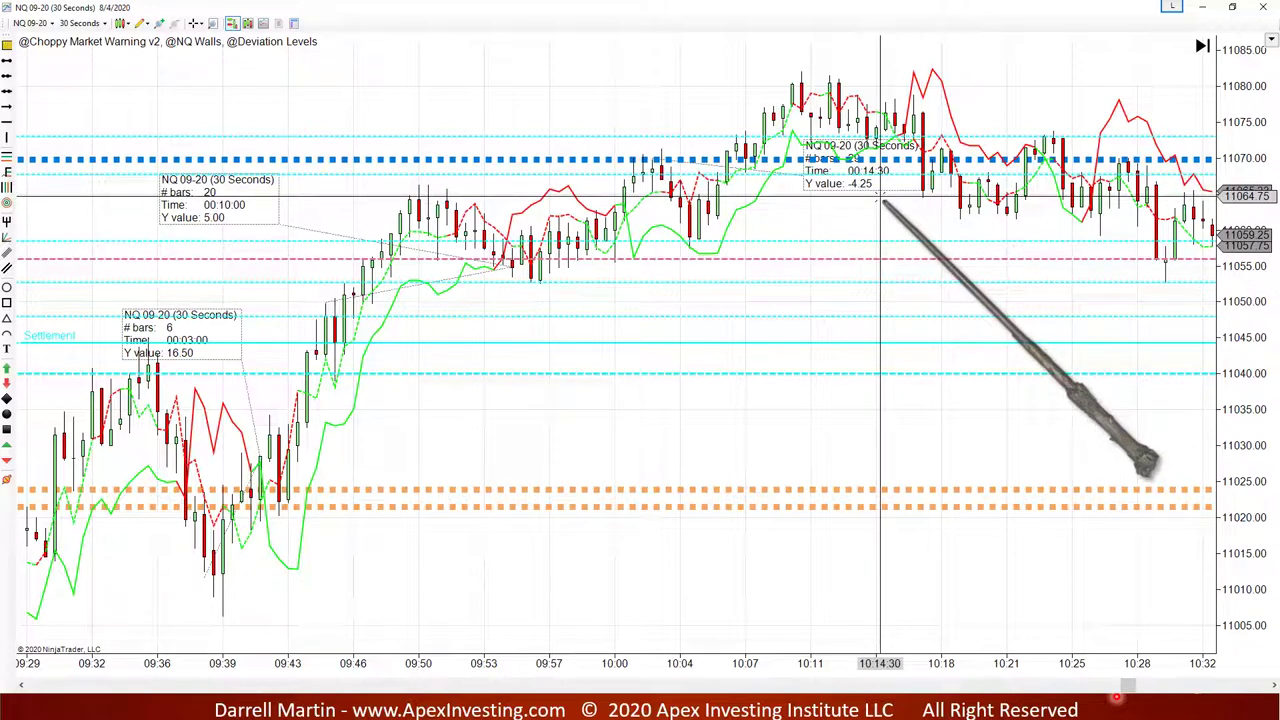
pyautogui.middleClick(679, 174)
pyautogui.middleClick(680, 176)
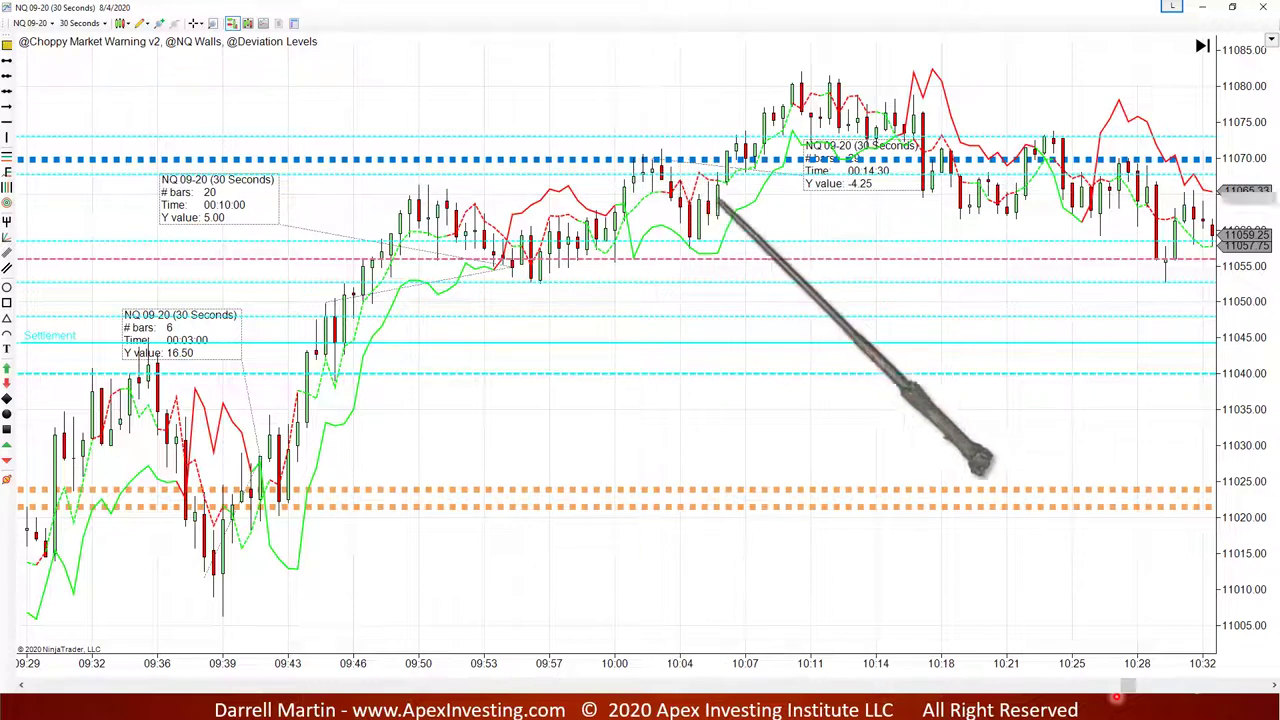
# Examine the price action following the 10:17 measurement, up to about 11:11, against the indicator lines and deviation levels
pyautogui.scroll(-3, 883, 234)
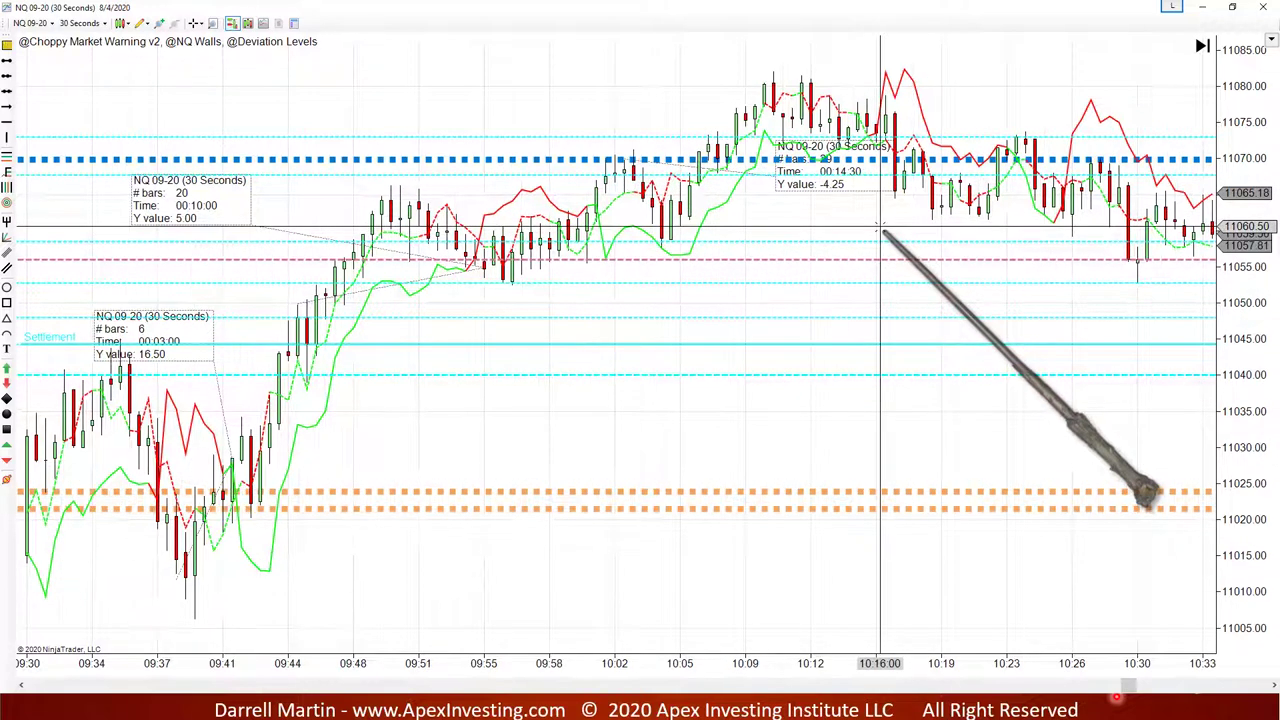
pyautogui.scroll(-6, 883, 234)
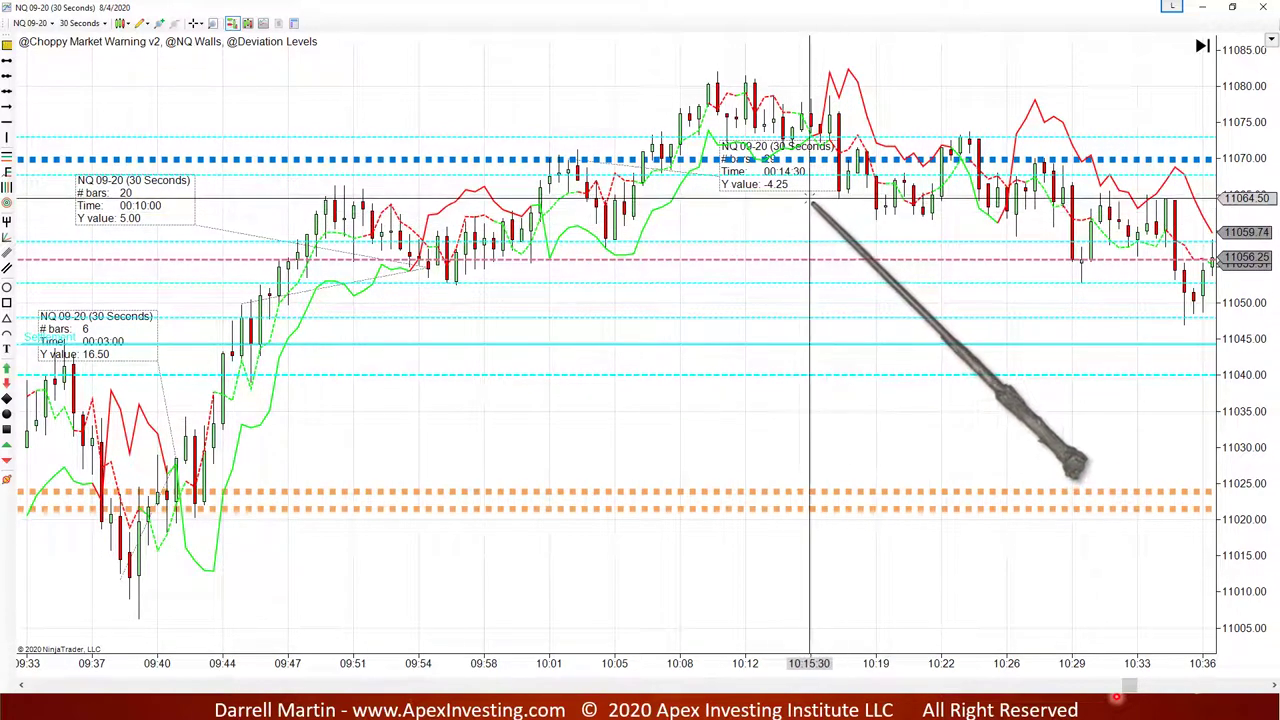
pyautogui.scroll(-3, 812, 205)
pyautogui.scroll(-20, 812, 205)
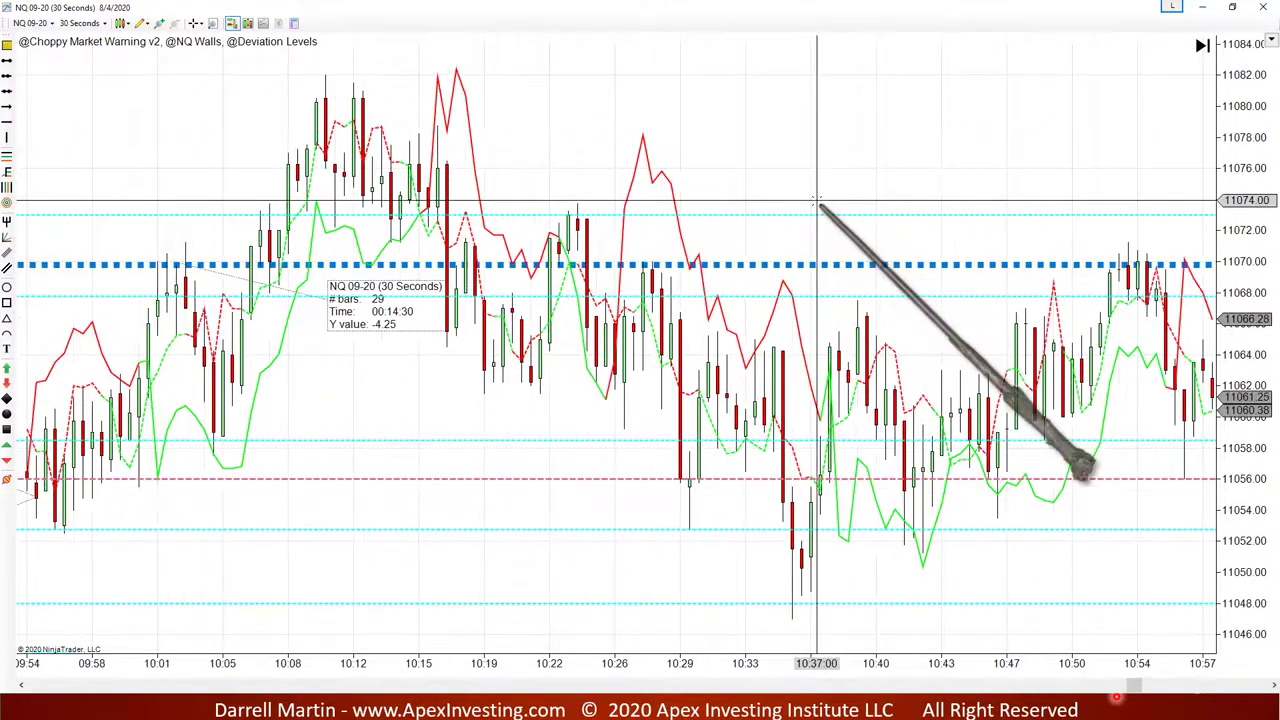
pyautogui.scroll(-15, 817, 204)
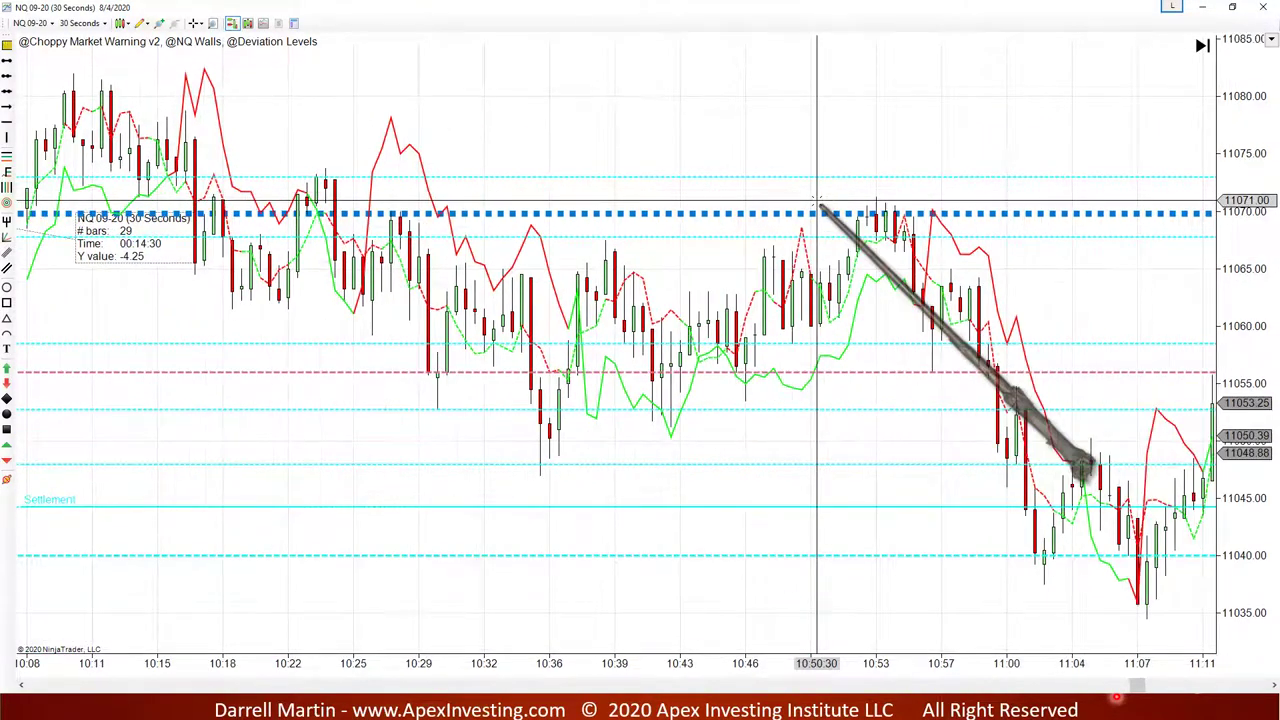
pyautogui.scroll(18, 817, 204)
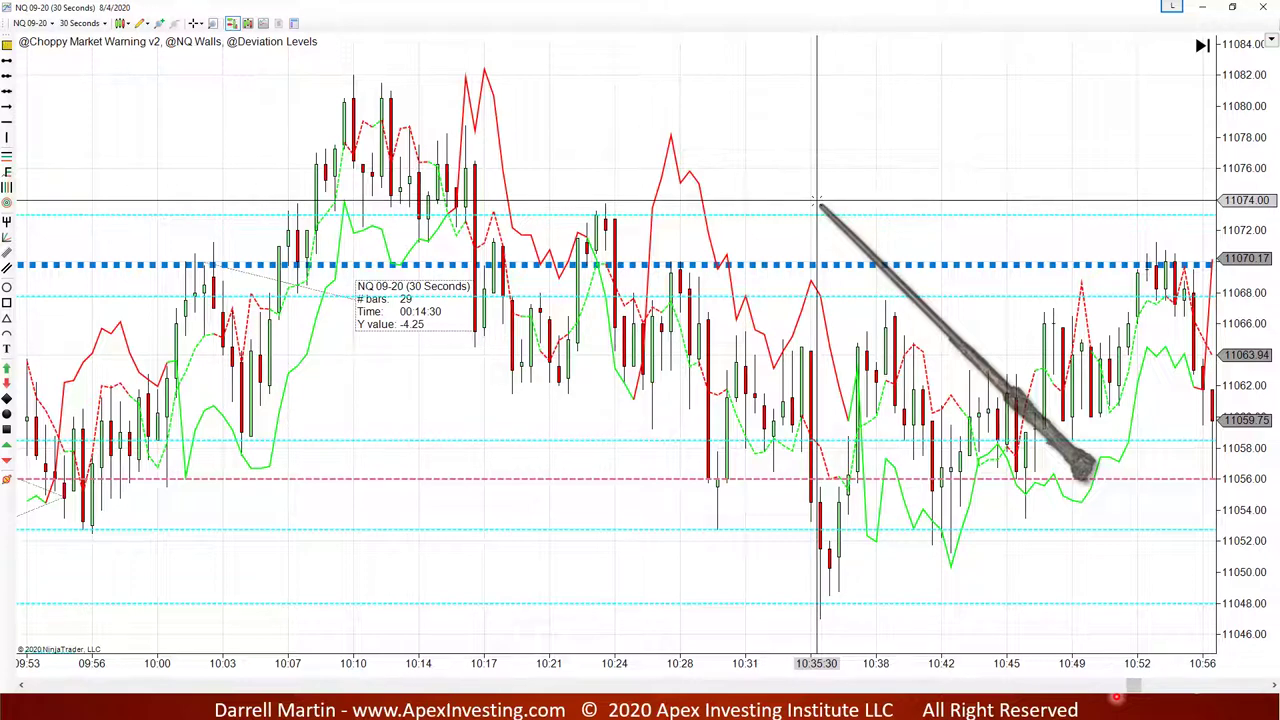
# Examine the price action from about 10:56 to 15:35 against the choppy-market indicator lines, walls and deviation levels
pyautogui.scroll(-6, 818, 207)
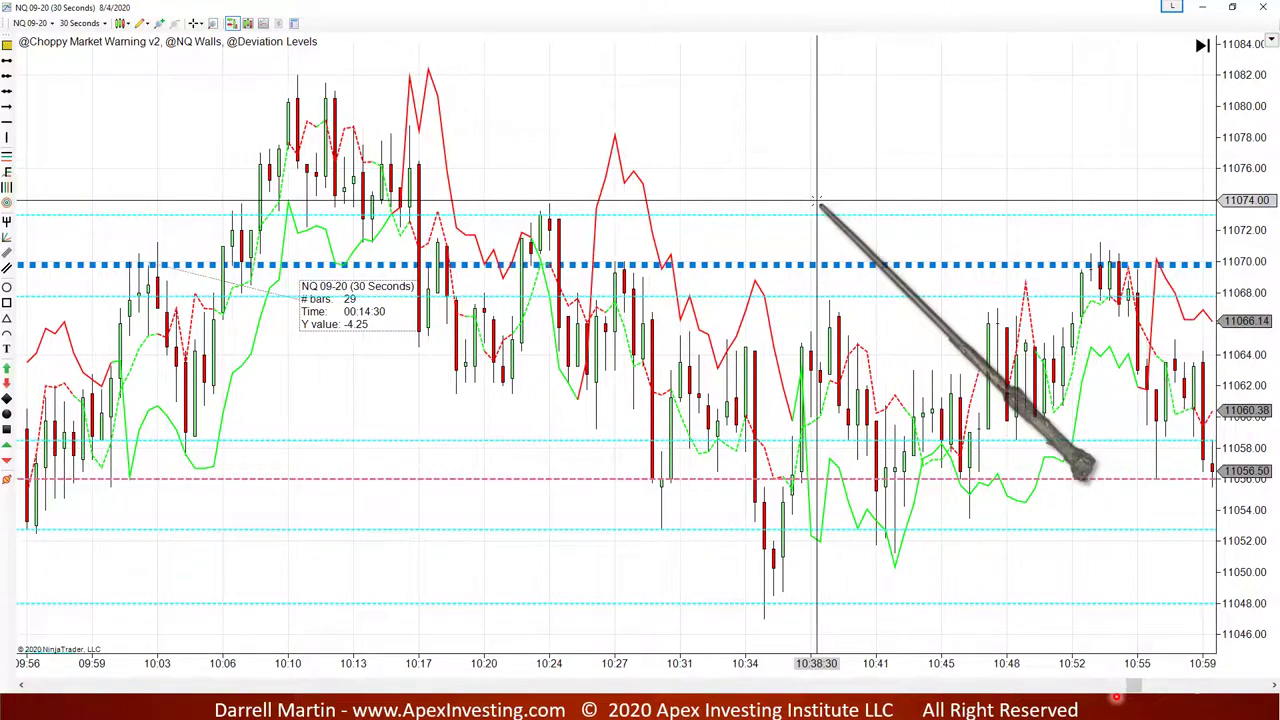
pyautogui.scroll(-4, 818, 207)
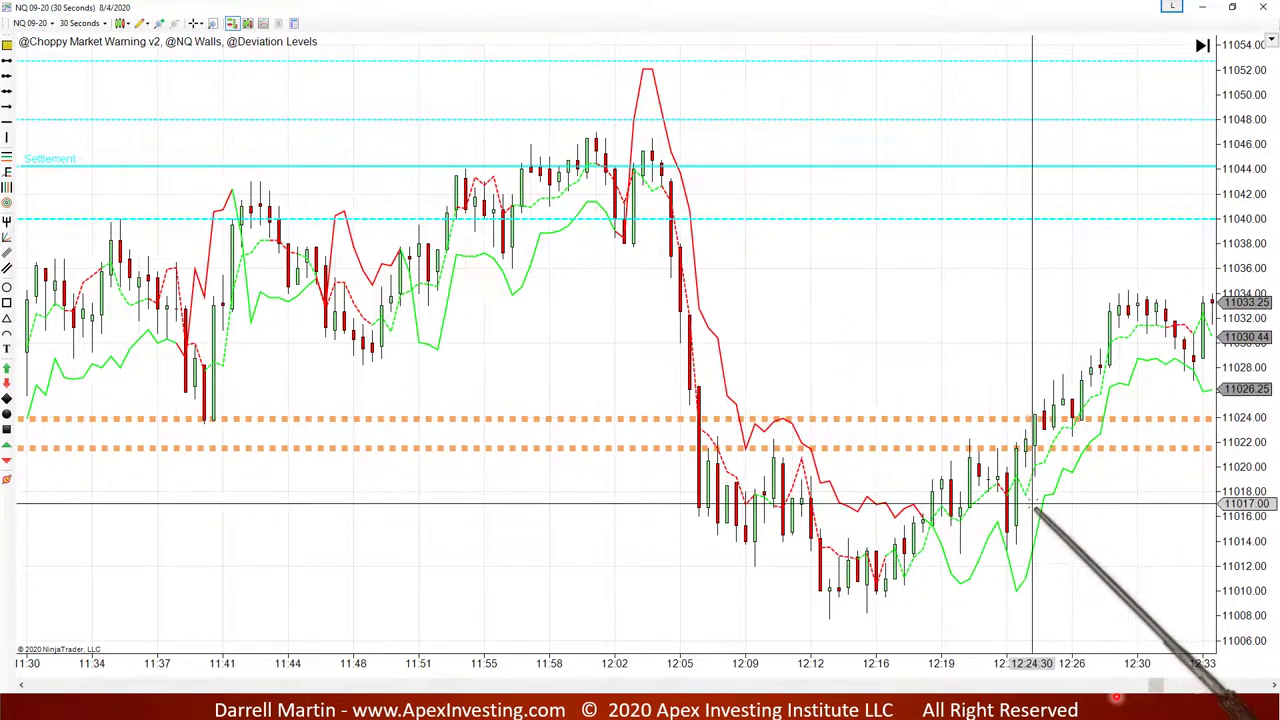
pyautogui.middleClick(1029, 484)
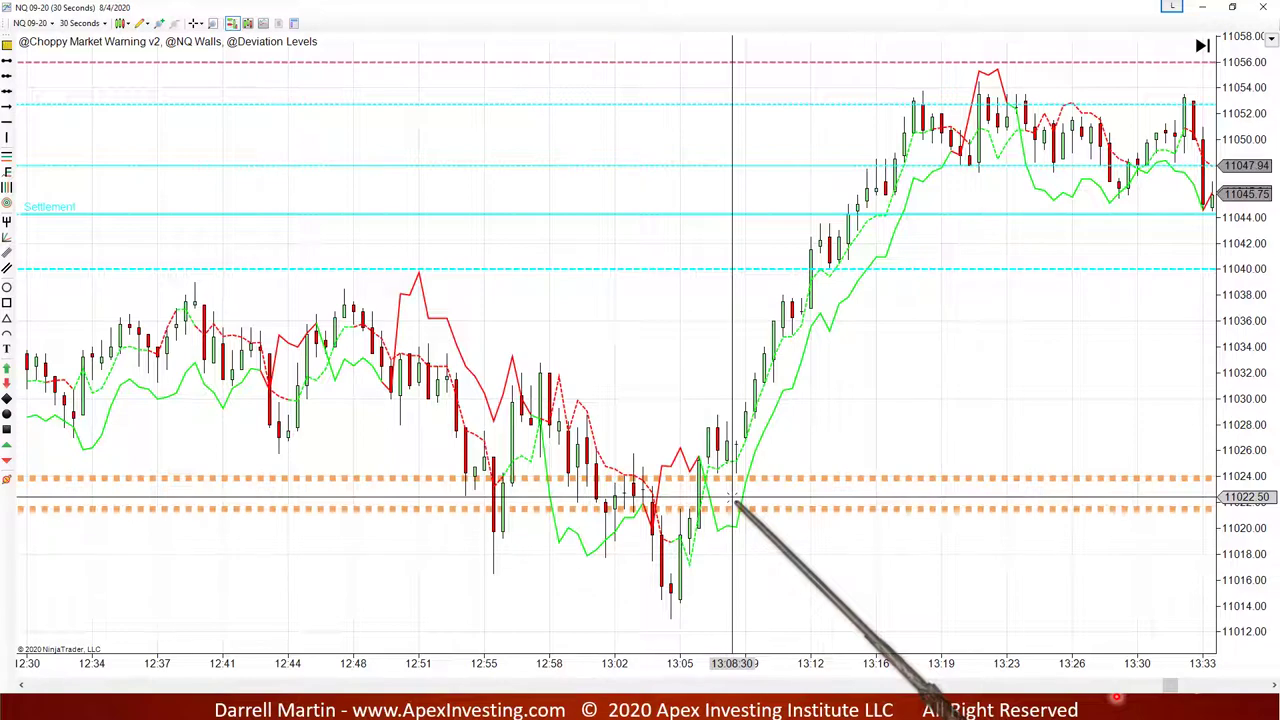
pyautogui.scroll(5, 750, 500)
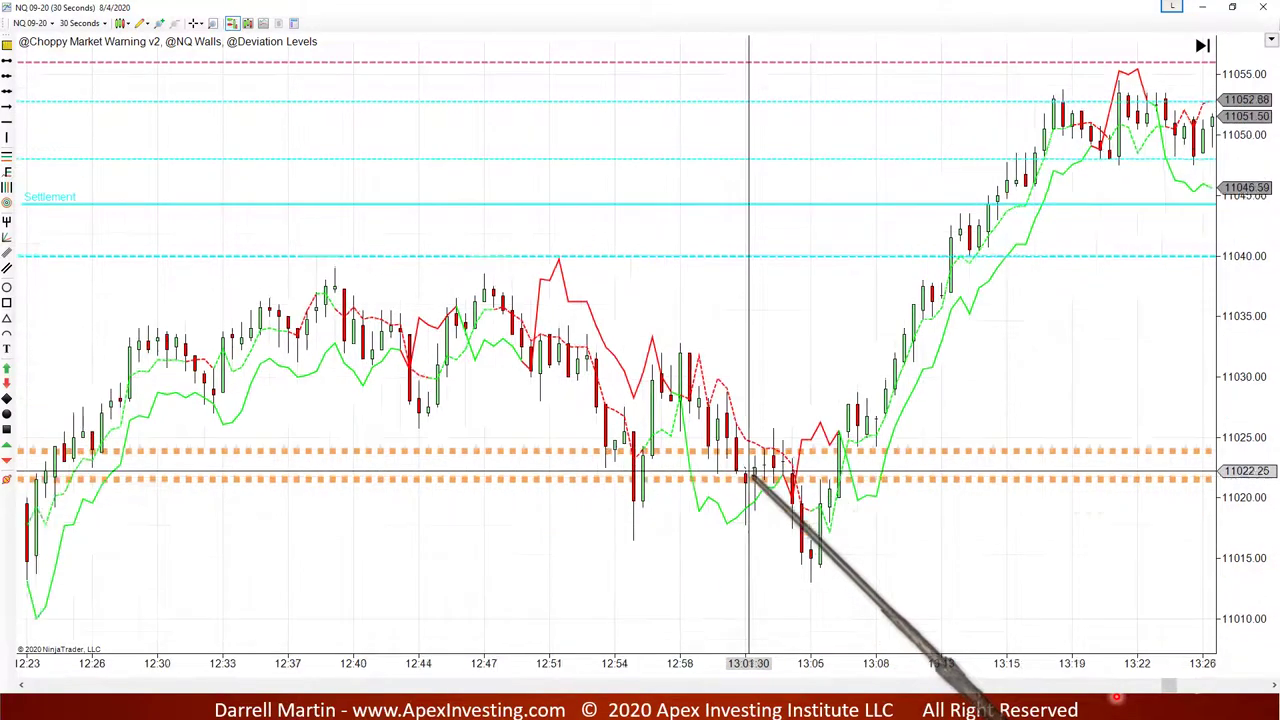
pyautogui.scroll(-7, 775, 478)
pyautogui.scroll(-15, 808, 458)
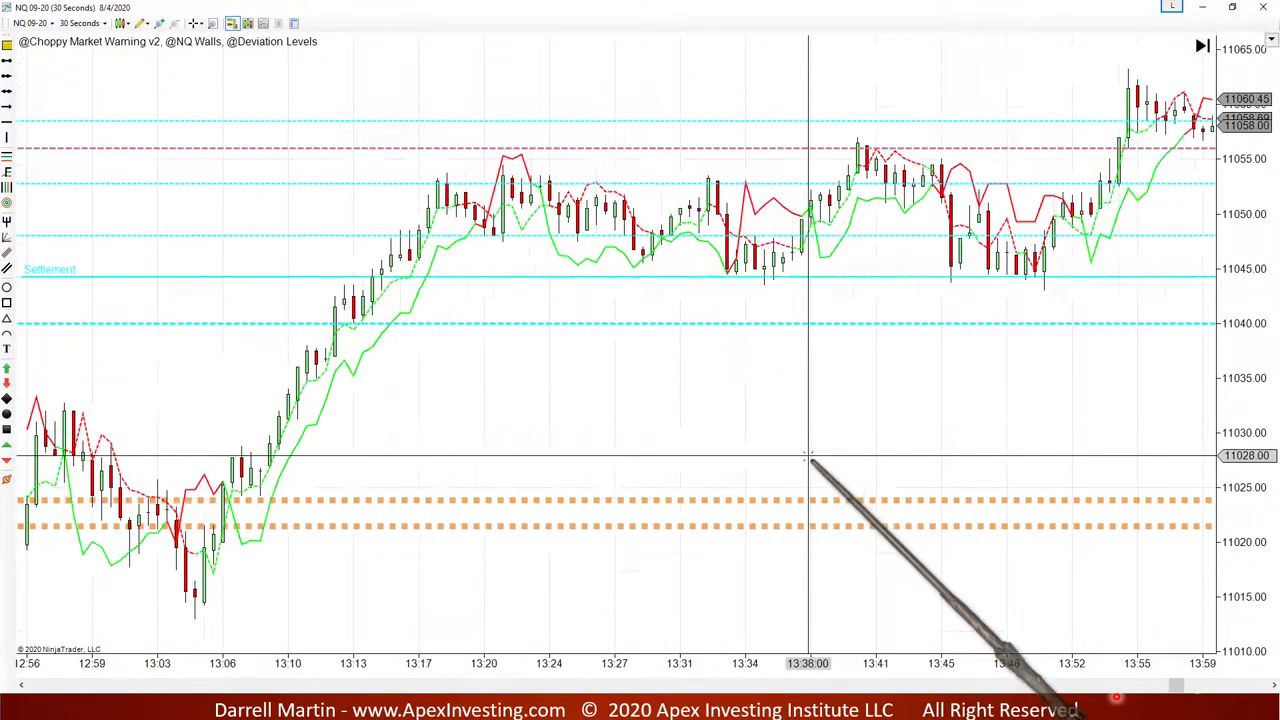
pyautogui.scroll(-17, 808, 458)
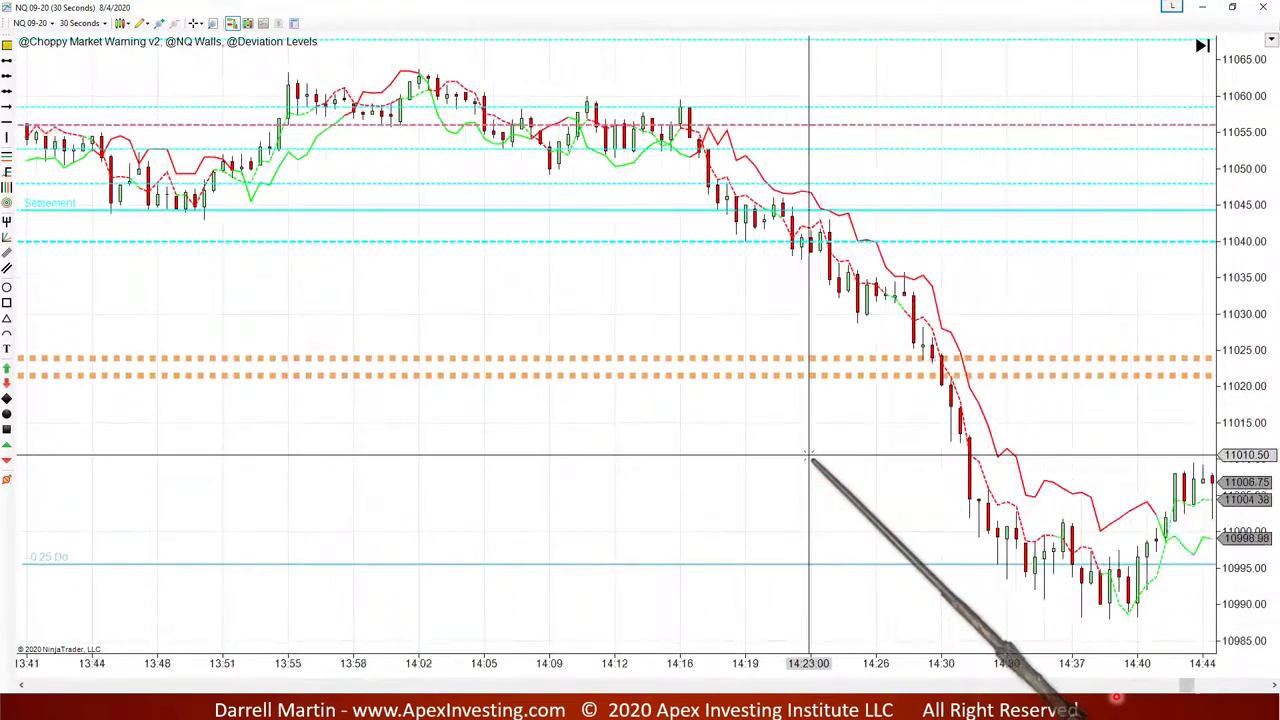
pyautogui.scroll(-7, 808, 458)
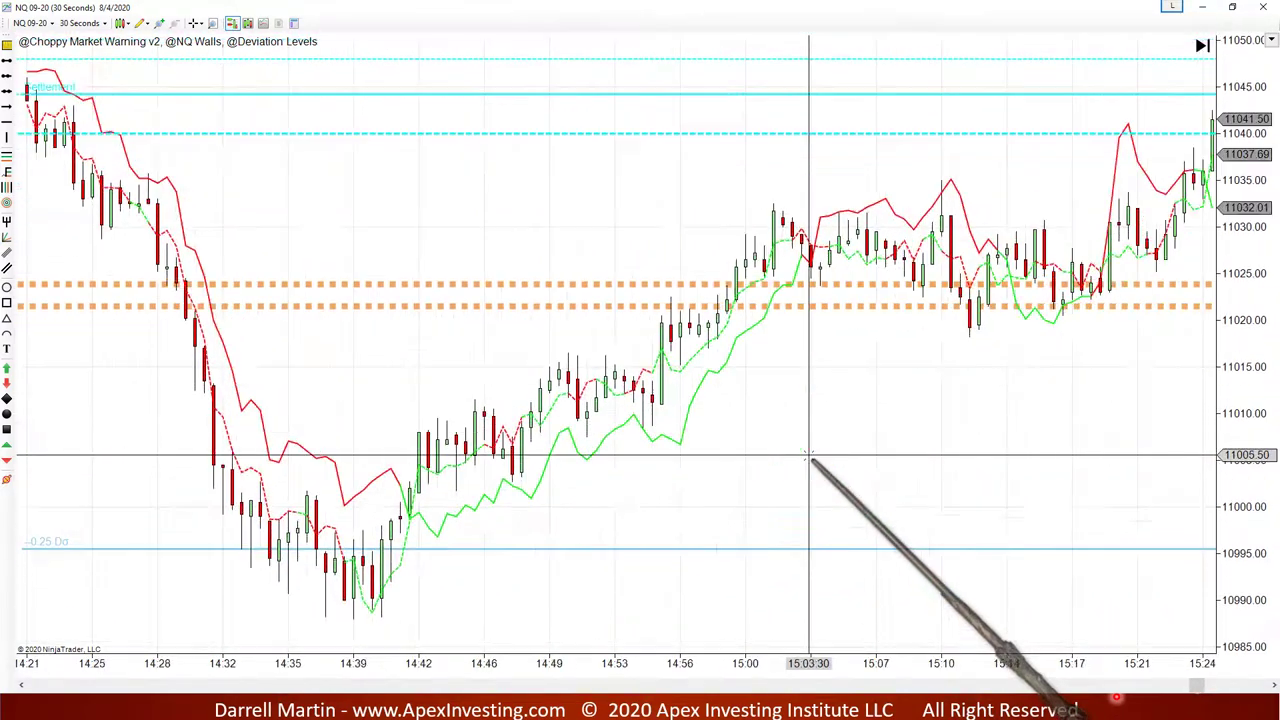
pyautogui.scroll(-6, 808, 458)
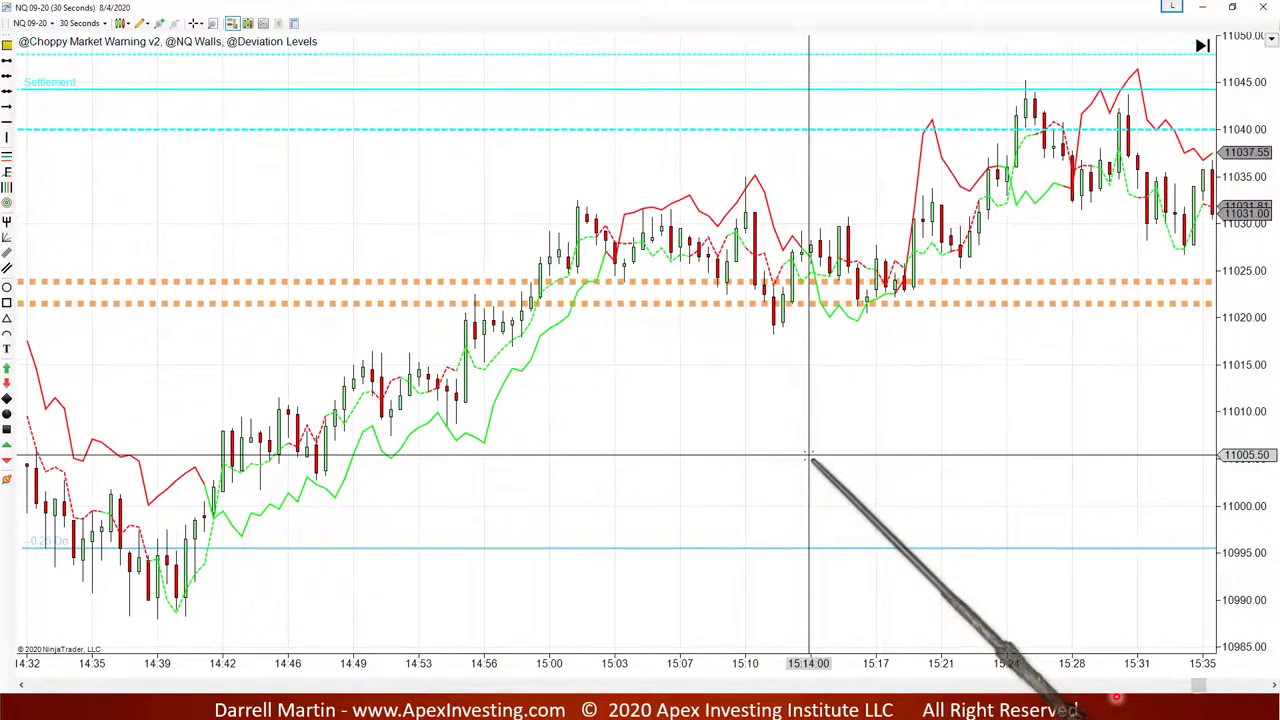
# Return to the rally after 13:05, and review the price swings from there through the session close to about 16:42
pyautogui.scroll(6, 808, 458)
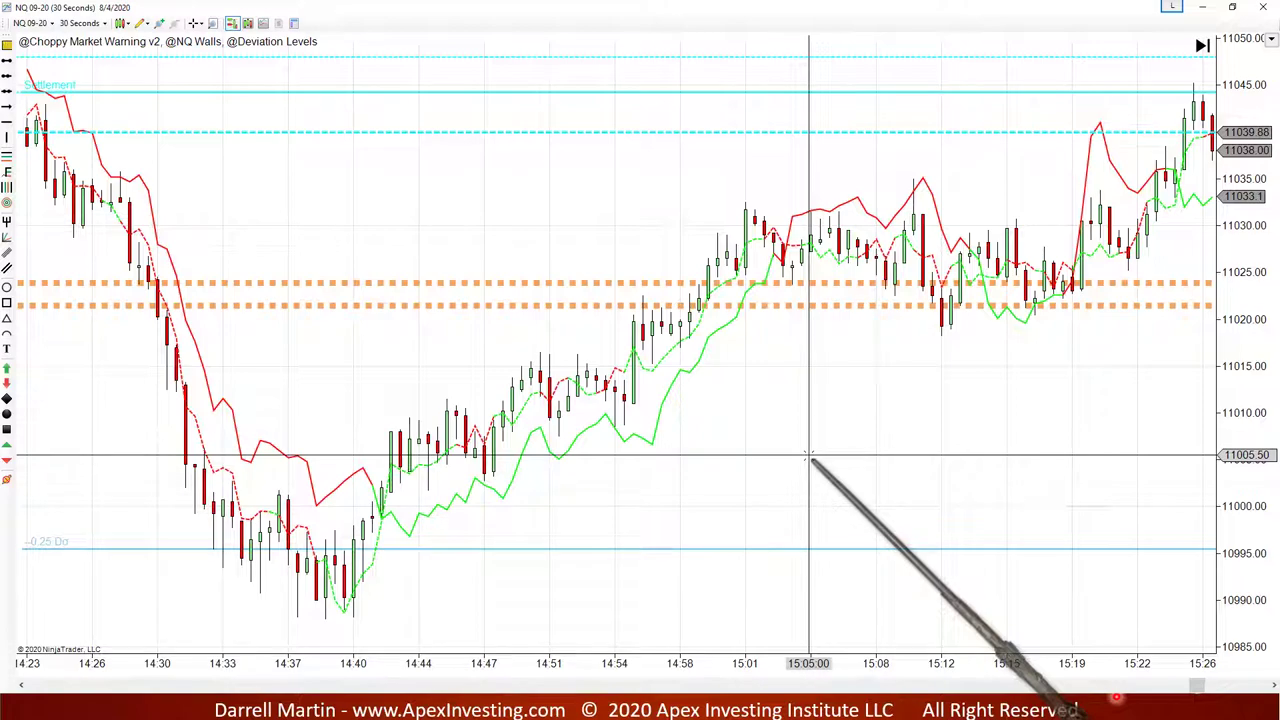
pyautogui.scroll(12, 808, 458)
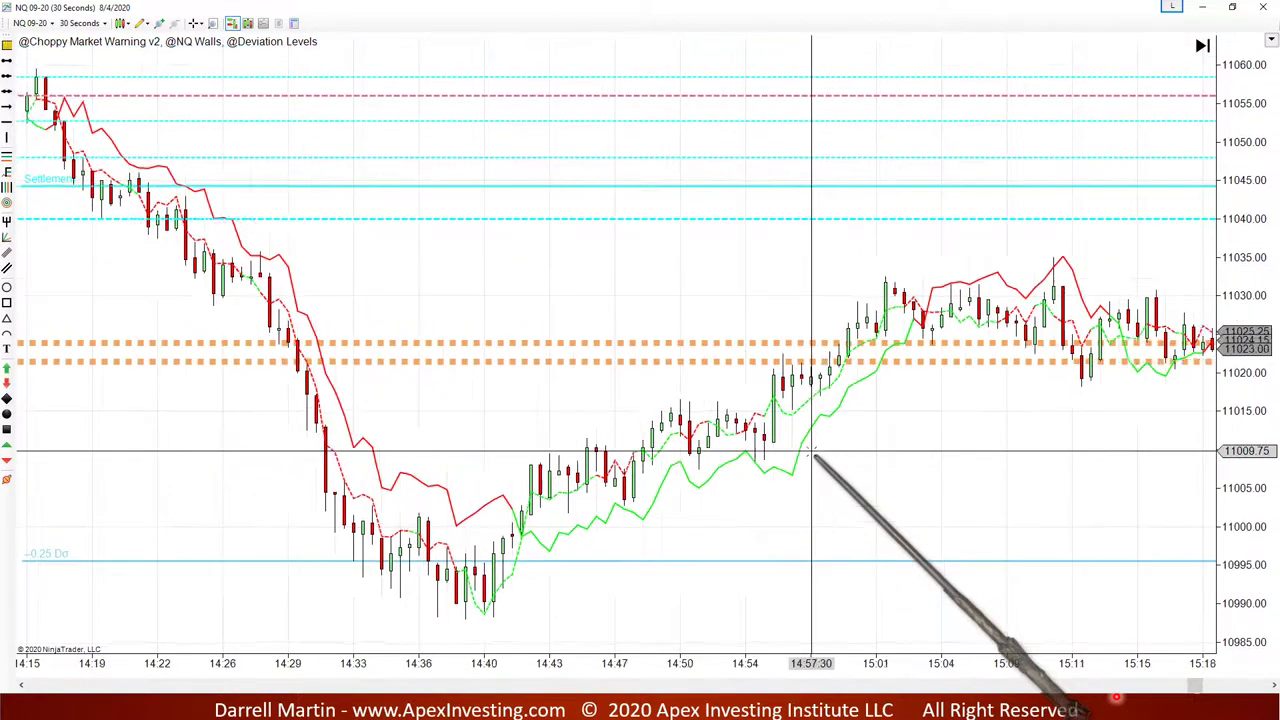
pyautogui.scroll(15, 812, 456)
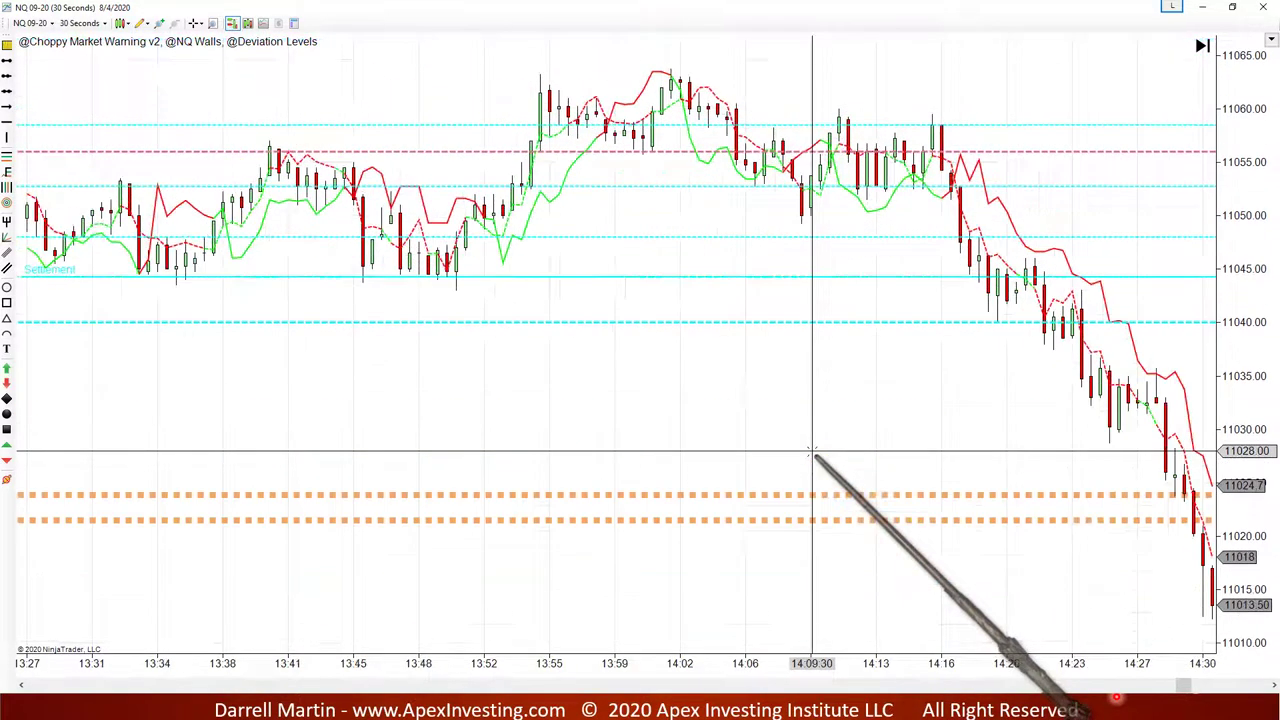
pyautogui.scroll(7, 812, 456)
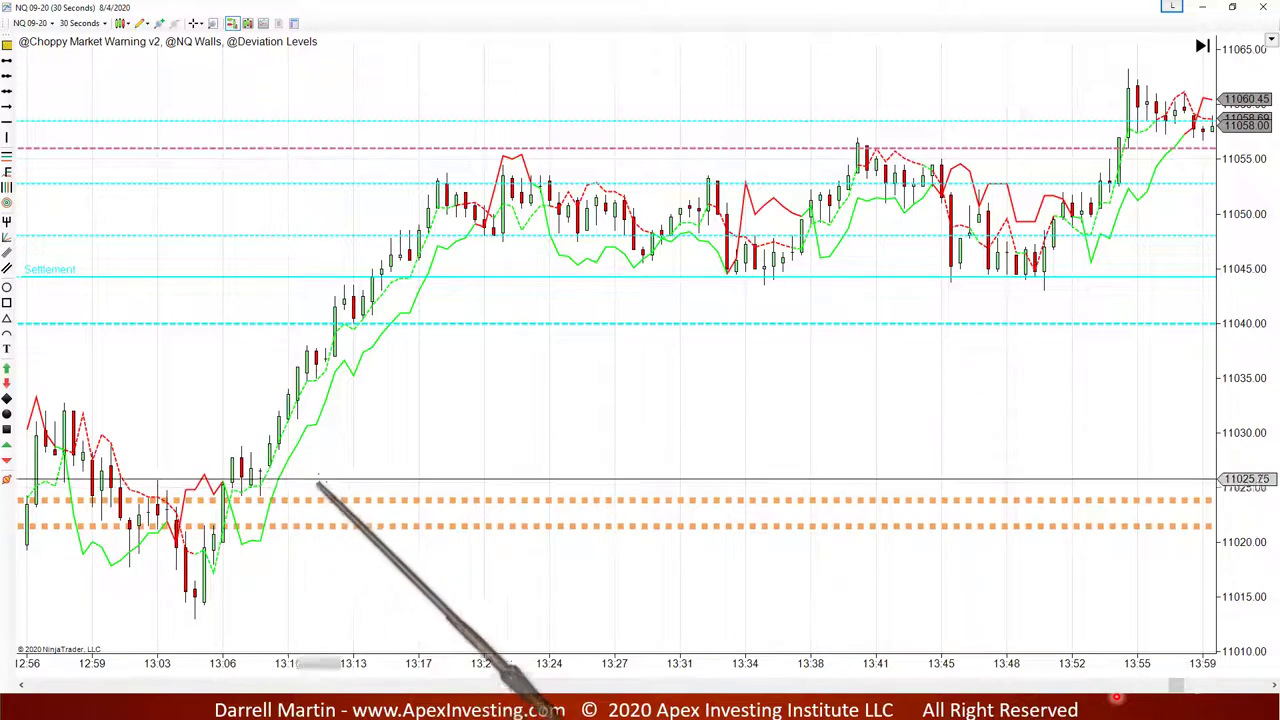
pyautogui.scroll(-2, 434, 466)
pyautogui.scroll(-19, 752, 436)
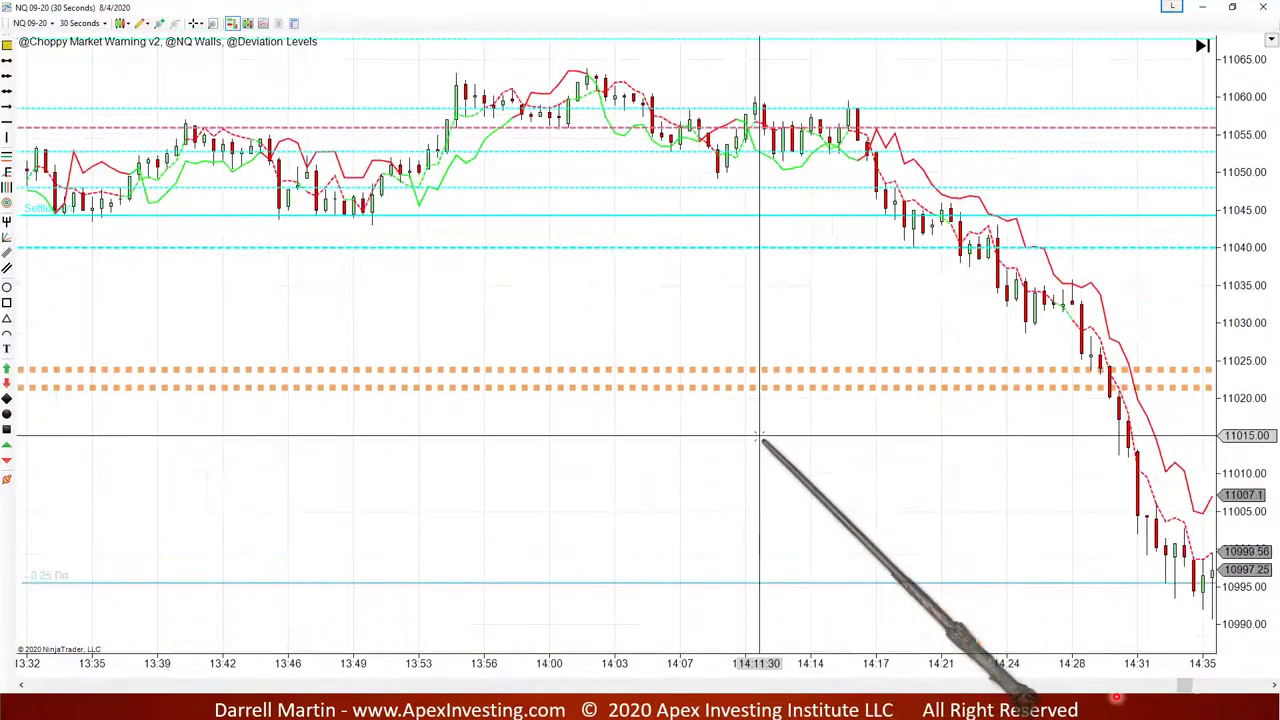
pyautogui.scroll(-13, 760, 436)
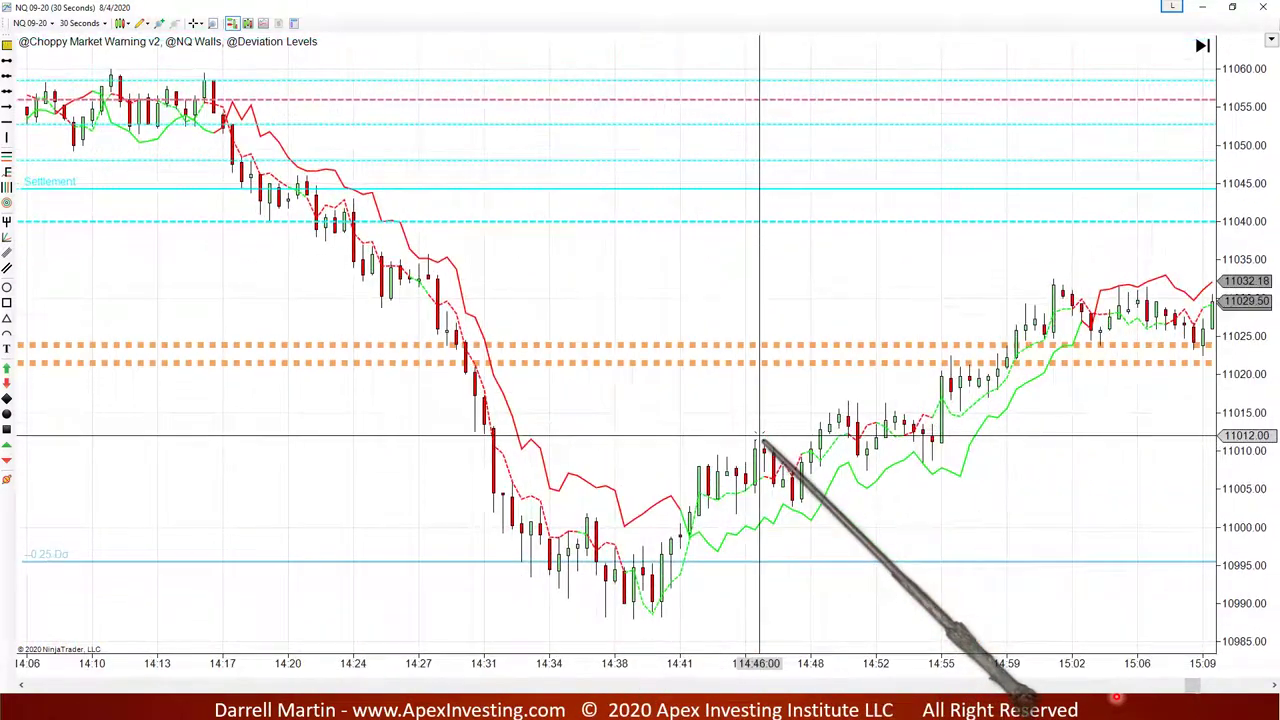
pyautogui.scroll(-7, 760, 436)
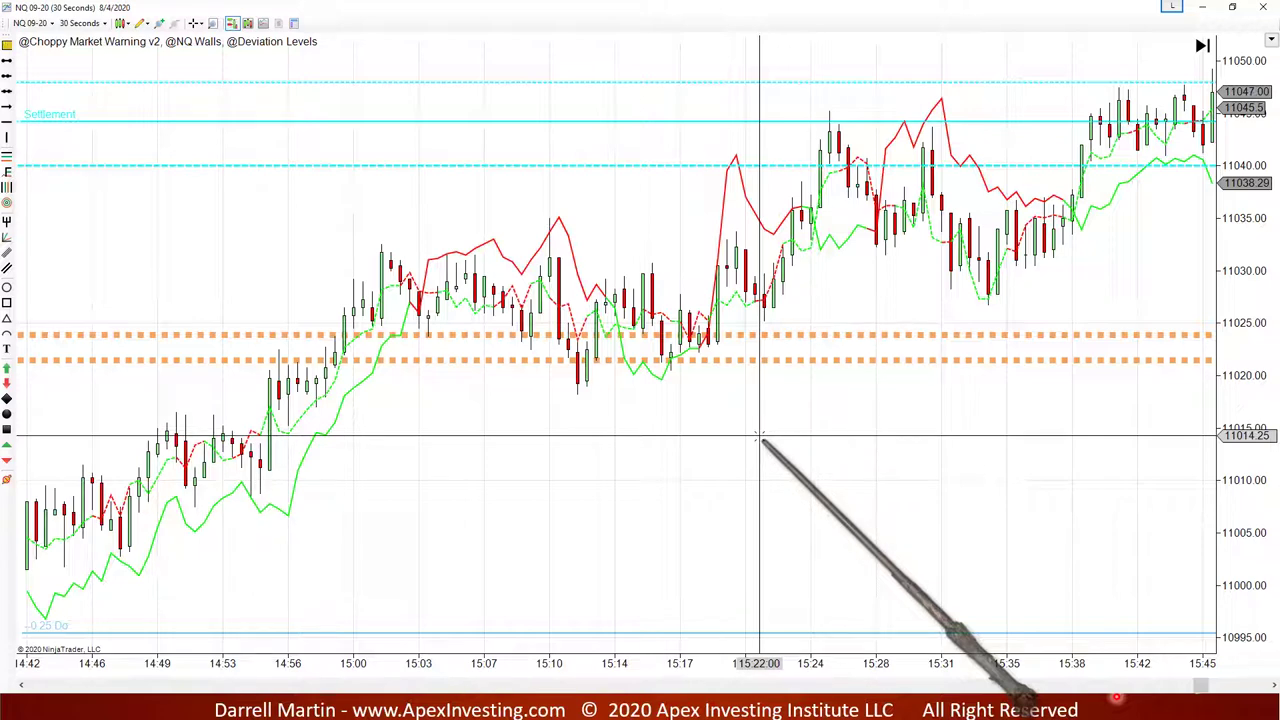
pyautogui.scroll(-10, 760, 438)
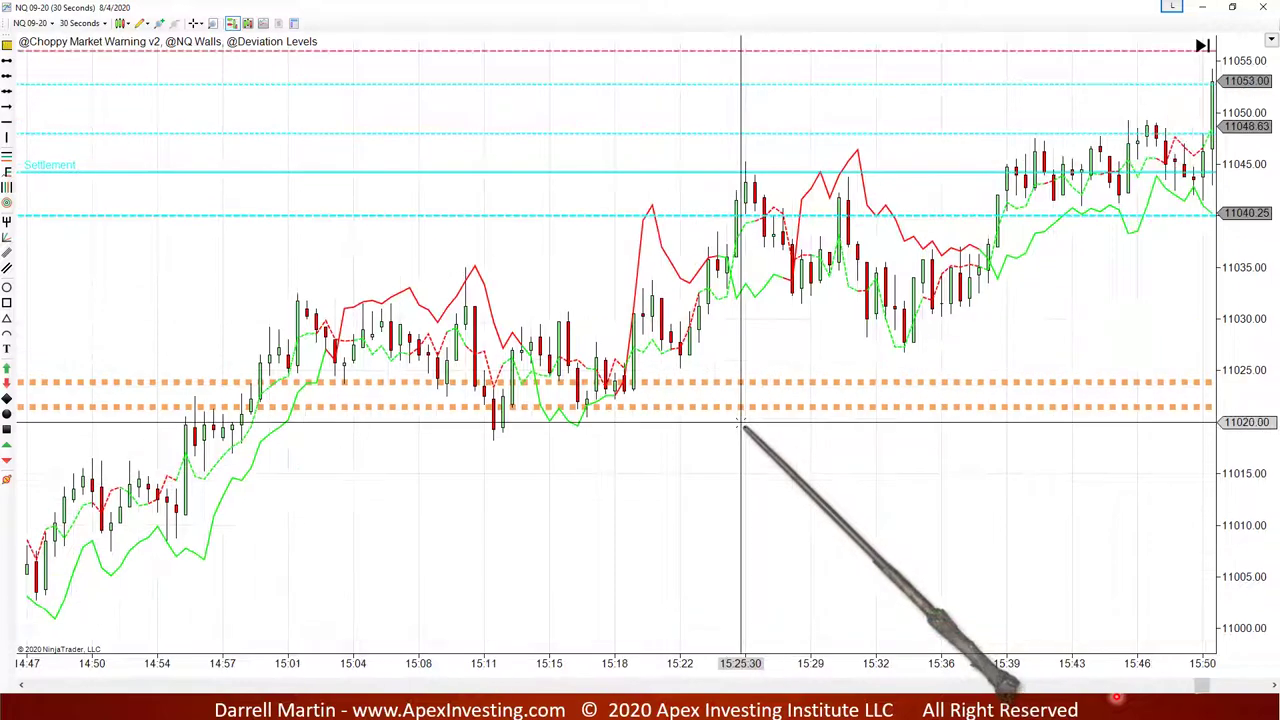
pyautogui.scroll(-15, 742, 424)
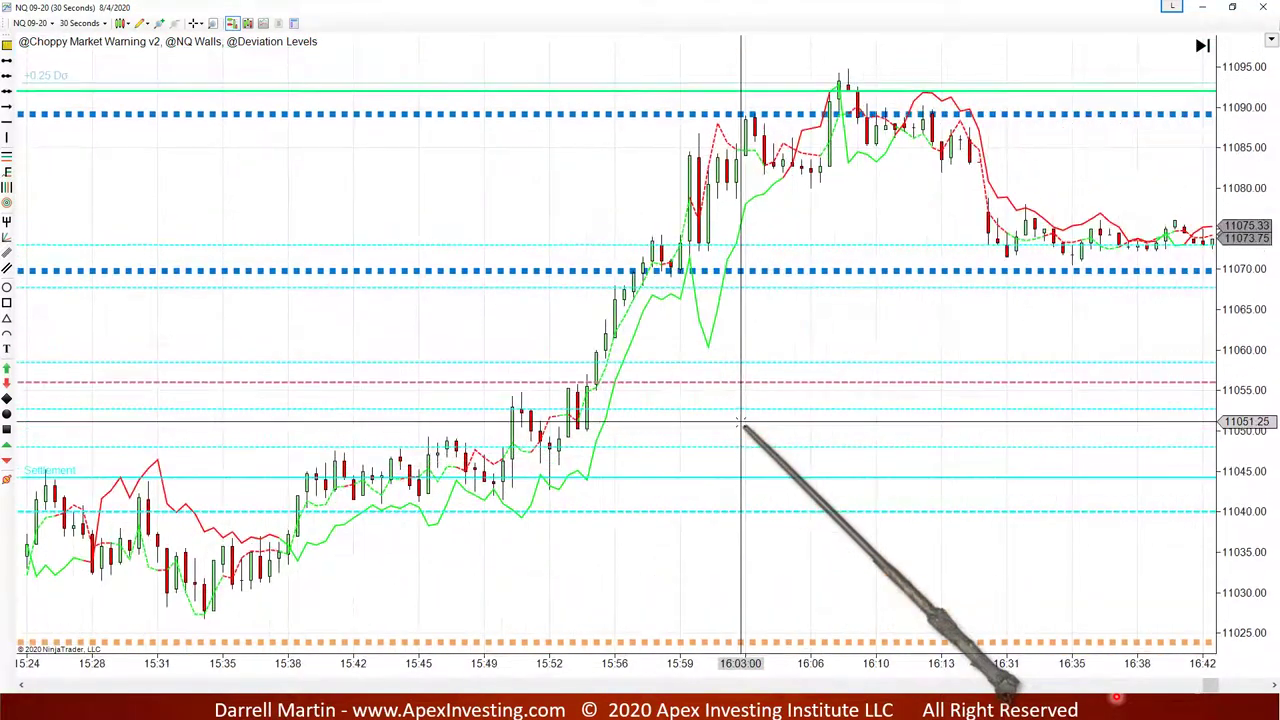
# Review the session backwards from the close to the ruler measurement at about 10:02, comparing the trending and choppy stretches
pyautogui.scroll(6, 742, 424)
pyautogui.scroll(-6, 742, 424)
pyautogui.scroll(2, 742, 424)
pyautogui.scroll(15, 742, 424)
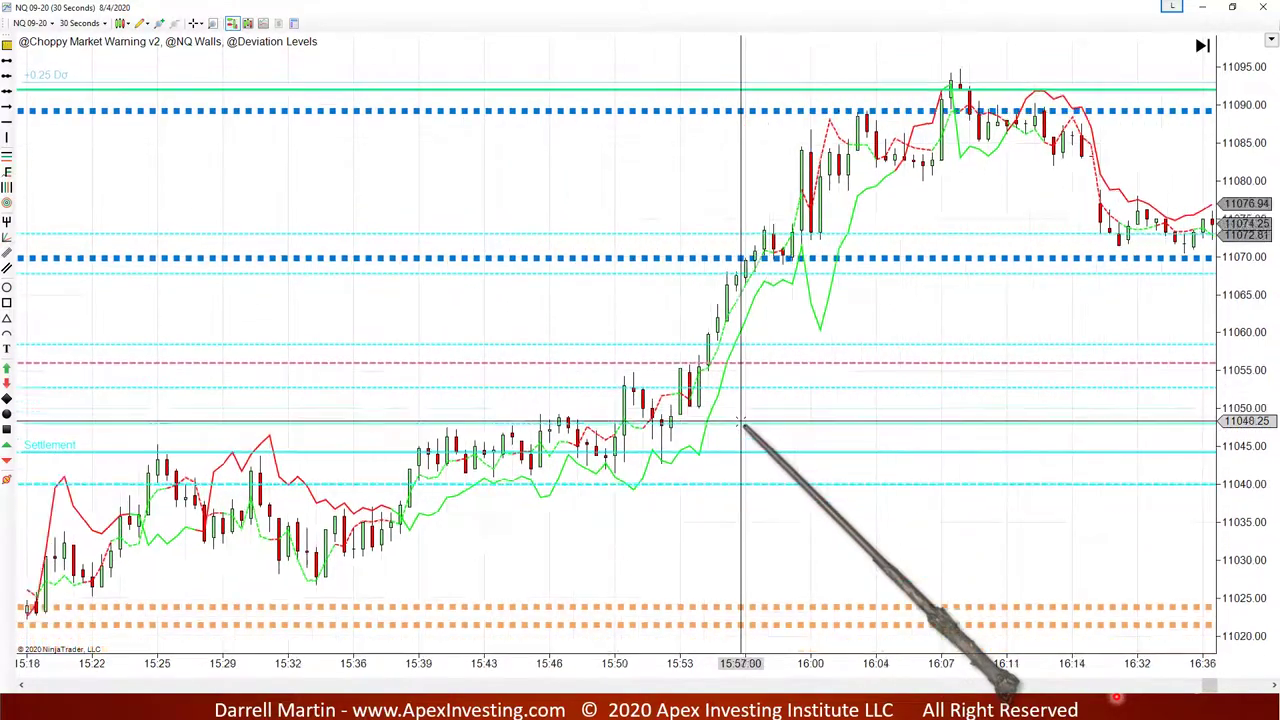
pyautogui.scroll(14, 742, 424)
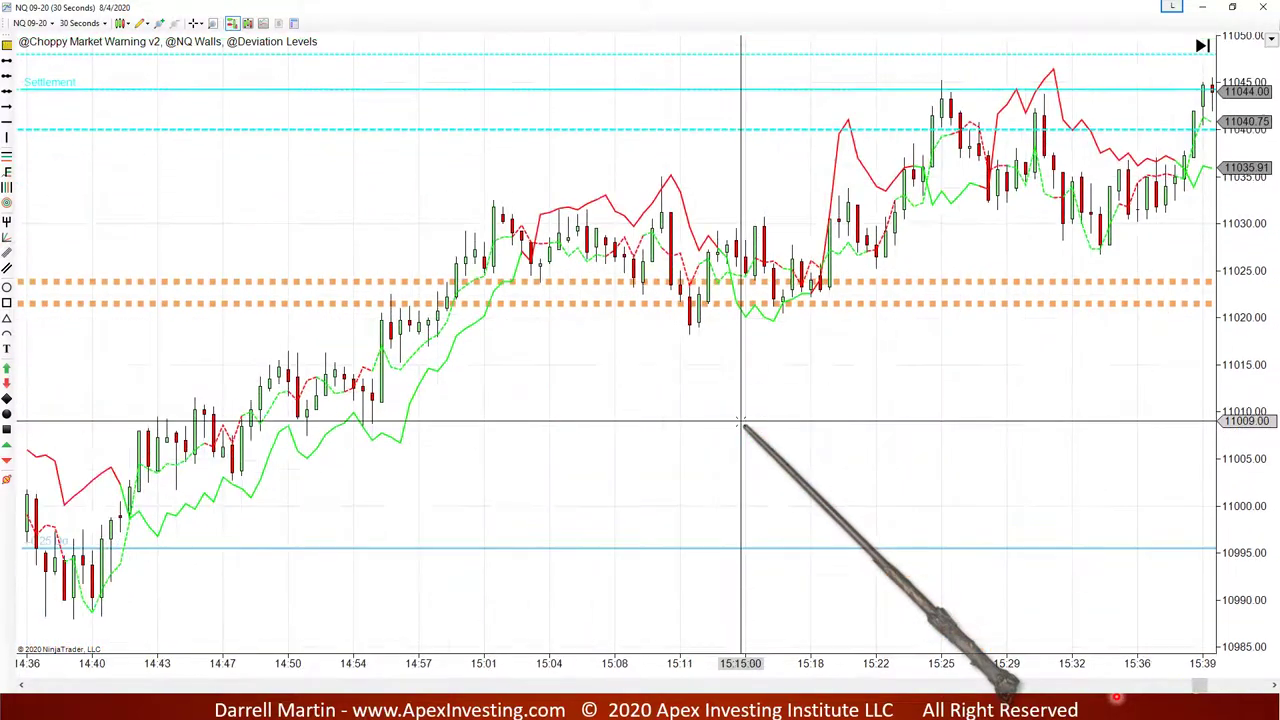
pyautogui.scroll(17, 601, 427)
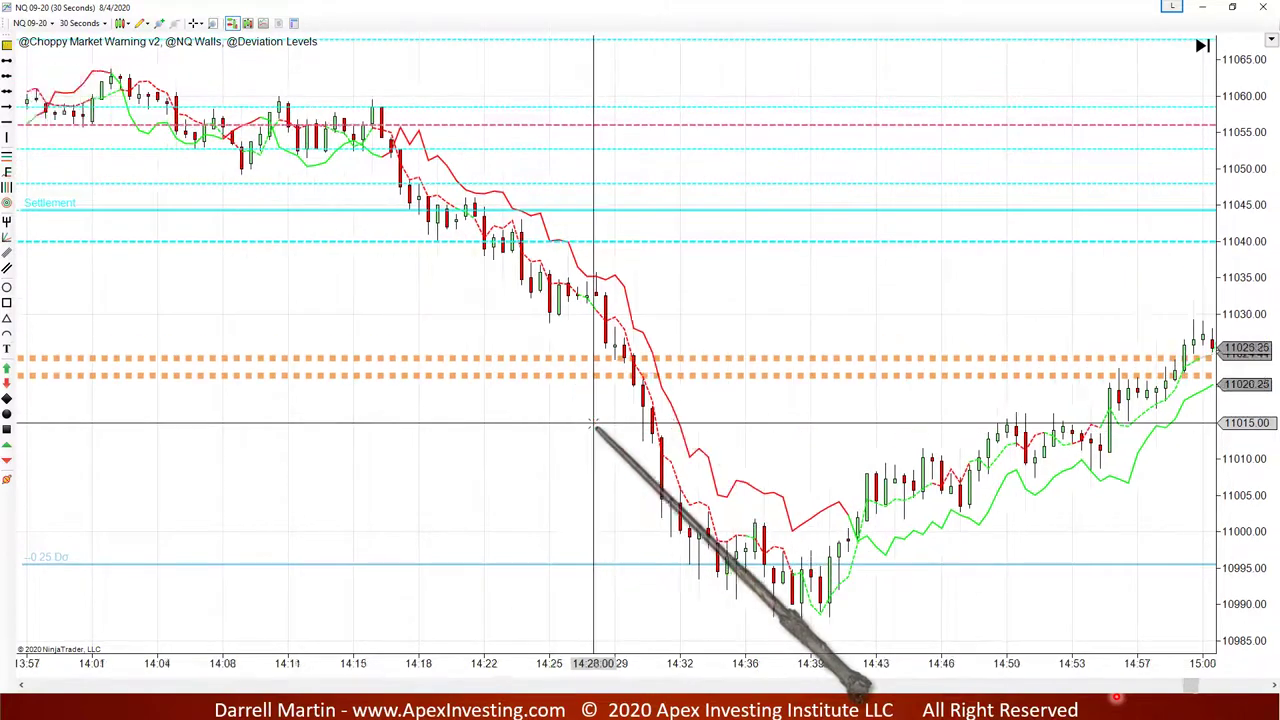
pyautogui.scroll(12, 596, 427)
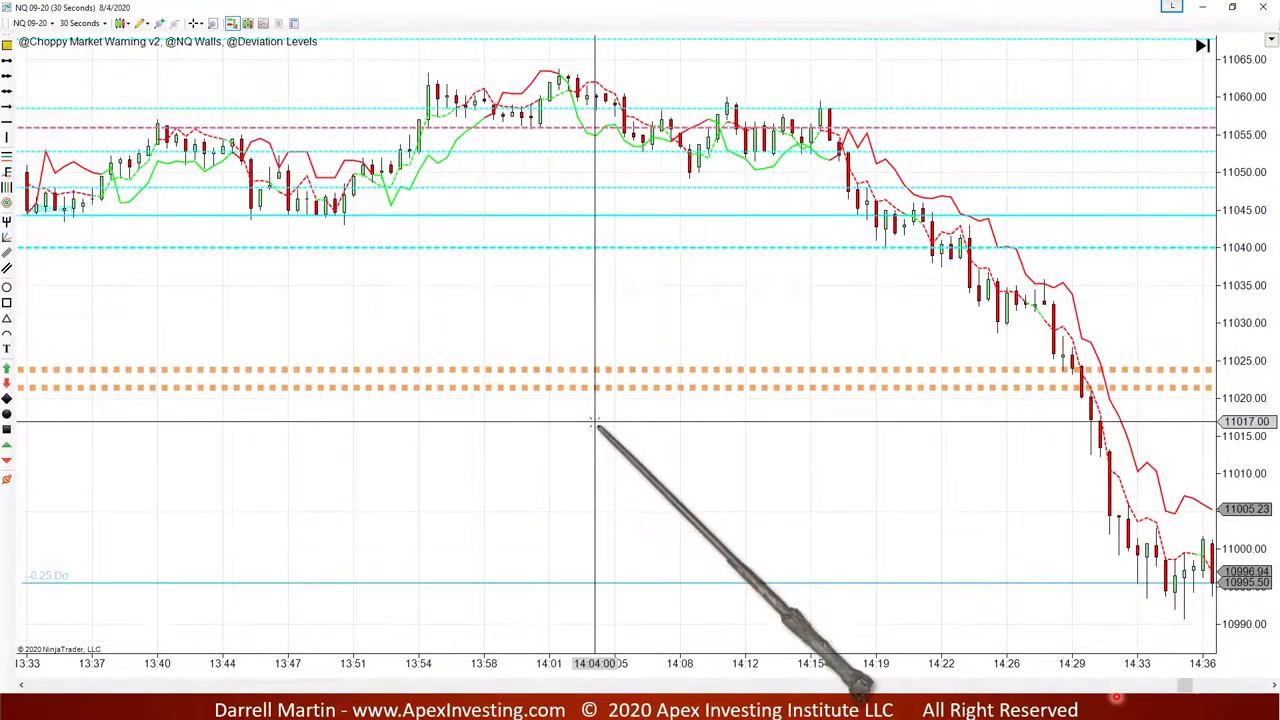
pyautogui.scroll(18, 596, 427)
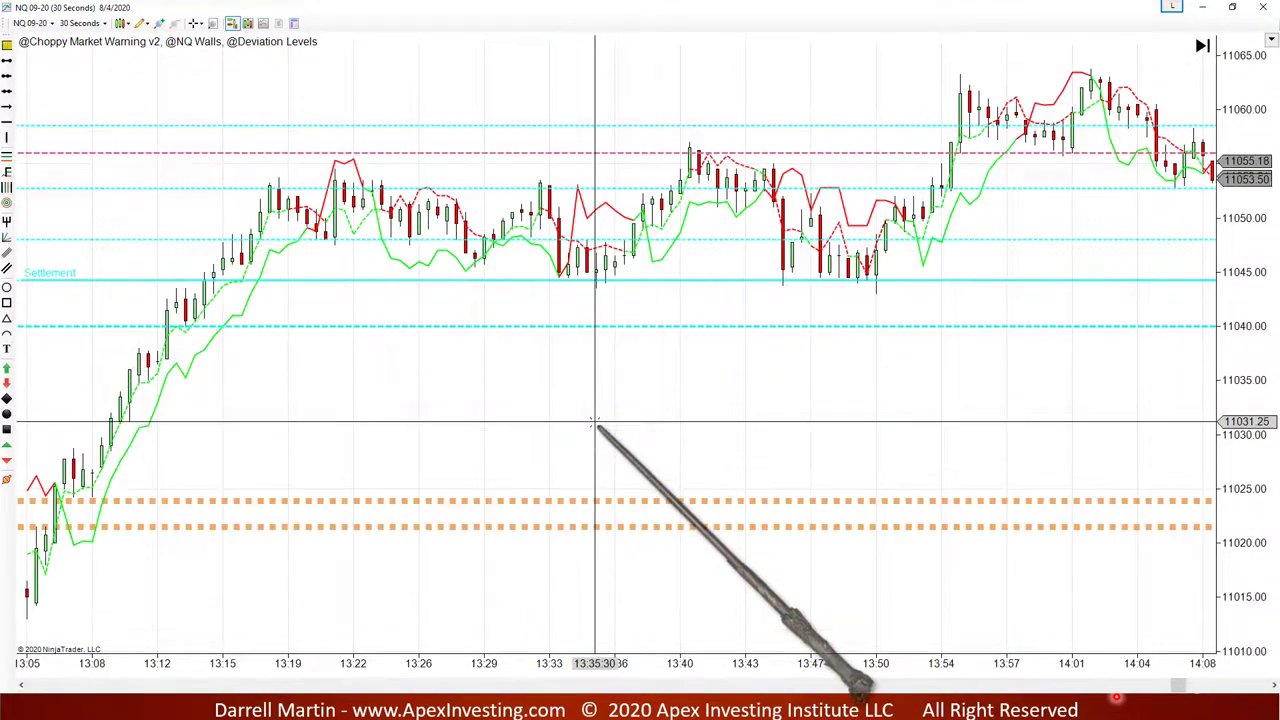
pyautogui.scroll(18, 596, 427)
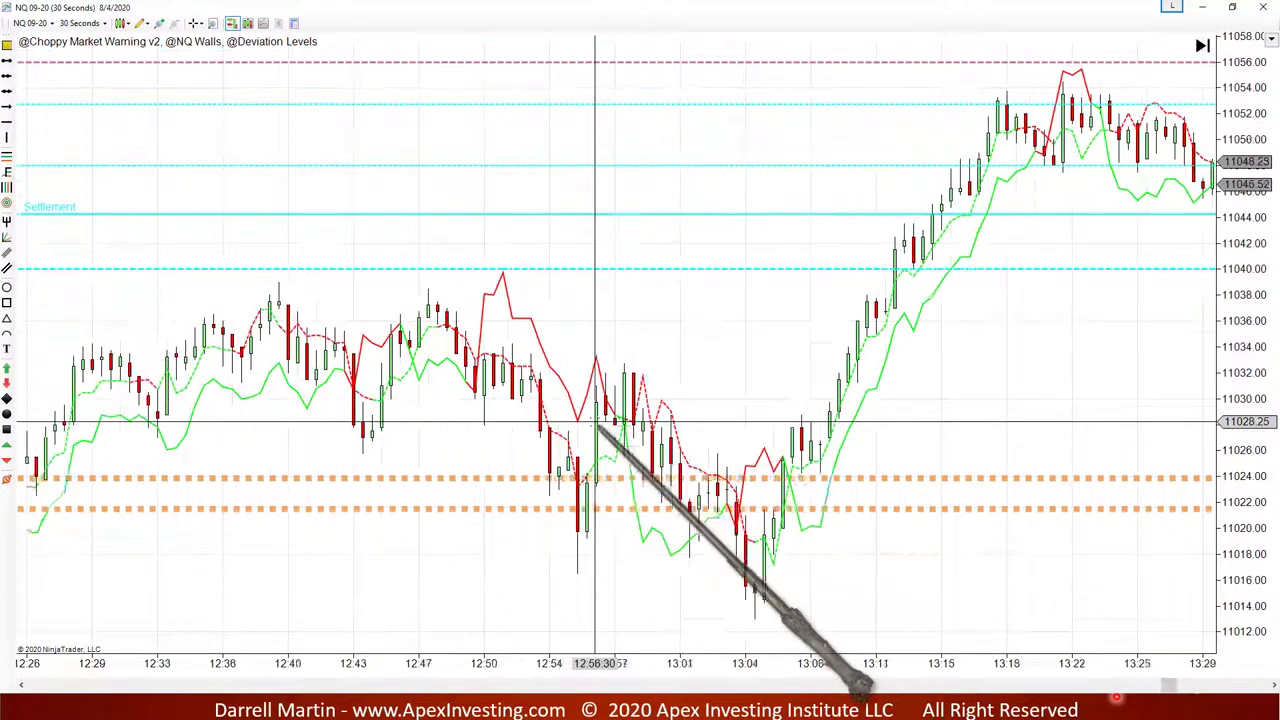
pyautogui.scroll(14, 596, 427)
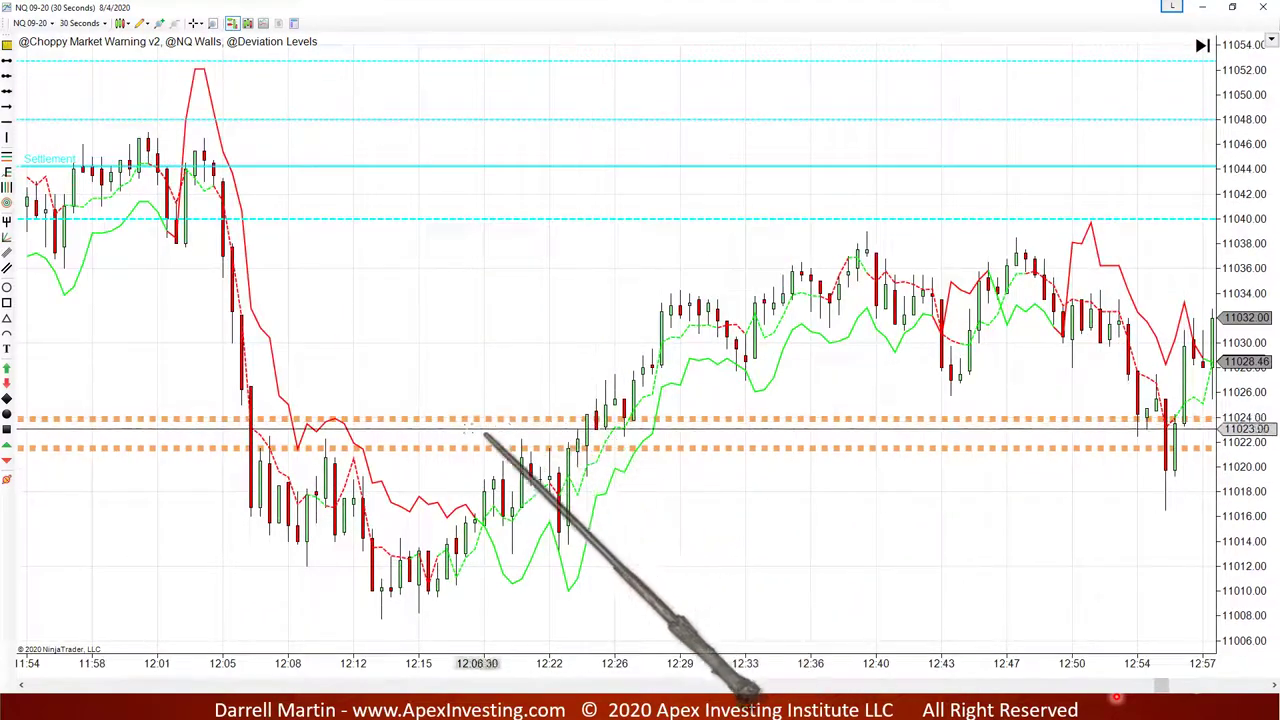
pyautogui.scroll(12, 397, 419)
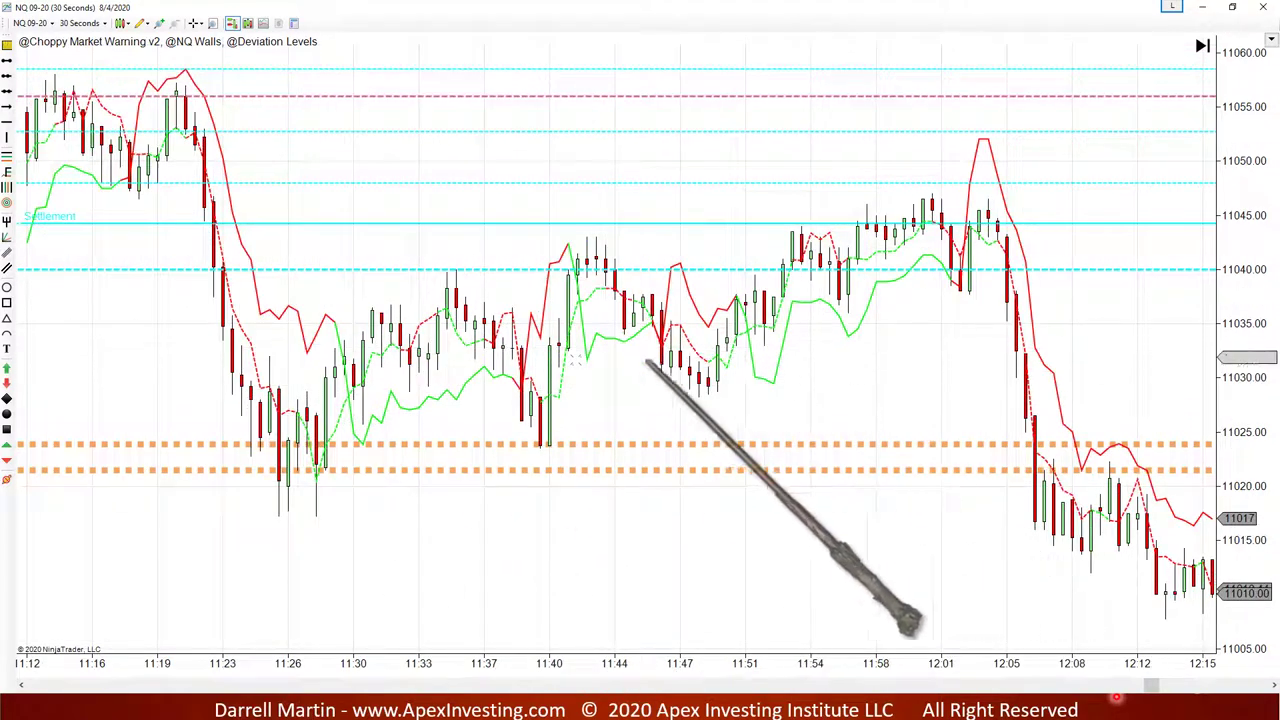
pyautogui.scroll(2, 337, 371)
pyautogui.scroll(14, 286, 356)
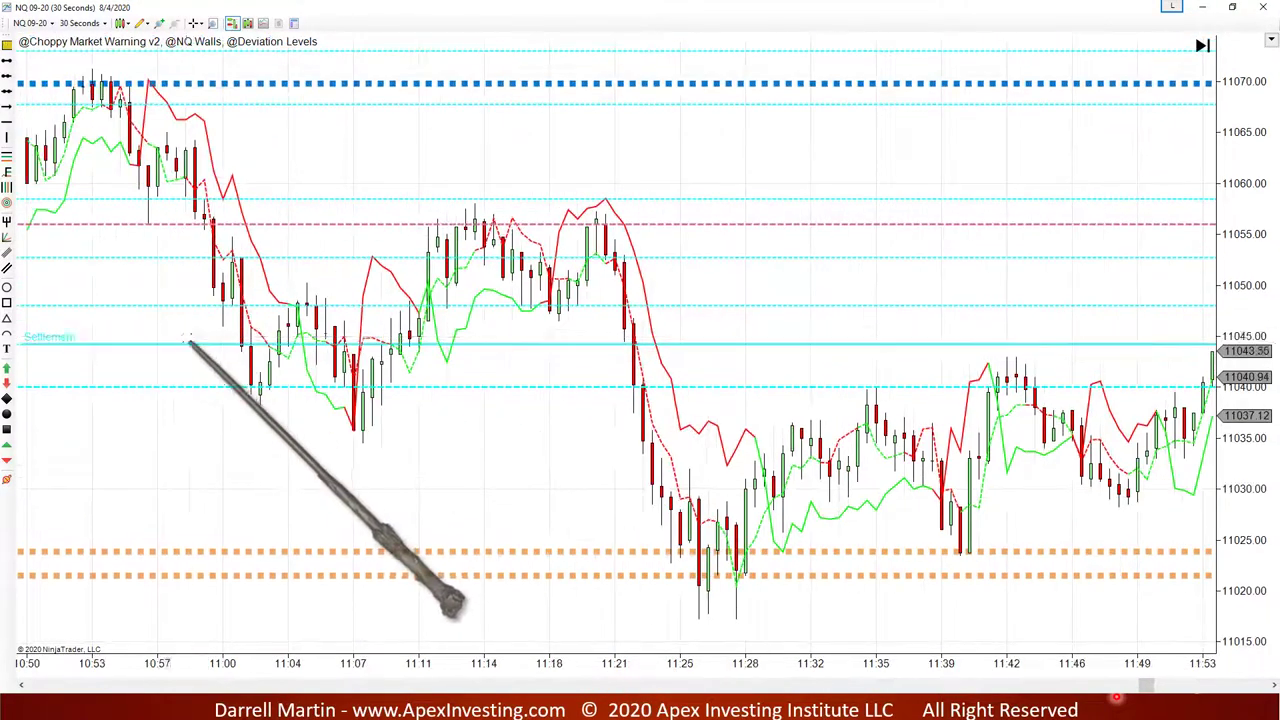
pyautogui.scroll(12, 192, 343)
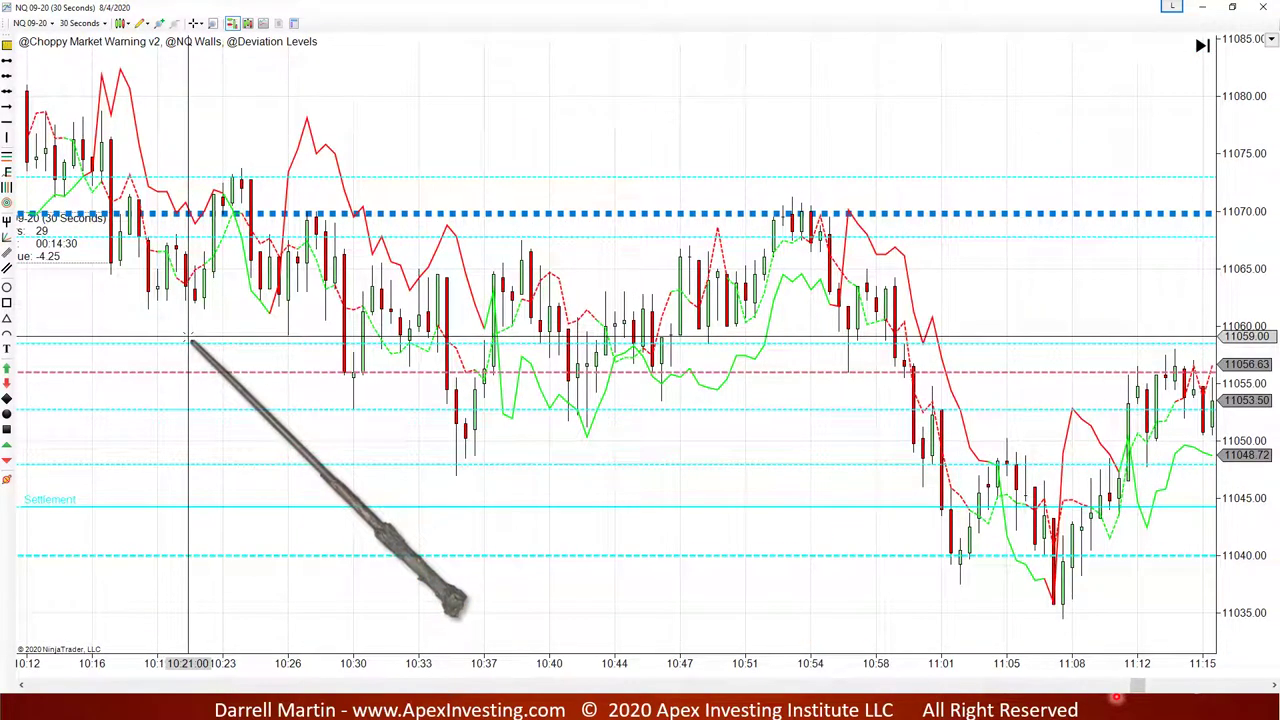
pyautogui.scroll(2, 190, 343)
pyautogui.scroll(5, 190, 343)
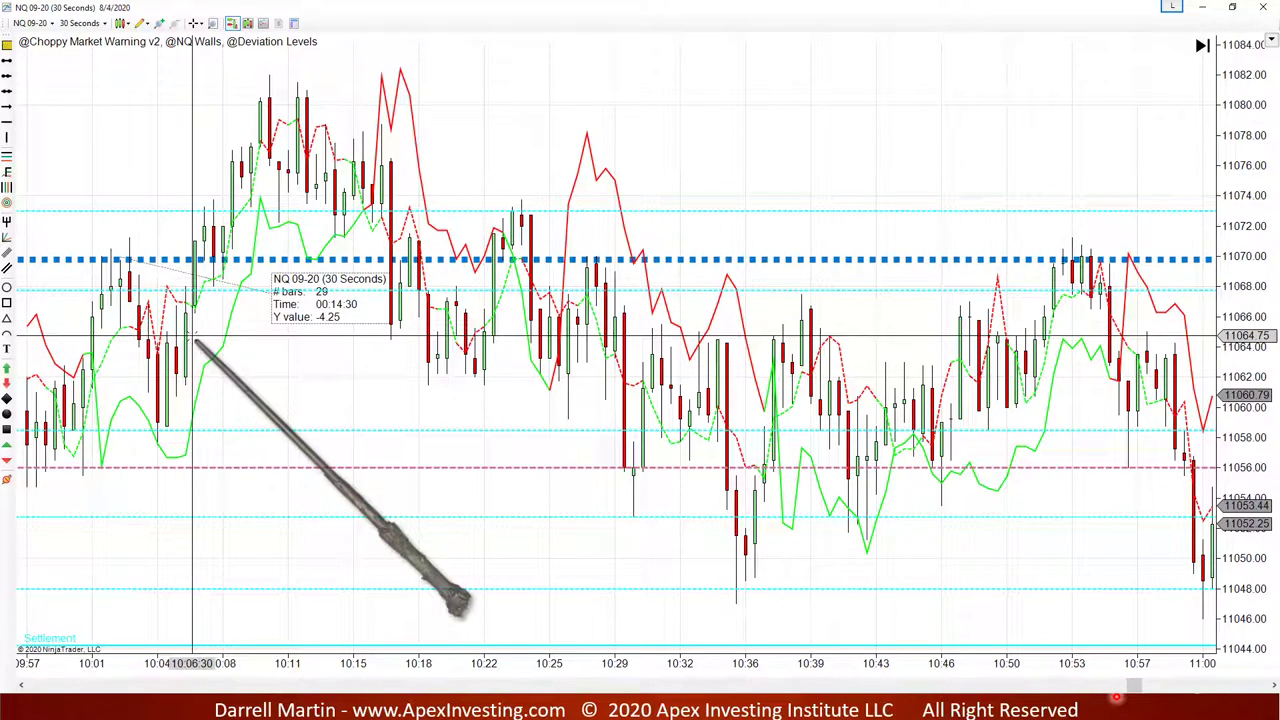
# Examine the choppy stretch after the 10:17 peak and the following swings up to about 12:21 against the indicator lines
pyautogui.scroll(-2, 258, 350)
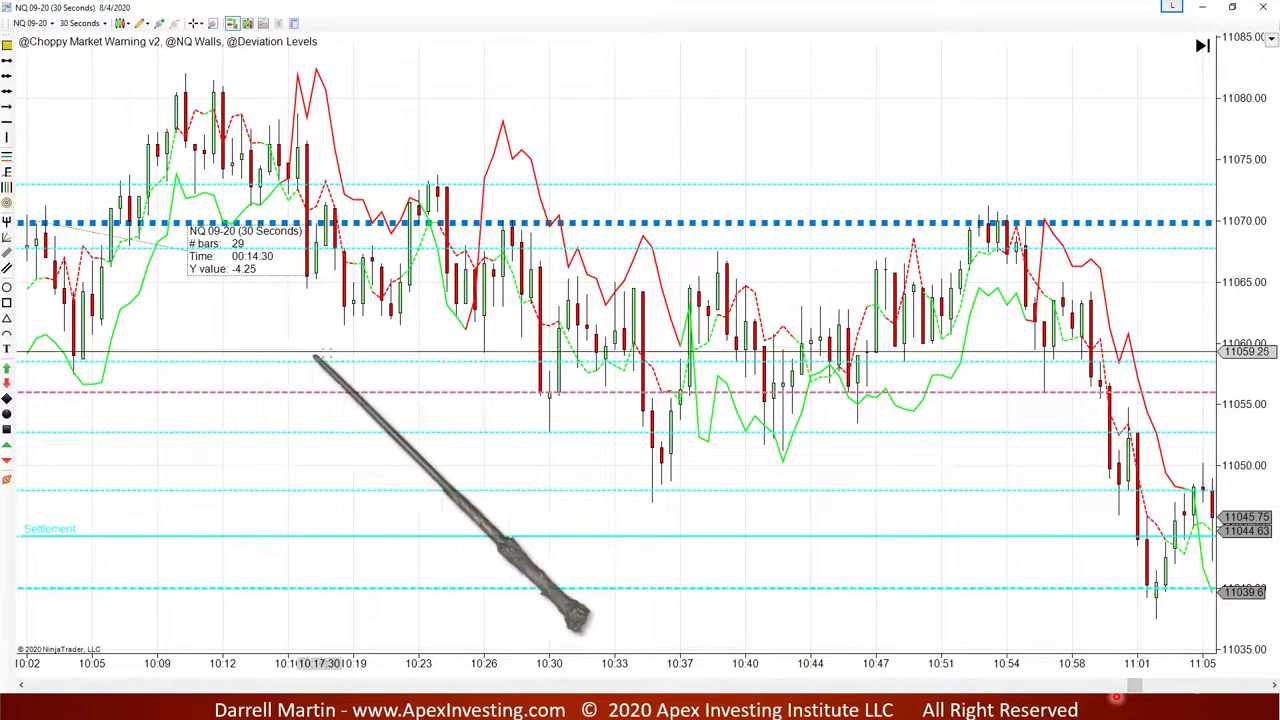
pyautogui.scroll(-10, 314, 277)
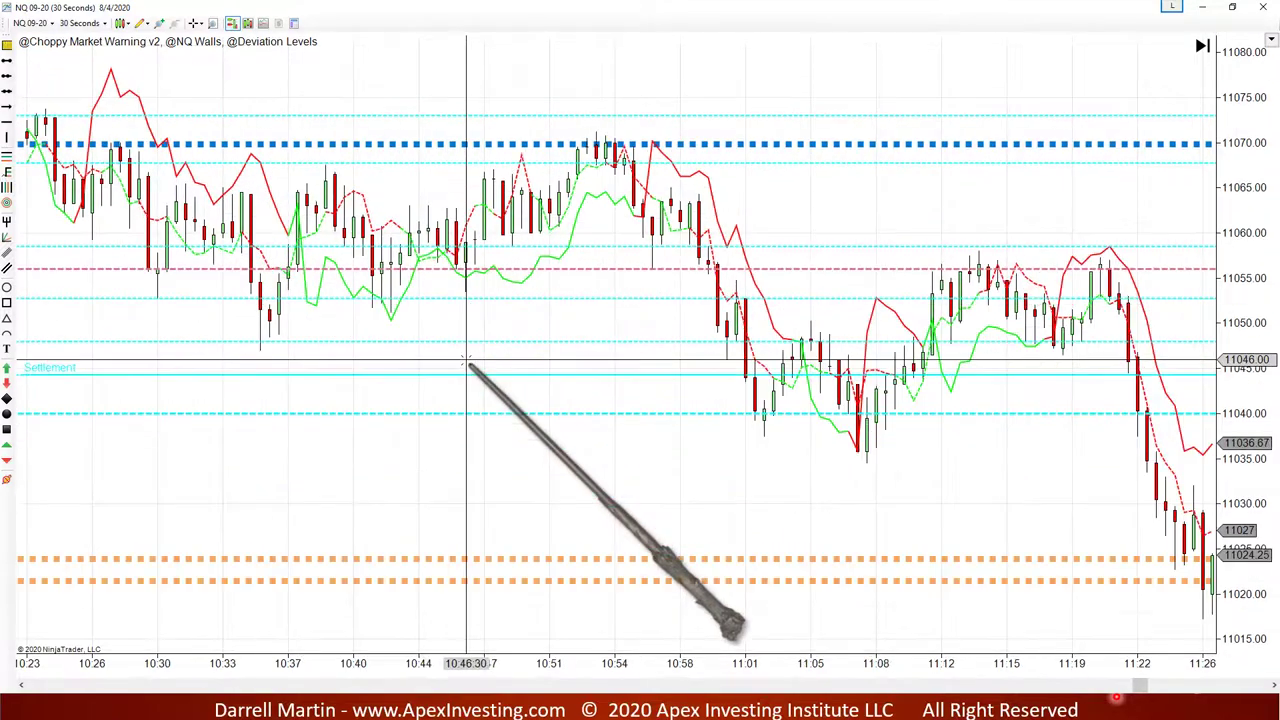
pyautogui.scroll(9, 466, 362)
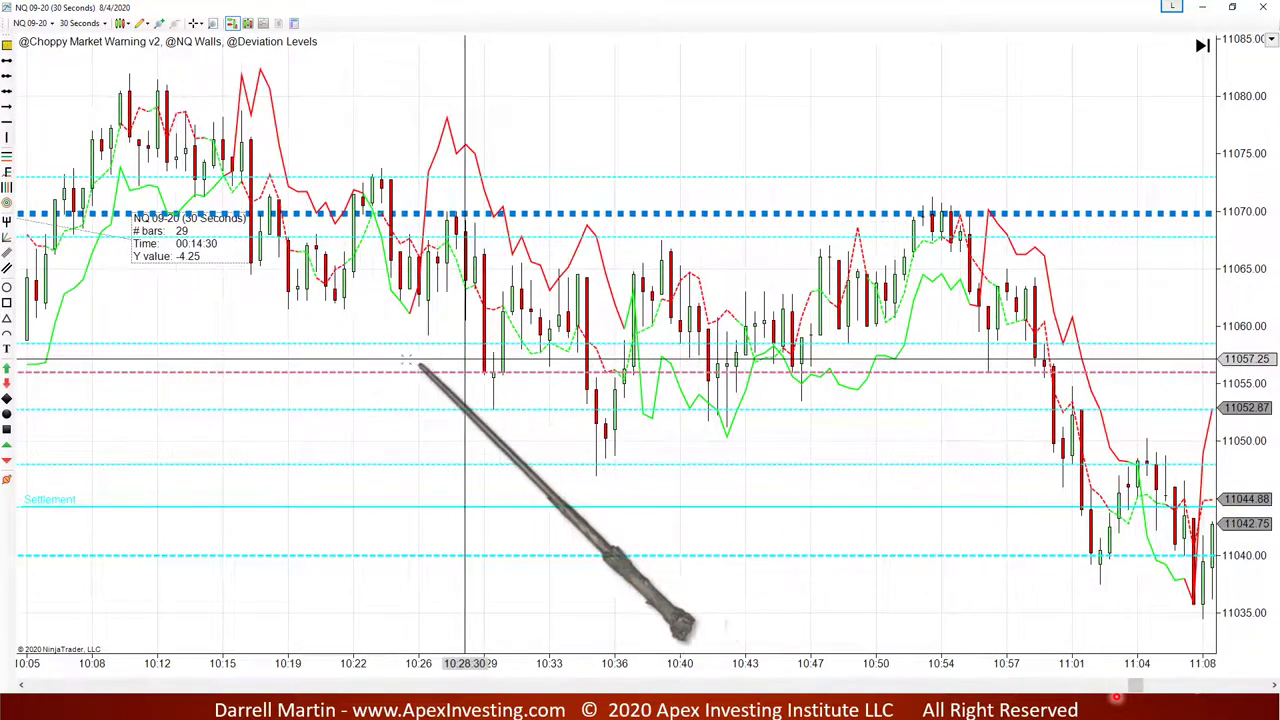
pyautogui.scroll(11, 446, 365)
pyautogui.scroll(-12, 420, 446)
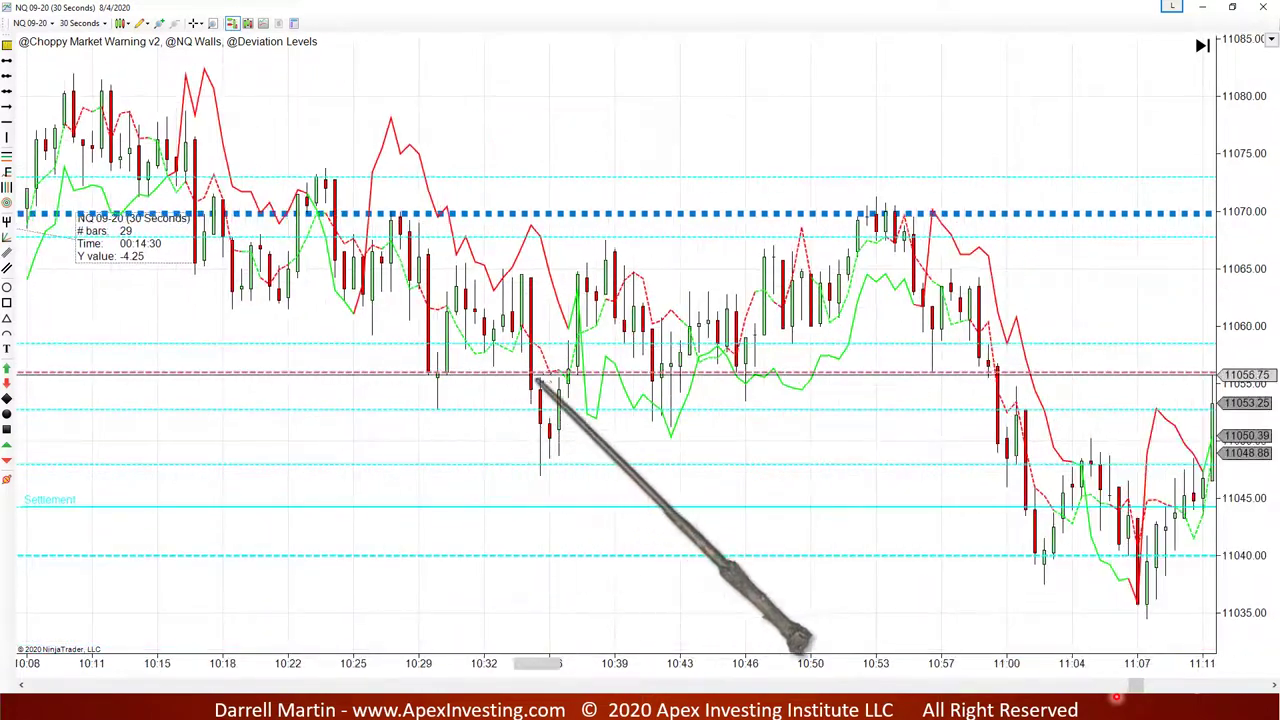
pyautogui.scroll(-10, 700, 390)
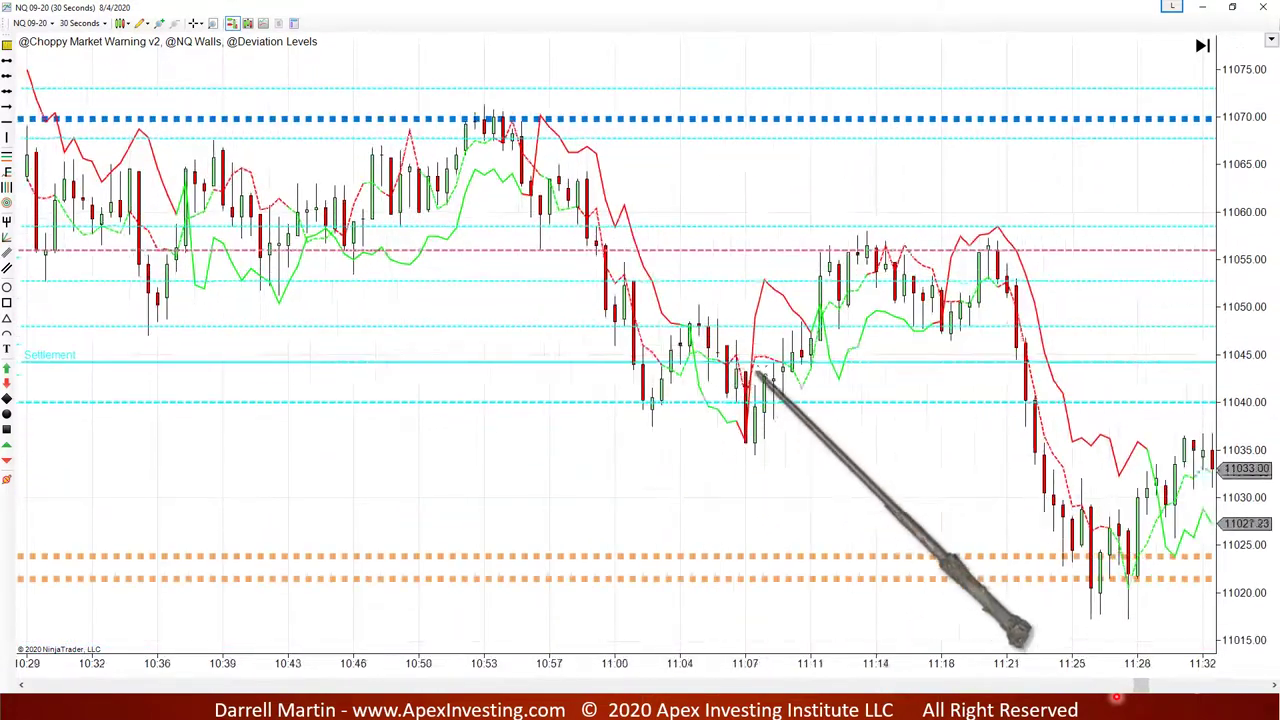
pyautogui.scroll(-13, 757, 374)
pyautogui.scroll(-11, 816, 424)
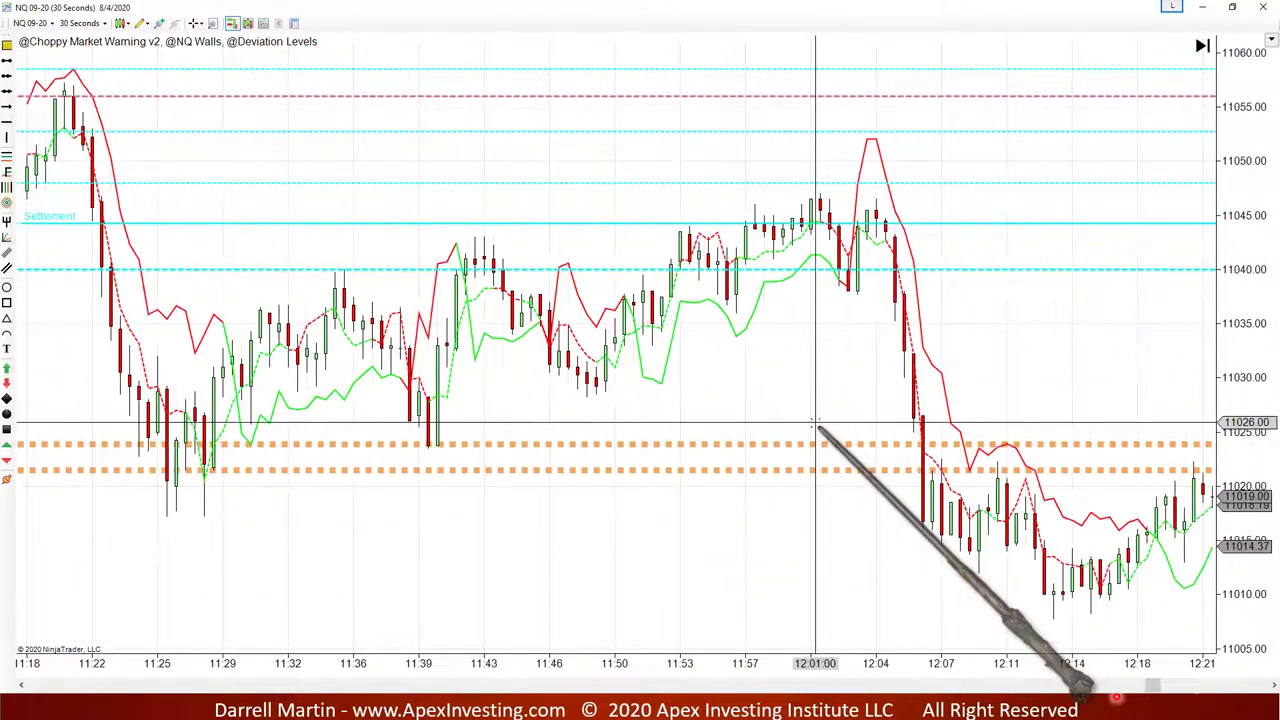
pyautogui.scroll(8, 500, 423)
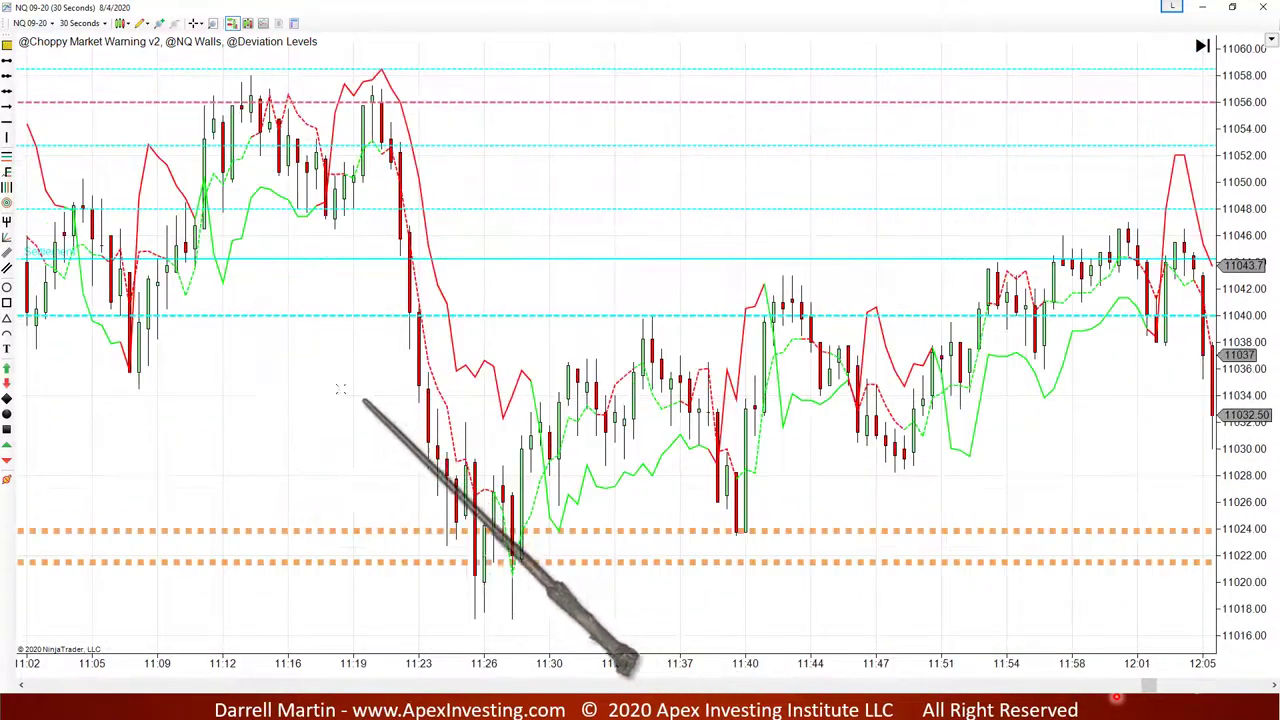
# Review the swings up to about 12:14, and trace the price action back to the opening rally from about 09:23
pyautogui.scroll(-2, 748, 456)
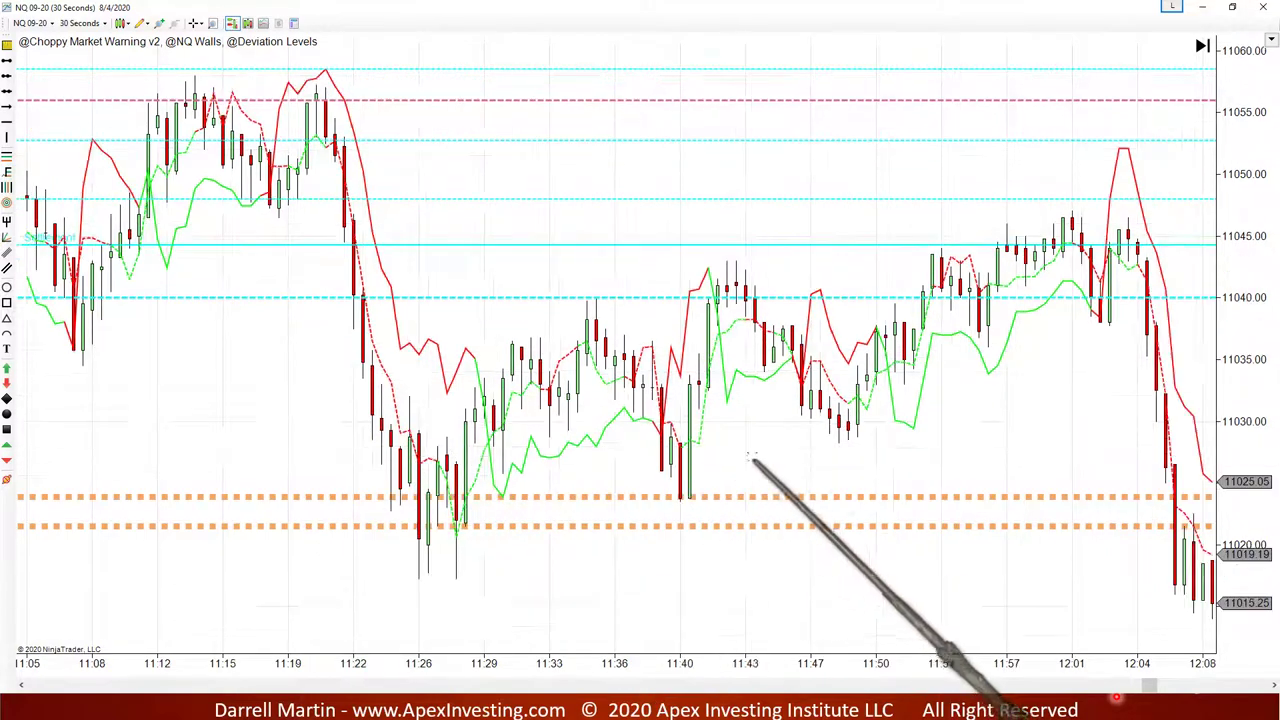
pyautogui.scroll(-4, 765, 463)
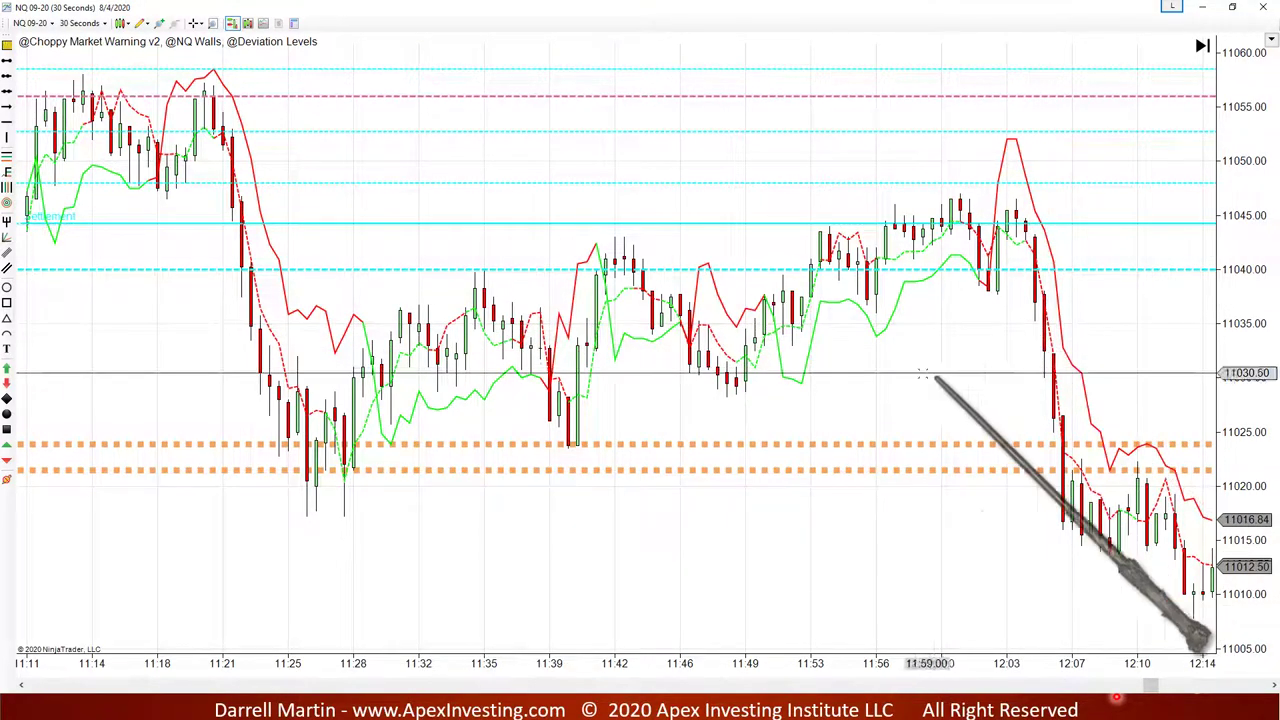
pyautogui.scroll(6, 571, 371)
pyautogui.scroll(10, 568, 369)
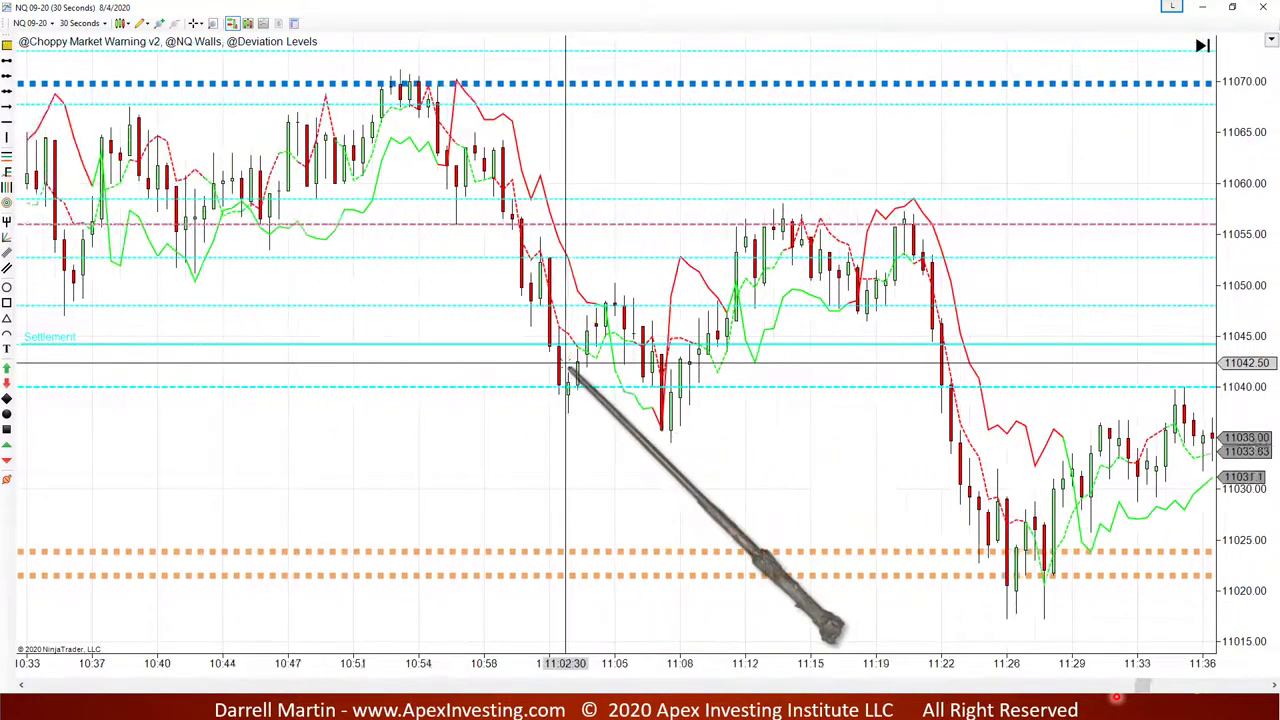
pyautogui.scroll(10, 434, 437)
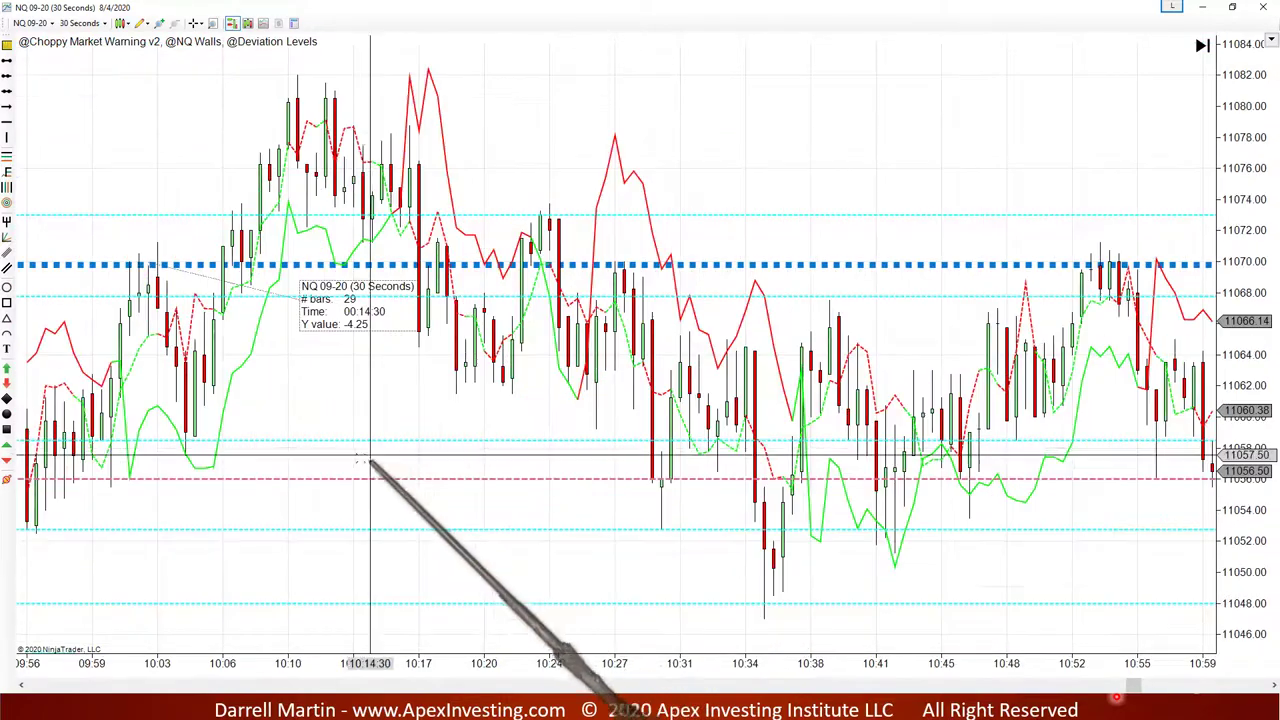
pyautogui.scroll(4, 360, 460)
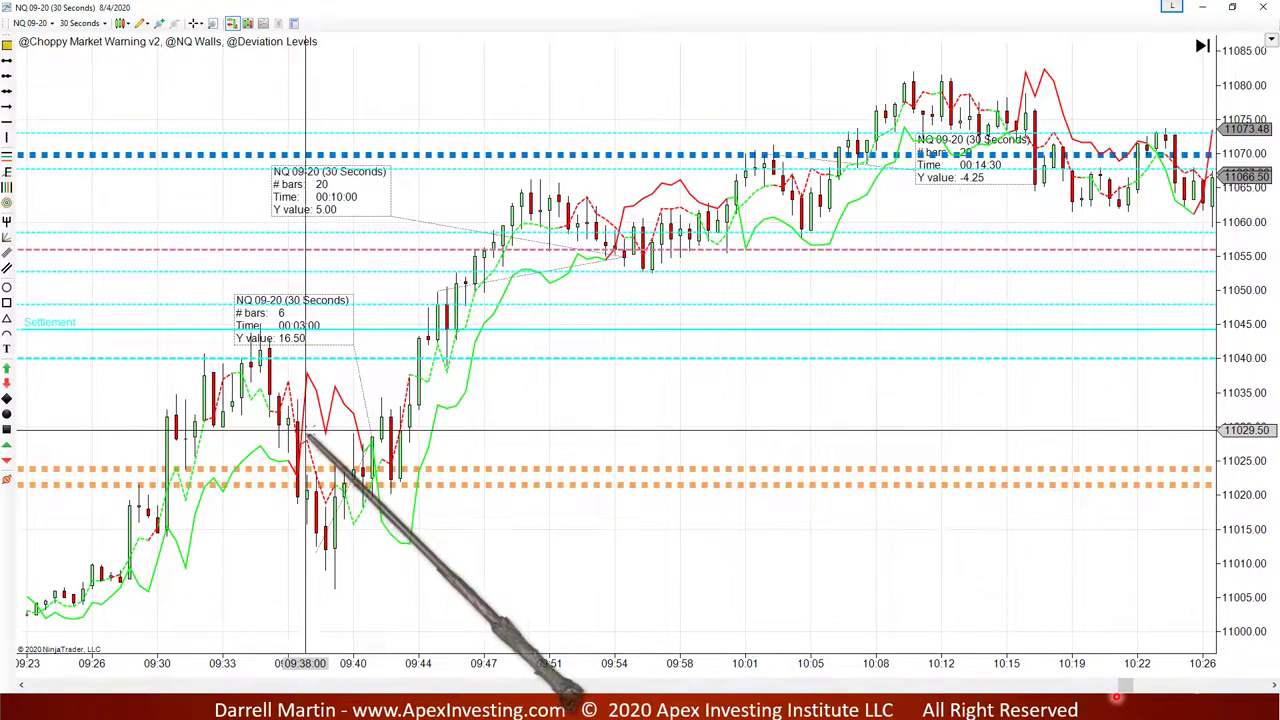
# Examine the stretch after the 10:10 peak up to about 11:06 against the choppy-market indicator lines and deviation levels
pyautogui.scroll(-8, 308, 428)
pyautogui.scroll(-2, 440, 287)
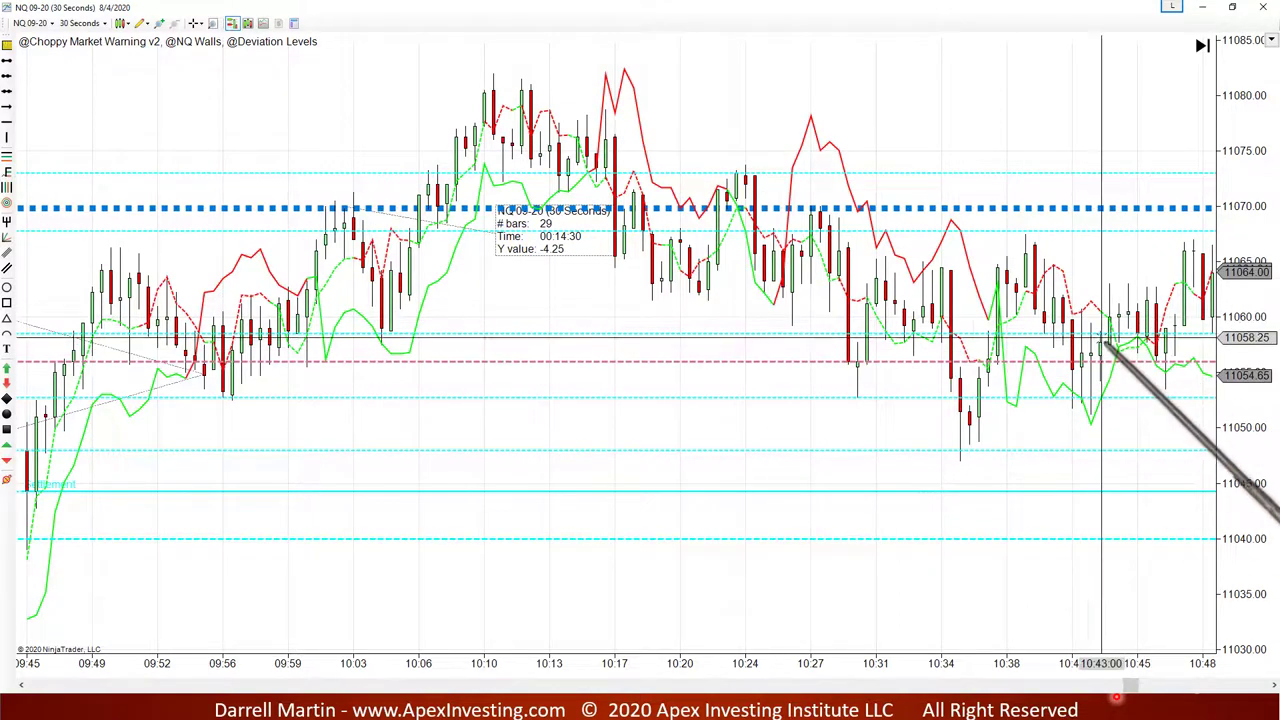
pyautogui.scroll(-2, 1105, 335)
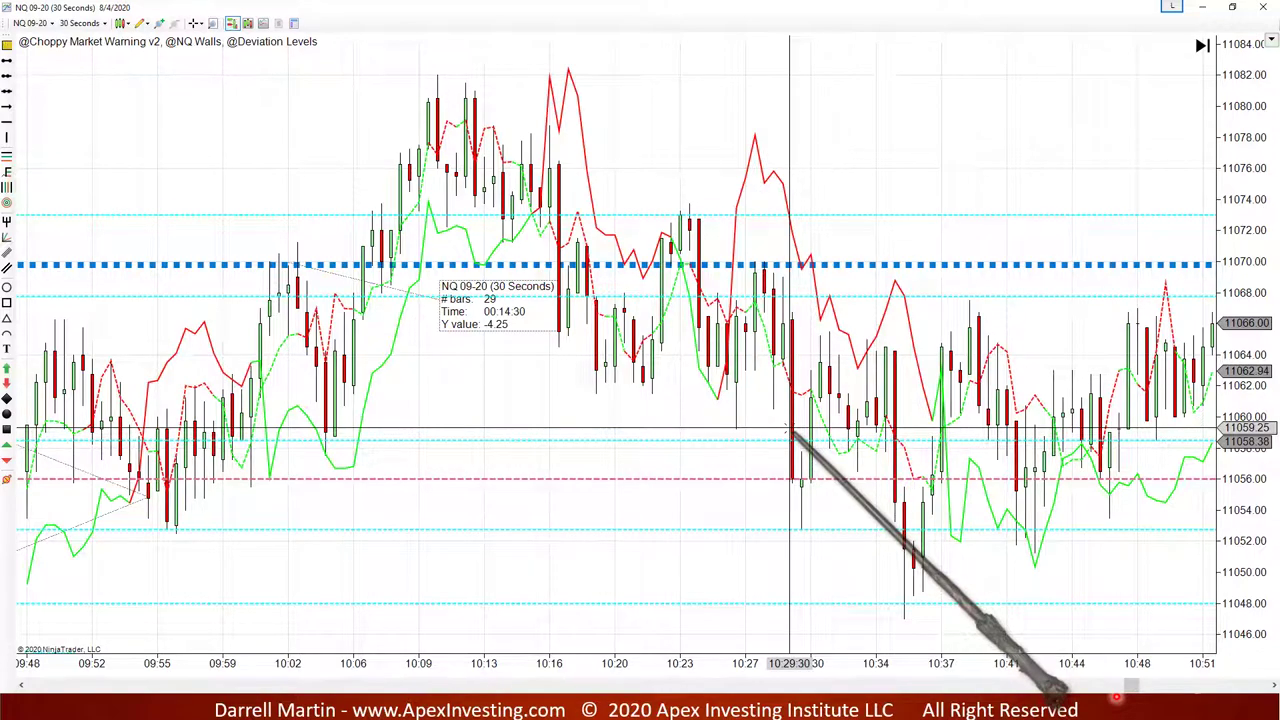
pyautogui.scroll(-6, 790, 432)
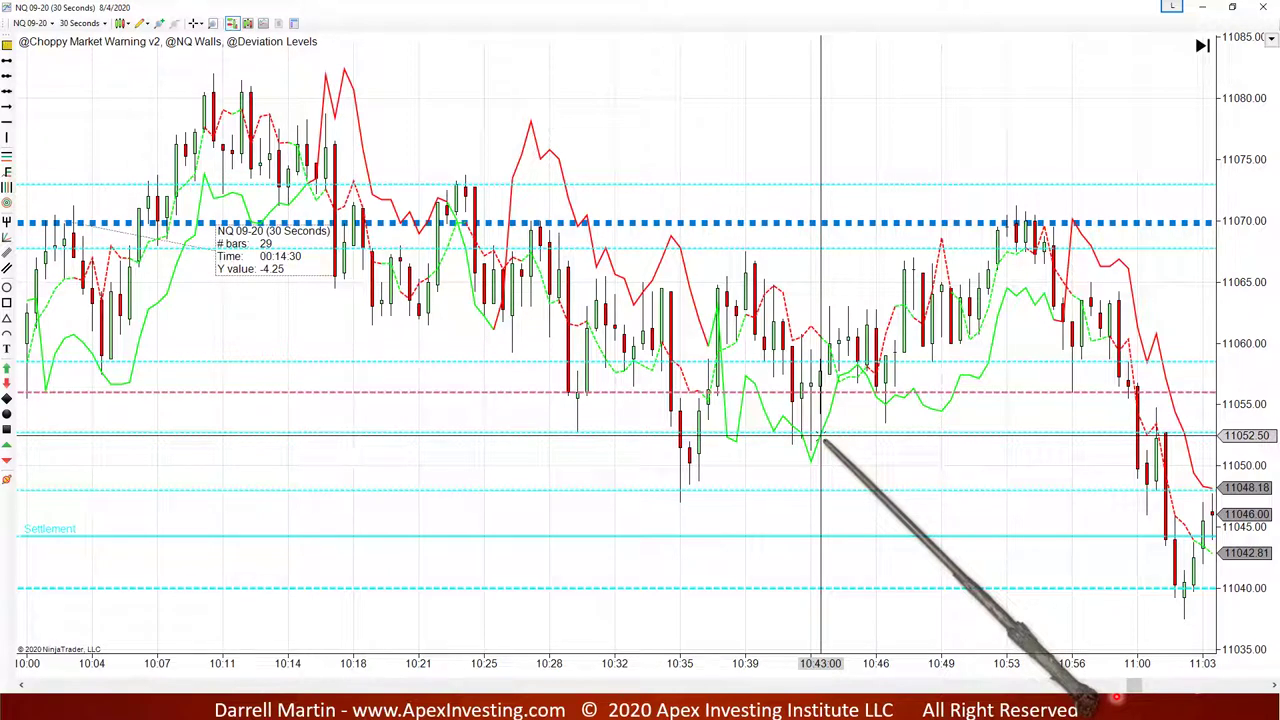
pyautogui.scroll(-2, 822, 442)
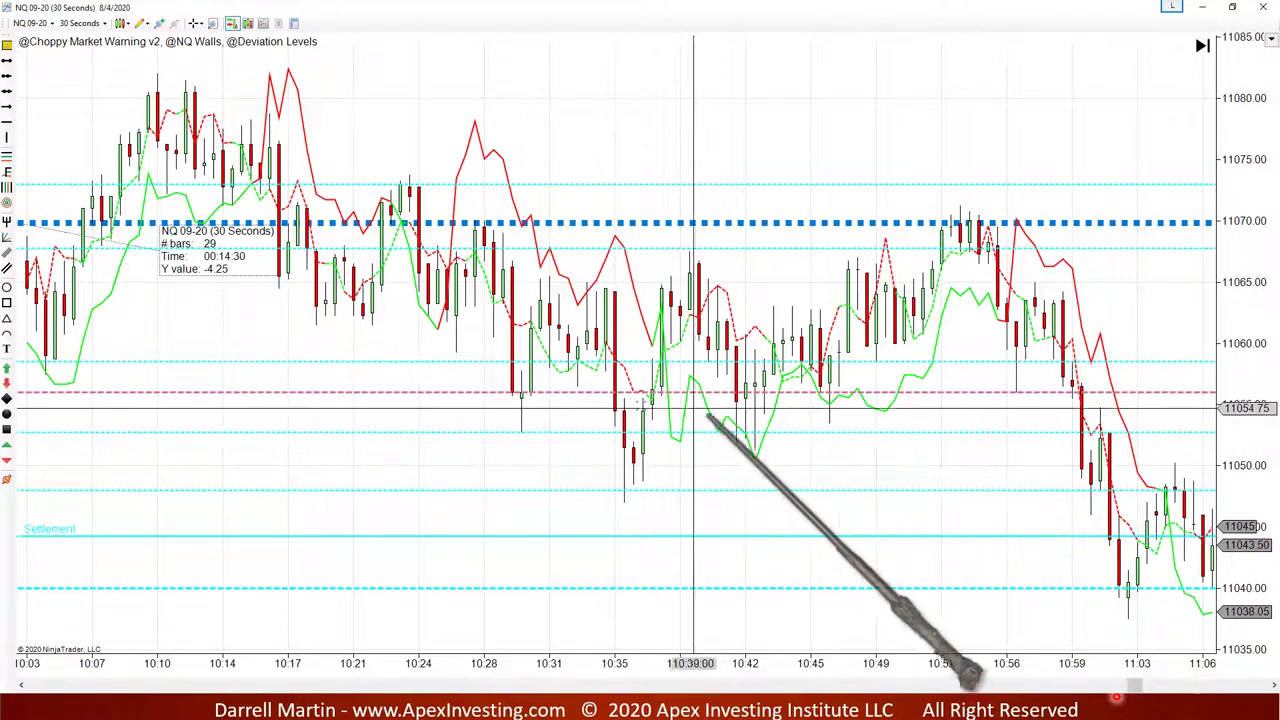
# Return to the pre-open bars at about 09:17, and compare the opening rally with the choppy stretch up to about 10:48
pyautogui.scroll(10, 257, 357)
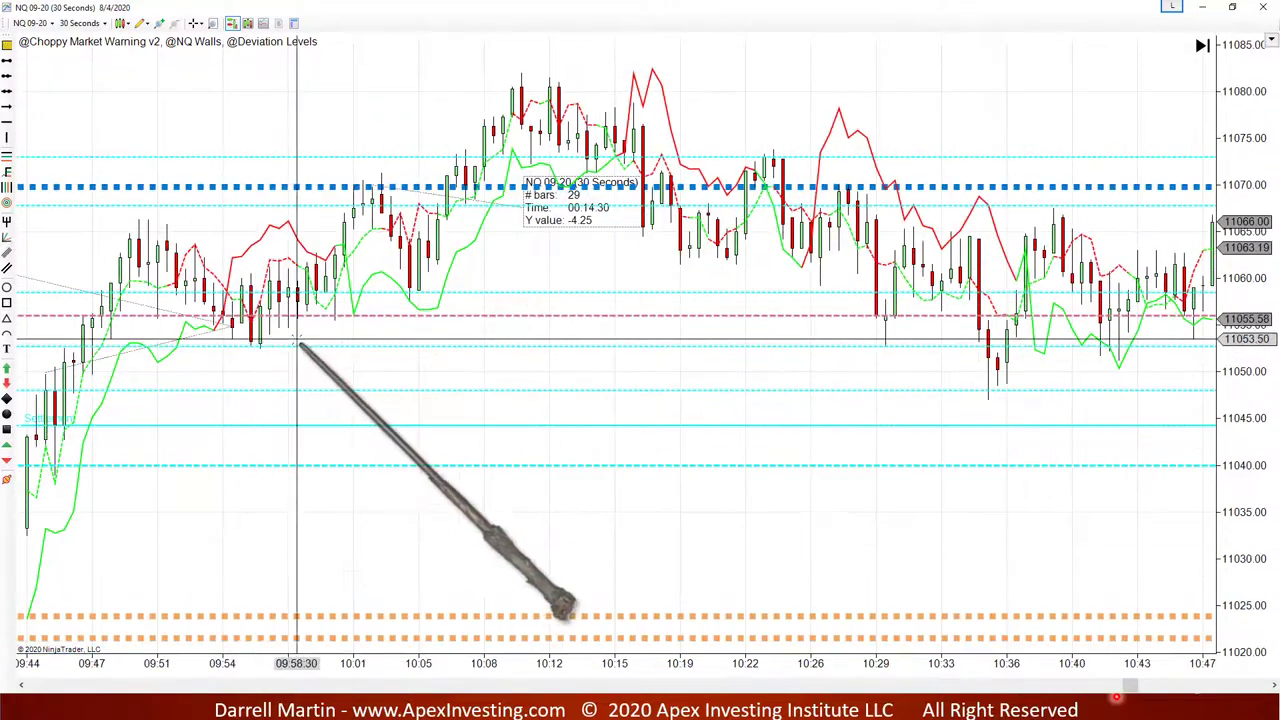
pyautogui.scroll(5, 300, 340)
pyautogui.scroll(8, 166, 386)
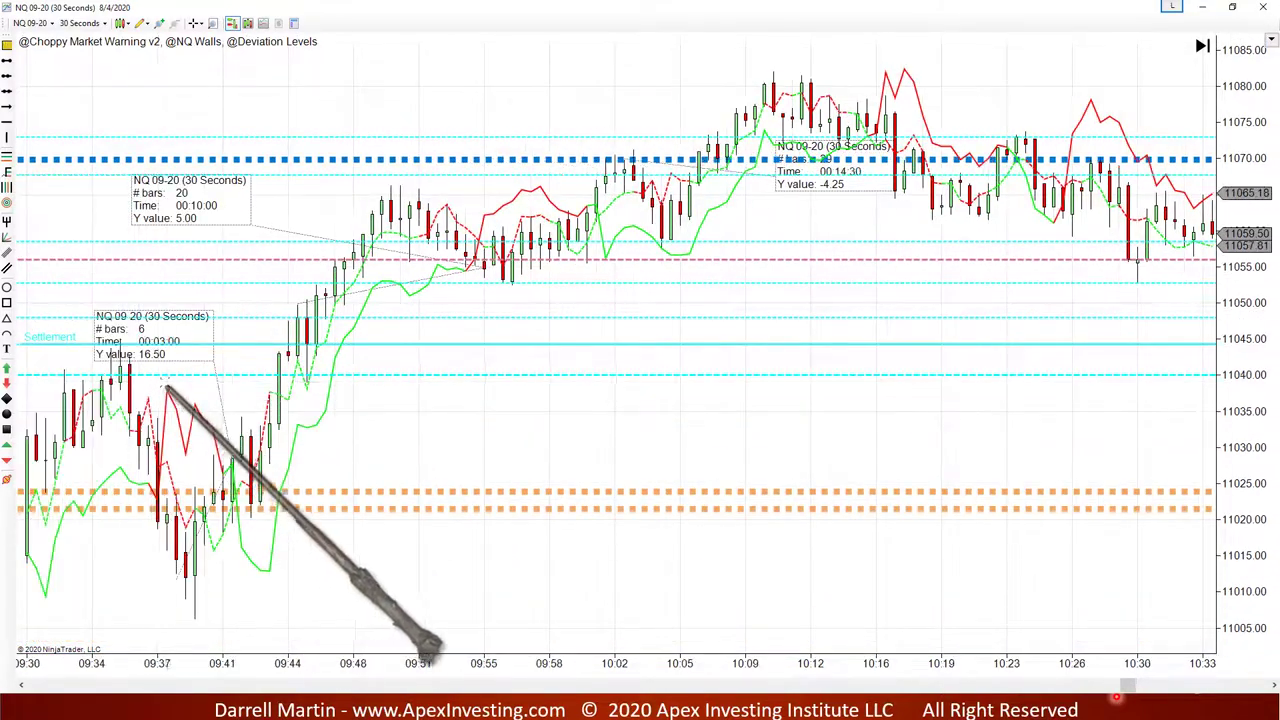
pyautogui.scroll(4, 220, 380)
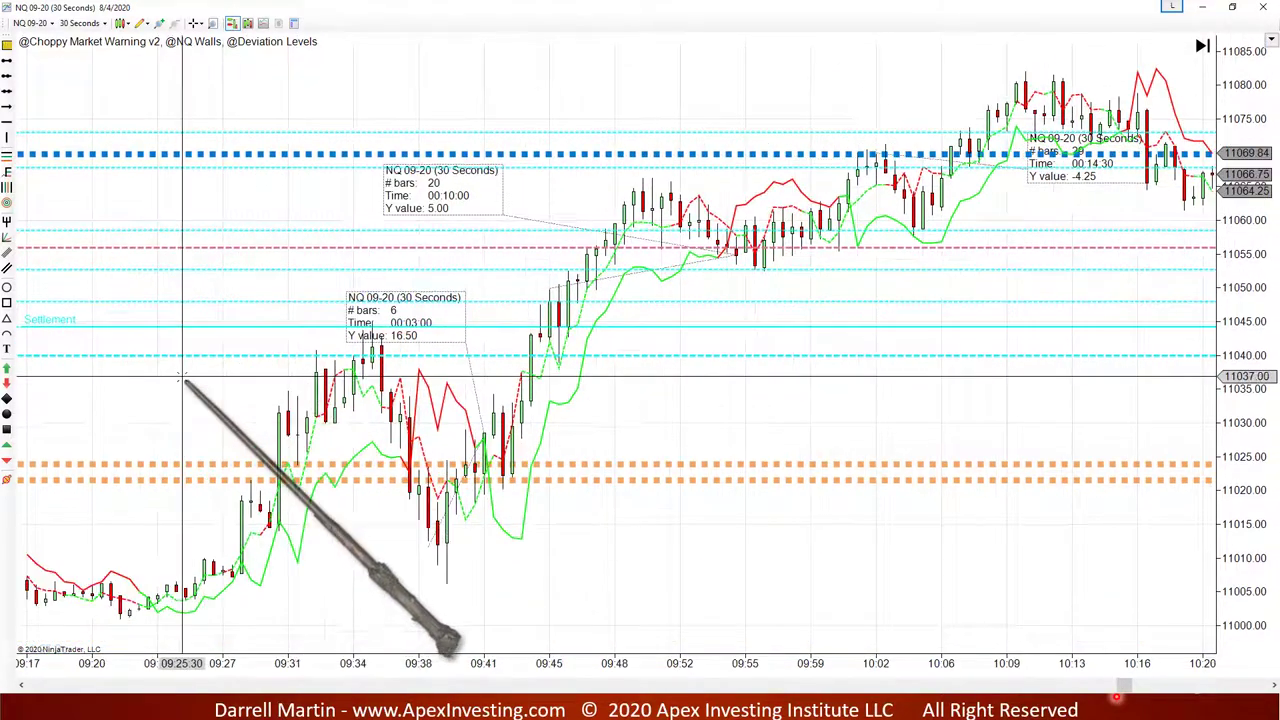
pyautogui.scroll(-6, 350, 365)
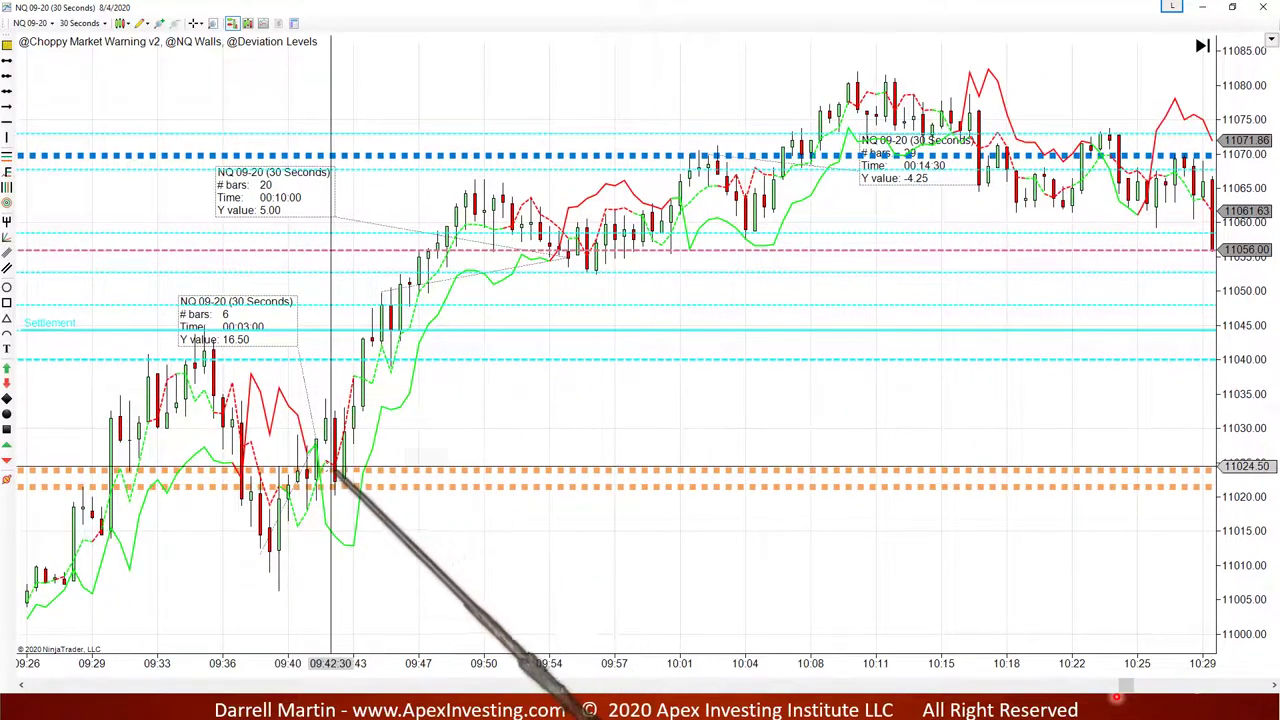
pyautogui.scroll(-2, 390, 352)
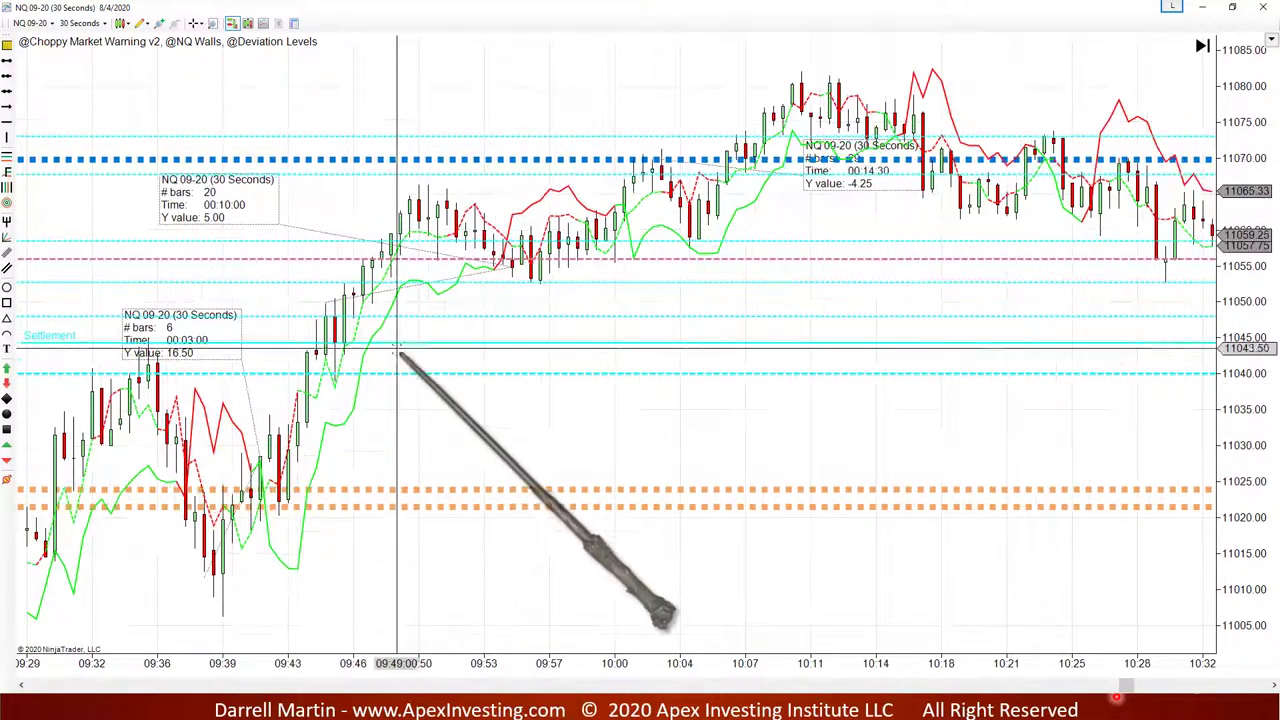
pyautogui.scroll(-2, 500, 290)
pyautogui.scroll(-3, 527, 268)
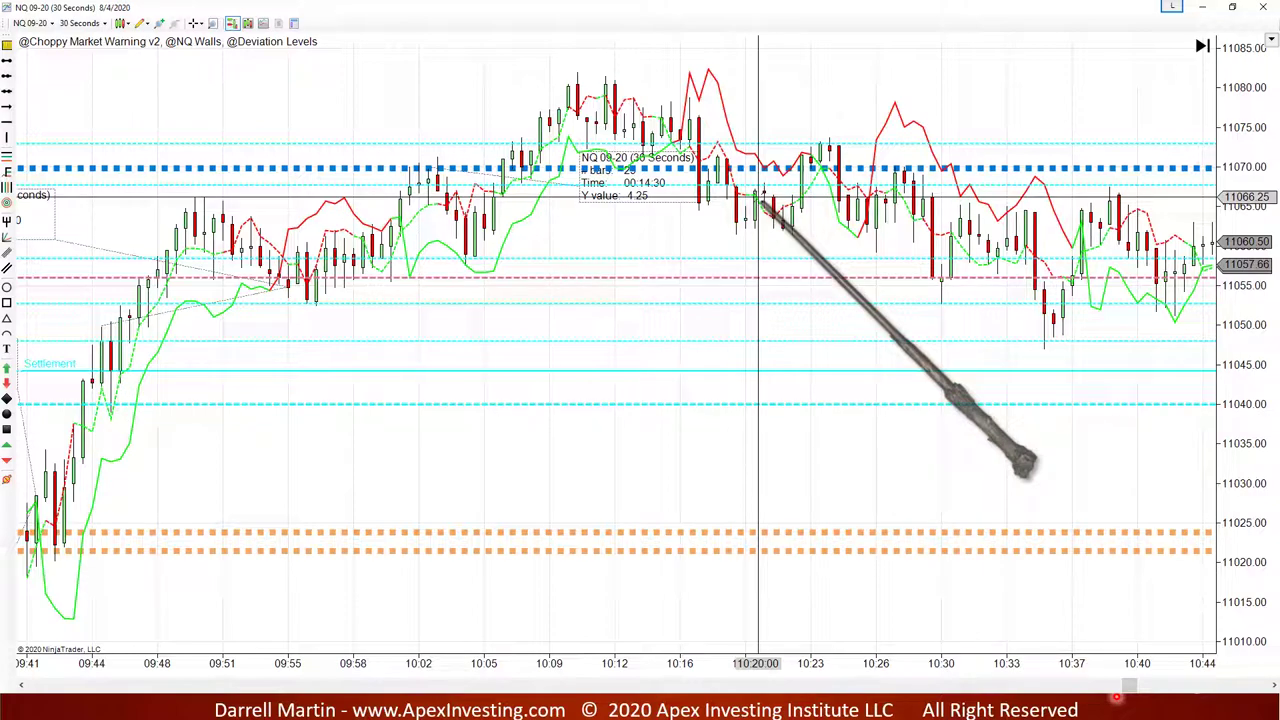
pyautogui.scroll(-2, 772, 245)
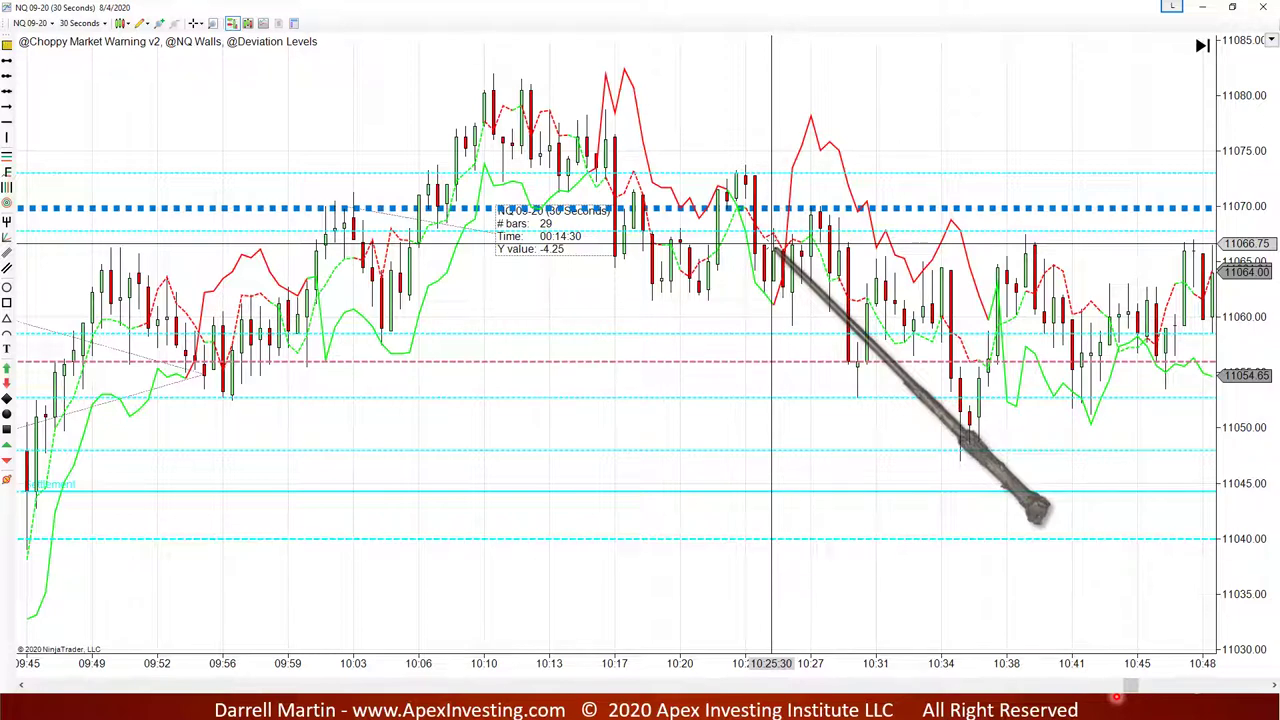
pyautogui.middleClick(772, 244)
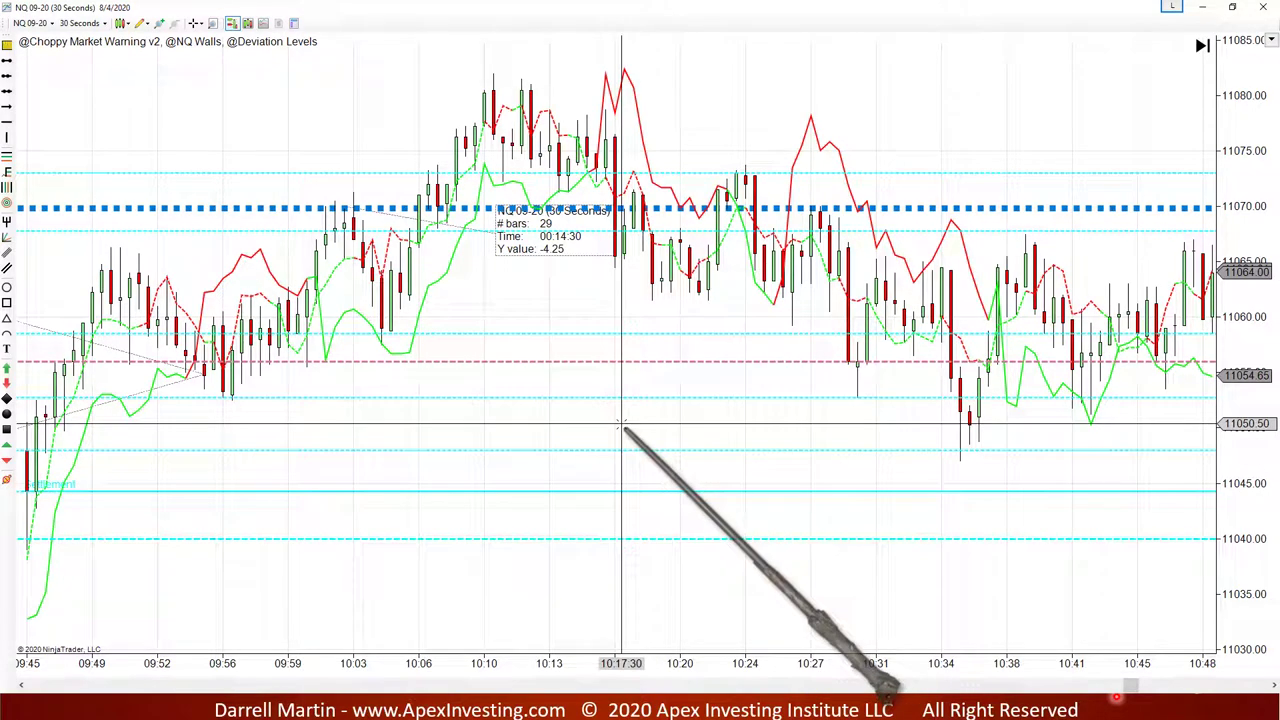
# Follow the price swings from about 10:17 through the 11:00 and 11:22 declines to about 11:53 against the indicator lines
pyautogui.scroll(-3, 622, 428)
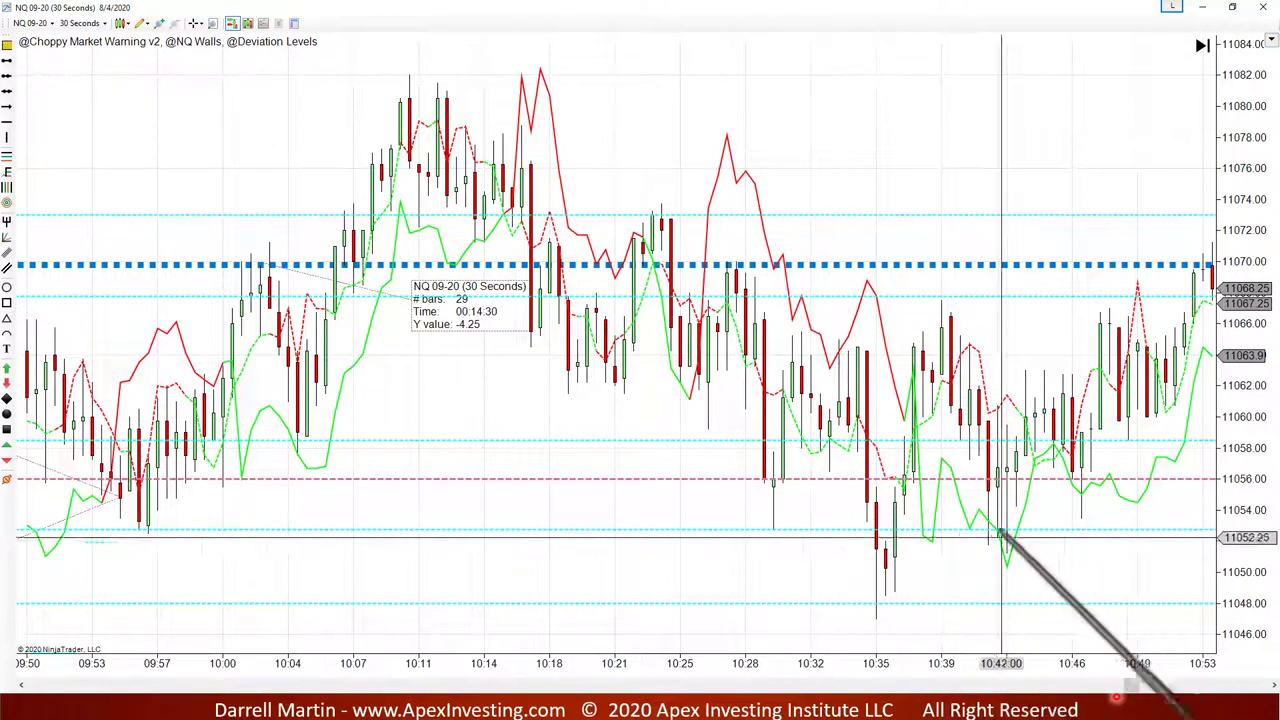
pyautogui.scroll(-2, 1015, 525)
pyautogui.scroll(-4, 1015, 525)
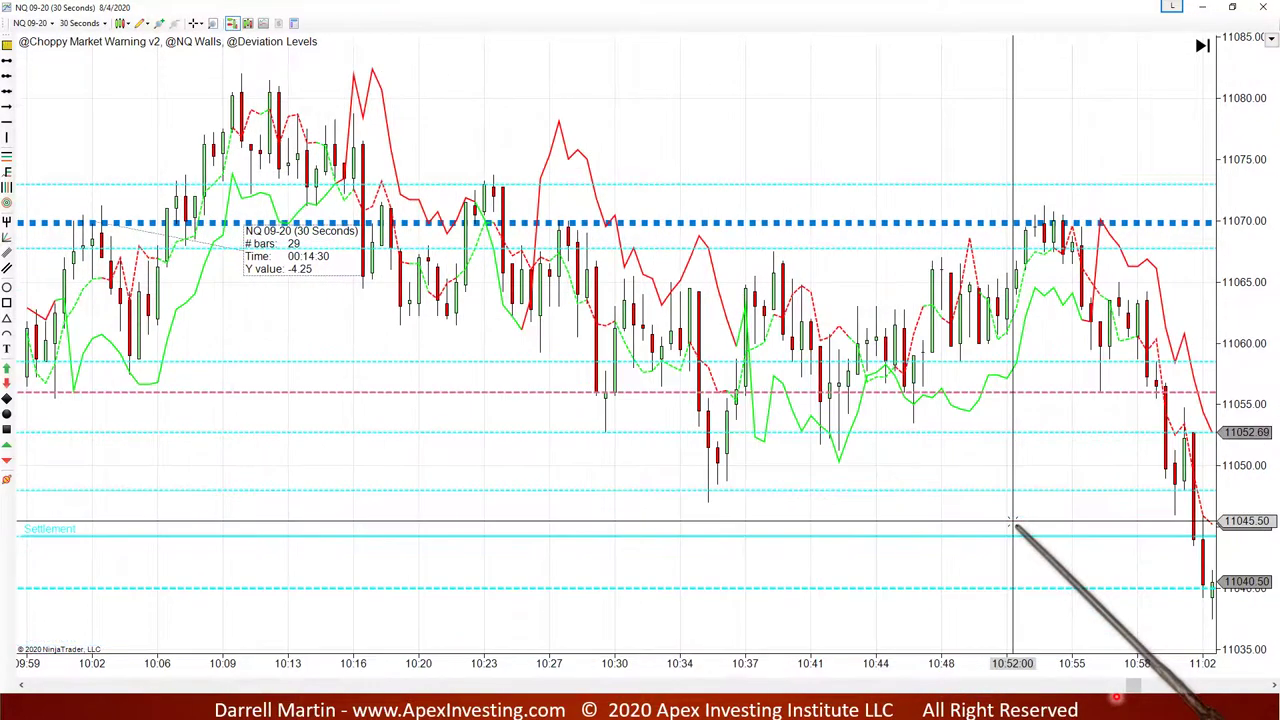
pyautogui.scroll(-5, 958, 505)
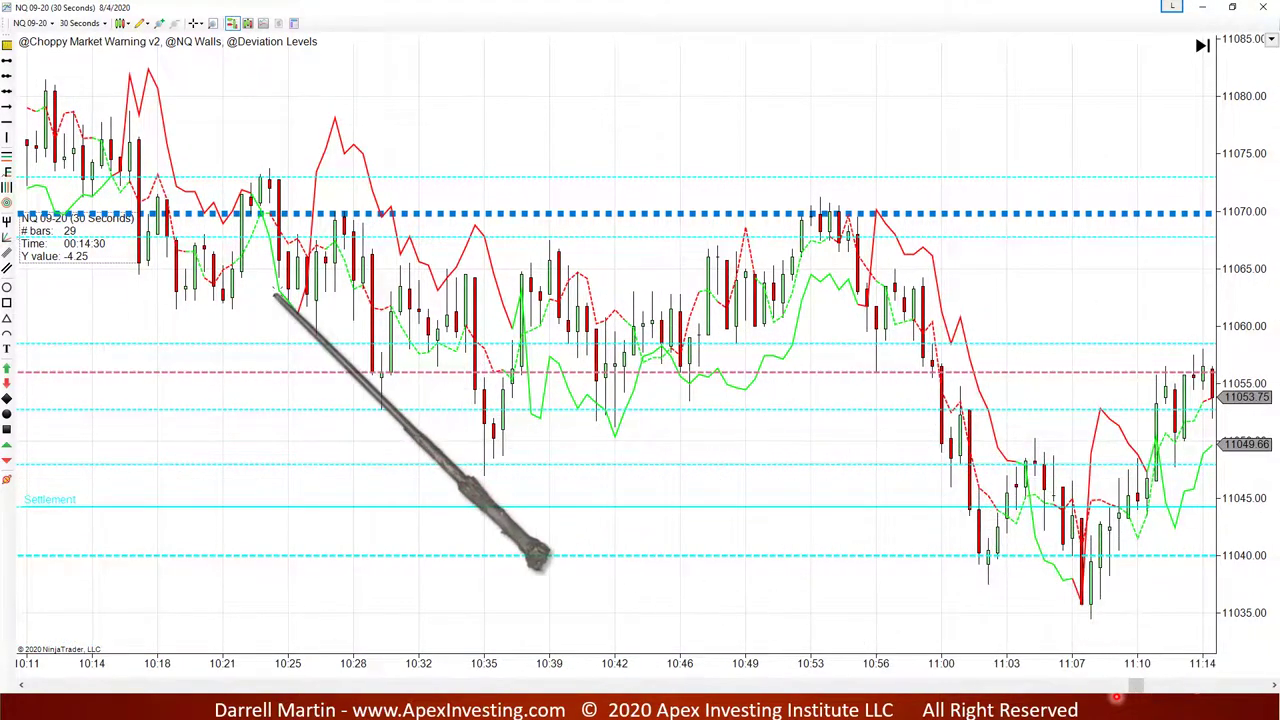
pyautogui.scroll(-4, 955, 535)
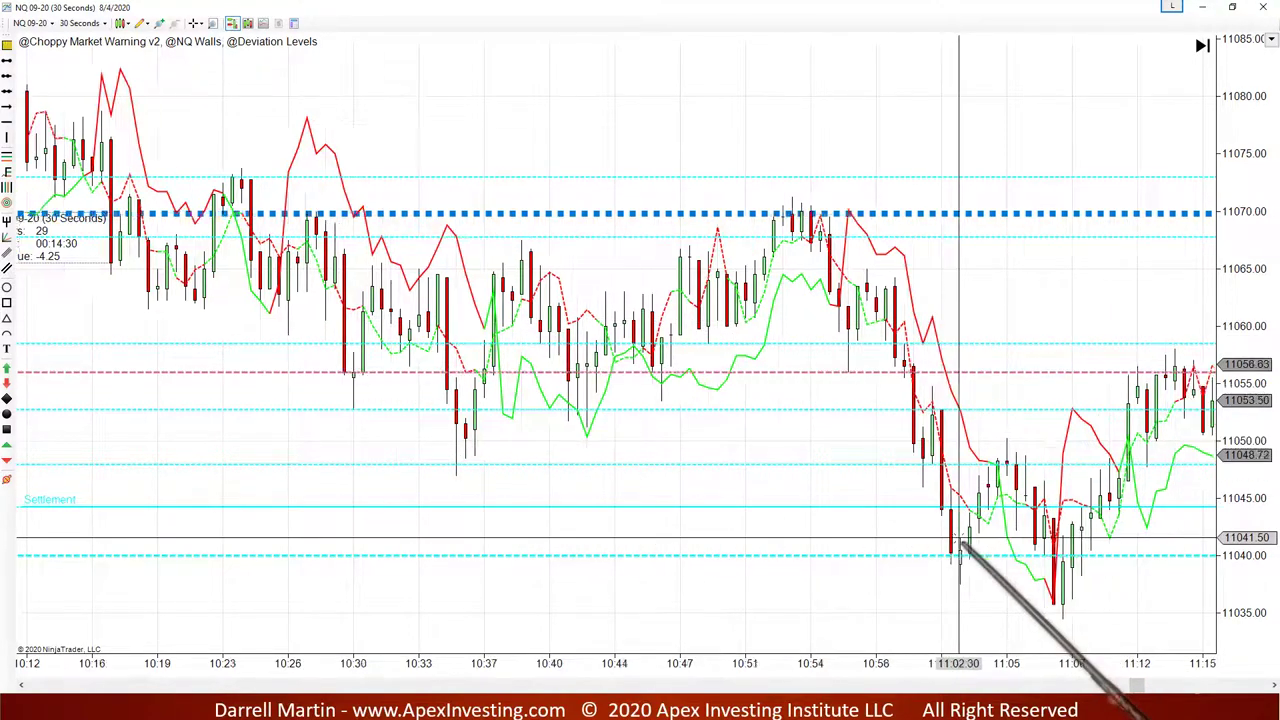
pyautogui.scroll(-3, 958, 543)
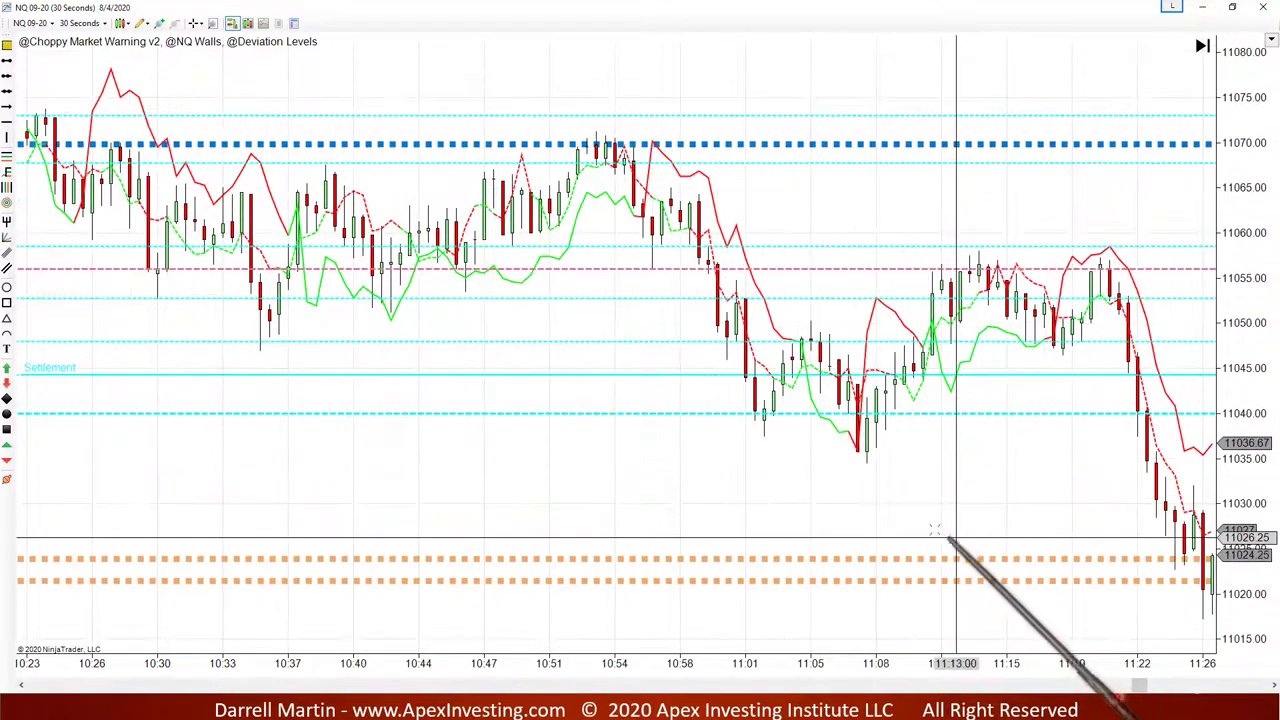
pyautogui.scroll(-5, 848, 487)
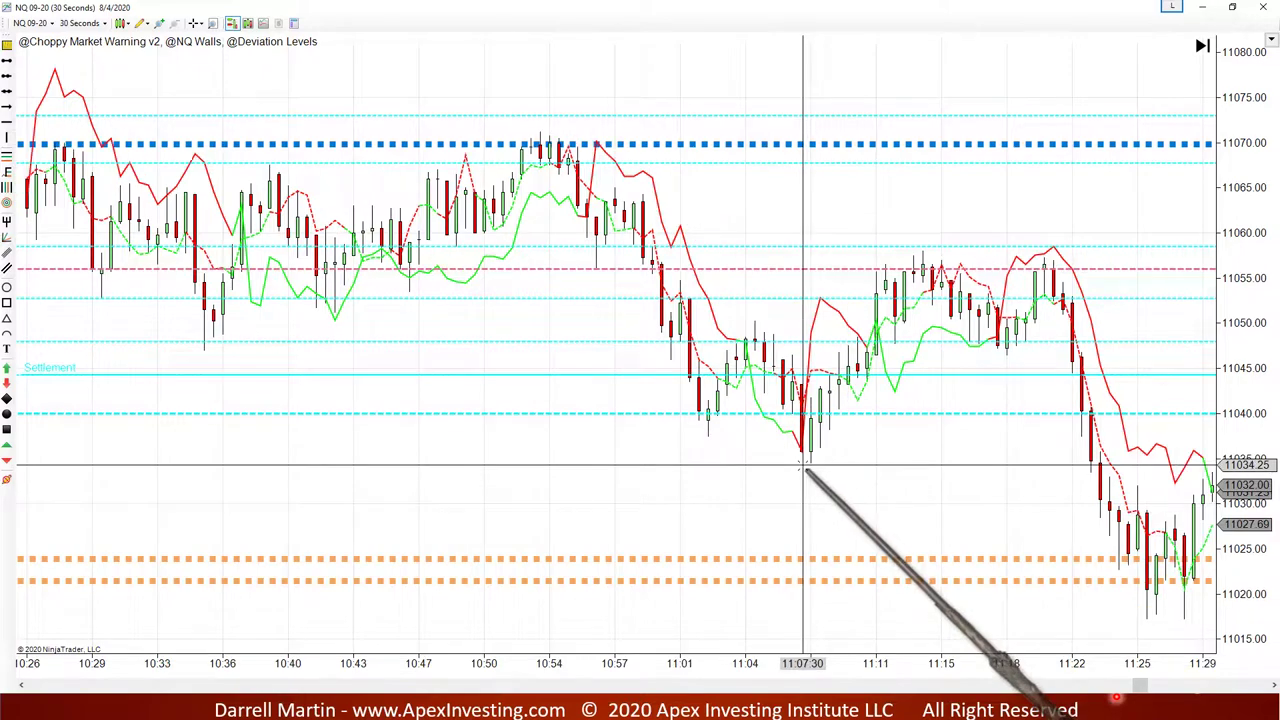
pyautogui.scroll(-2, 806, 470)
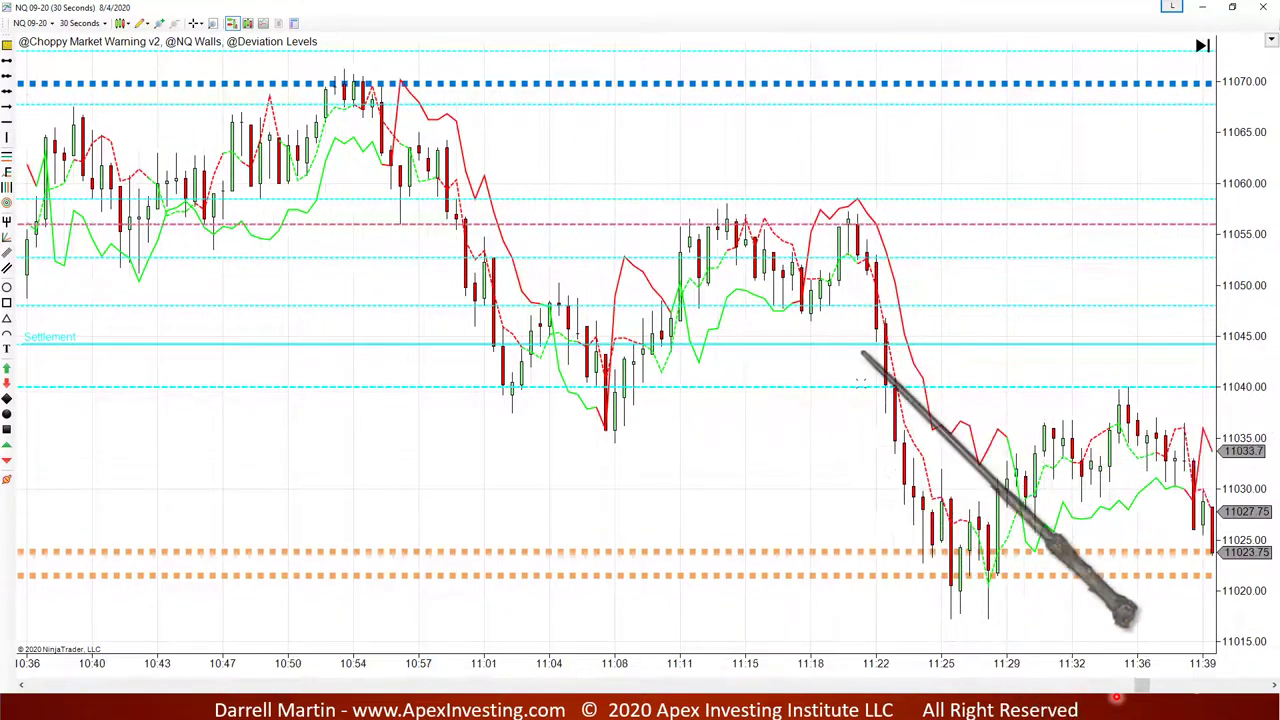
pyautogui.scroll(-4, 983, 568)
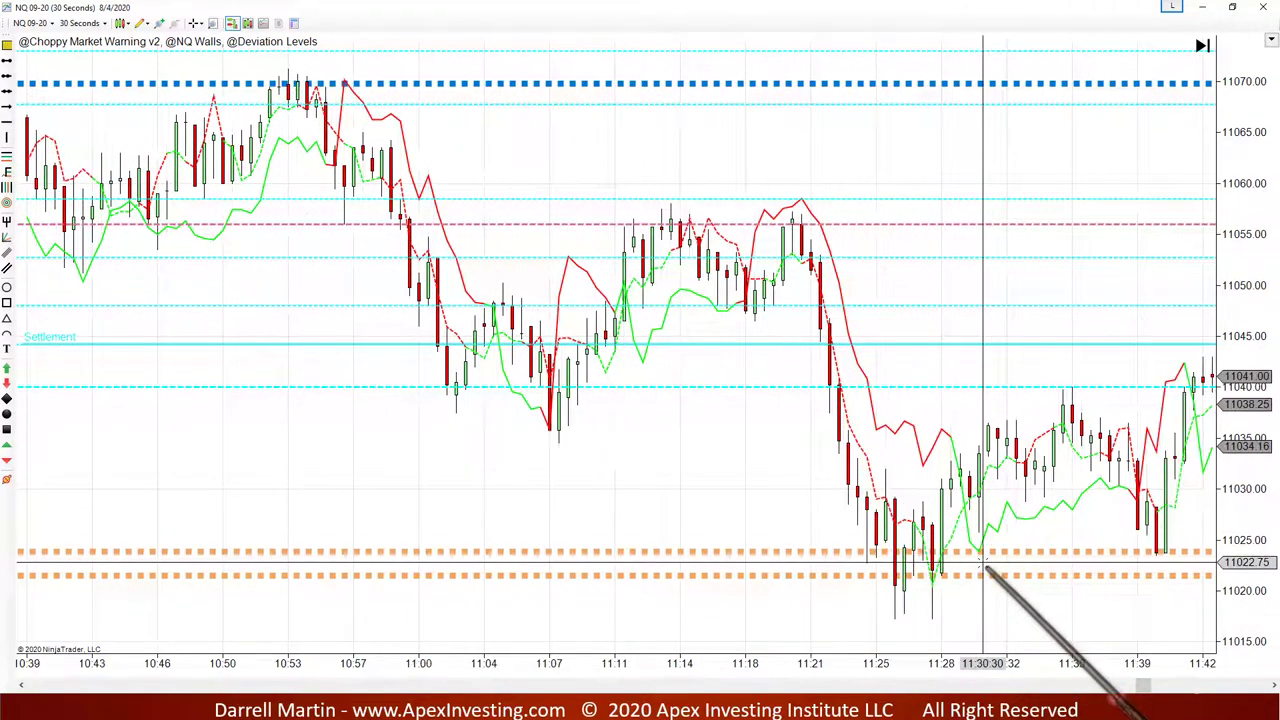
pyautogui.scroll(-2, 983, 568)
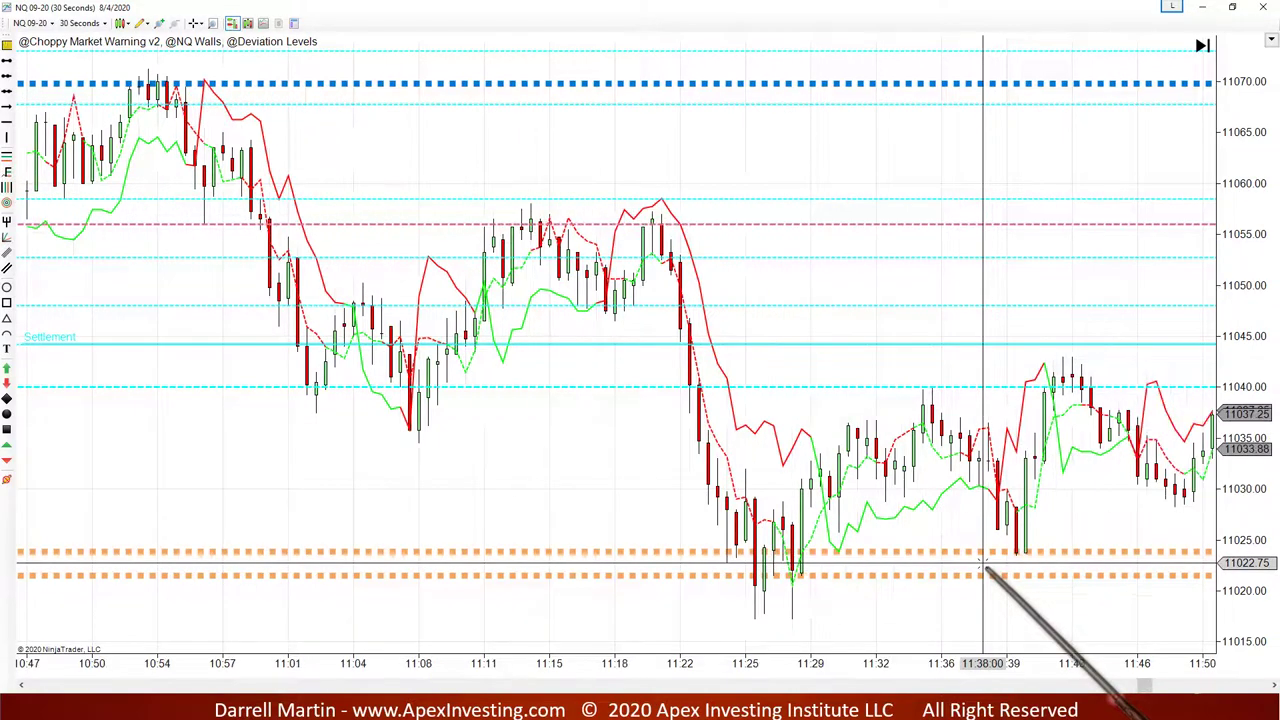
pyautogui.scroll(-2, 983, 568)
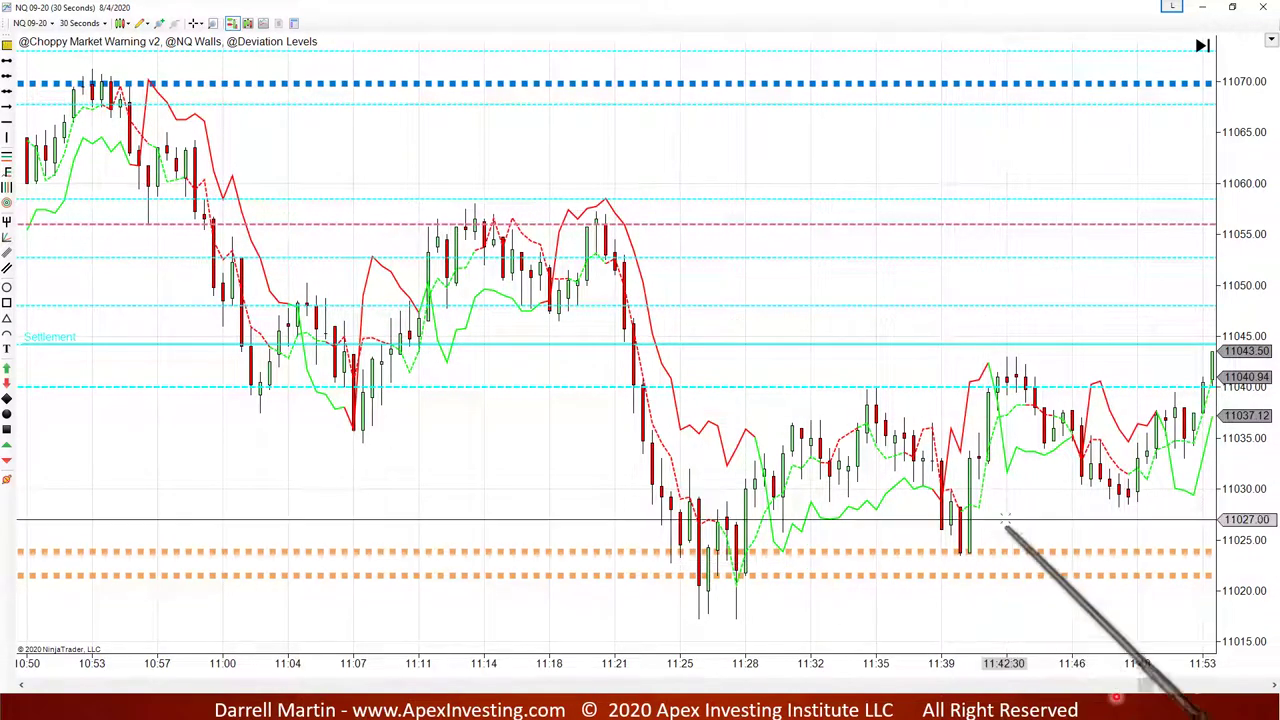
# Measure with the ruler from the decline at about 12:05 to the recovery at about 12:19, spanning 28 bars
pyautogui.scroll(-2, 1034, 485)
pyautogui.scroll(-7, 1034, 483)
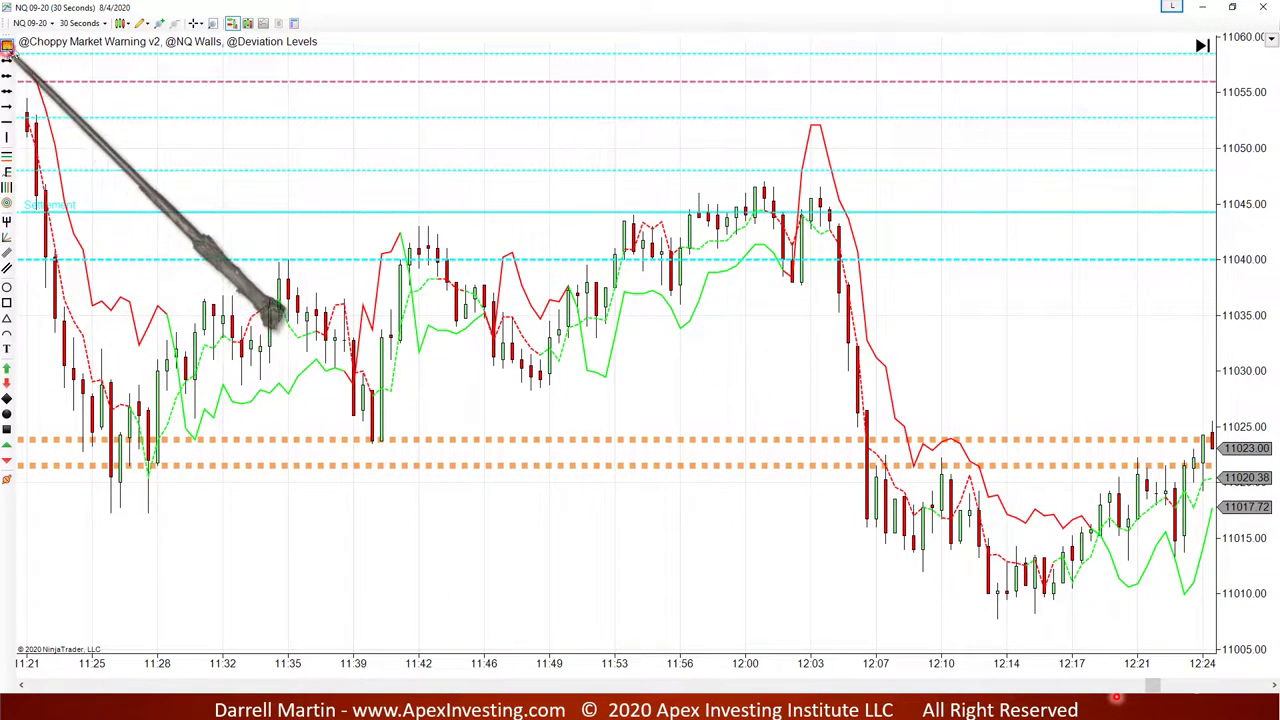
pyautogui.click(862, 305)
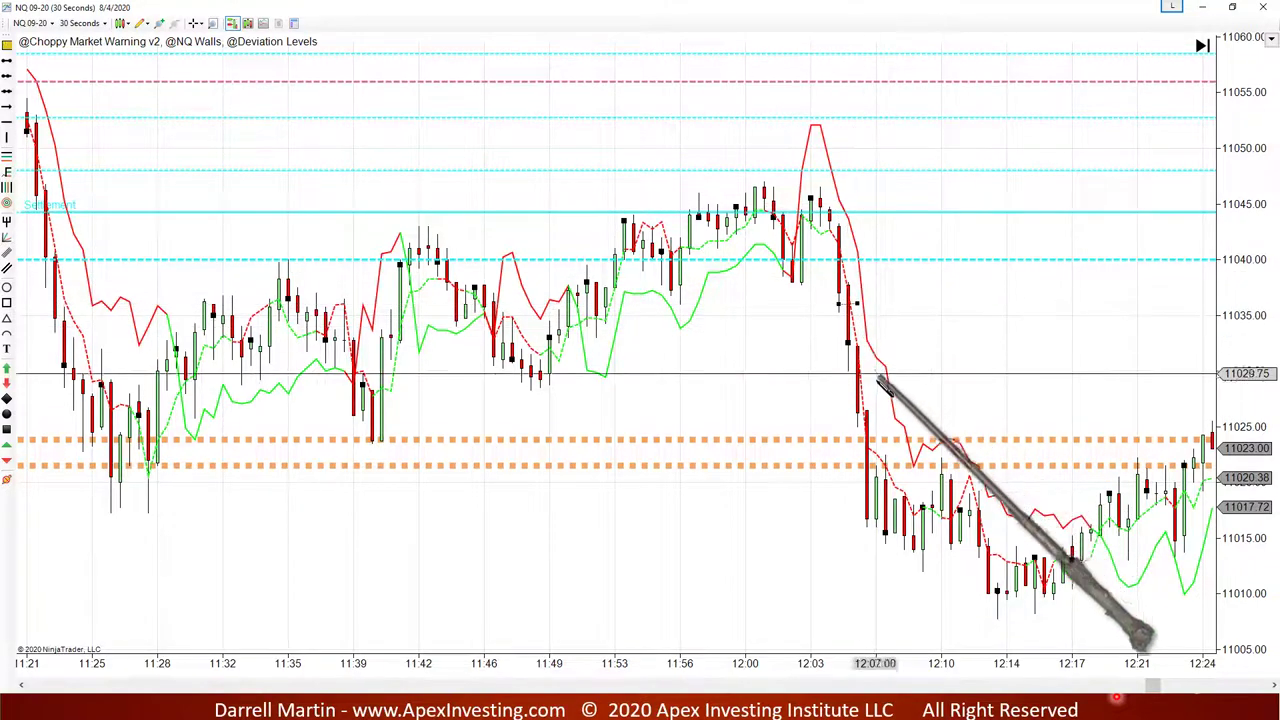
pyautogui.click(1101, 507)
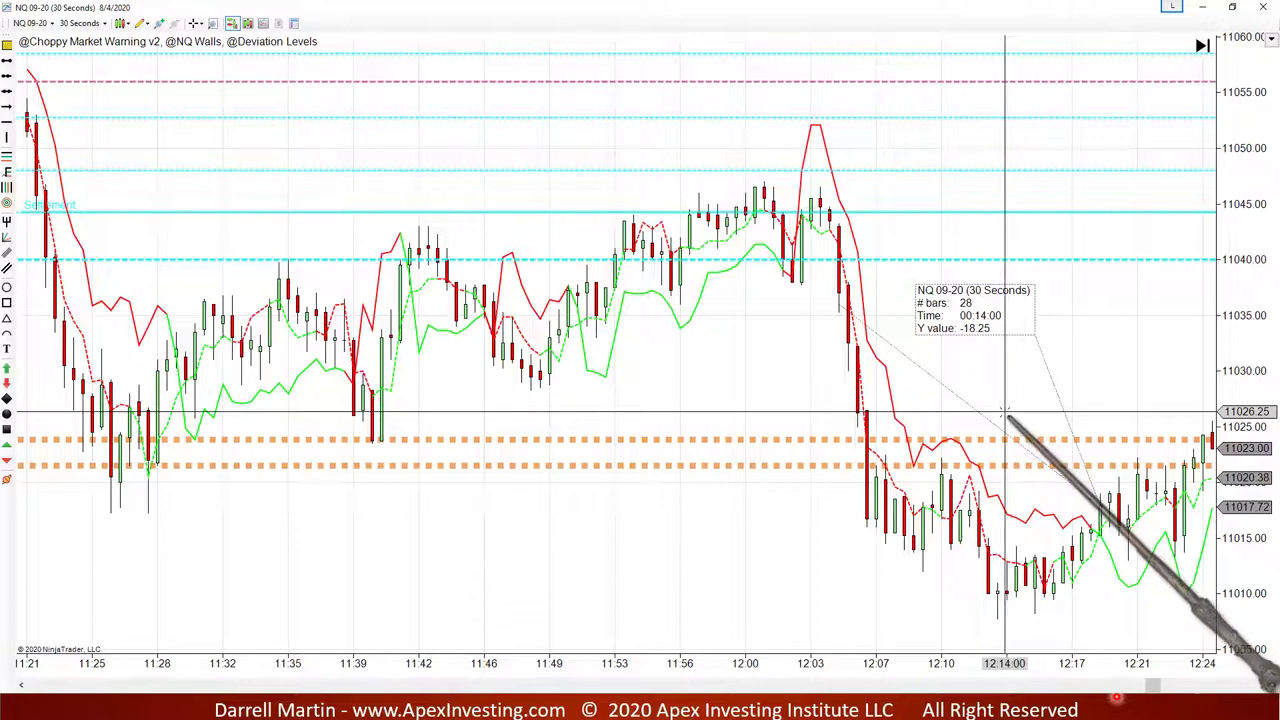
# Return to the opening session, and examine the move from about 09:23 to 10:29 alongside its existing ruler measurements
pyautogui.scroll(-10, 950, 490)
pyautogui.scroll(-15, 599, 447)
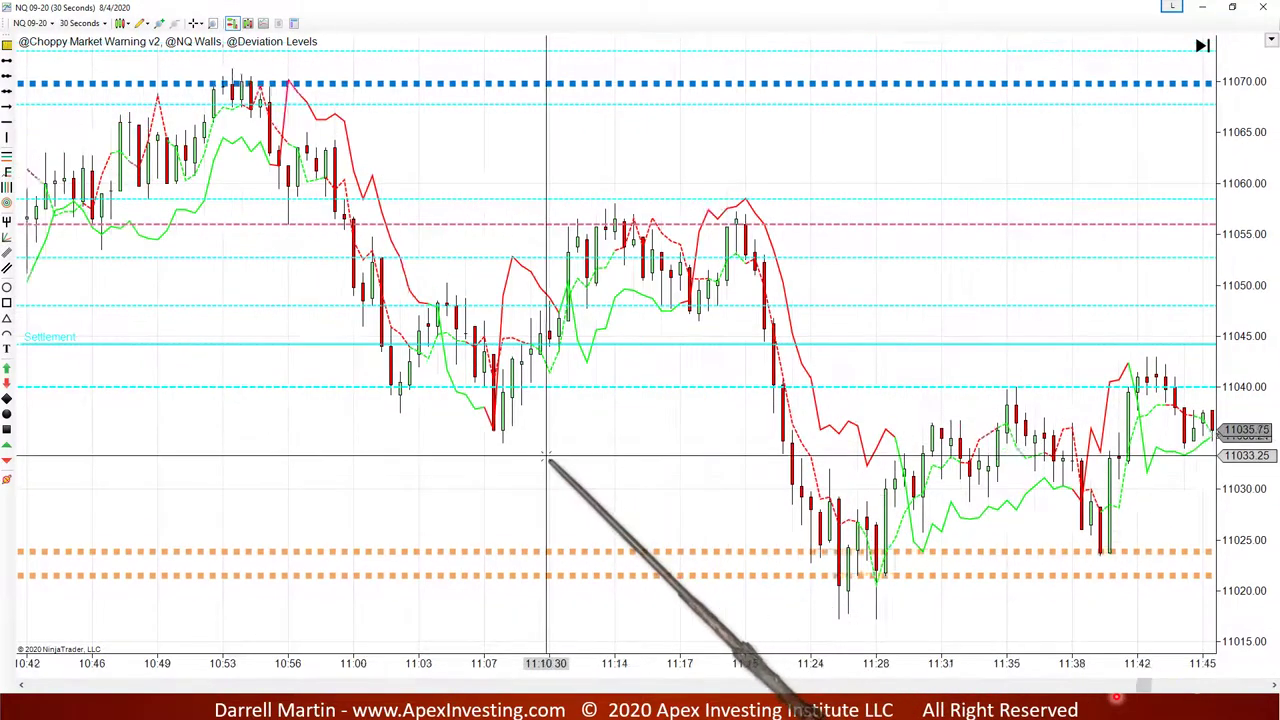
pyautogui.scroll(-15, 547, 459)
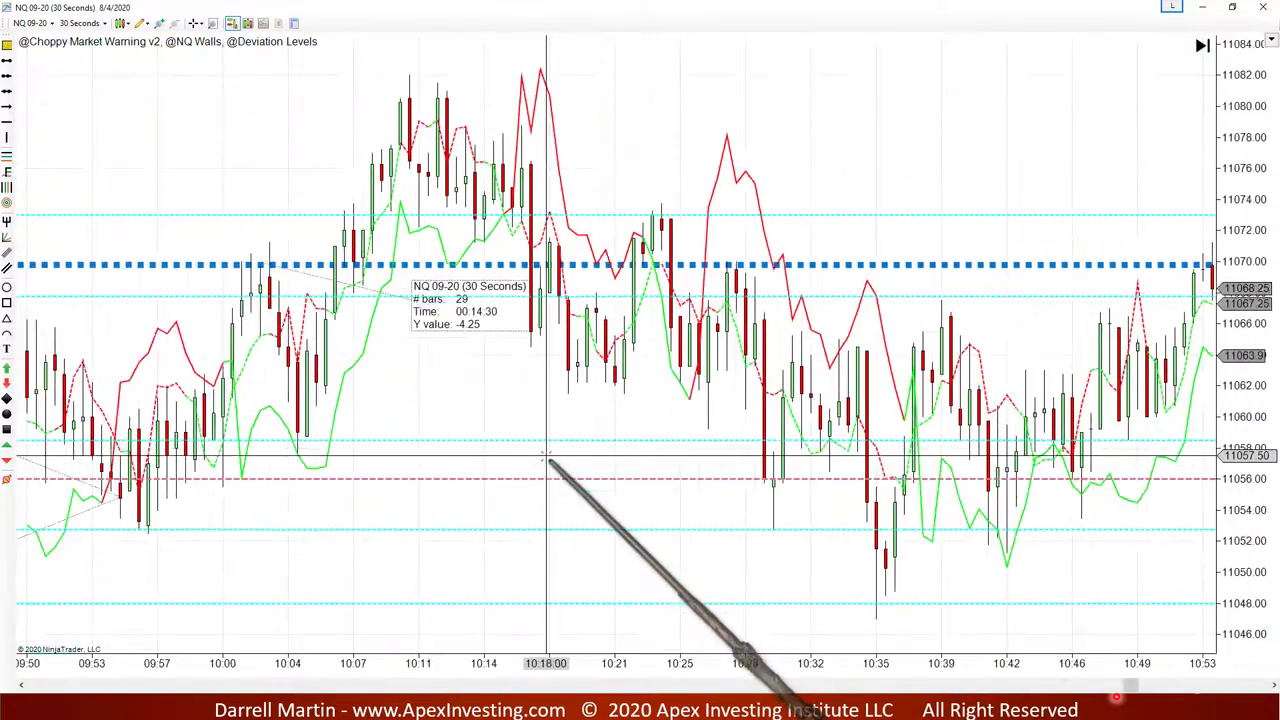
pyautogui.scroll(3, 547, 459)
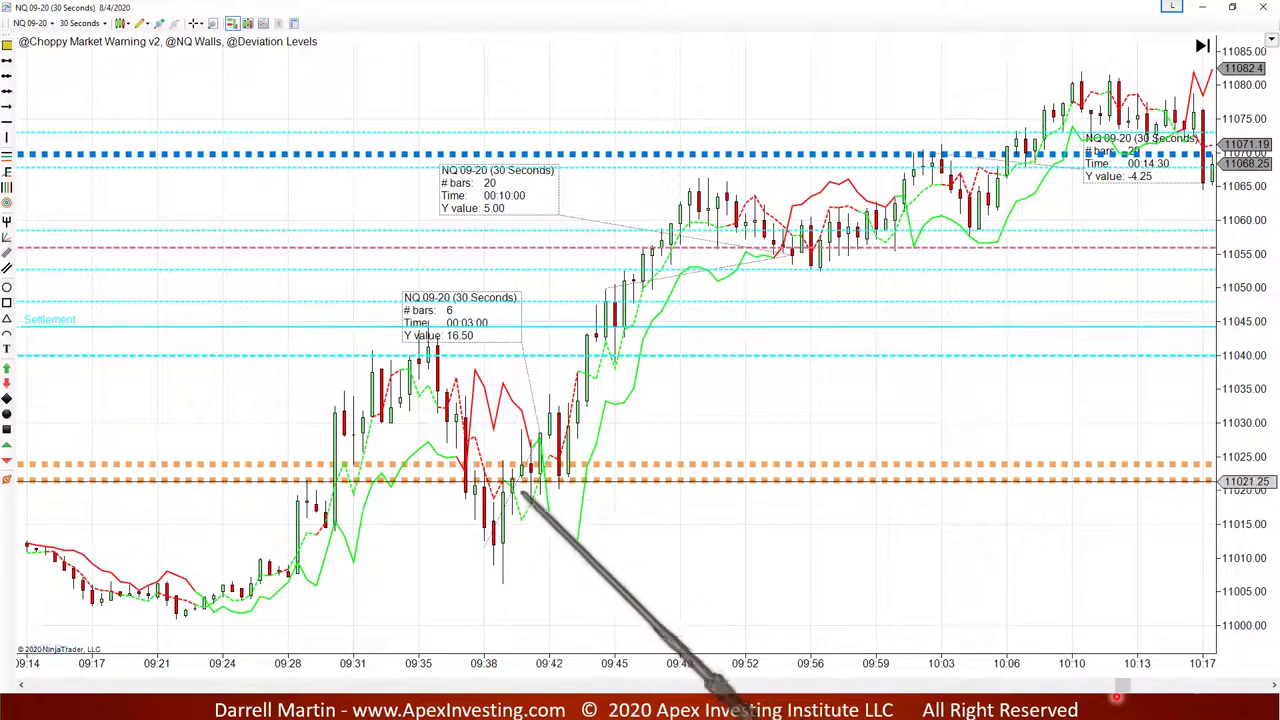
pyautogui.scroll(-3, 595, 453)
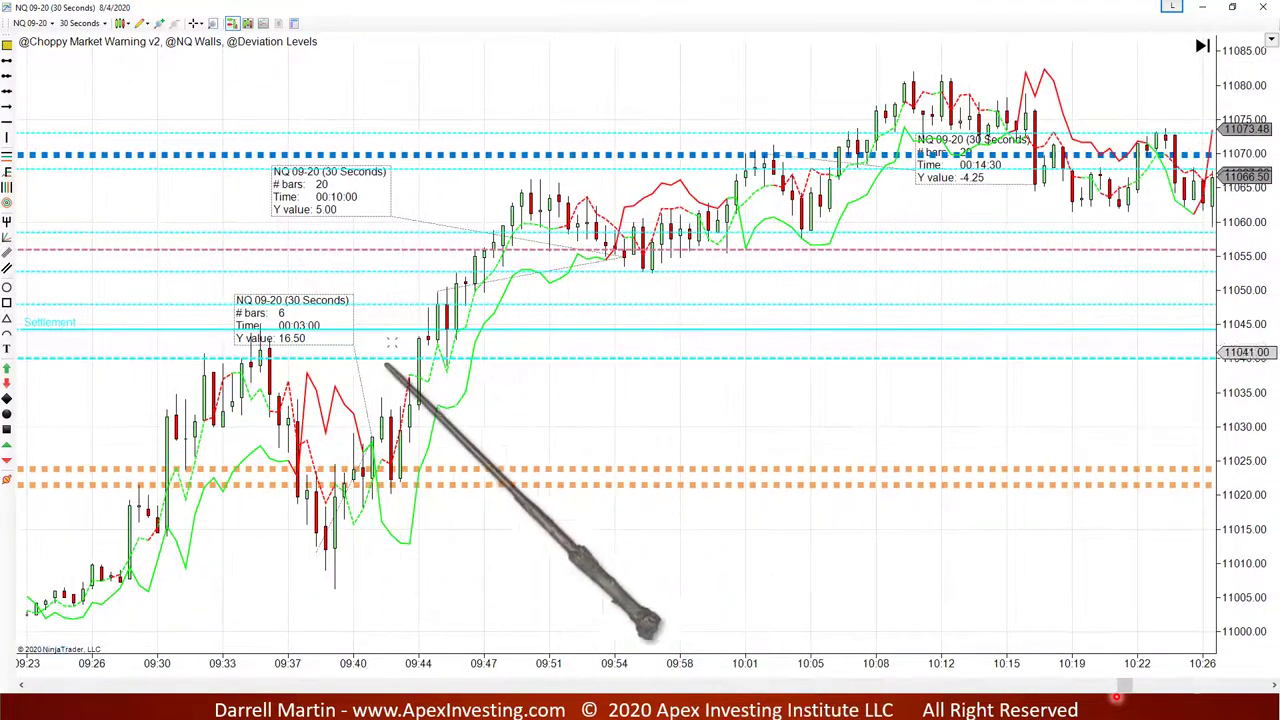
pyautogui.scroll(-4, 571, 278)
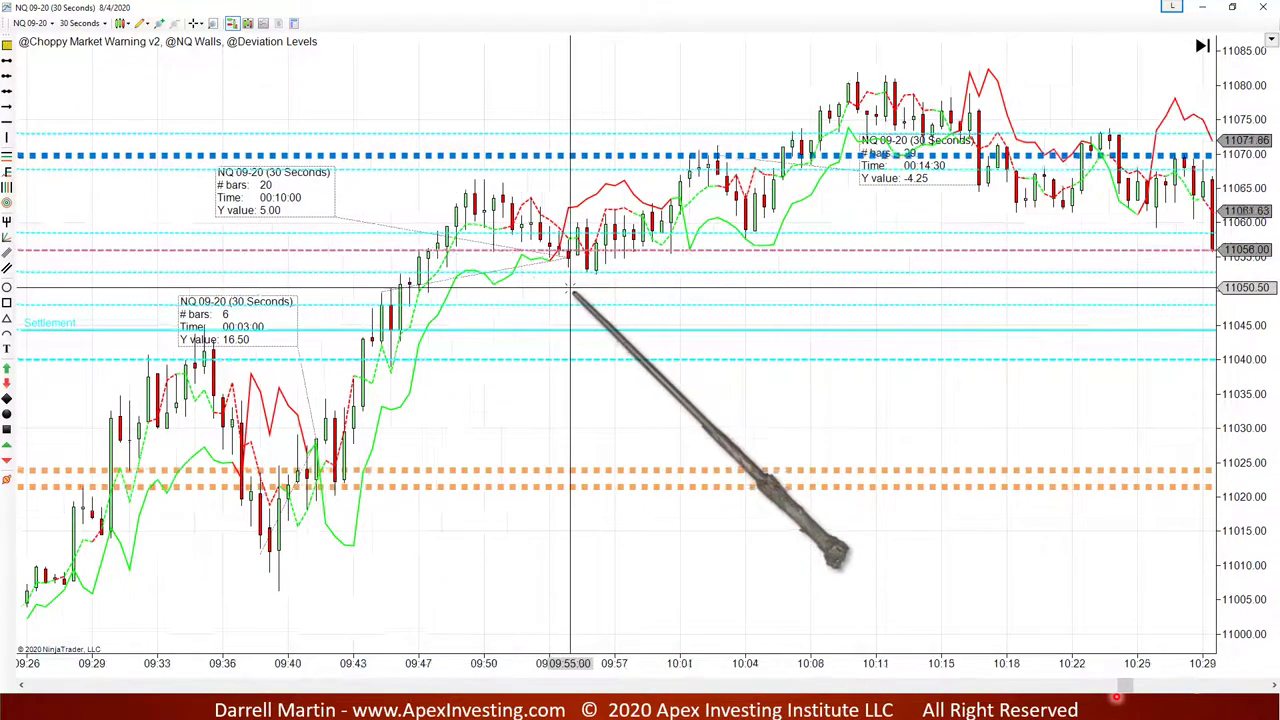
# Follow the price swings from about 09:55 through the declines near 11:00, 11:22 and 12:05 against the choppy-market indicator lines
pyautogui.scroll(-7, 665, 287)
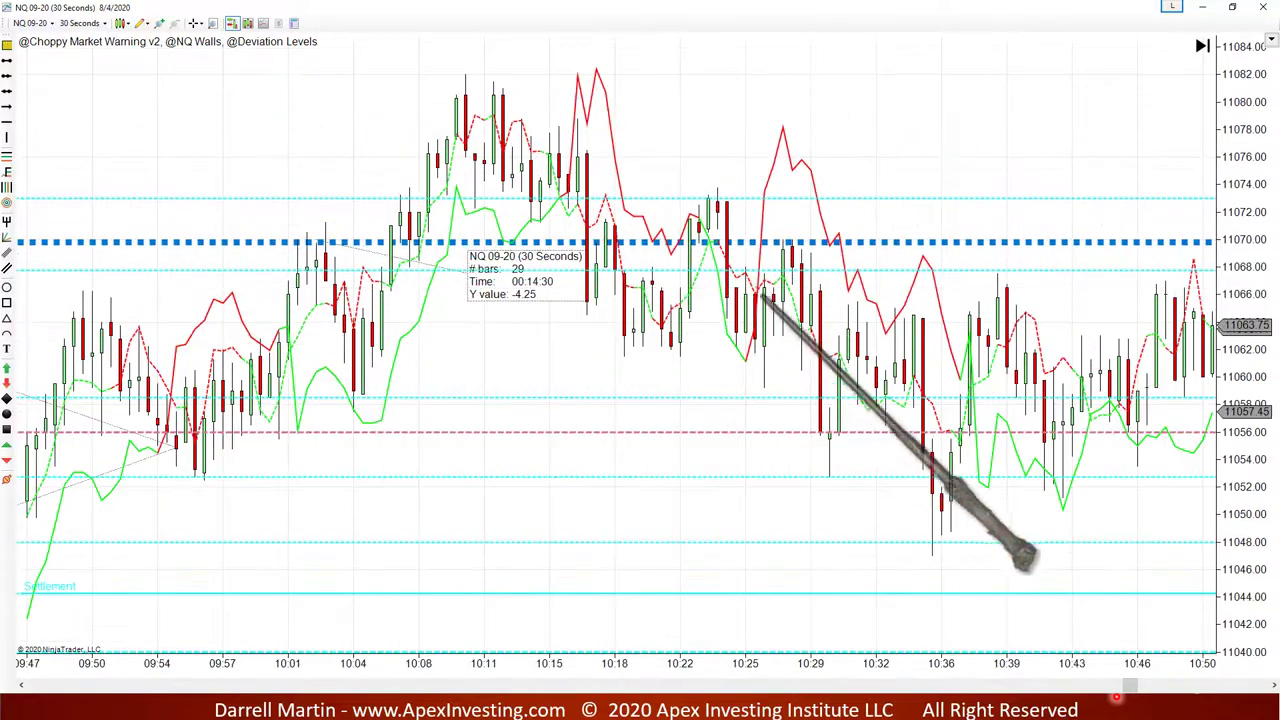
pyautogui.scroll(-9, 873, 385)
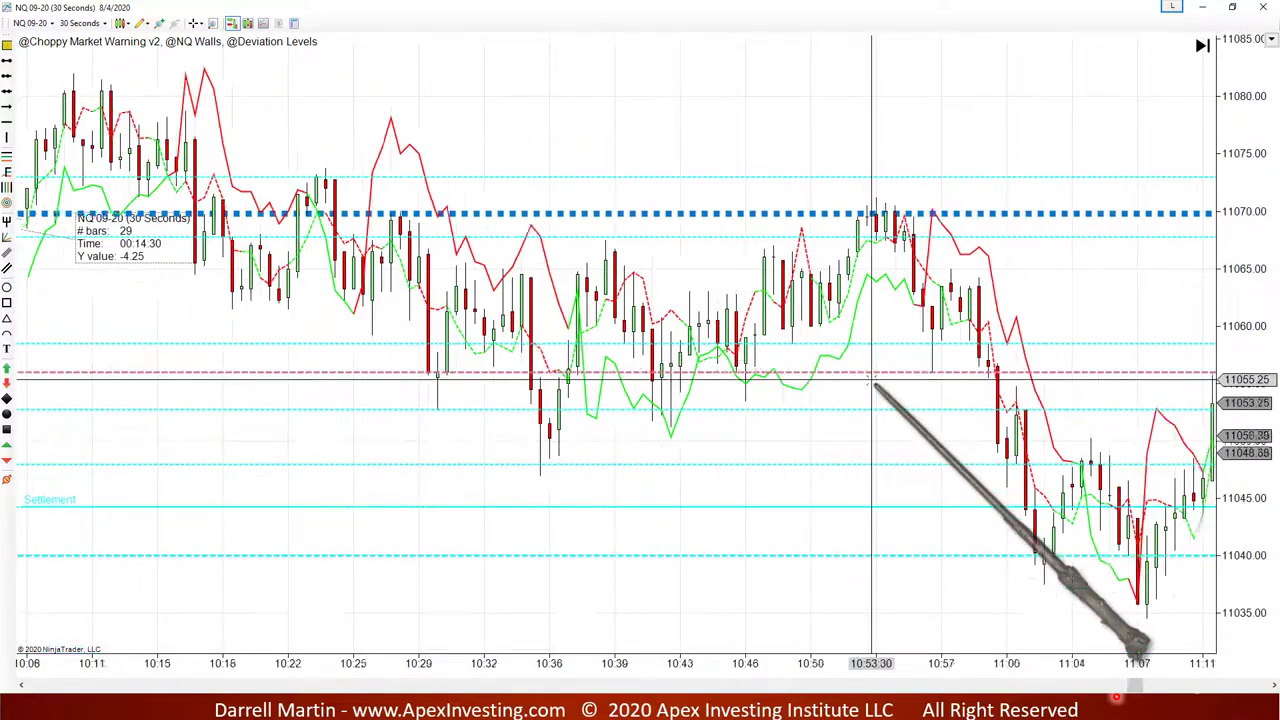
pyautogui.scroll(-2, 873, 385)
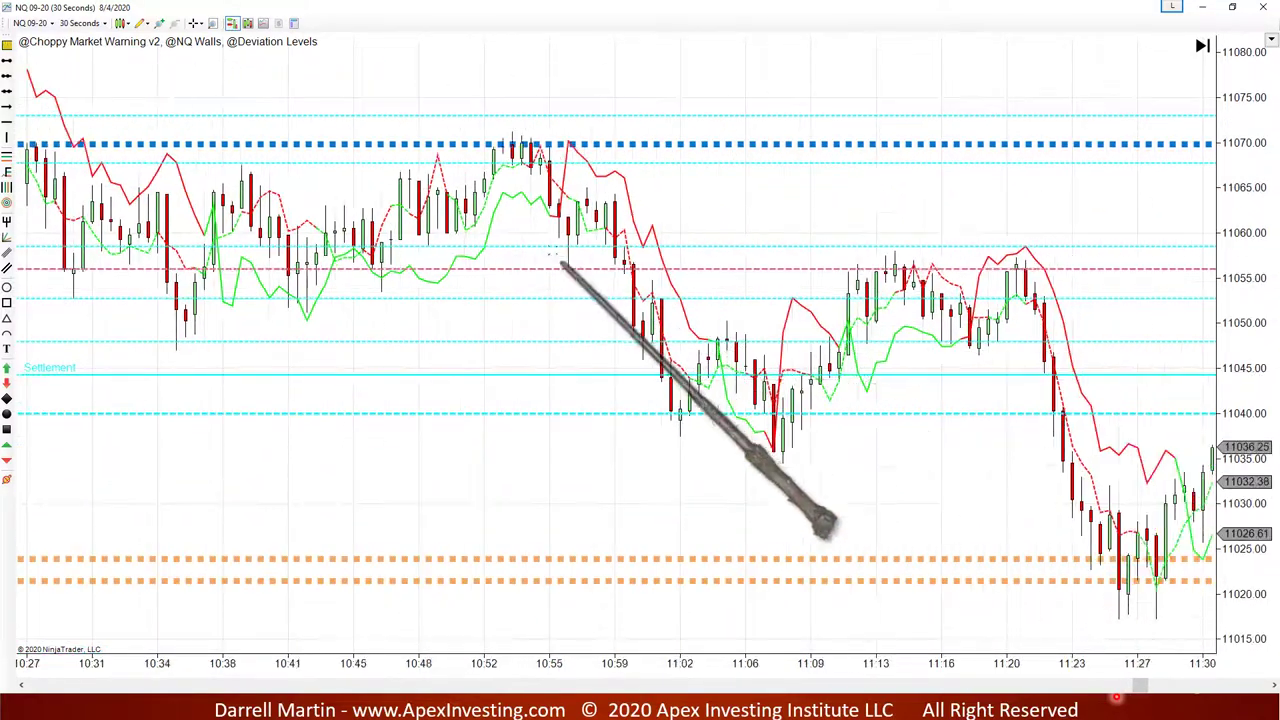
pyautogui.scroll(-2, 792, 450)
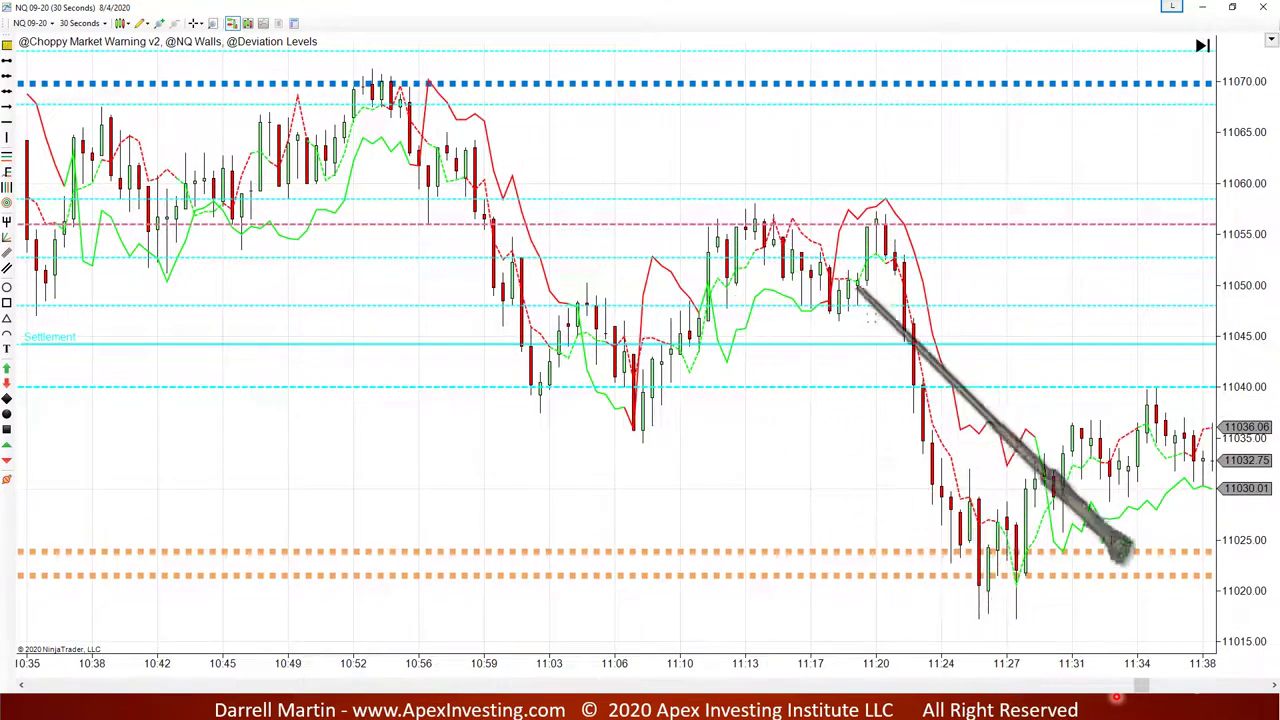
pyautogui.scroll(-2, 966, 529)
pyautogui.scroll(-2, 968, 532)
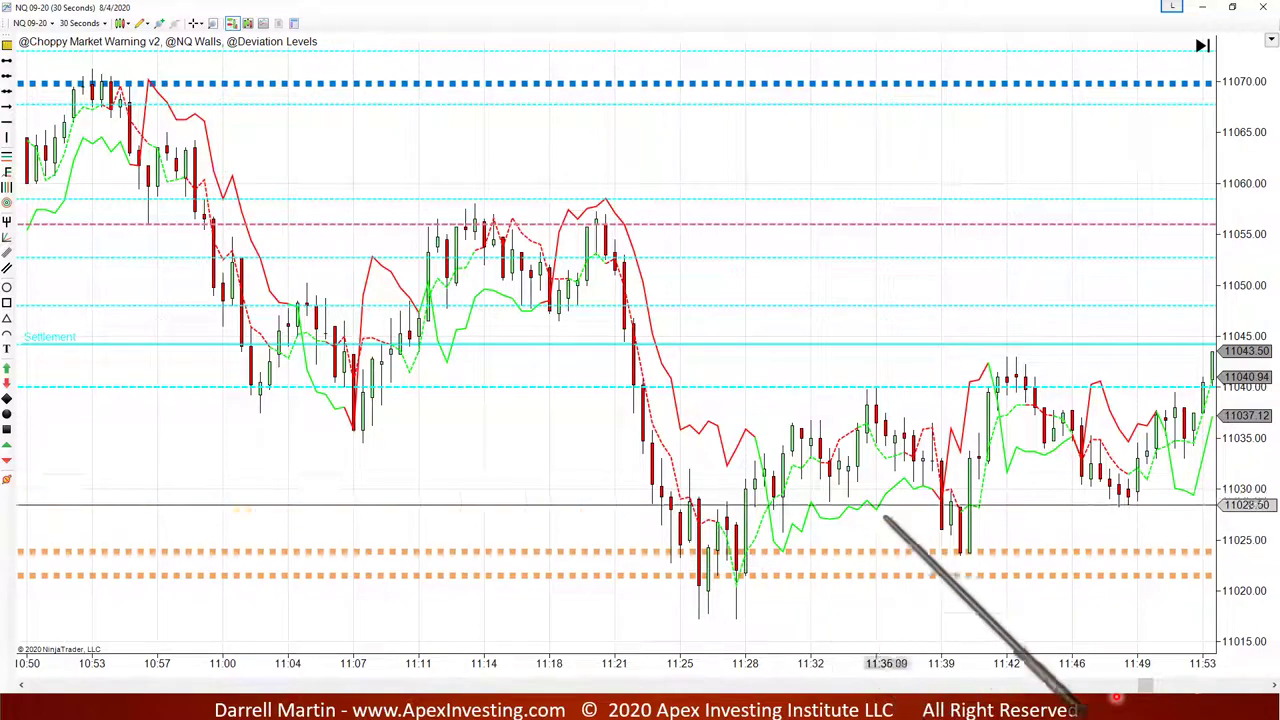
pyautogui.scroll(-1, 1002, 414)
pyautogui.scroll(-3, 1005, 414)
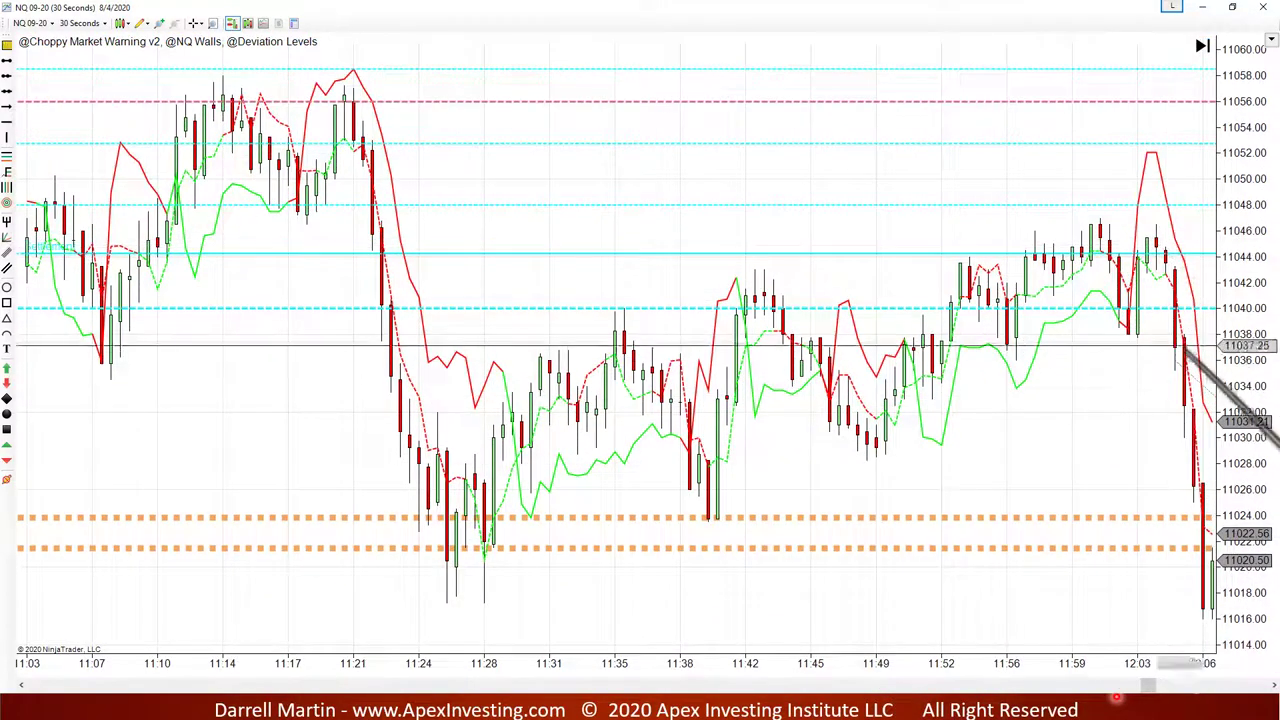
pyautogui.scroll(-1, 1150, 385)
pyautogui.scroll(-5, 1150, 388)
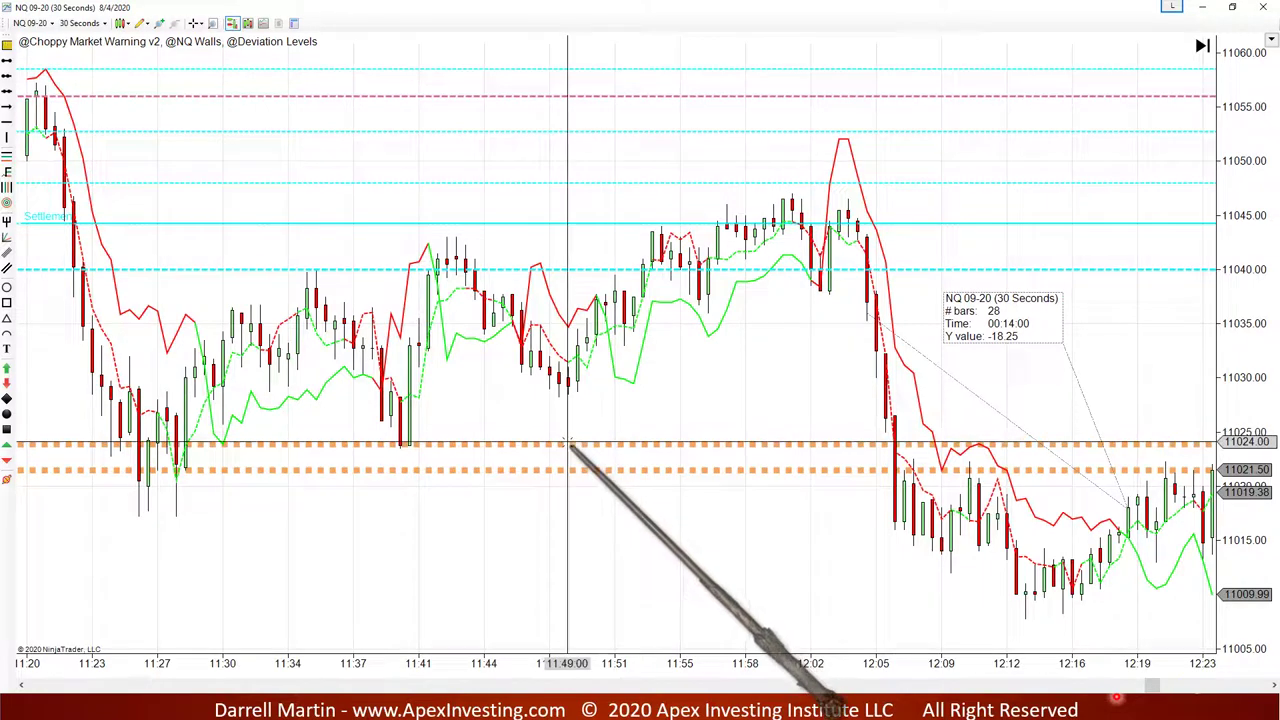
# Measure with the ruler from the bars at about 12:22 to the dip at about 12:43, placing its label above the bars
pyautogui.scroll(-3, 551, 400)
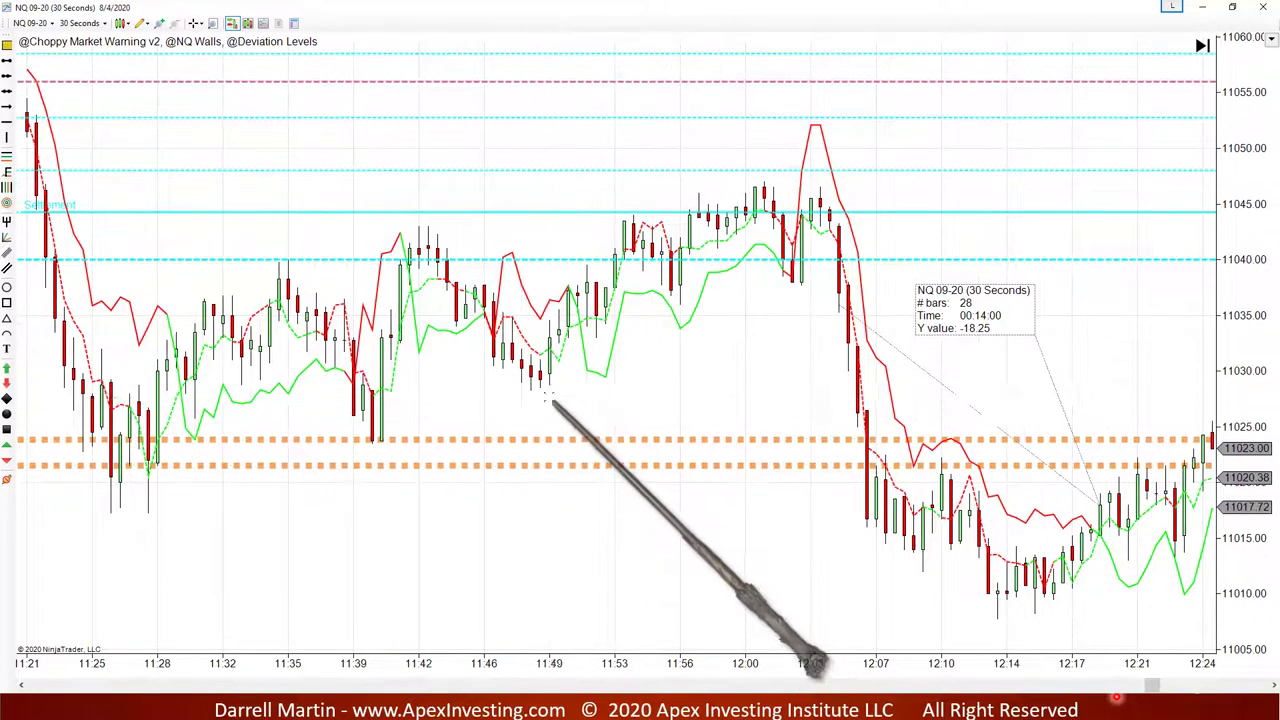
pyautogui.scroll(-2, 547, 393)
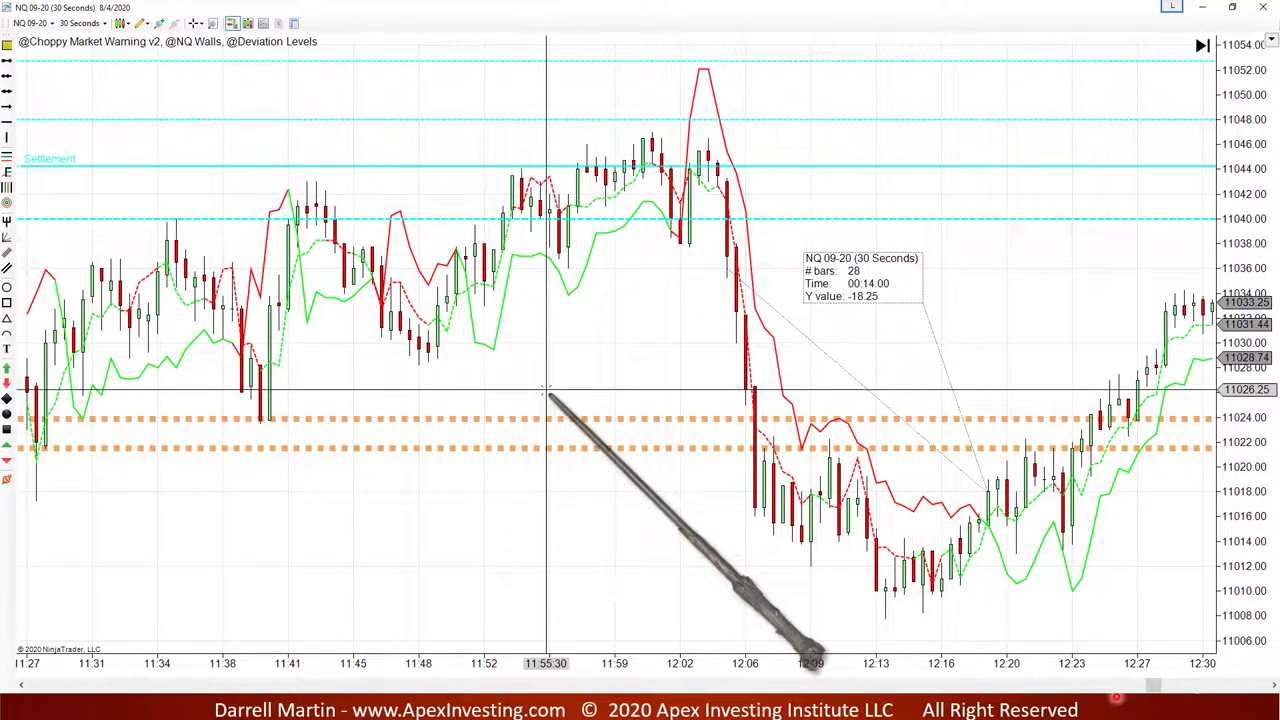
pyautogui.scroll(-2, 550, 396)
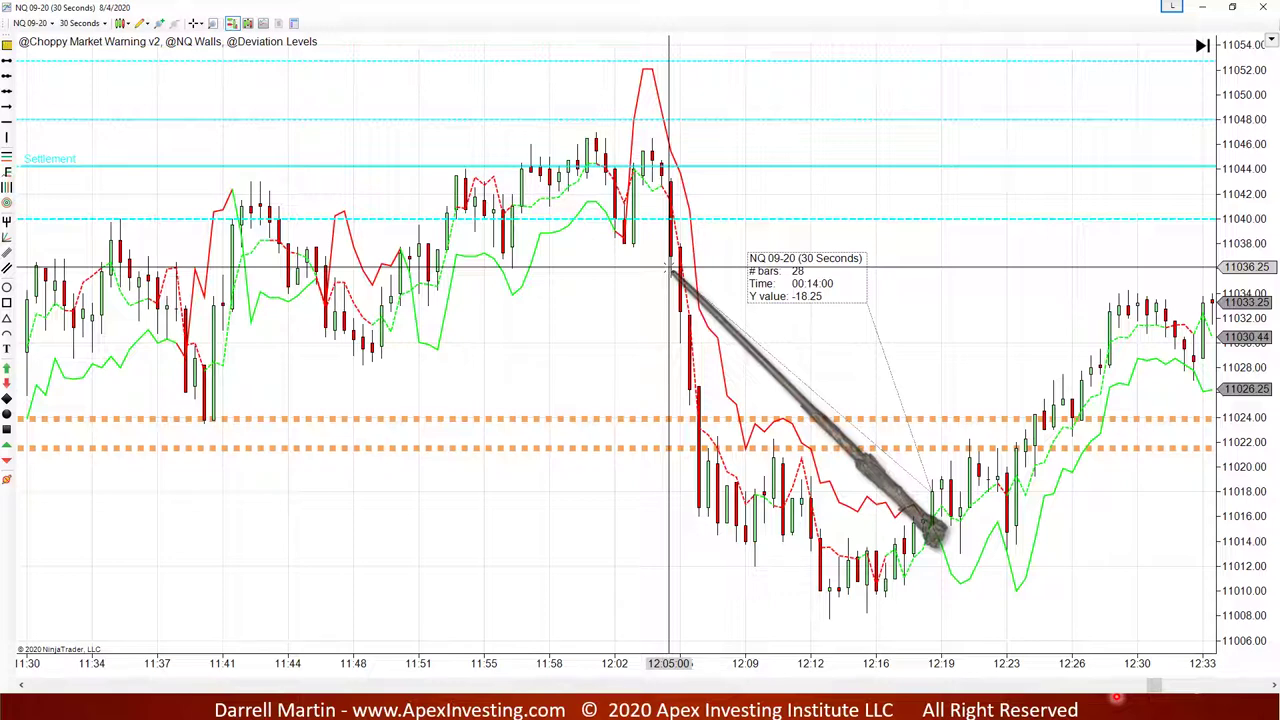
pyautogui.scroll(-5, 863, 468)
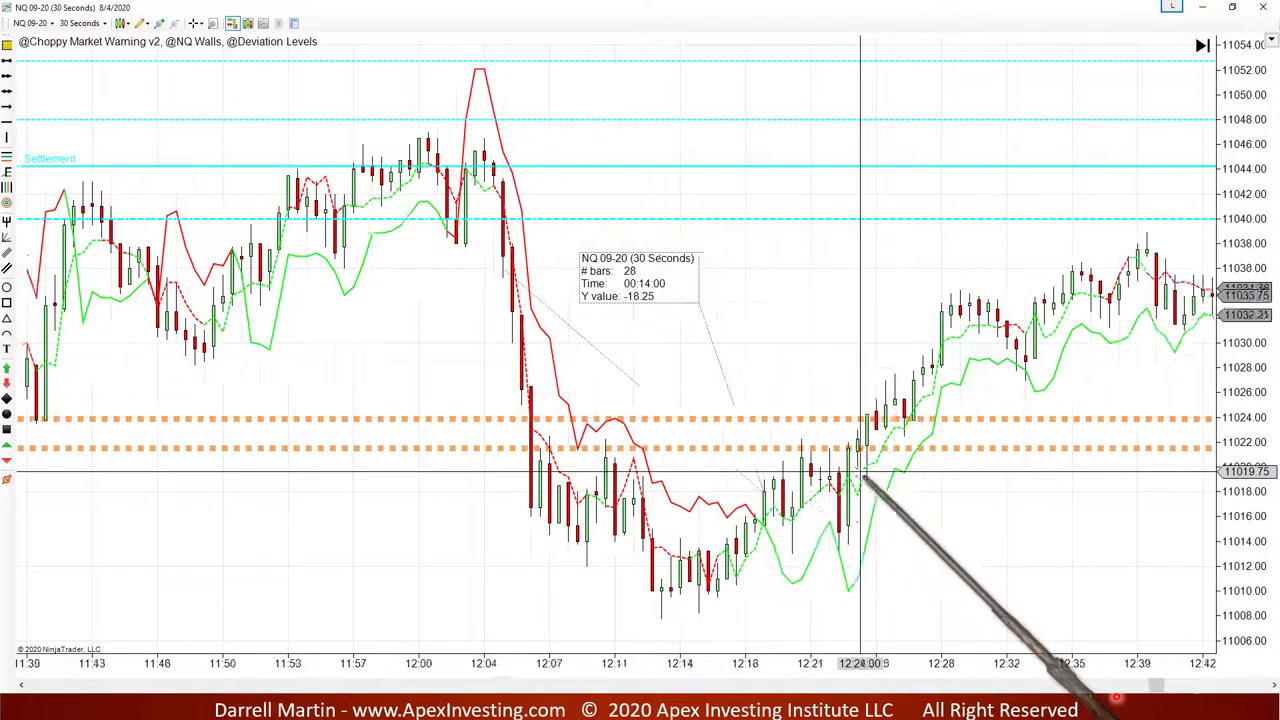
pyautogui.scroll(-2, 860, 474)
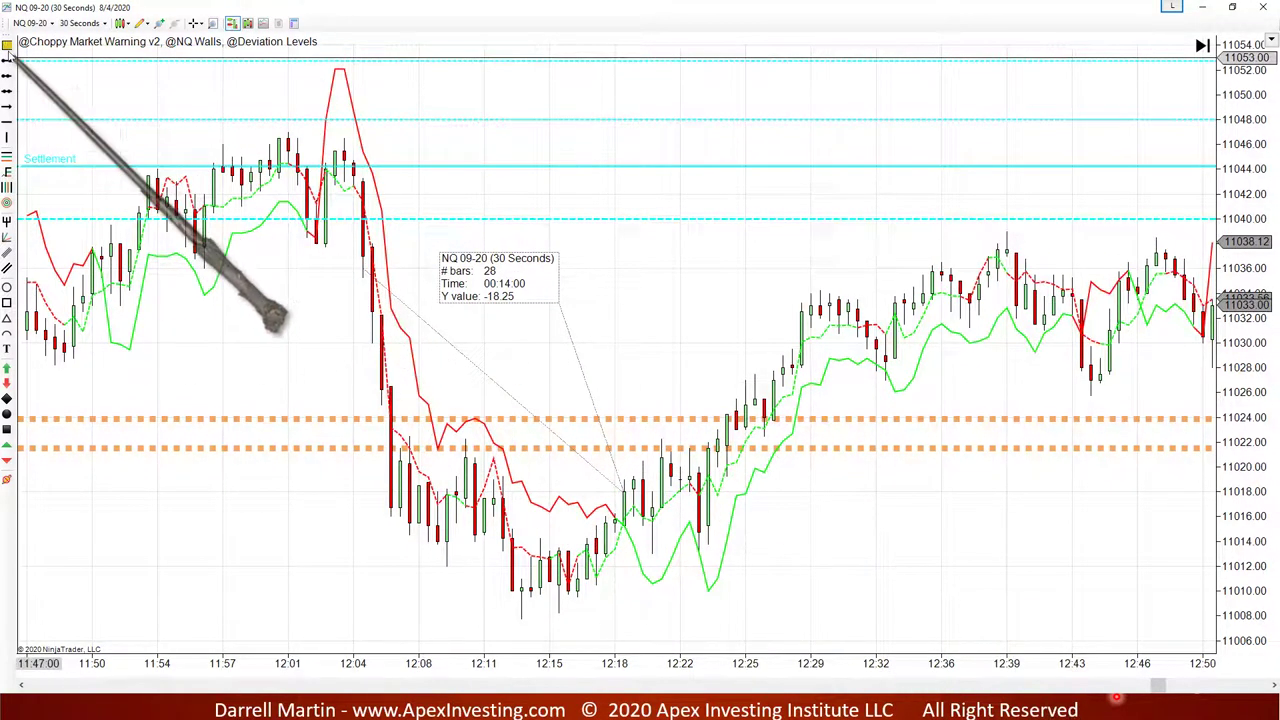
pyautogui.click(681, 466)
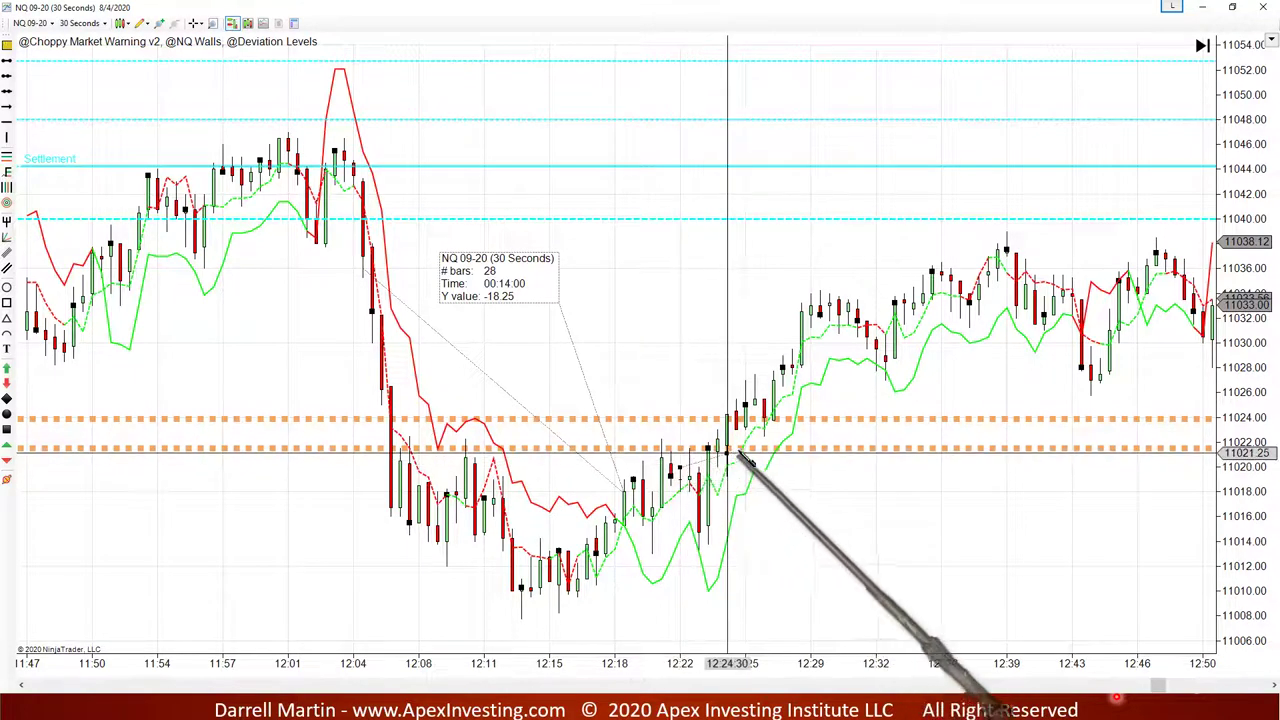
pyautogui.click(1083, 370)
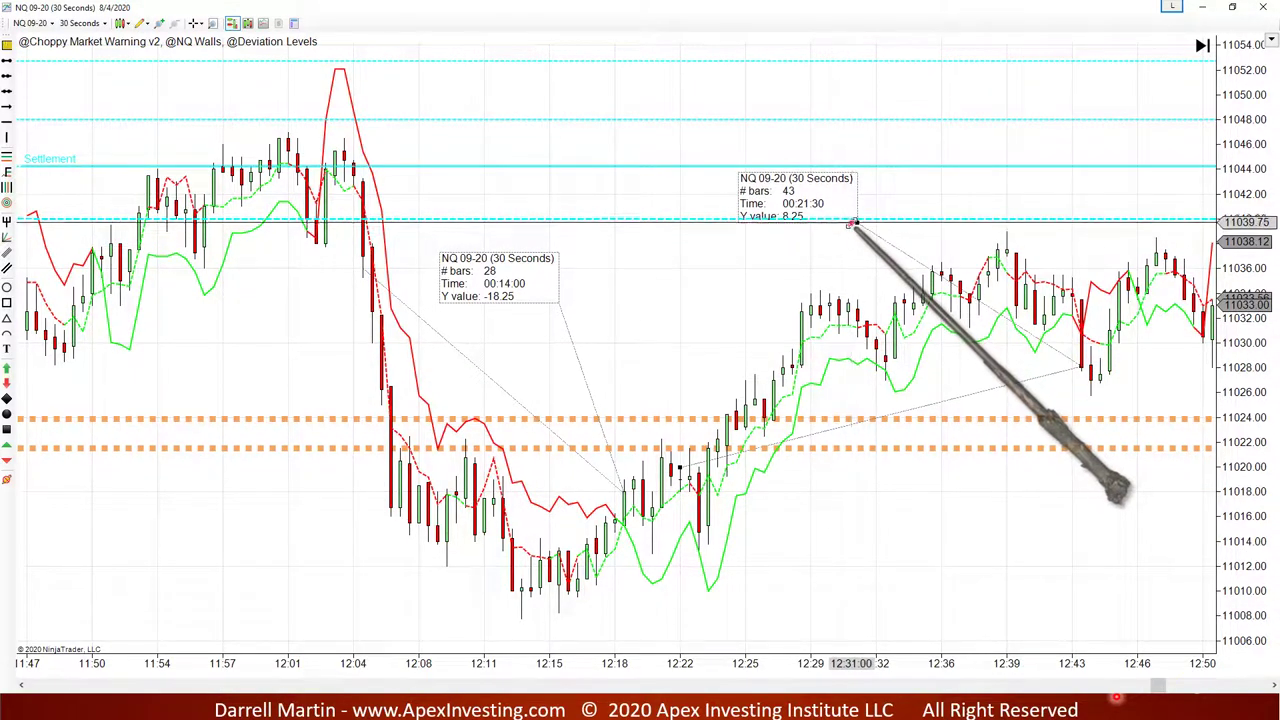
pyautogui.click(851, 216)
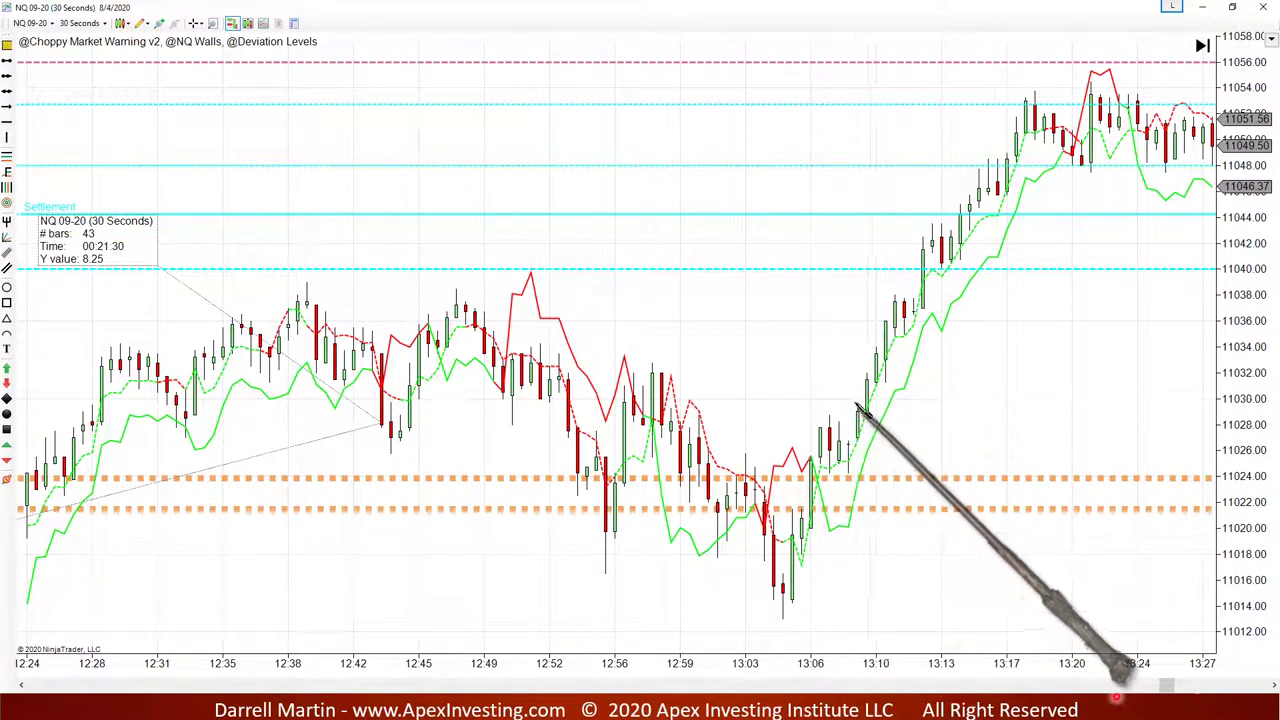
# Measure the rally with the ruler from about 13:09 to the pullback at about 13:21
pyautogui.moveTo(863, 386); pyautogui.dragTo(931, 345)
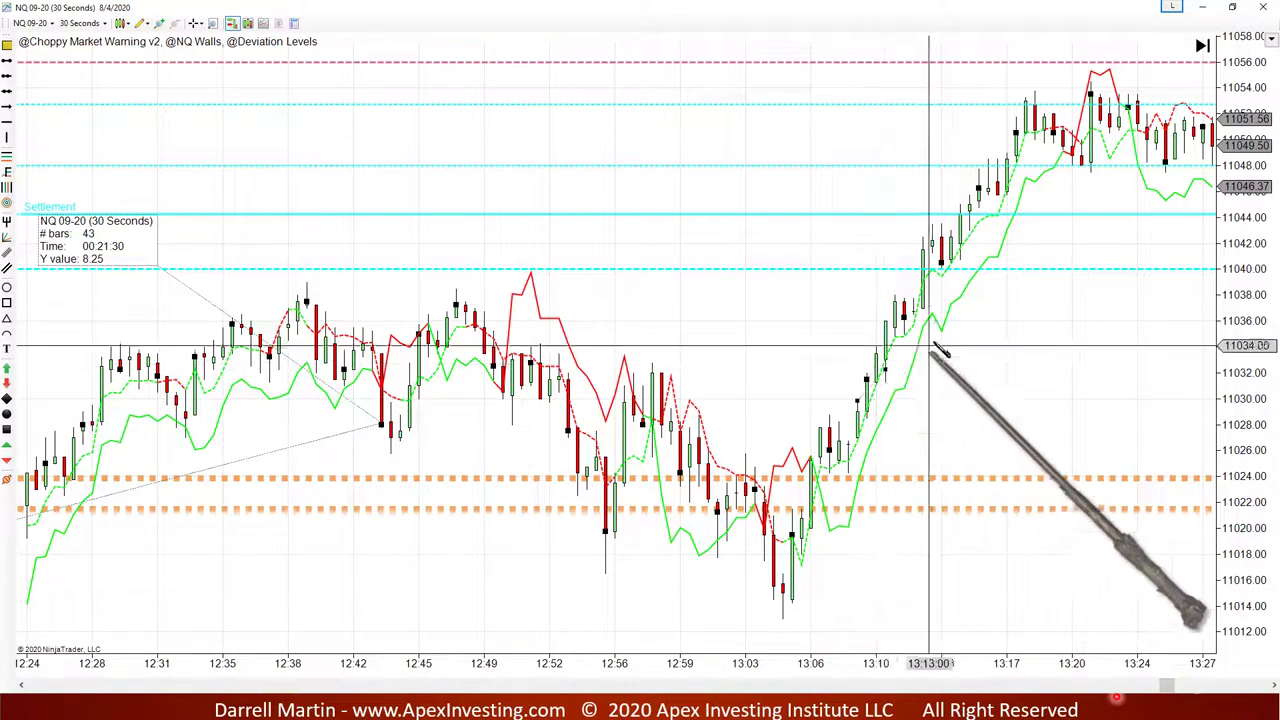
pyautogui.click(1080, 163)
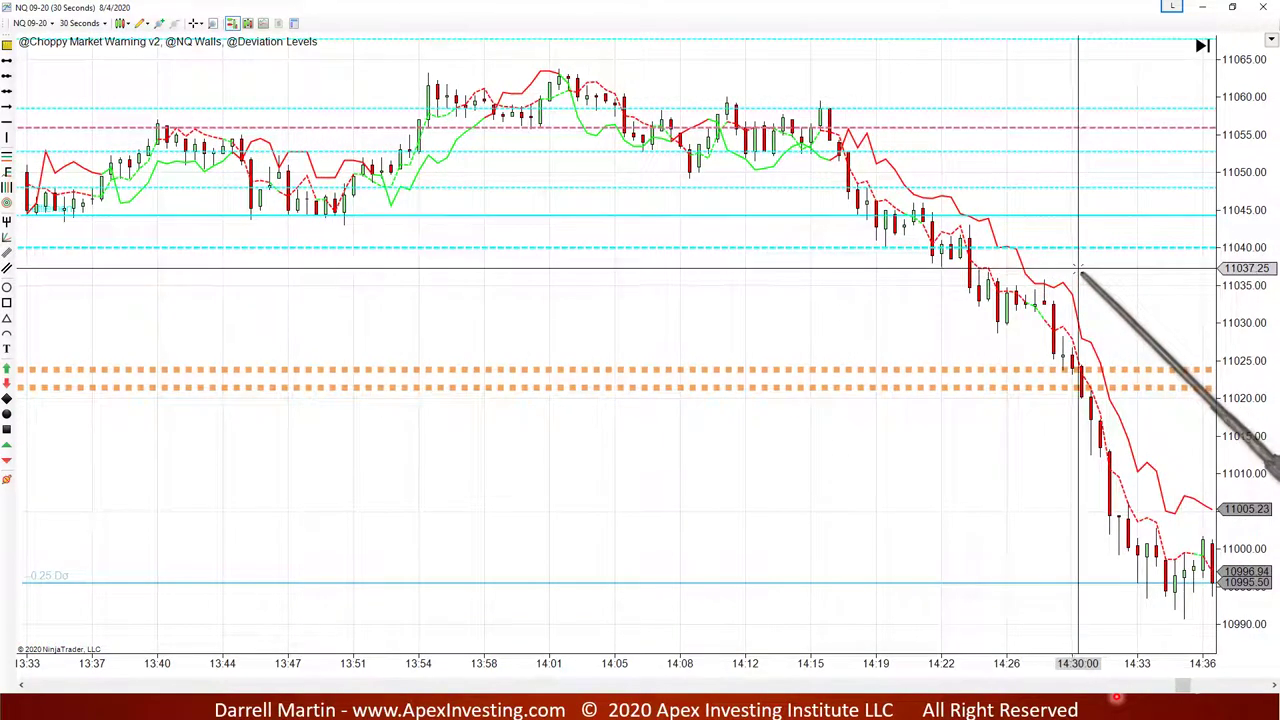
# Compare the choppy range from about 13:21 to 14:17 with the decline and recovery up to about 14:56
pyautogui.scroll(3, 855, 207)
pyautogui.scroll(15, 857, 209)
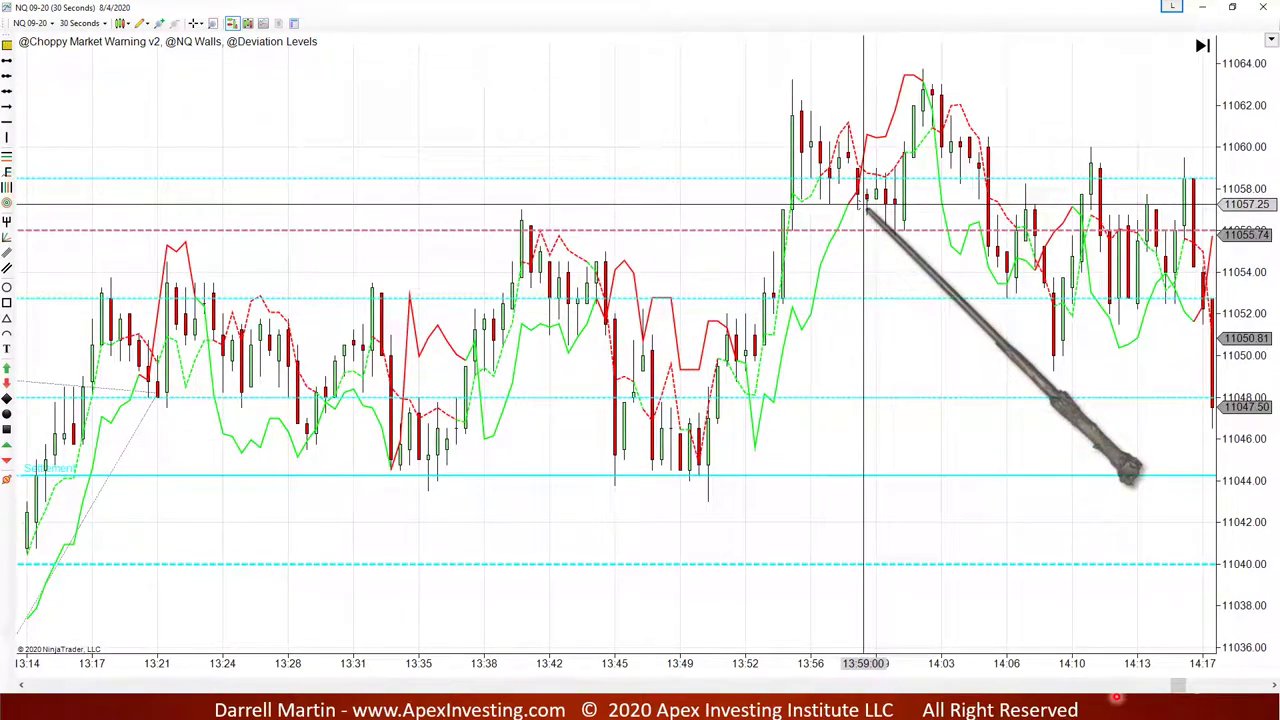
pyautogui.scroll(-2, 864, 205)
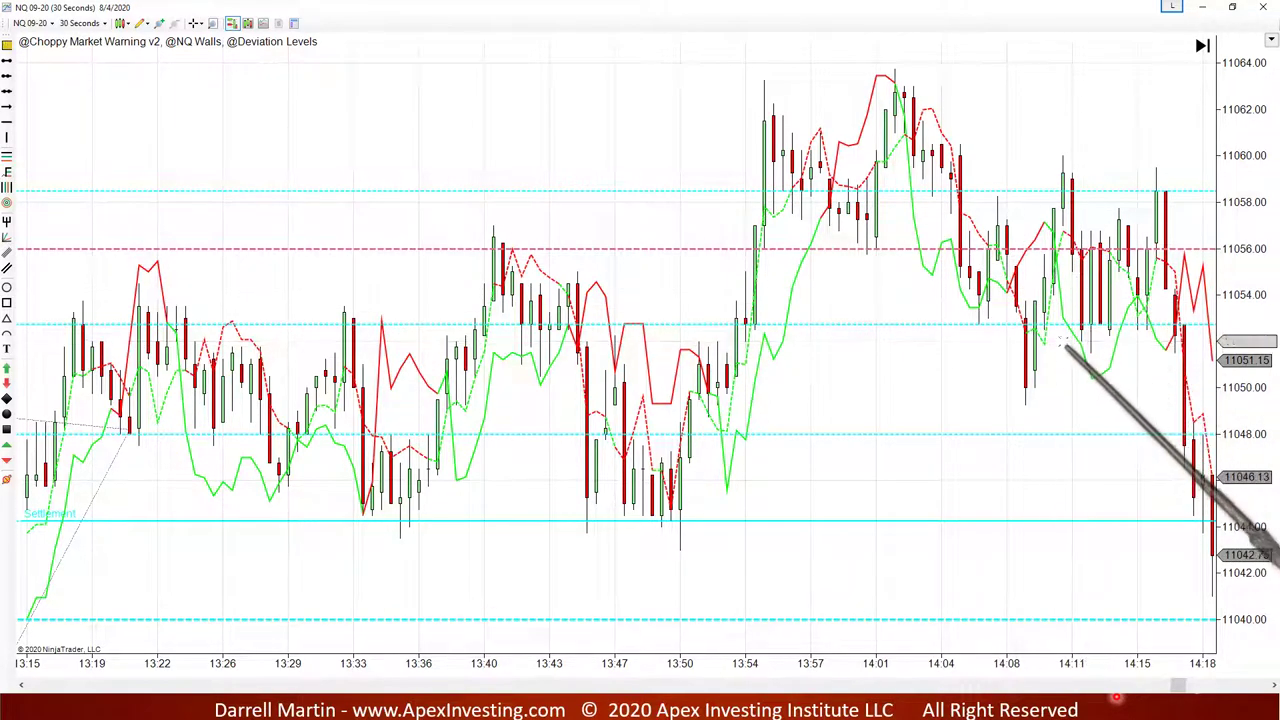
pyautogui.scroll(-10, 1066, 342)
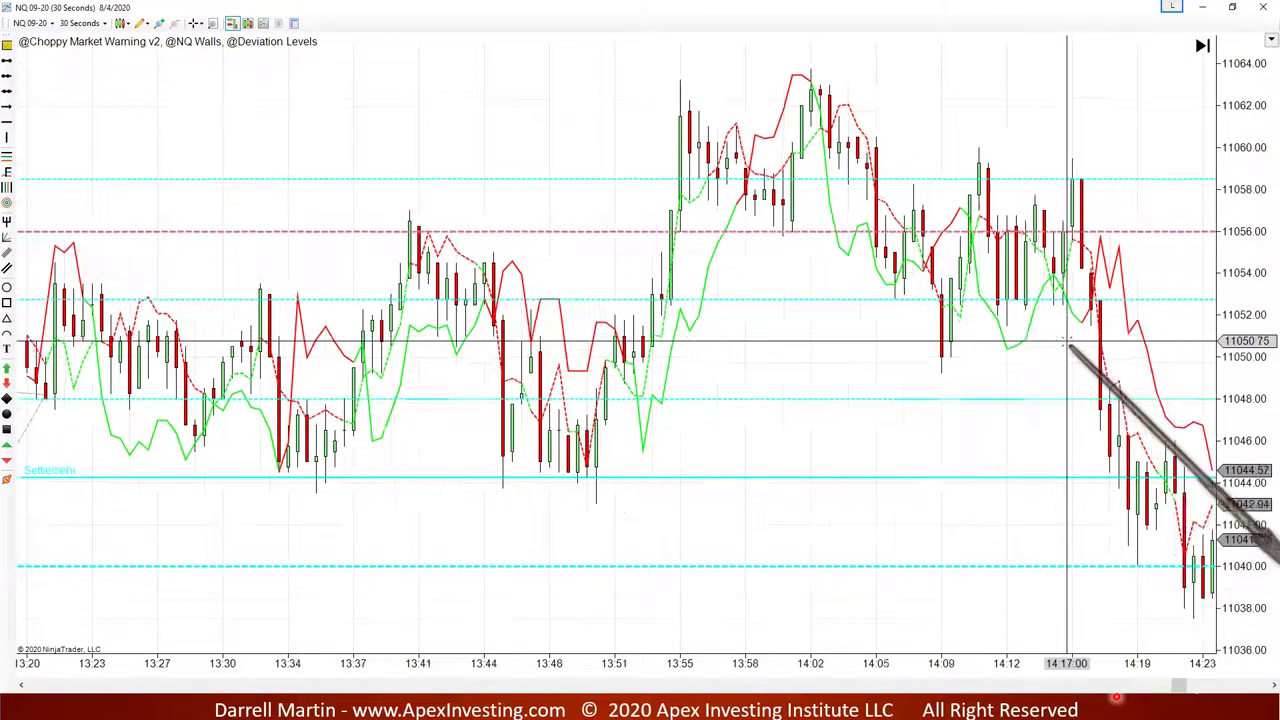
pyautogui.scroll(-8, 1066, 344)
pyautogui.scroll(-2, 1068, 348)
pyautogui.scroll(-2, 1068, 350)
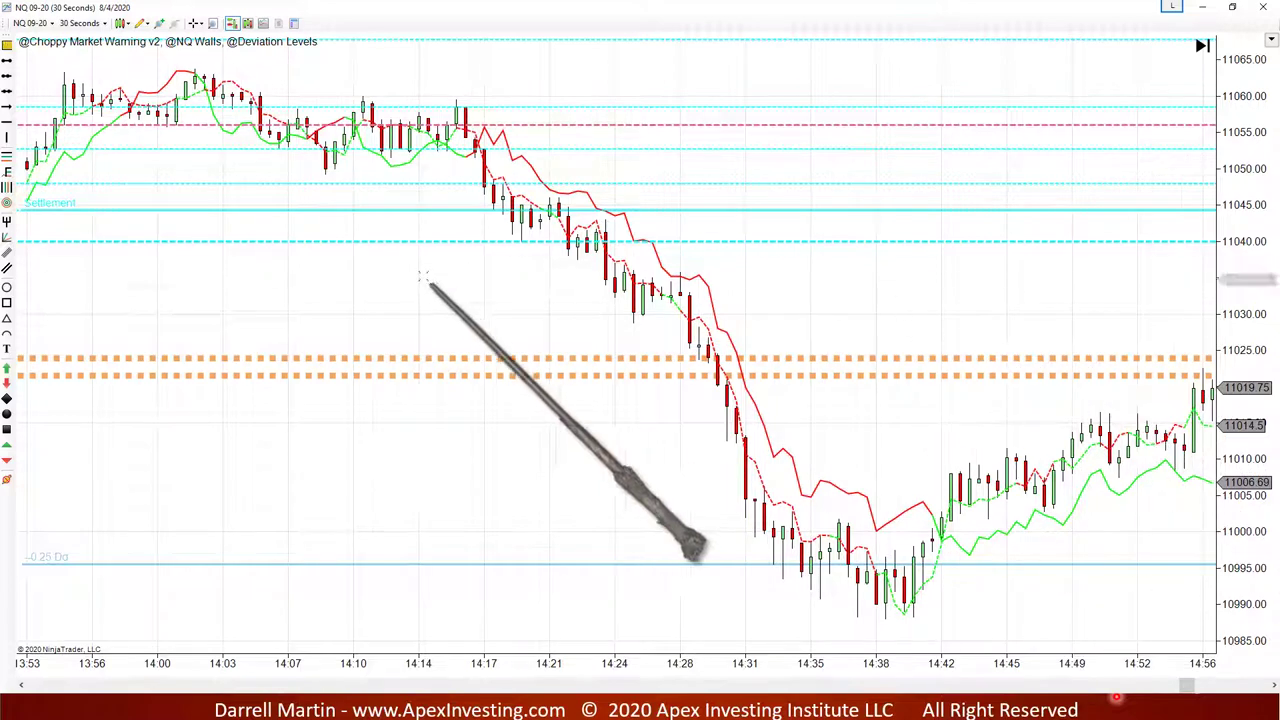
# Measure the decline with the ruler from about 14:17 to 14:42, and remove that ruler from the chart
pyautogui.click(496, 212)
pyautogui.click(885, 458)
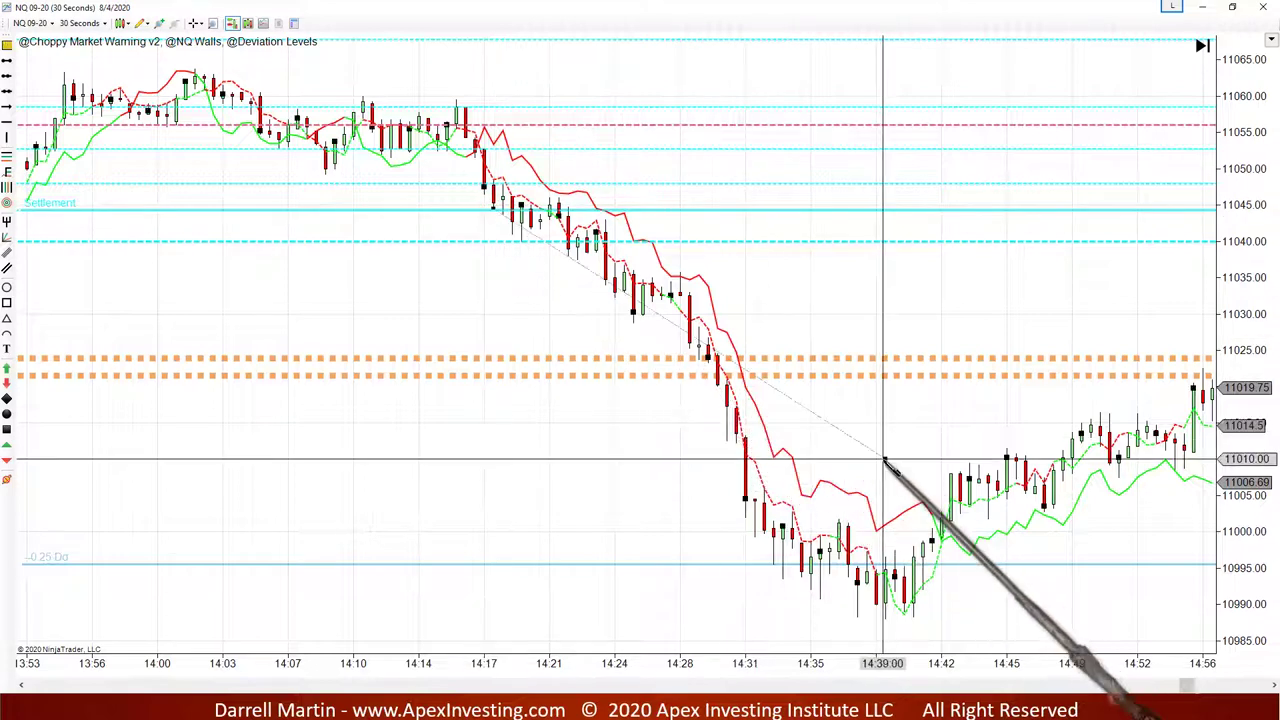
pyautogui.click(951, 475)
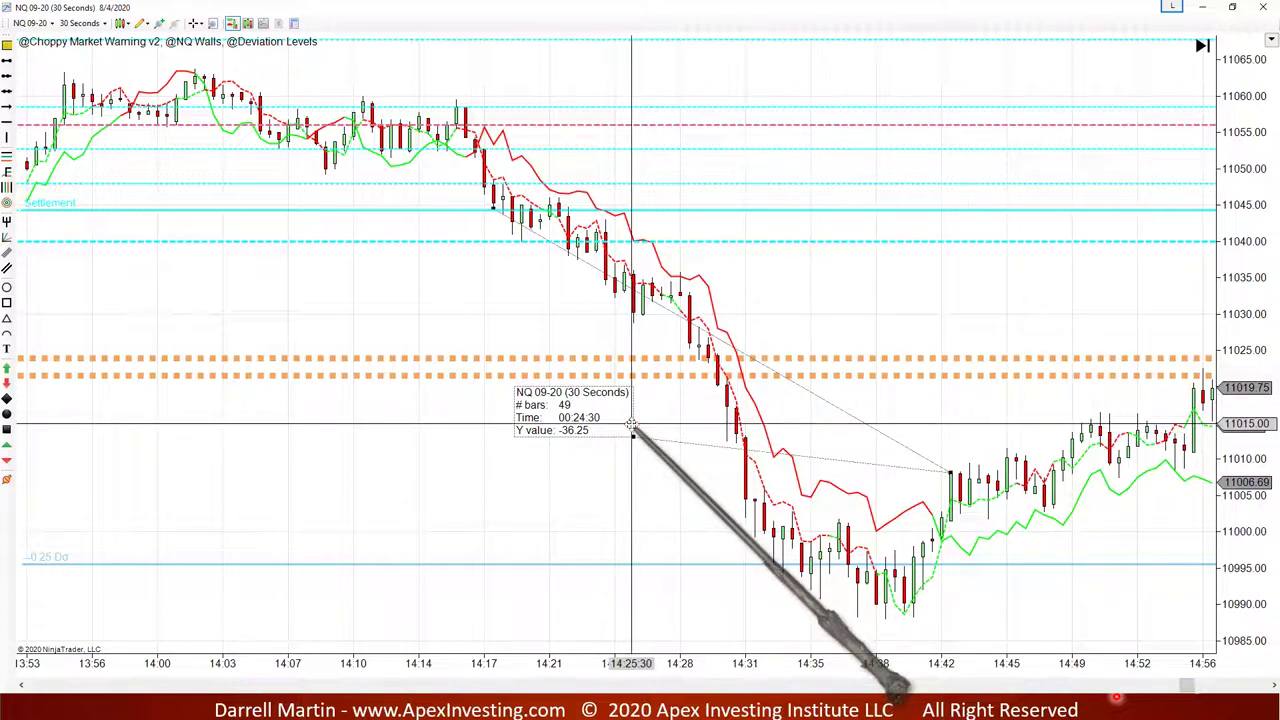
pyautogui.press('Delete')
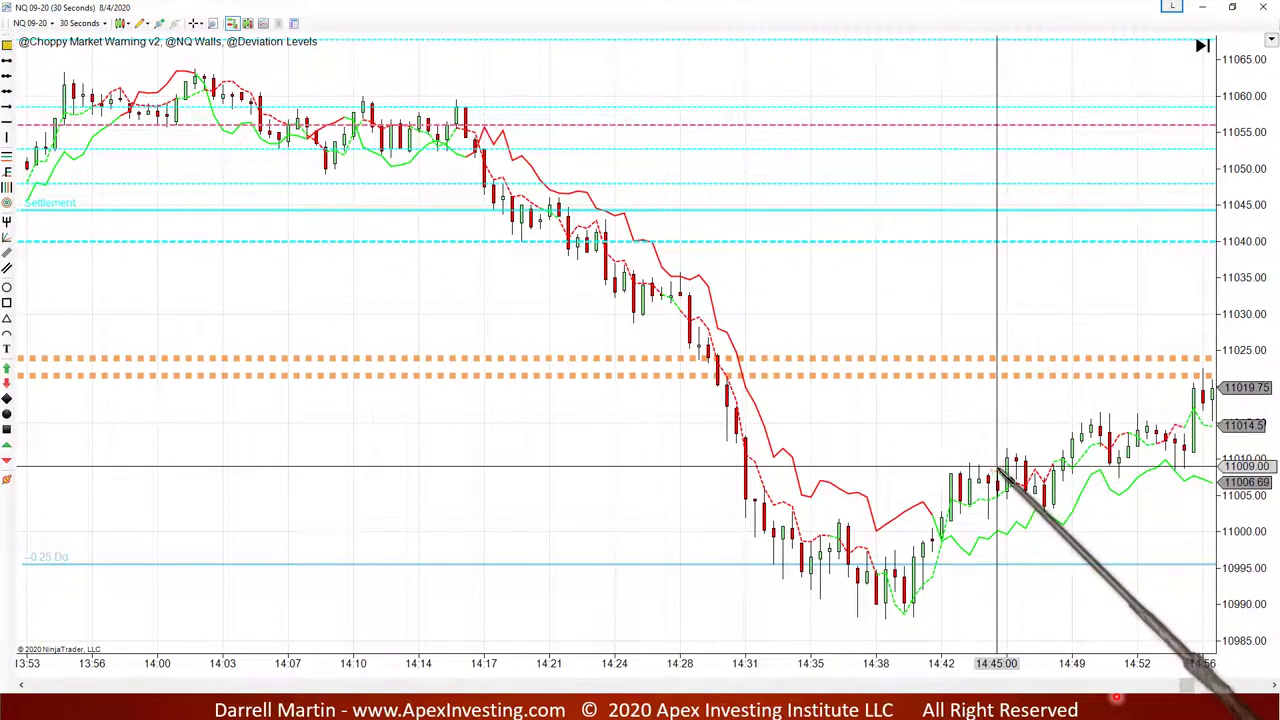
# Measure the recovery with two rulers starting at about 14:46, one ending near 14:56 and the other near 15:03
pyautogui.moveTo(1127, 397); pyautogui.dragTo(1203, 377)
pyautogui.click(1203, 377)
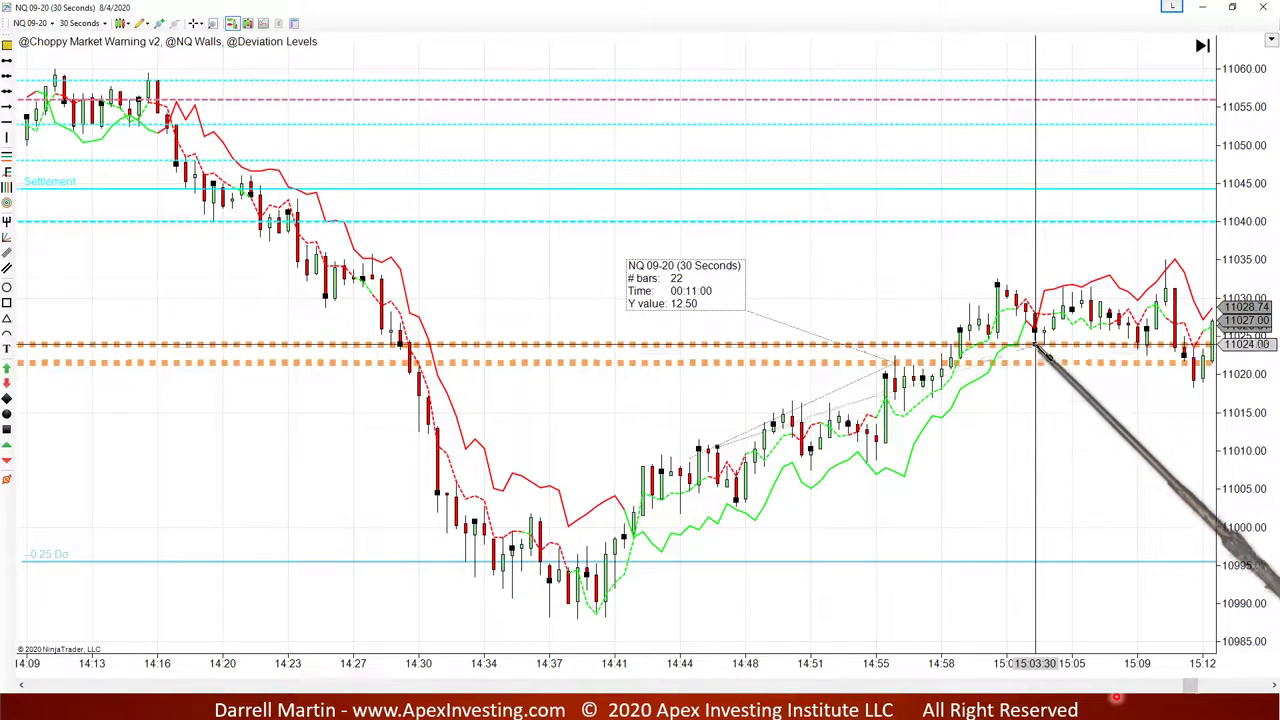
pyautogui.click(1036, 340)
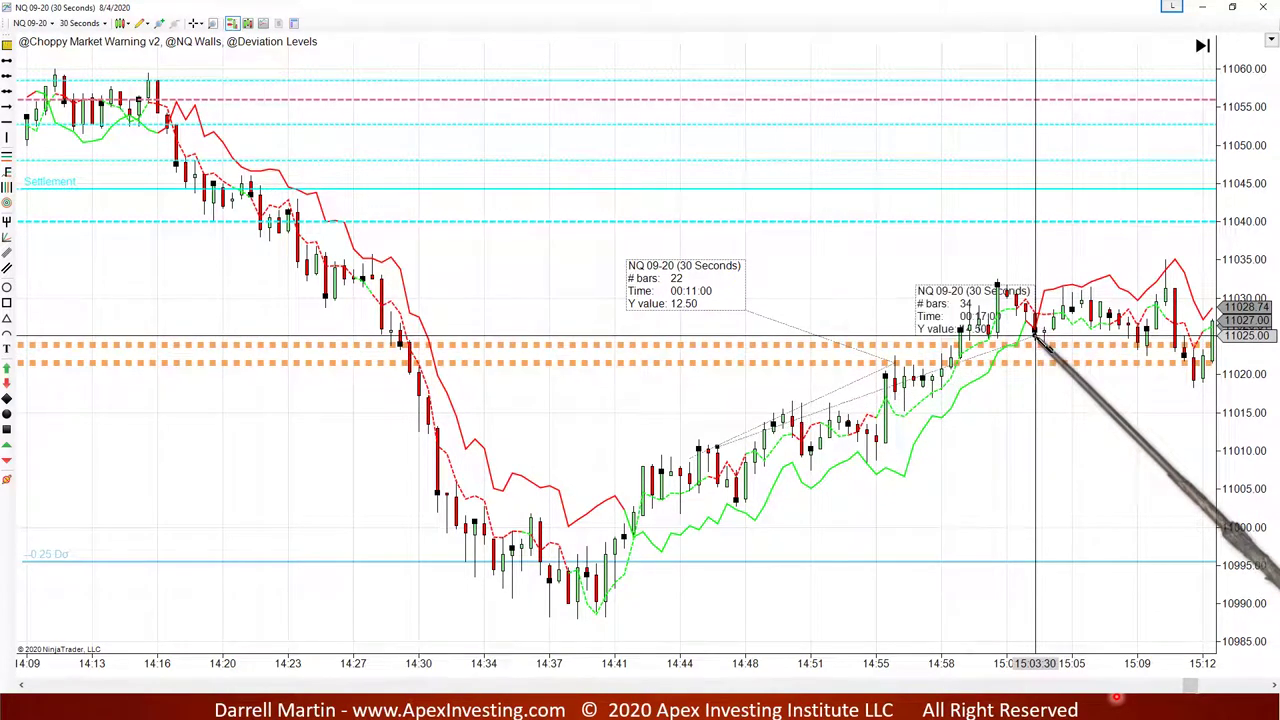
pyautogui.click(921, 296)
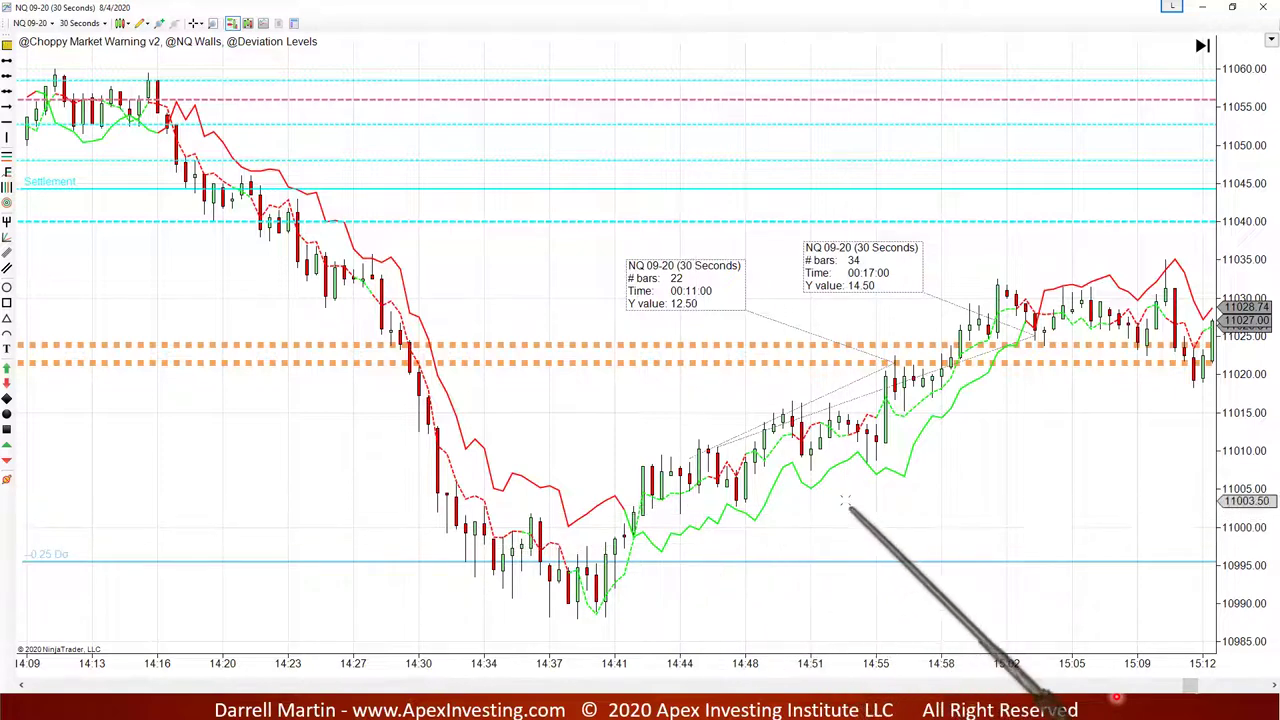
# Examine the price action from the sideways stretch after about 15:03 through the rise to about 15:41 against the indicator lines
pyautogui.scroll(-3, 936, 405)
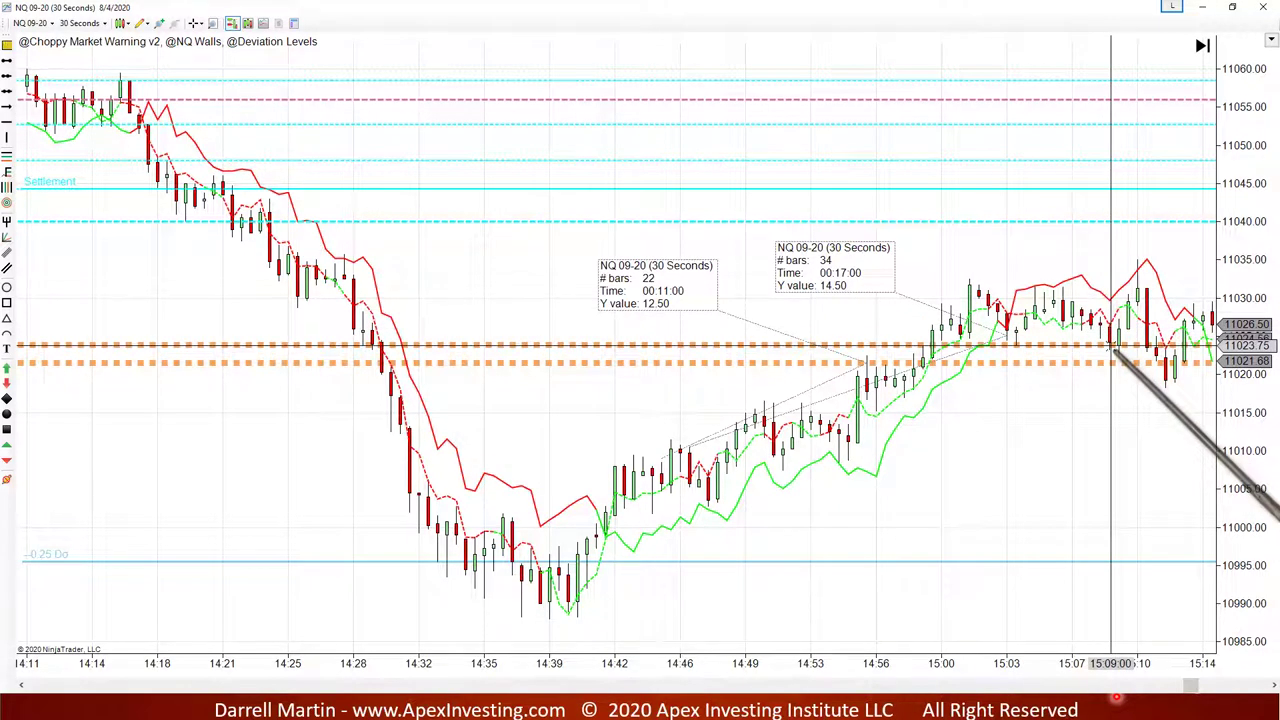
pyautogui.scroll(3, 1112, 345)
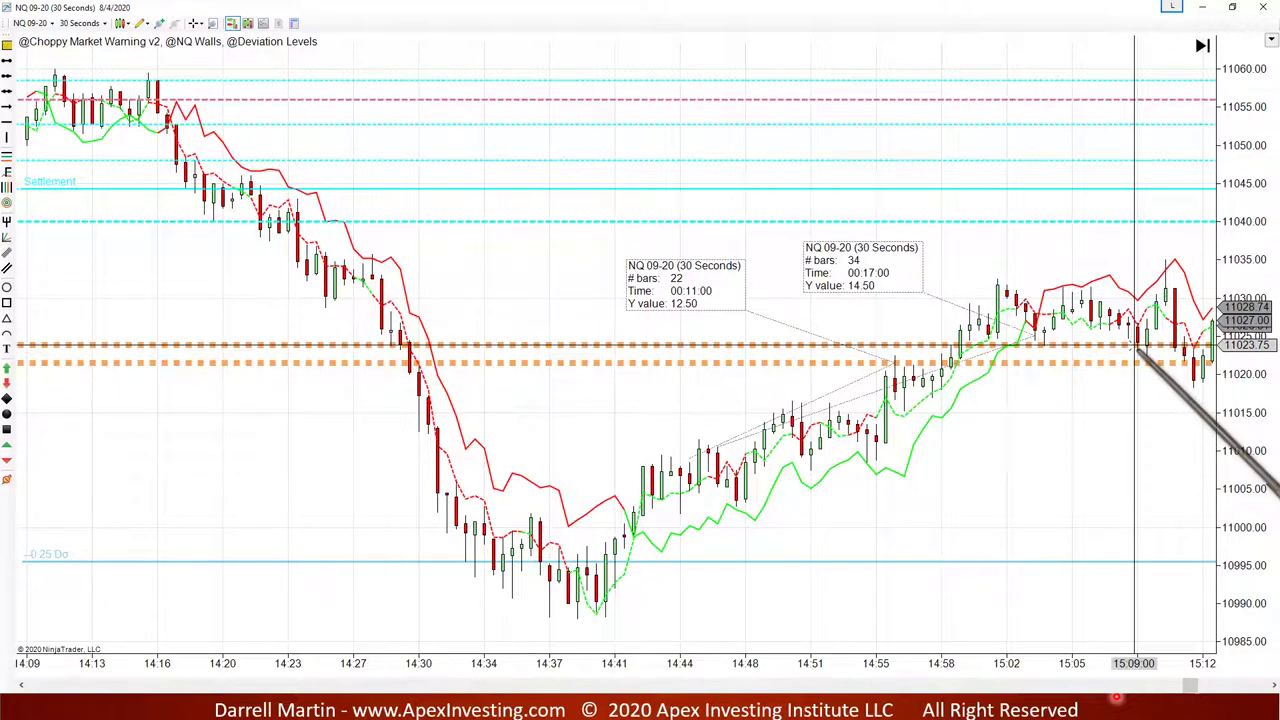
pyautogui.scroll(-3, 1135, 345)
pyautogui.scroll(-3, 1135, 345)
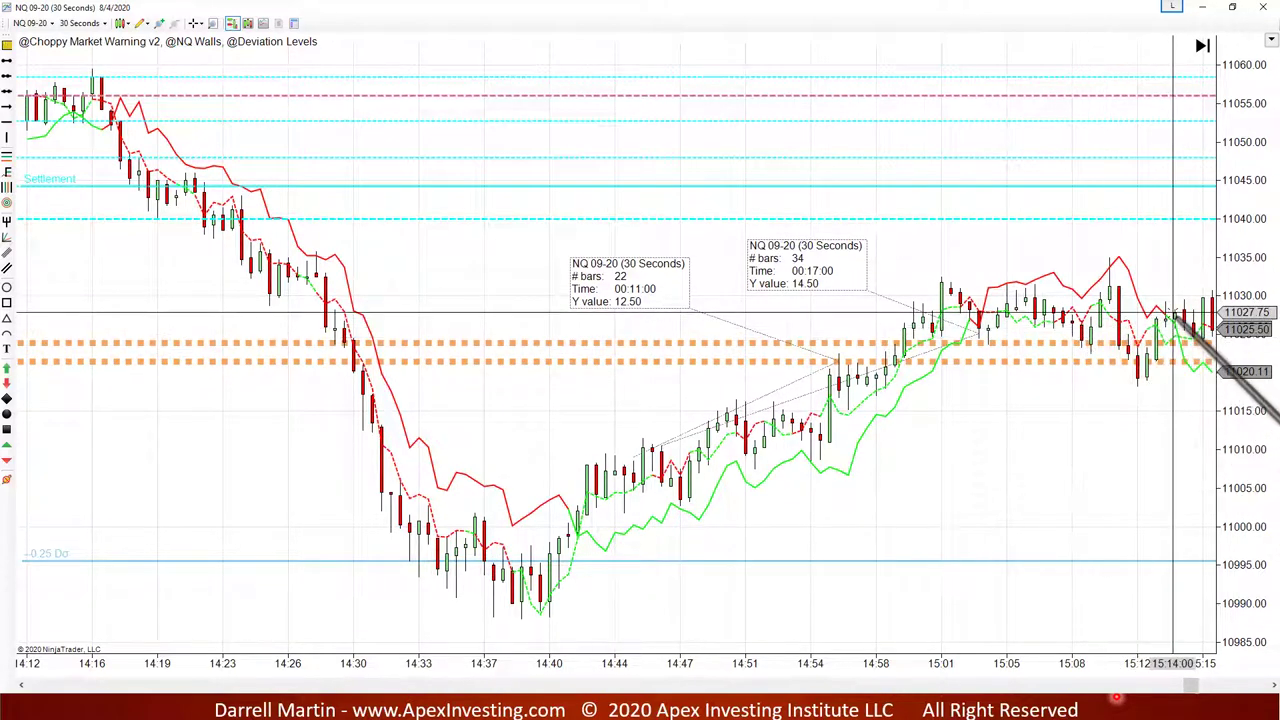
pyautogui.scroll(-5, 1175, 313)
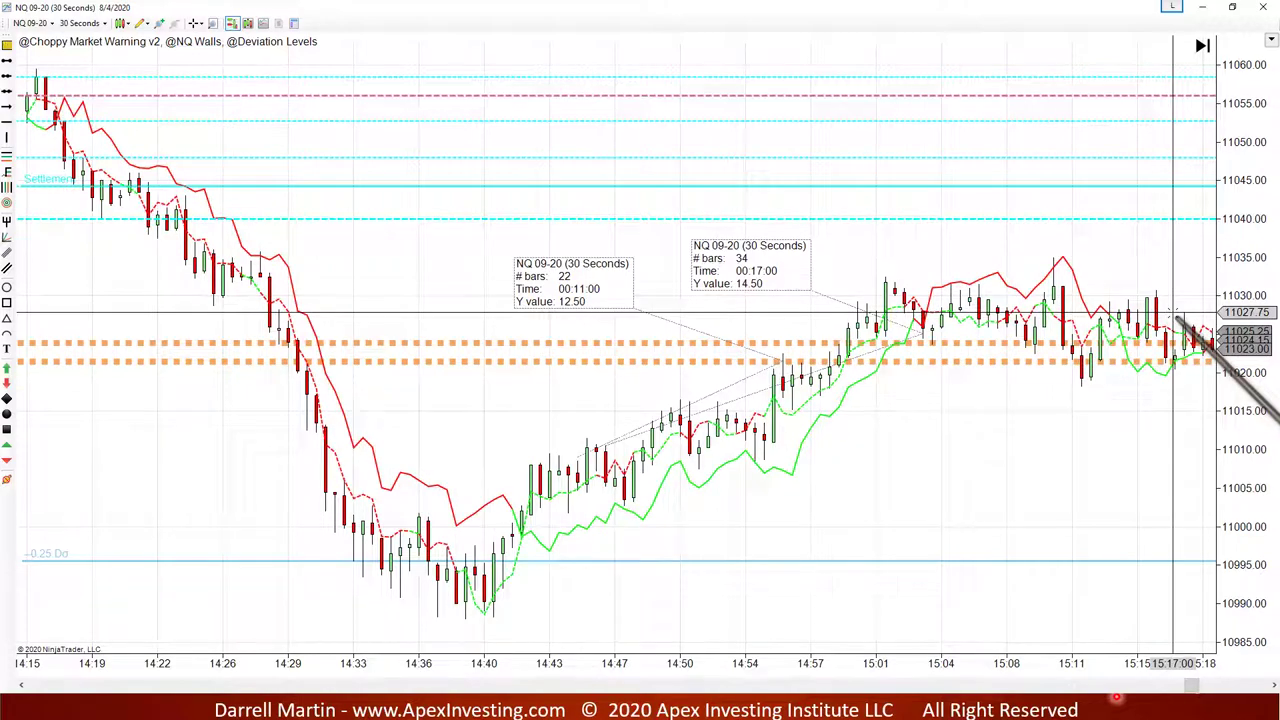
pyautogui.scroll(-3, 1180, 320)
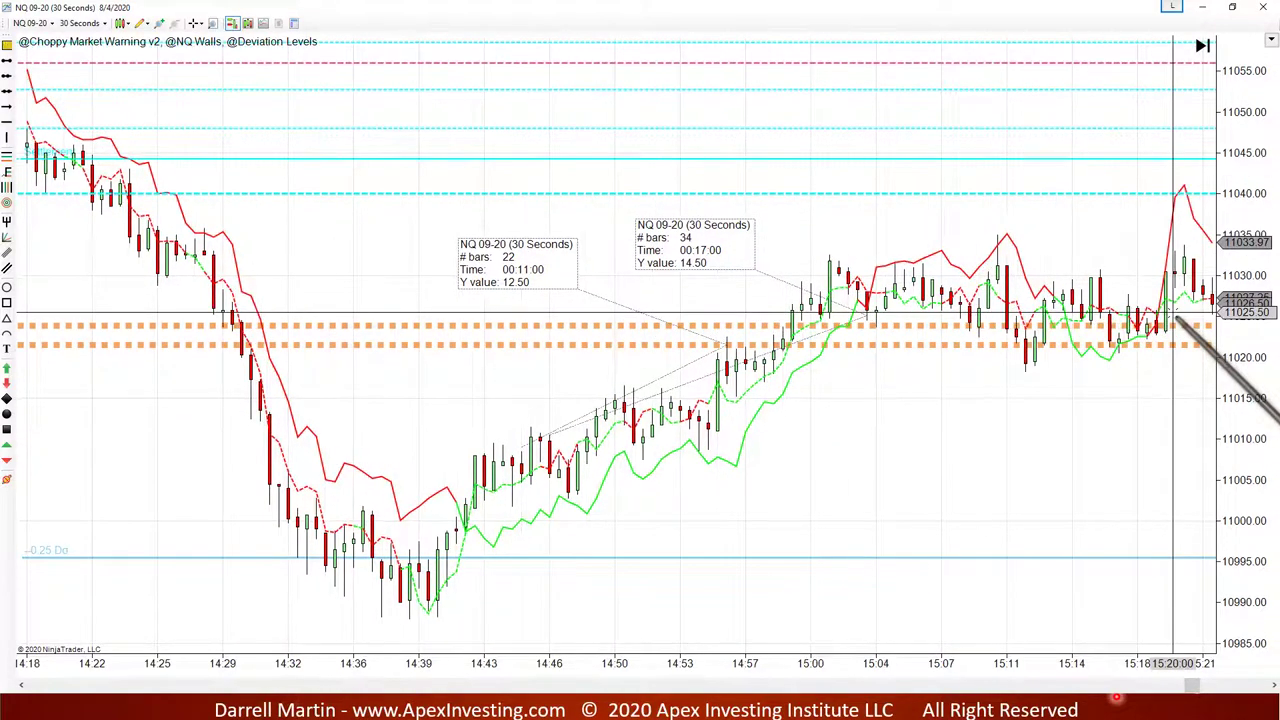
pyautogui.scroll(-3, 1175, 318)
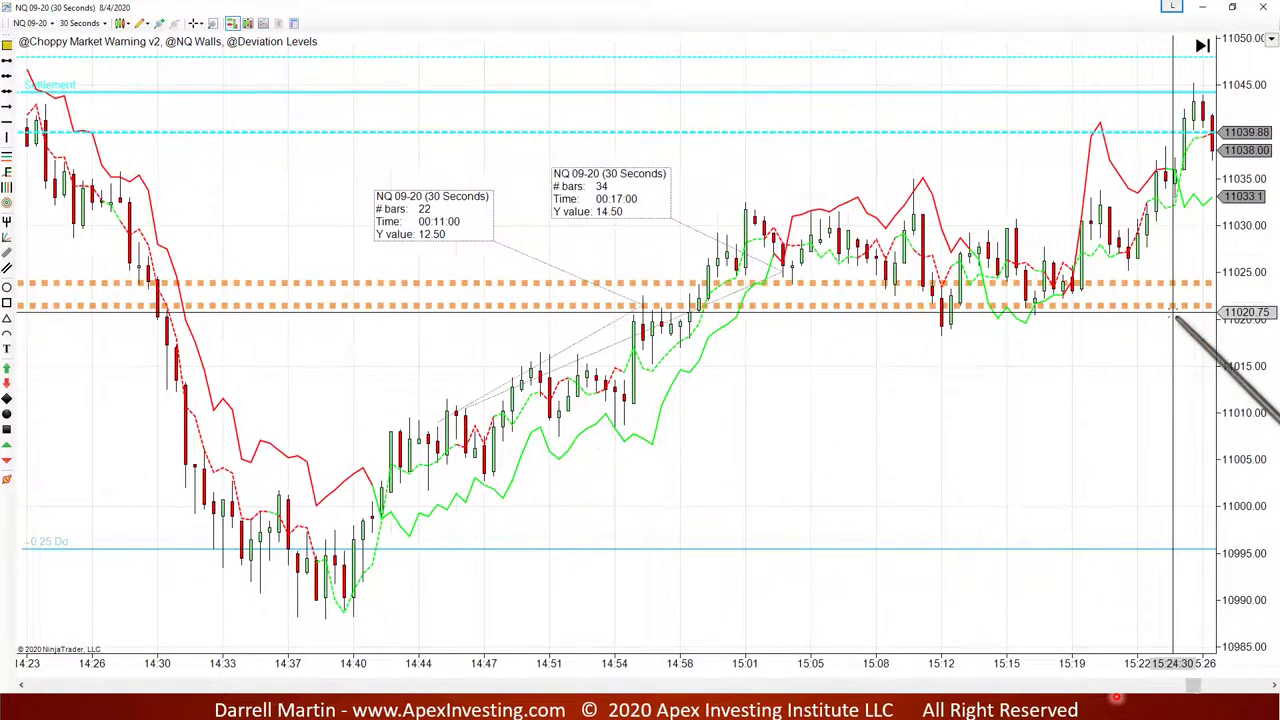
pyautogui.scroll(-3, 1175, 318)
pyautogui.scroll(-3, 1175, 318)
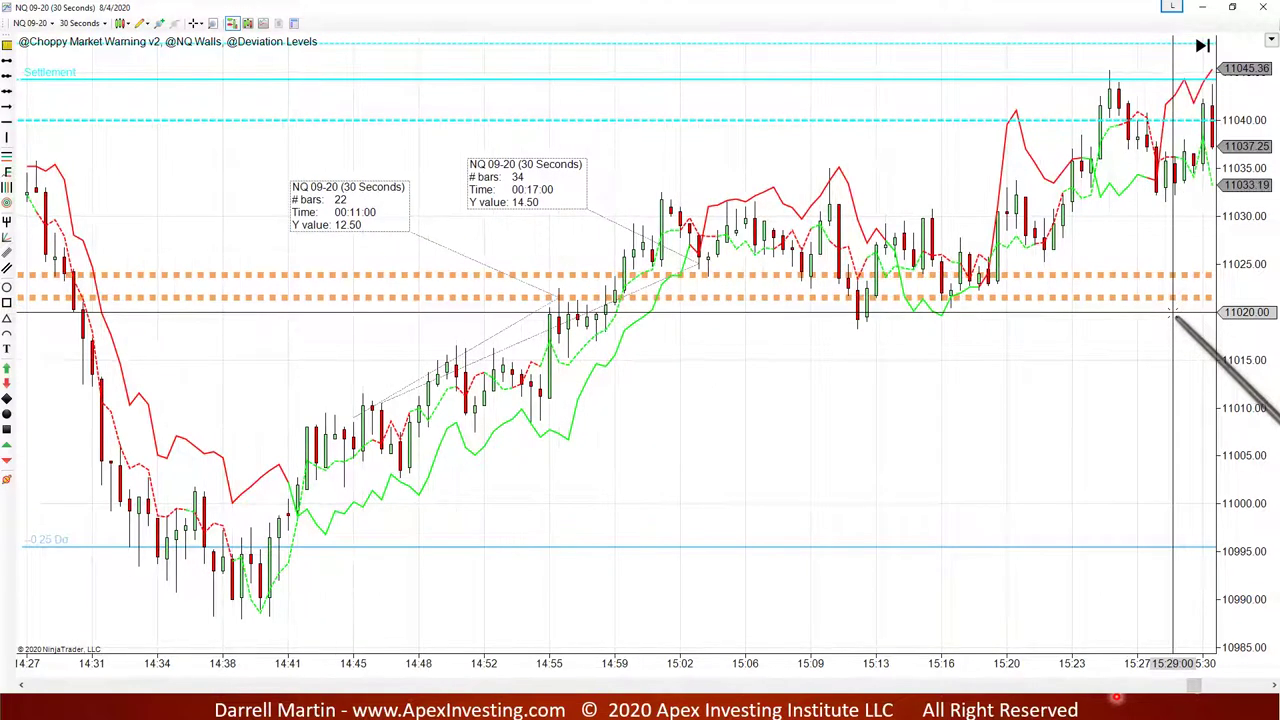
pyautogui.scroll(-1, 1175, 318)
pyautogui.scroll(-1, 1175, 318)
pyautogui.scroll(-1, 1175, 318)
pyautogui.scroll(-1, 1175, 318)
pyautogui.scroll(-1, 1175, 318)
pyautogui.scroll(-1, 1175, 318)
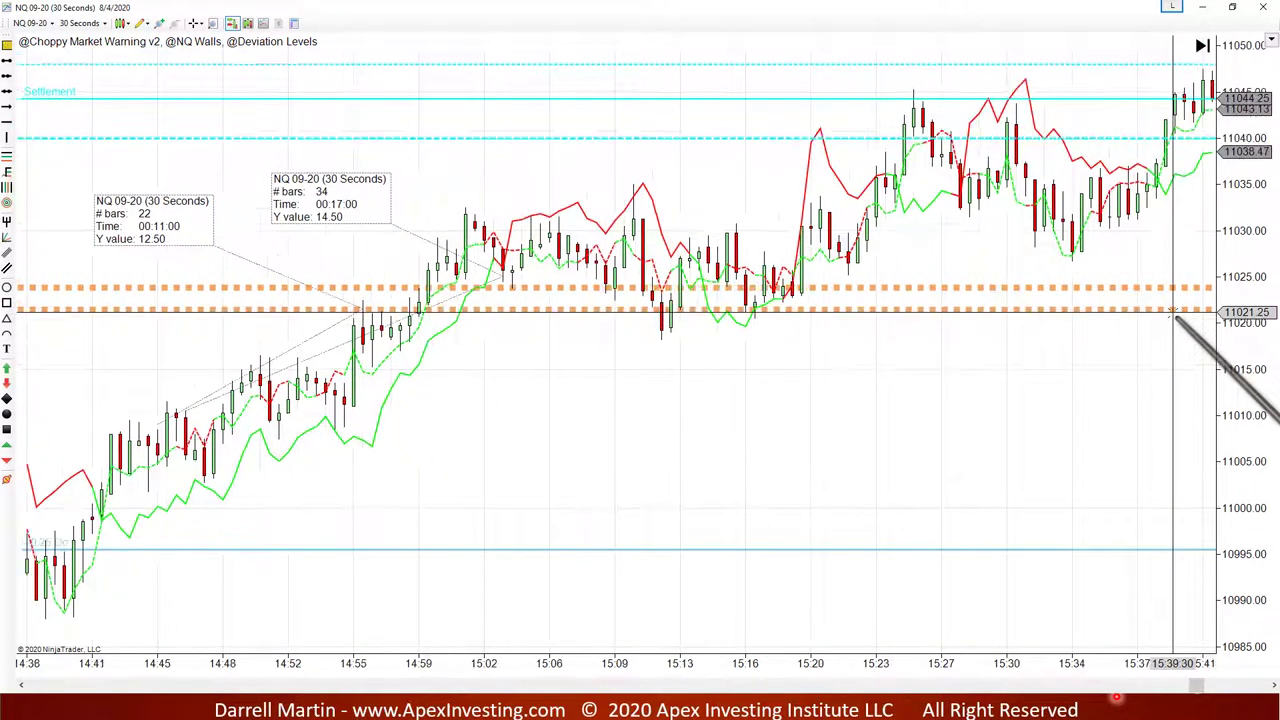
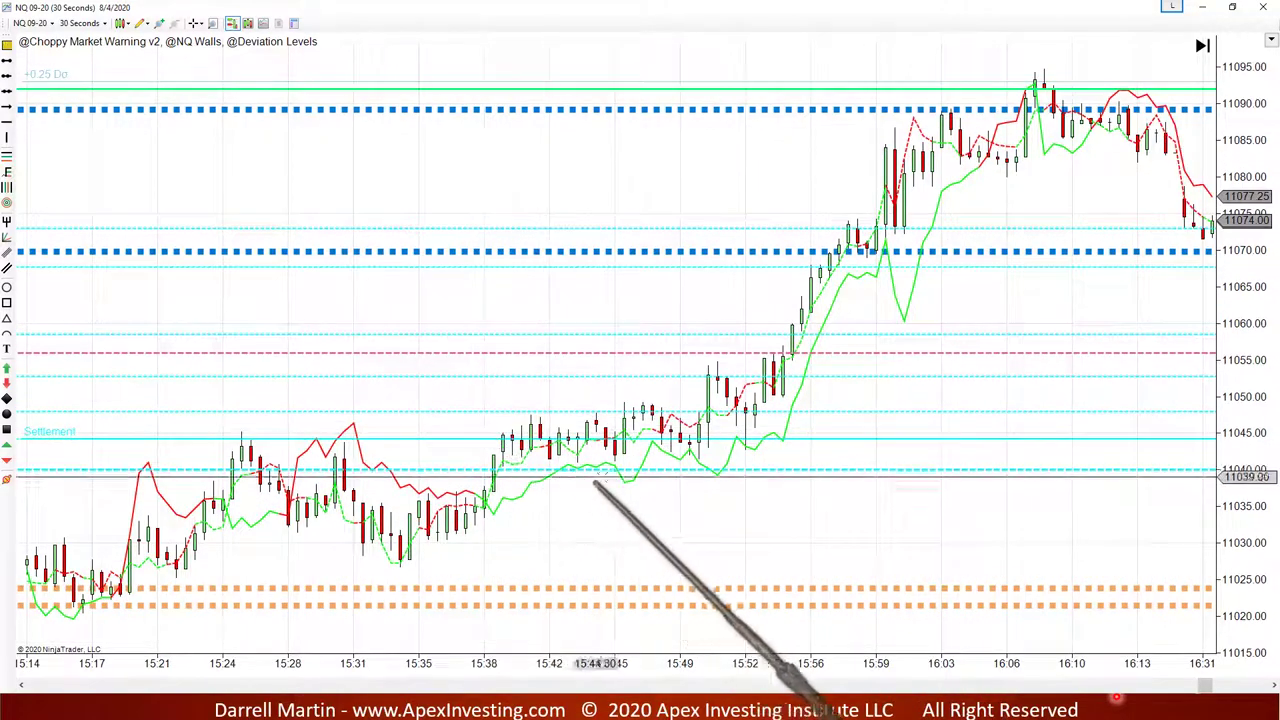
# Review the NQ price action backwards from about 16:31 to the choppy range between about 13:17 and 14:20
pyautogui.scroll(10, 740, 318)
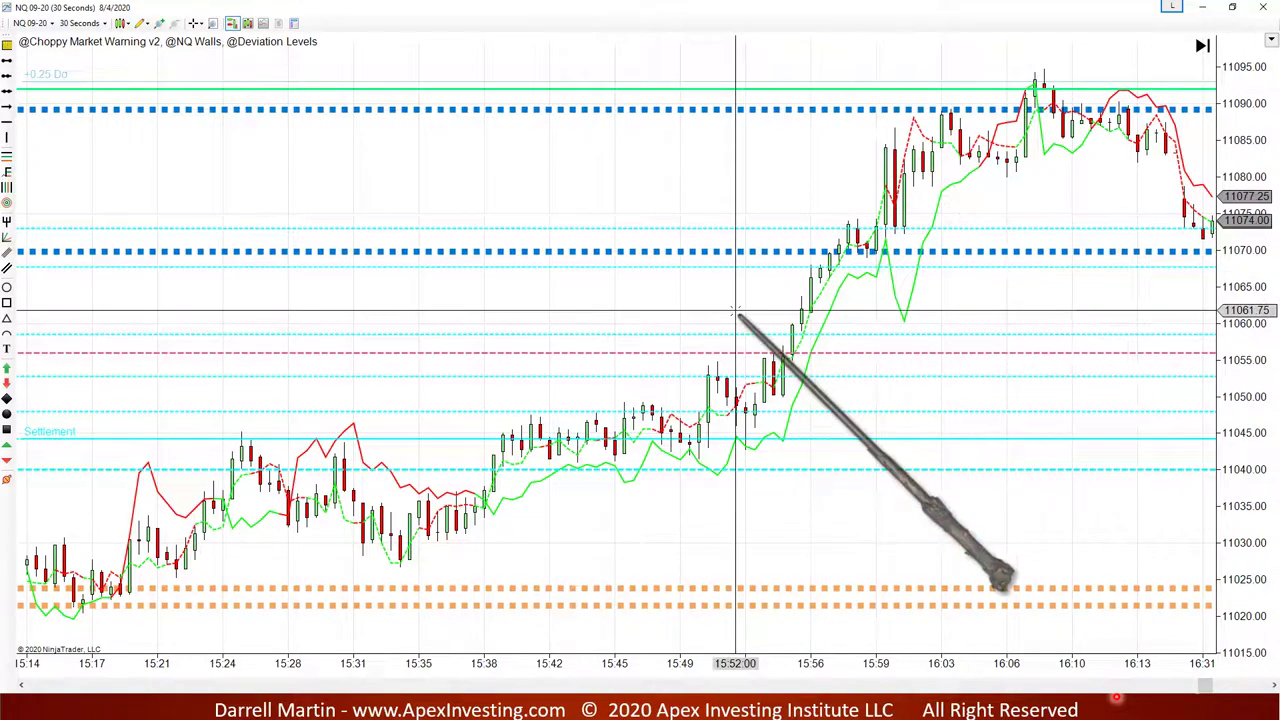
pyautogui.scroll(10, 692, 318)
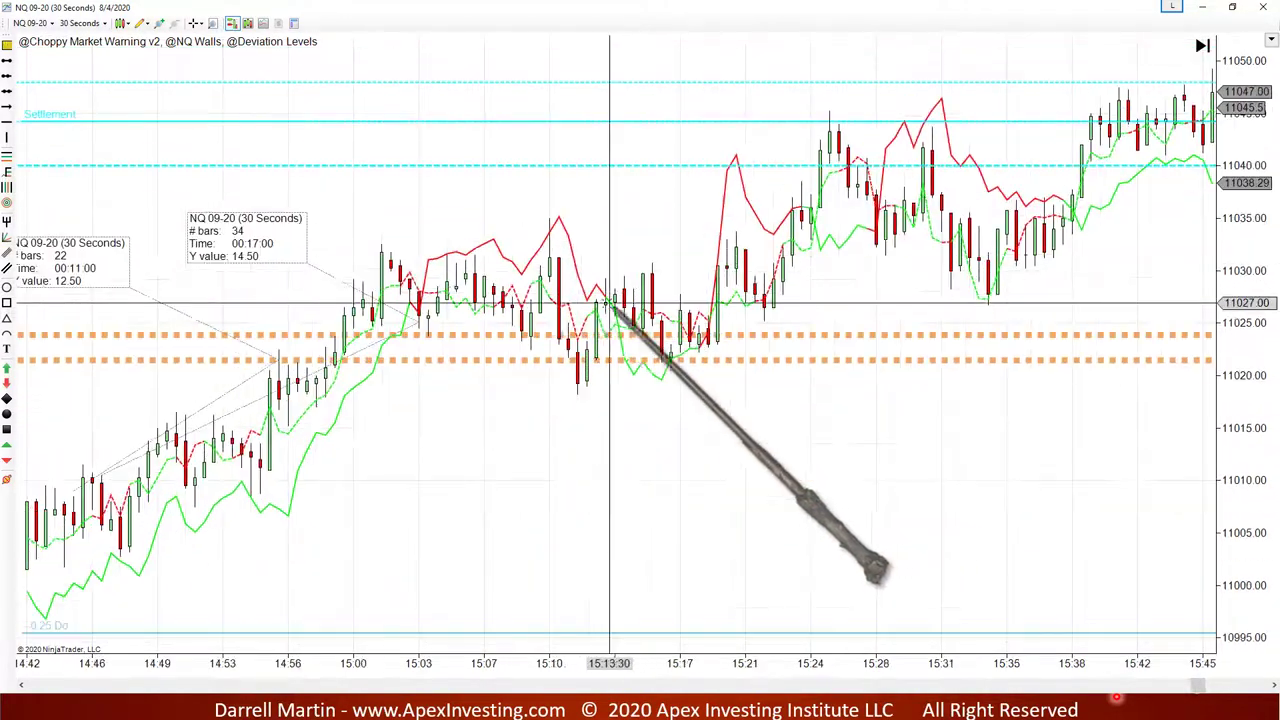
pyautogui.scroll(8, 329, 263)
pyautogui.scroll(10, 237, 246)
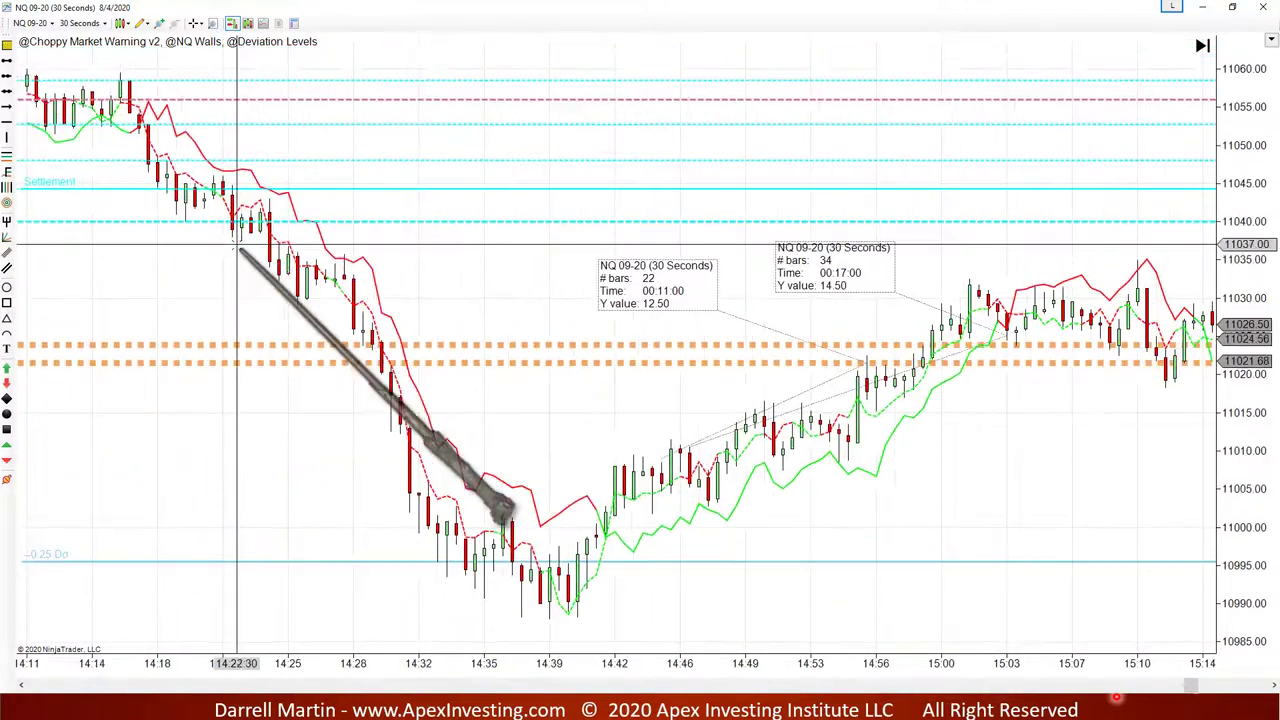
pyautogui.scroll(8, 237, 246)
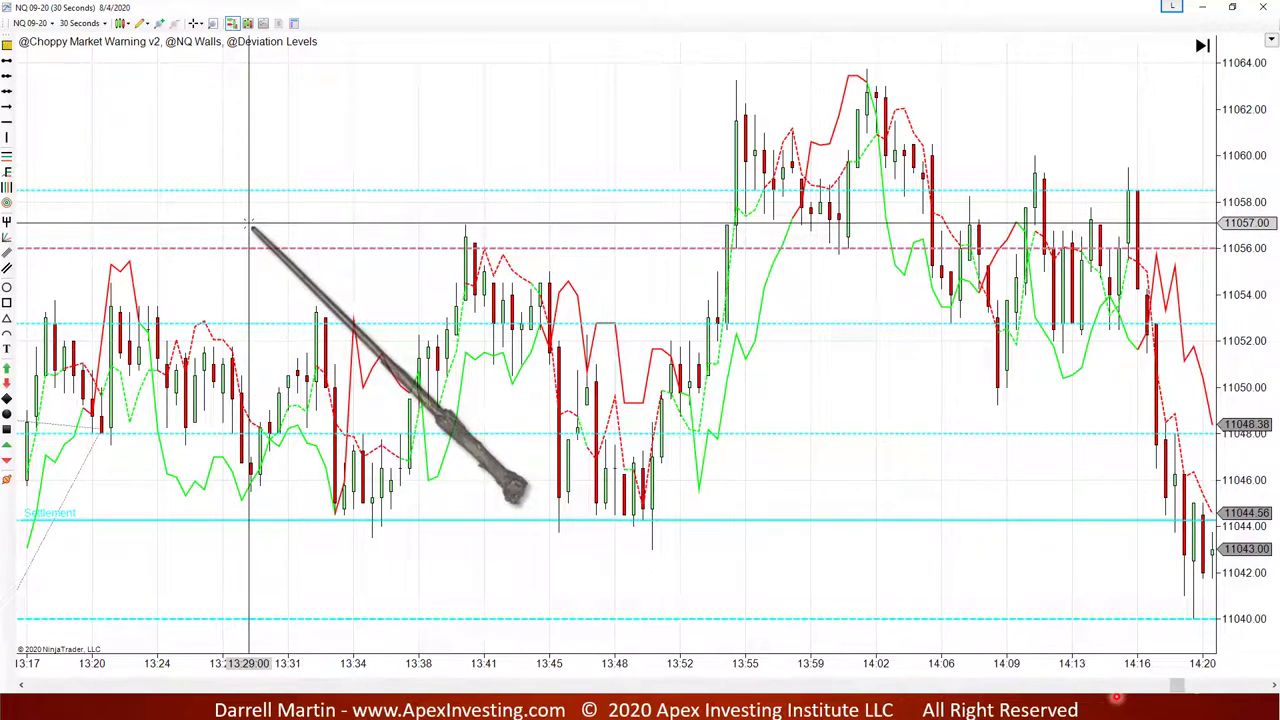
pyautogui.middleClick(250, 228)
pyautogui.middleClick(500, 134)
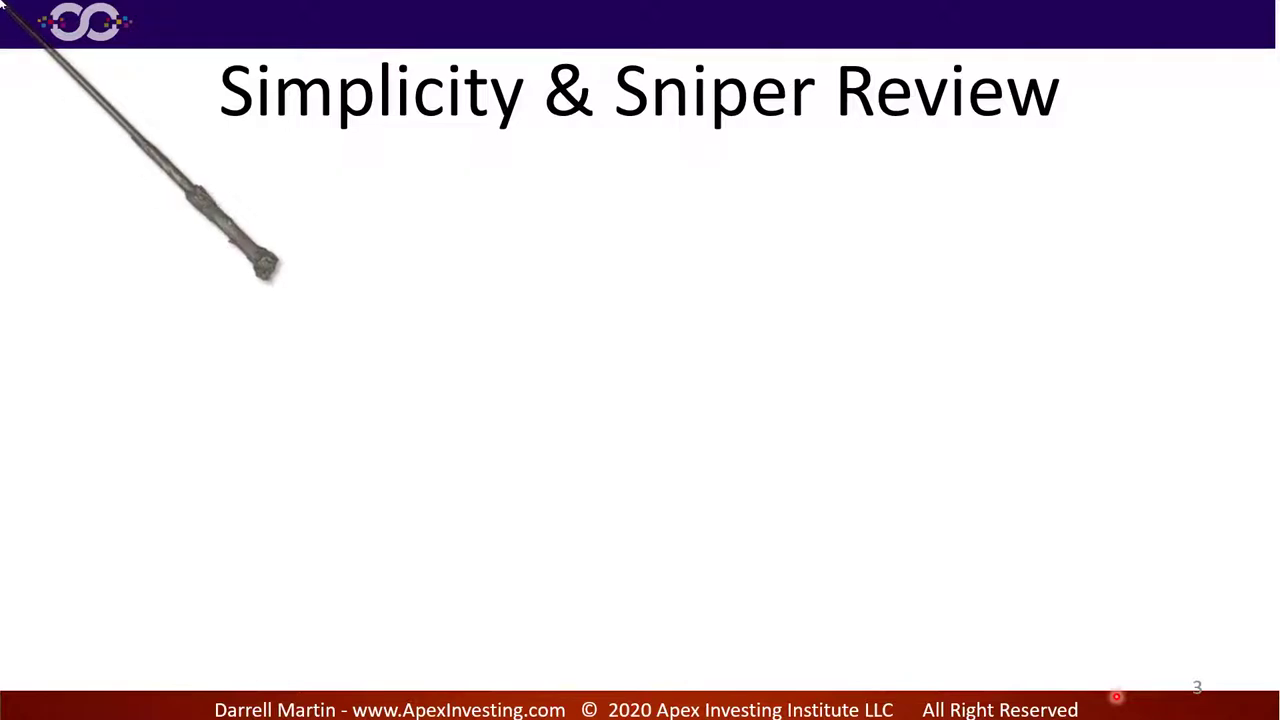
# Switch to the ES 09-20 Diagnostic Bars chart and bring up the morning session of 8/3/2020 around 10:00
pyautogui.hotkey('alt', 'Tab')
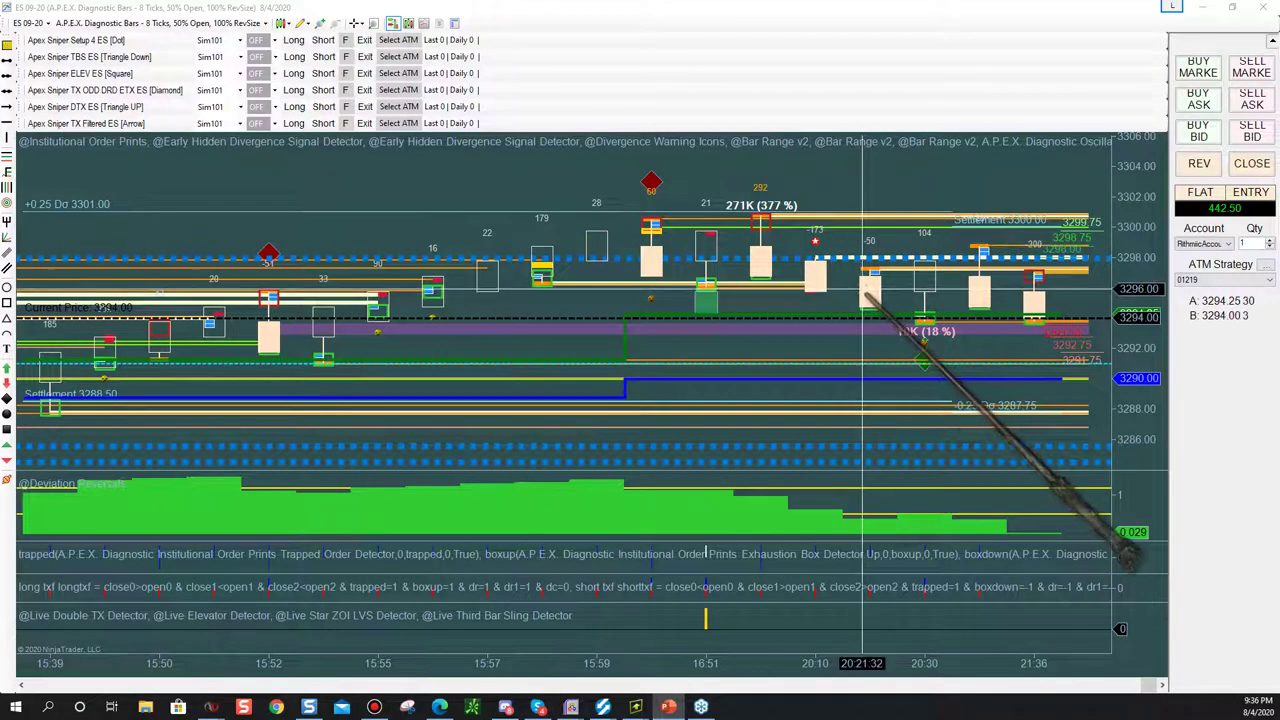
pyautogui.scroll(15, 866, 294)
pyautogui.scroll(15, 845, 298)
pyautogui.scroll(15, 845, 298)
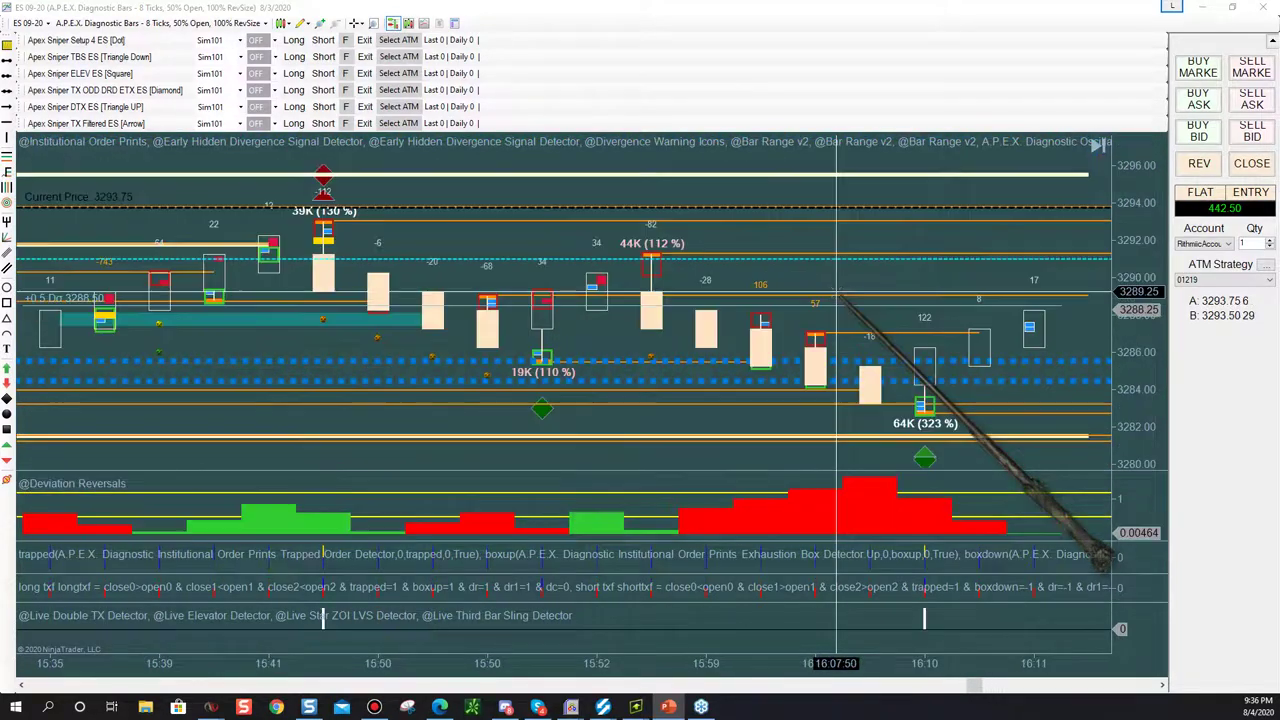
pyautogui.scroll(15, 845, 298)
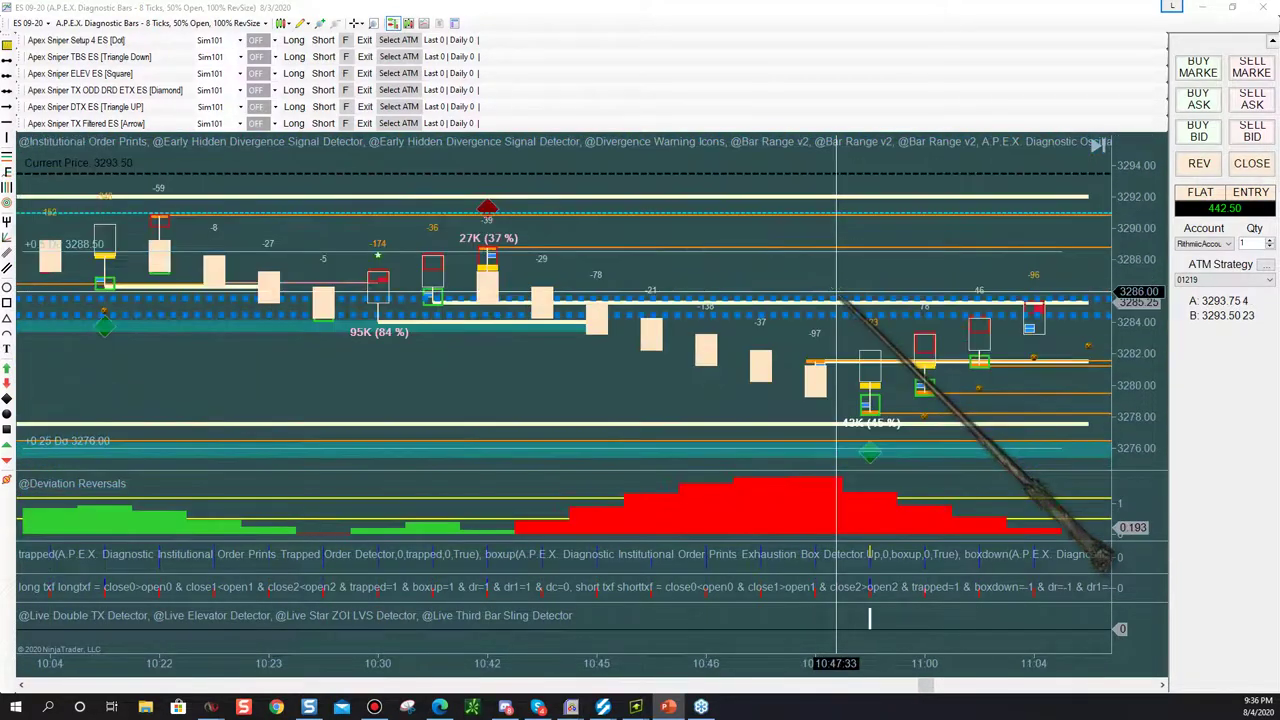
pyautogui.scroll(15, 845, 298)
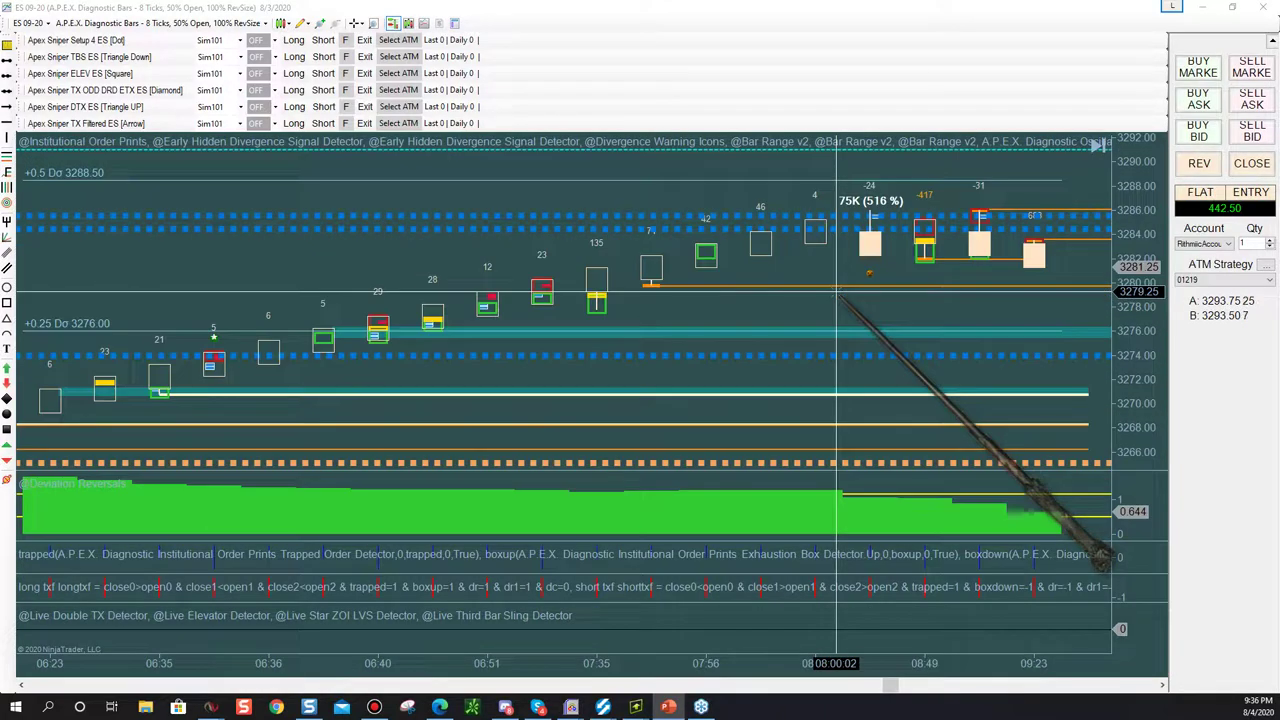
pyautogui.scroll(-10, 837, 291)
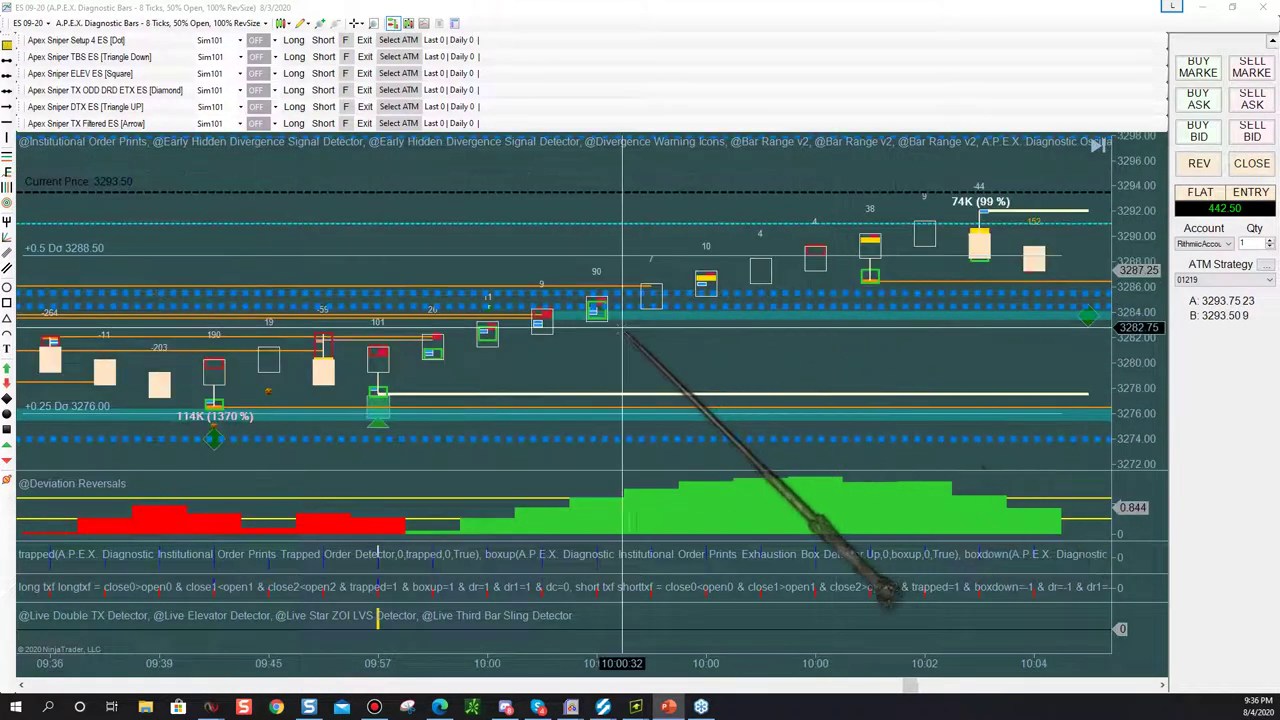
# Examine the ES decline after about 08:49, the signals near 09:44 and 09:57, and the rise that follows
pyautogui.scroll(2, 624, 332)
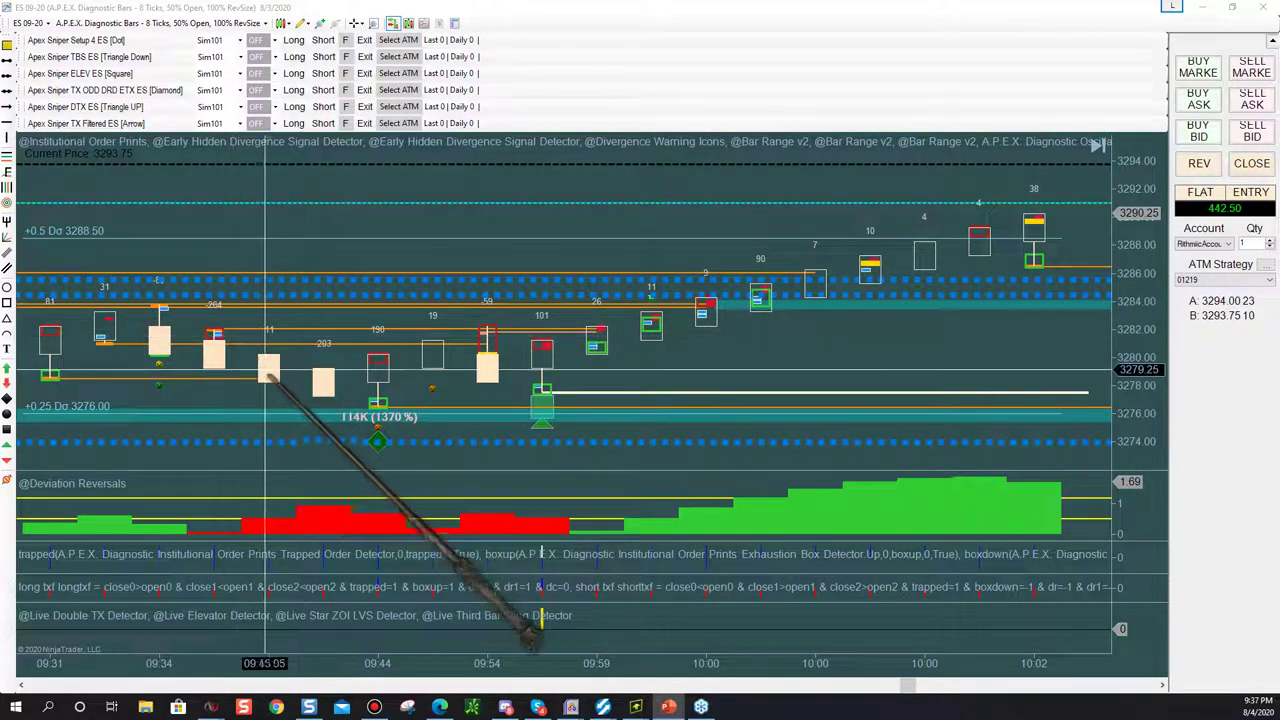
pyautogui.scroll(5, 266, 372)
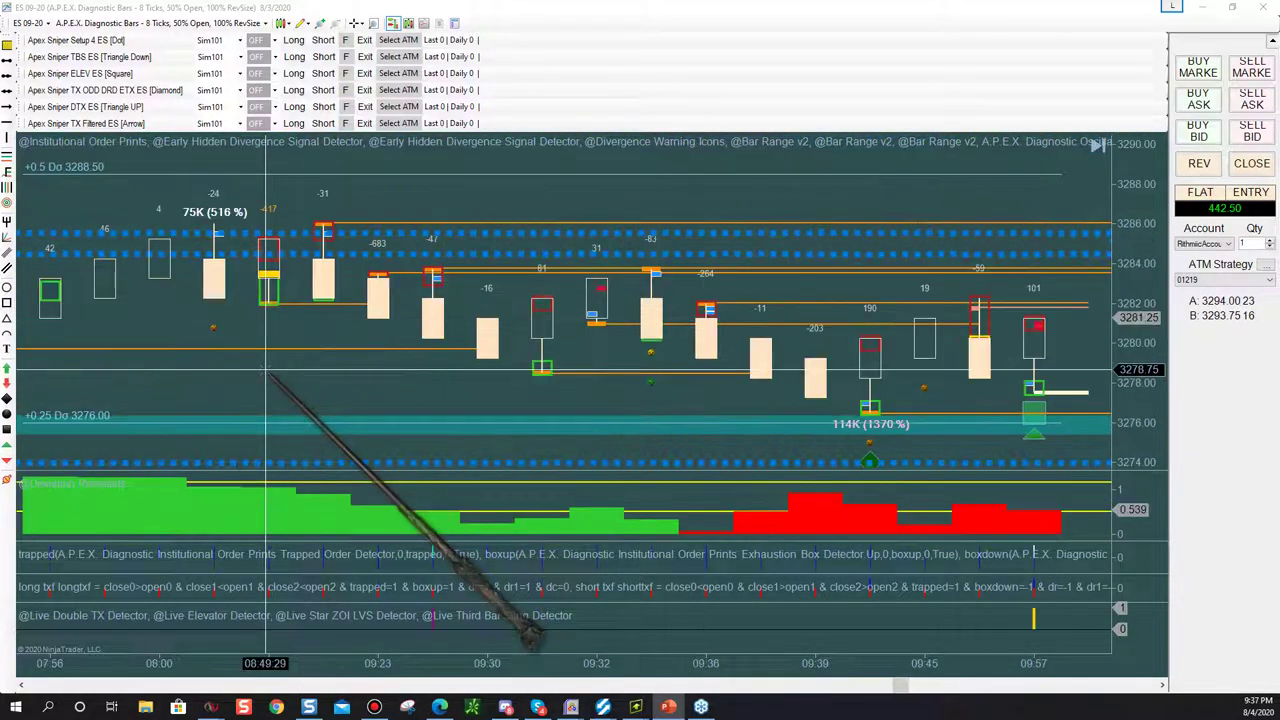
pyautogui.scroll(-3, 513, 369)
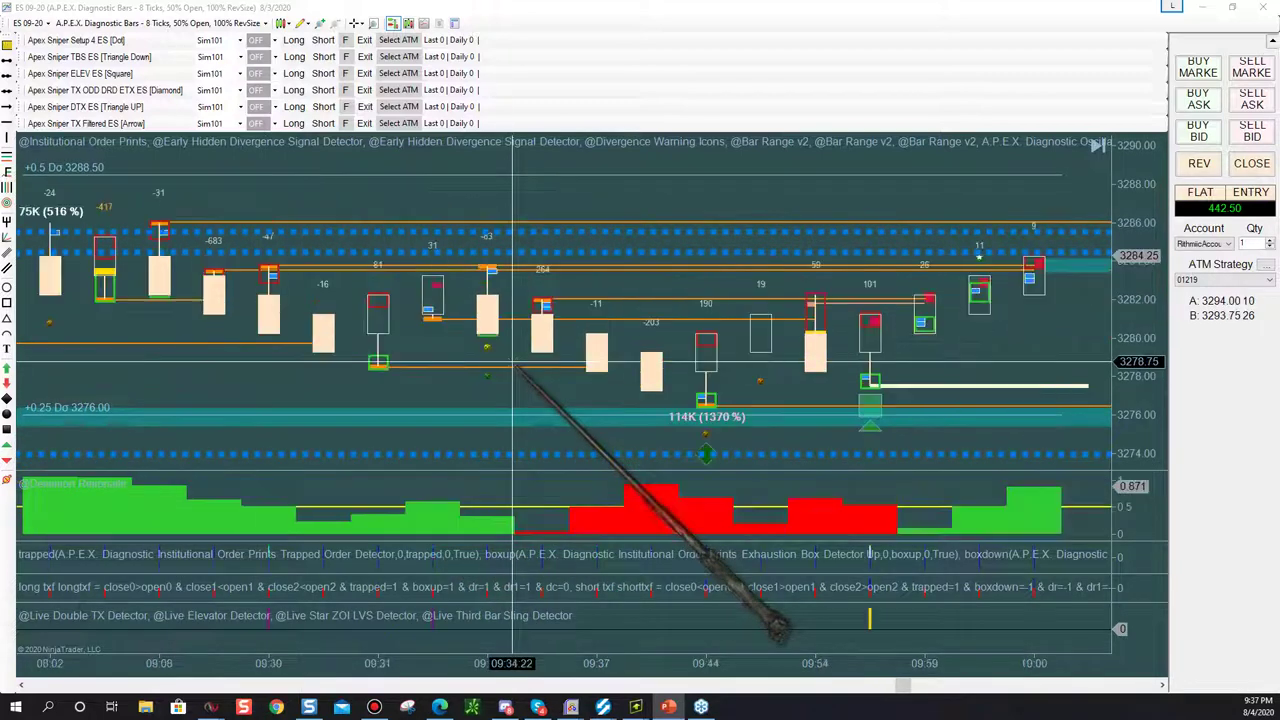
pyautogui.scroll(-3, 706, 385)
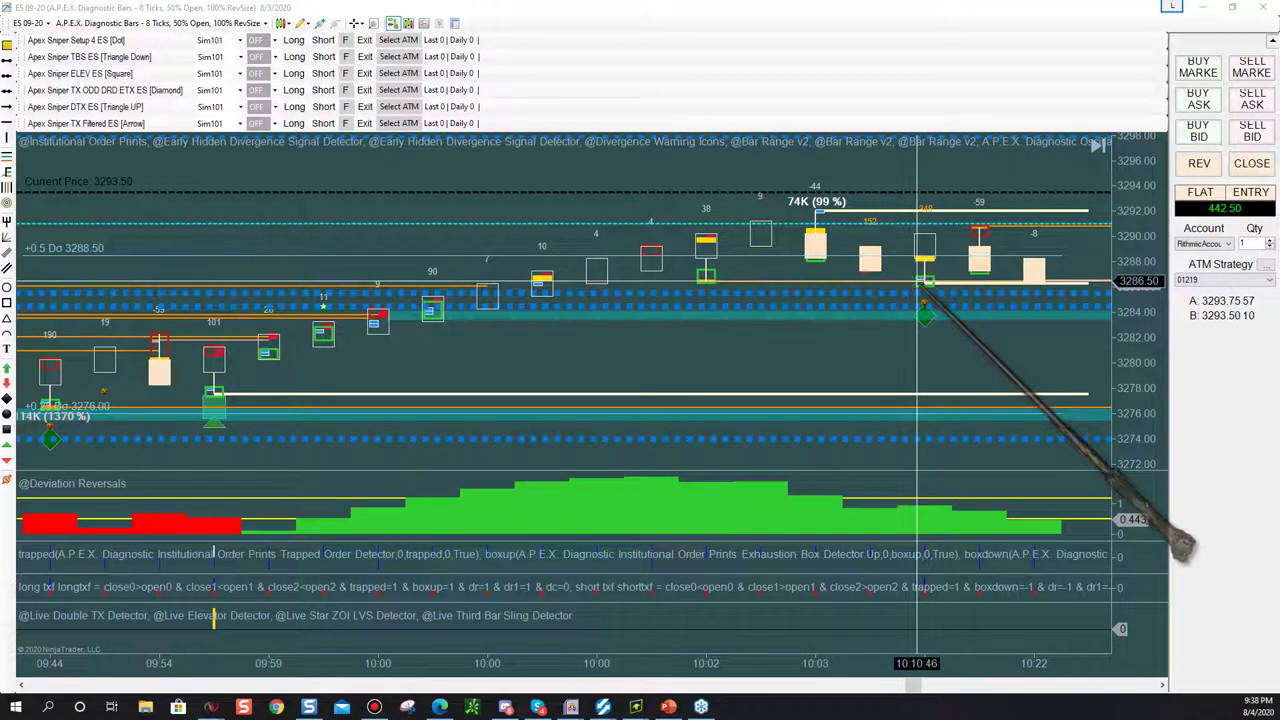
pyautogui.scroll(3, 917, 281)
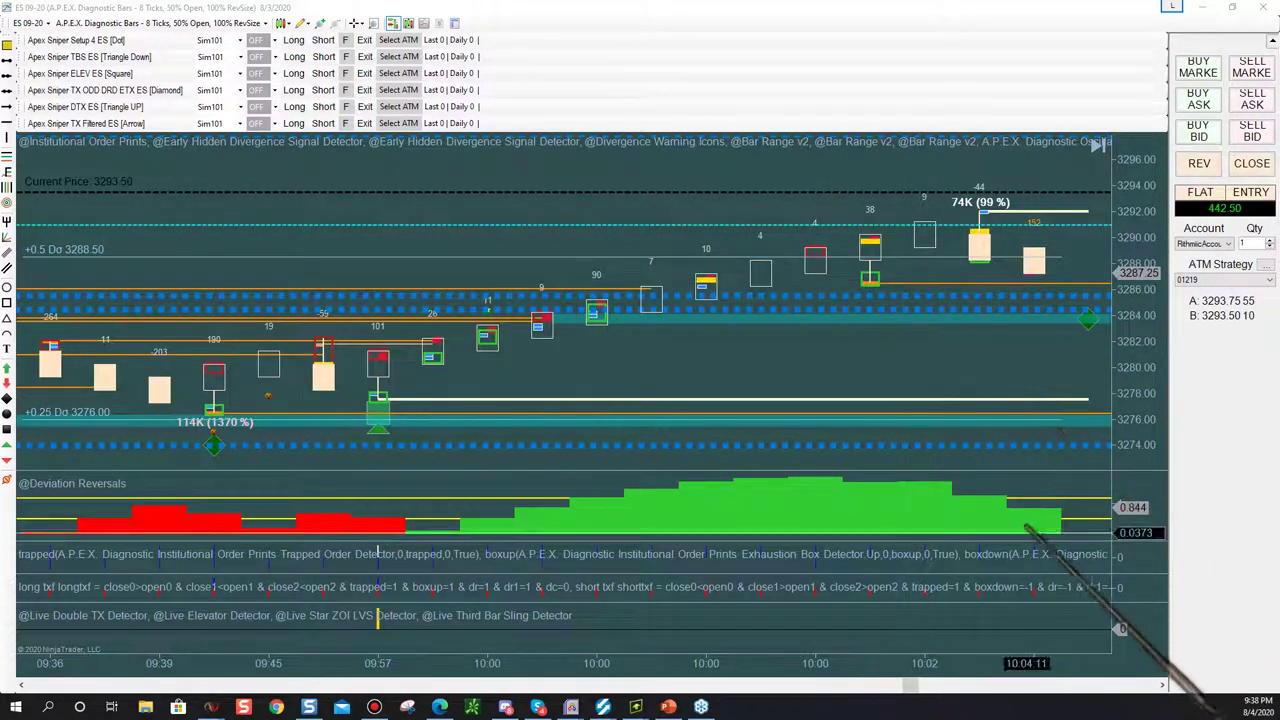
# Step forward through the ES bars from about 10:04 to 10:55, examining the diamond signals at 10:10, 10:42 and 10:55
pyautogui.click(1162, 686)
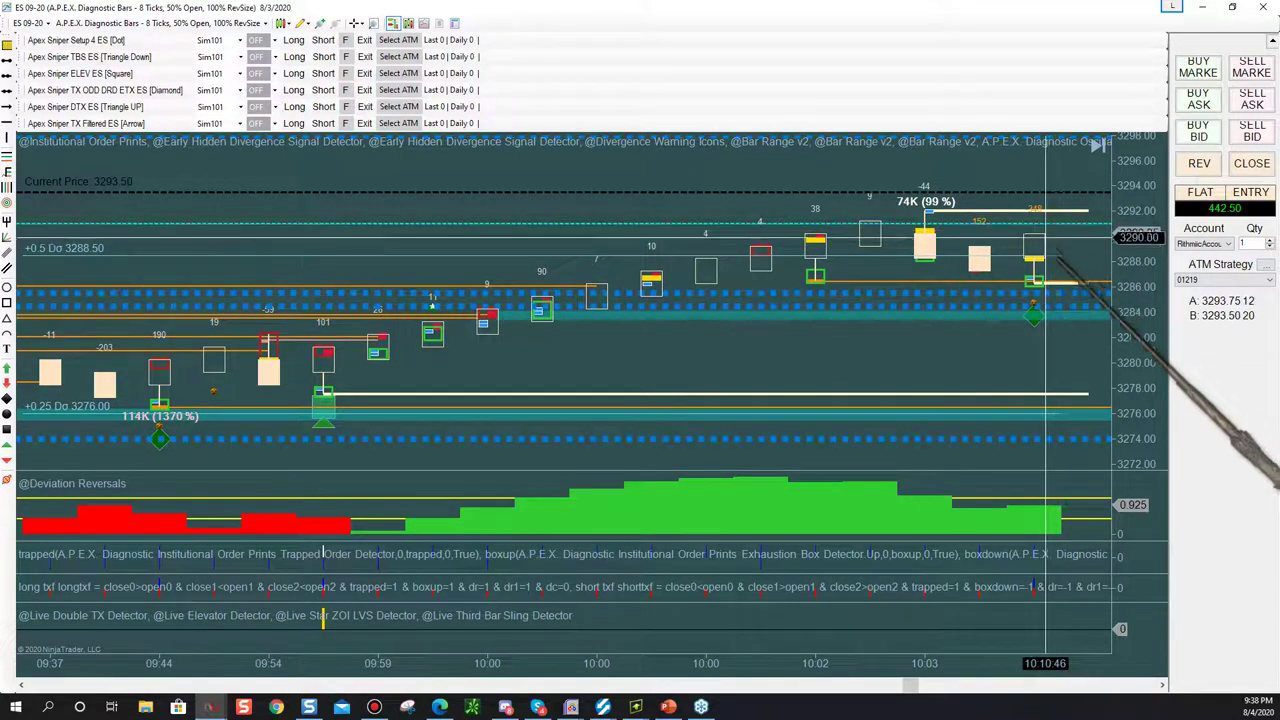
pyautogui.click(1160, 688)
pyautogui.click(1161, 689)
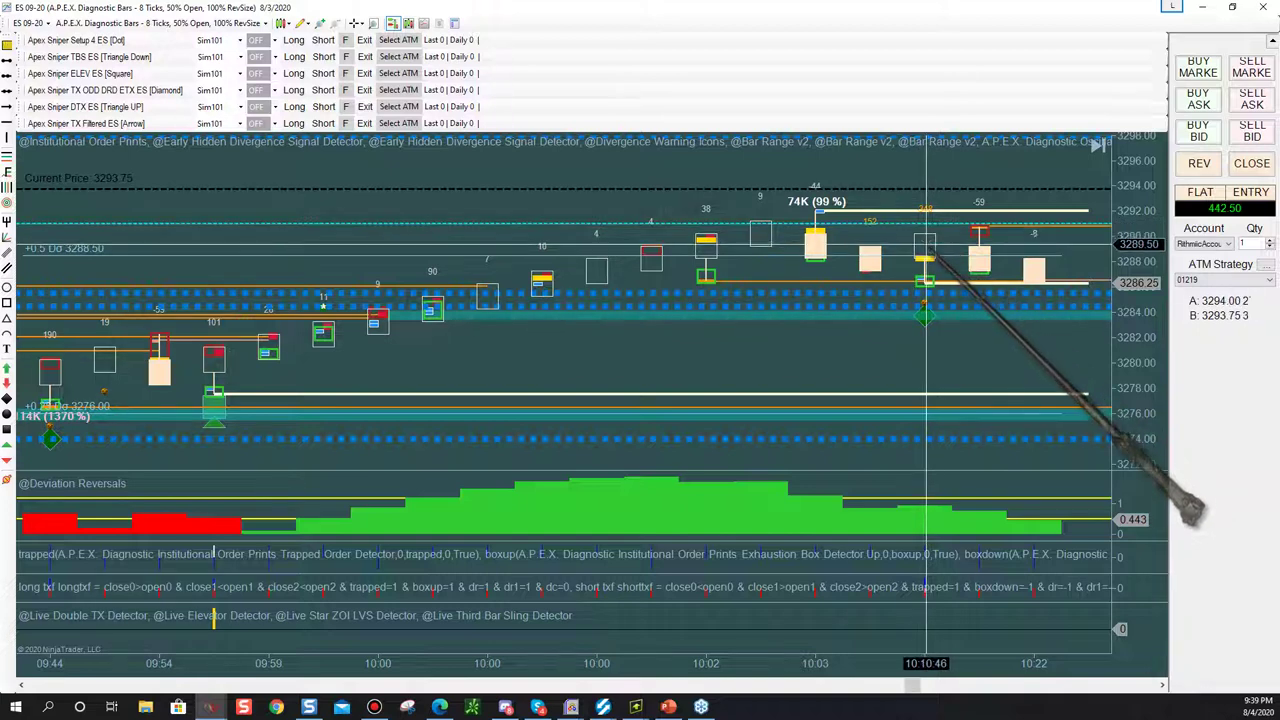
pyautogui.click(1162, 686)
pyautogui.click(1162, 686)
pyautogui.click(1162, 687)
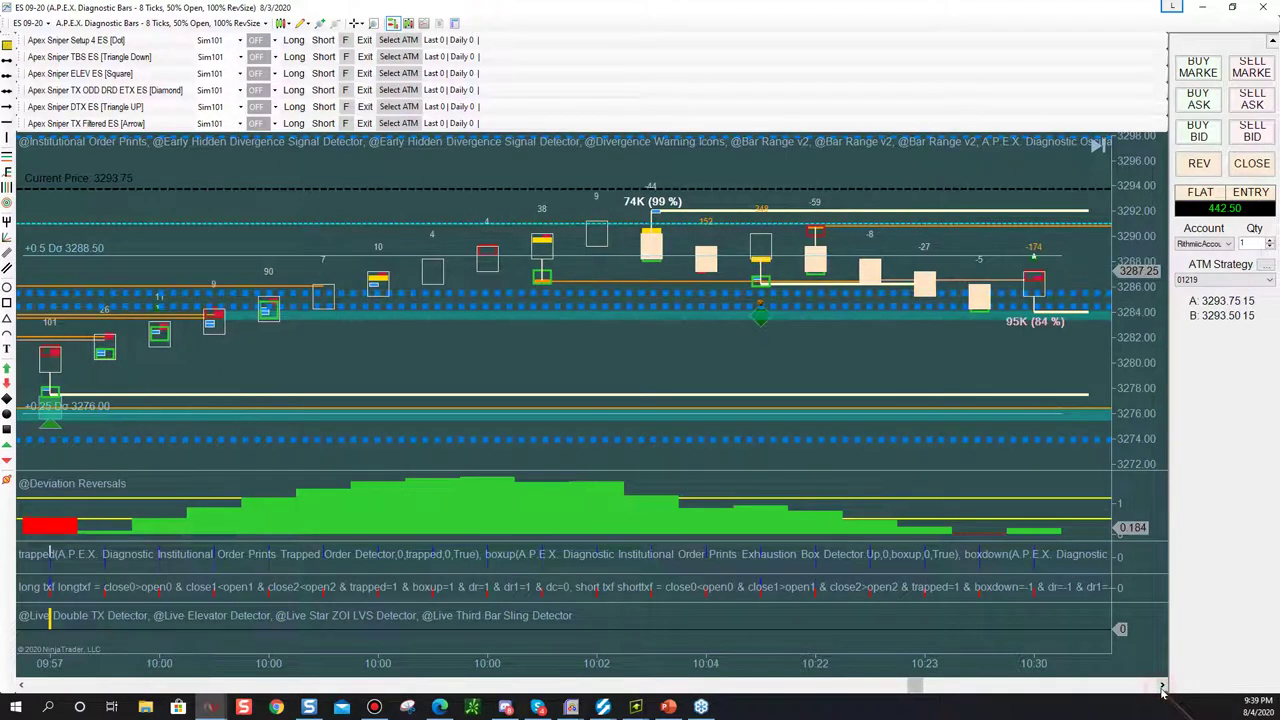
pyautogui.click(1162, 687)
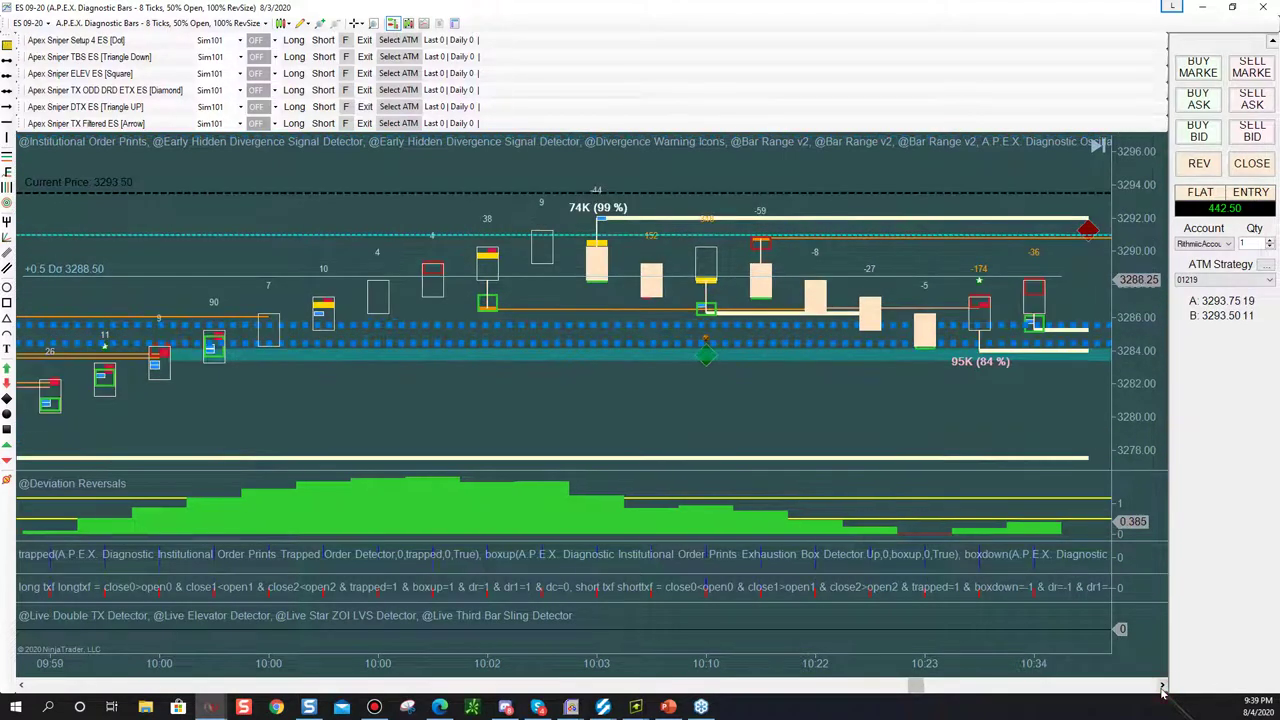
pyautogui.click(1162, 687)
pyautogui.click(1162, 687)
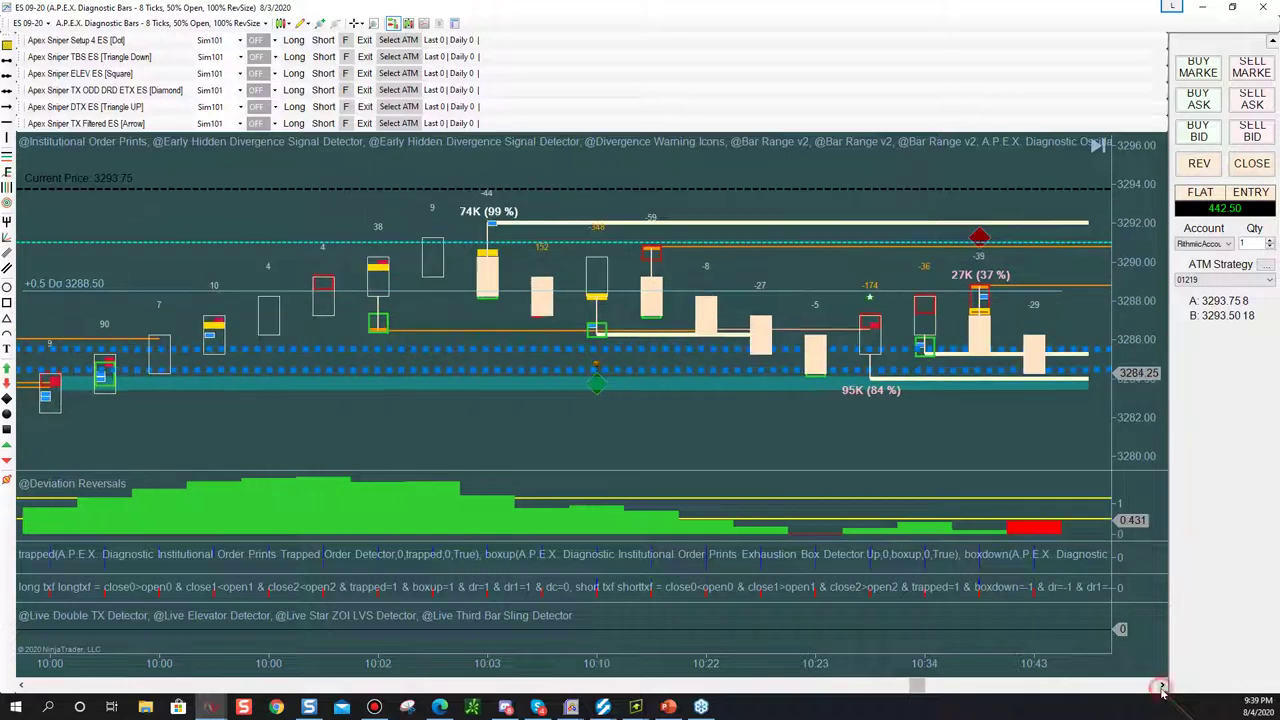
pyautogui.click(21, 686)
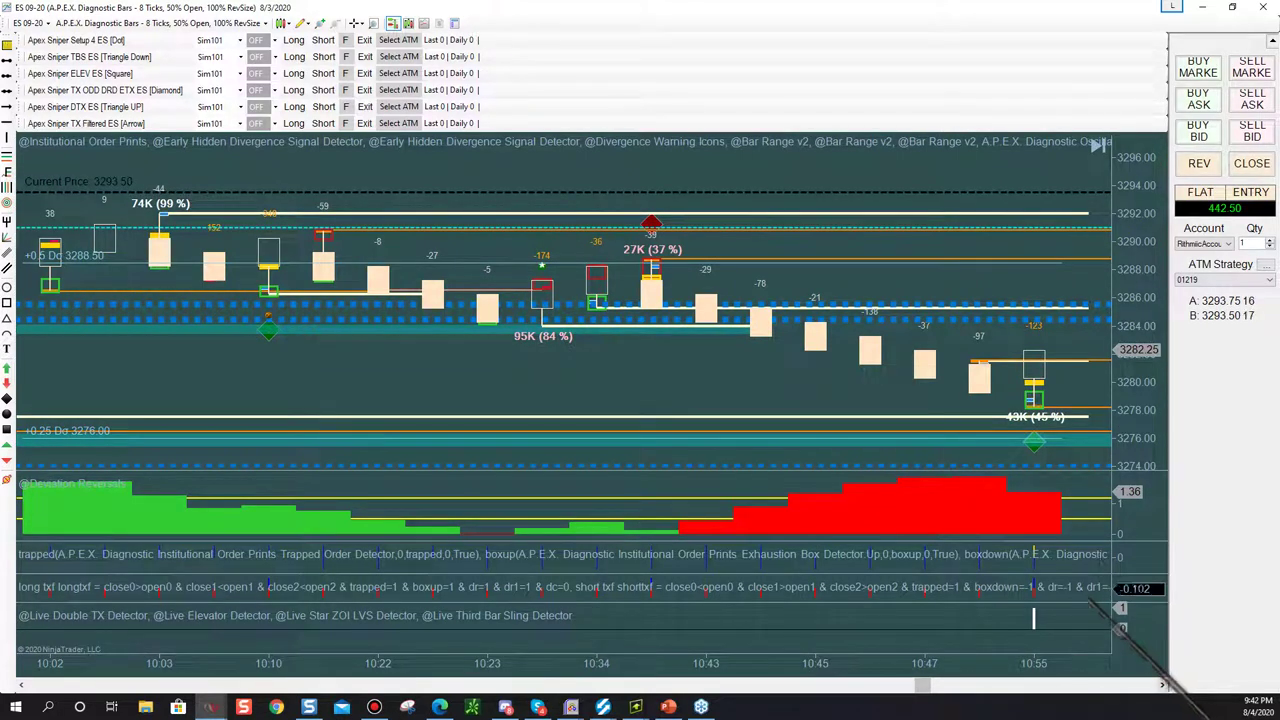
pyautogui.middleClick(1029, 393)
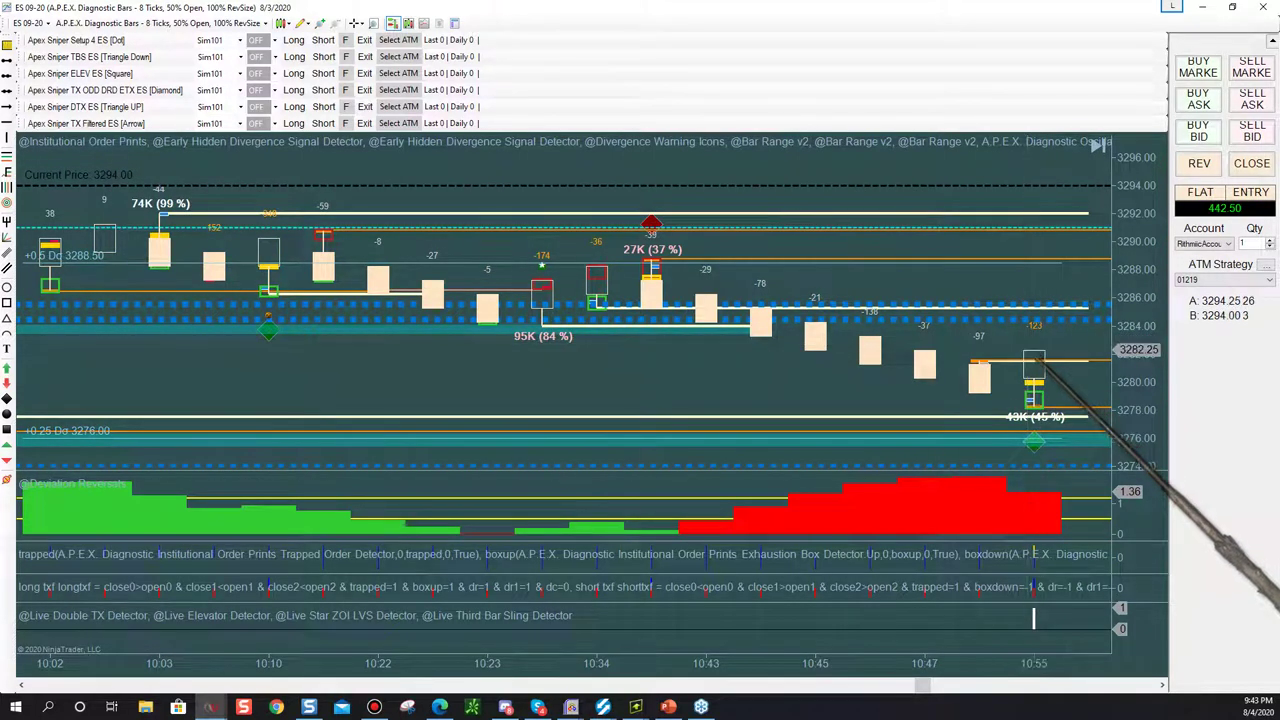
# Follow the ES bars one at a time from the 10:55 signal through the rise to about 11:55
pyautogui.click(1162, 688)
pyautogui.click(1162, 688)
pyautogui.click(1162, 688)
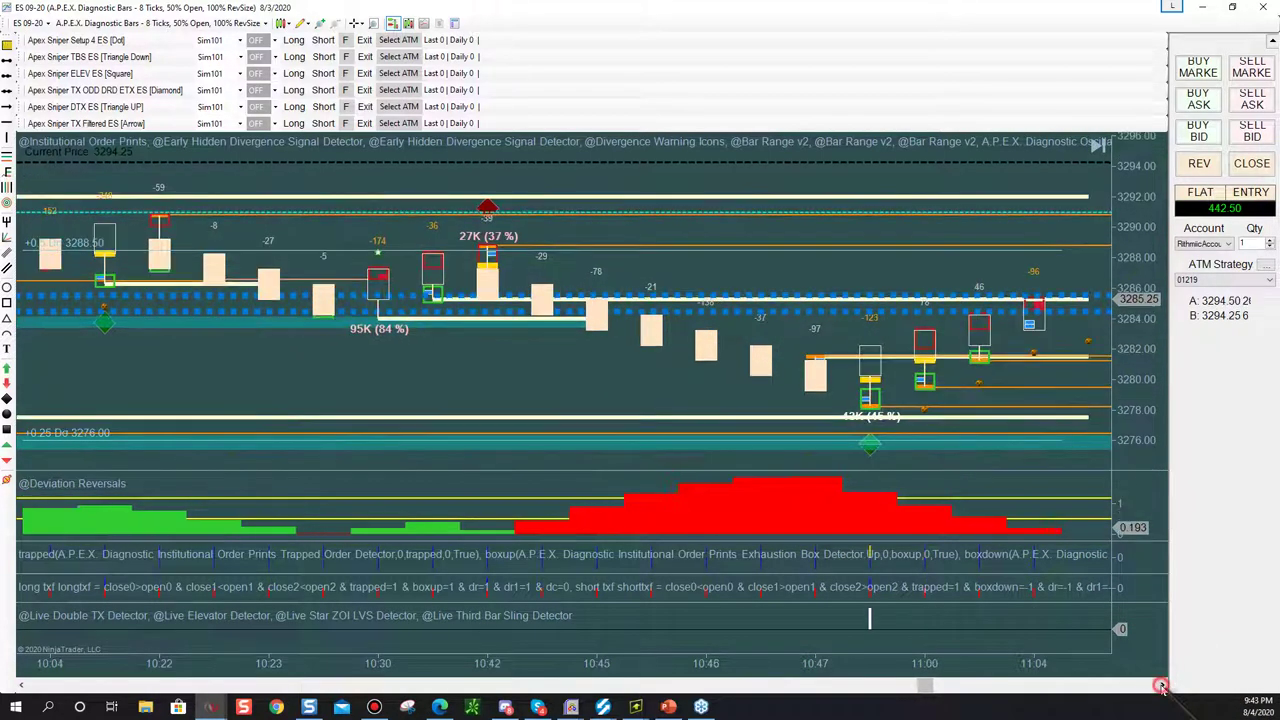
pyautogui.click(1162, 688)
pyautogui.click(1162, 688)
pyautogui.click(1162, 688)
pyautogui.click(1162, 688)
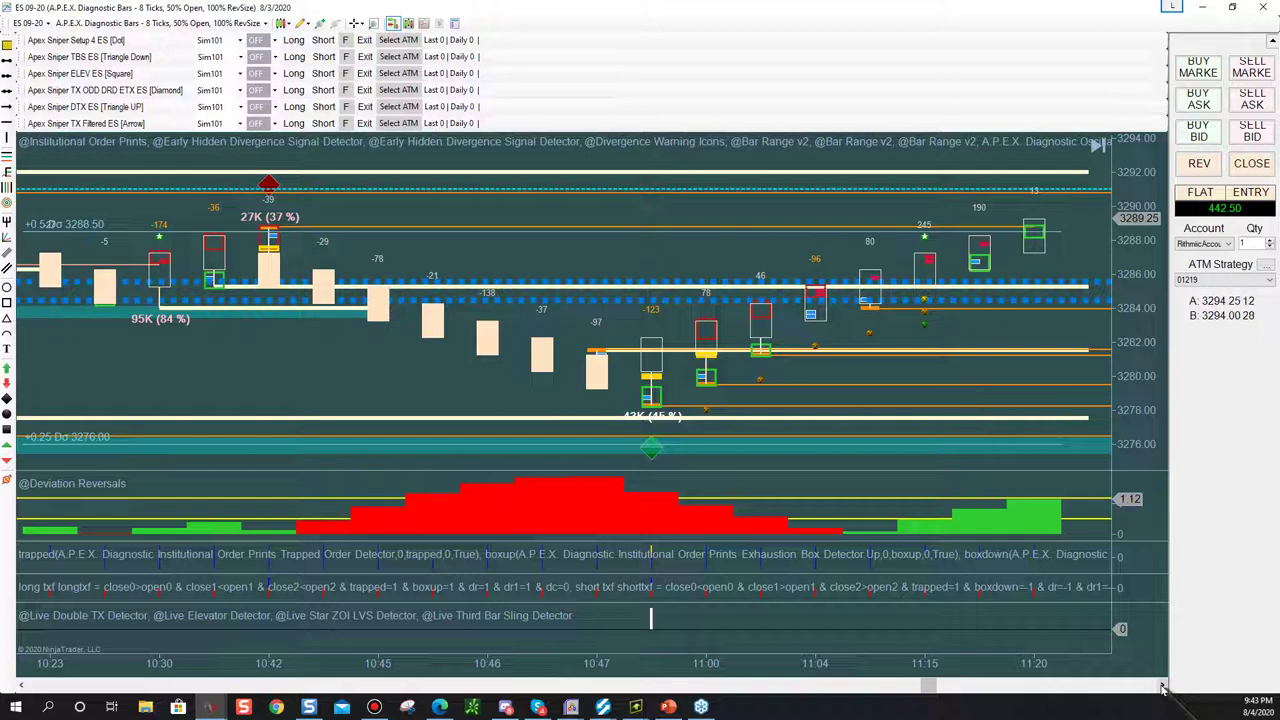
pyautogui.click(1162, 688)
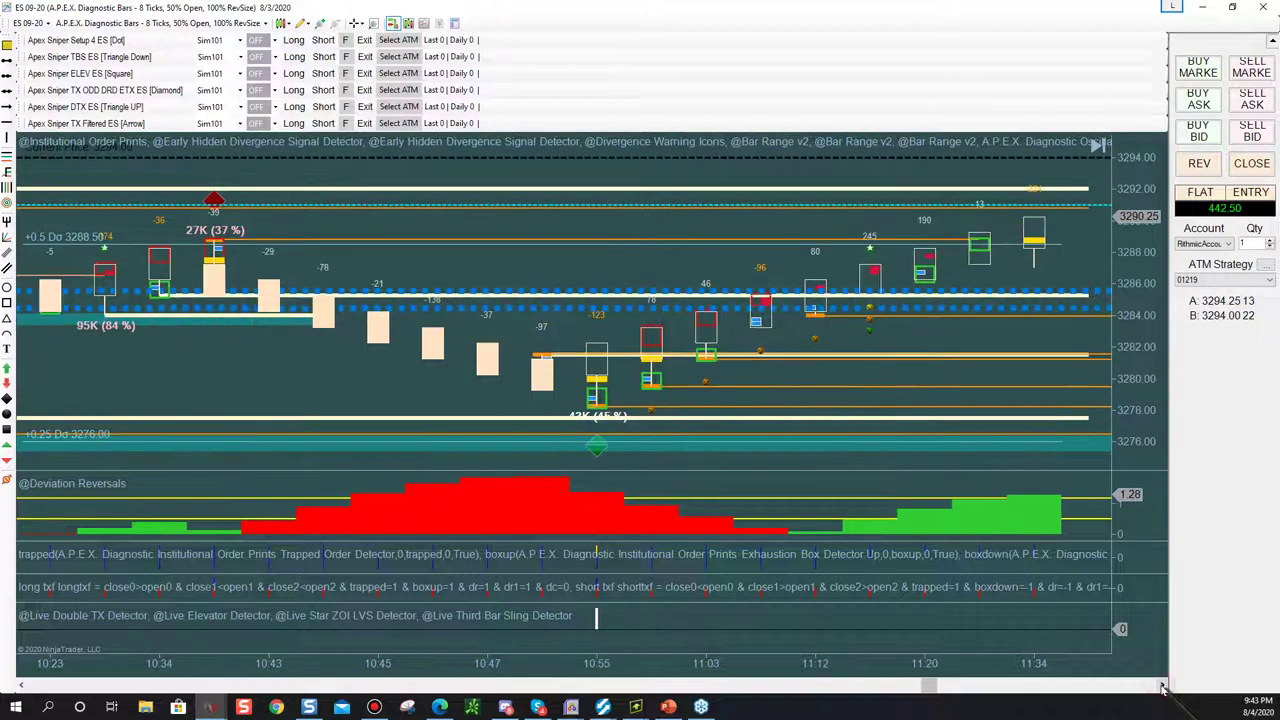
pyautogui.click(1162, 688)
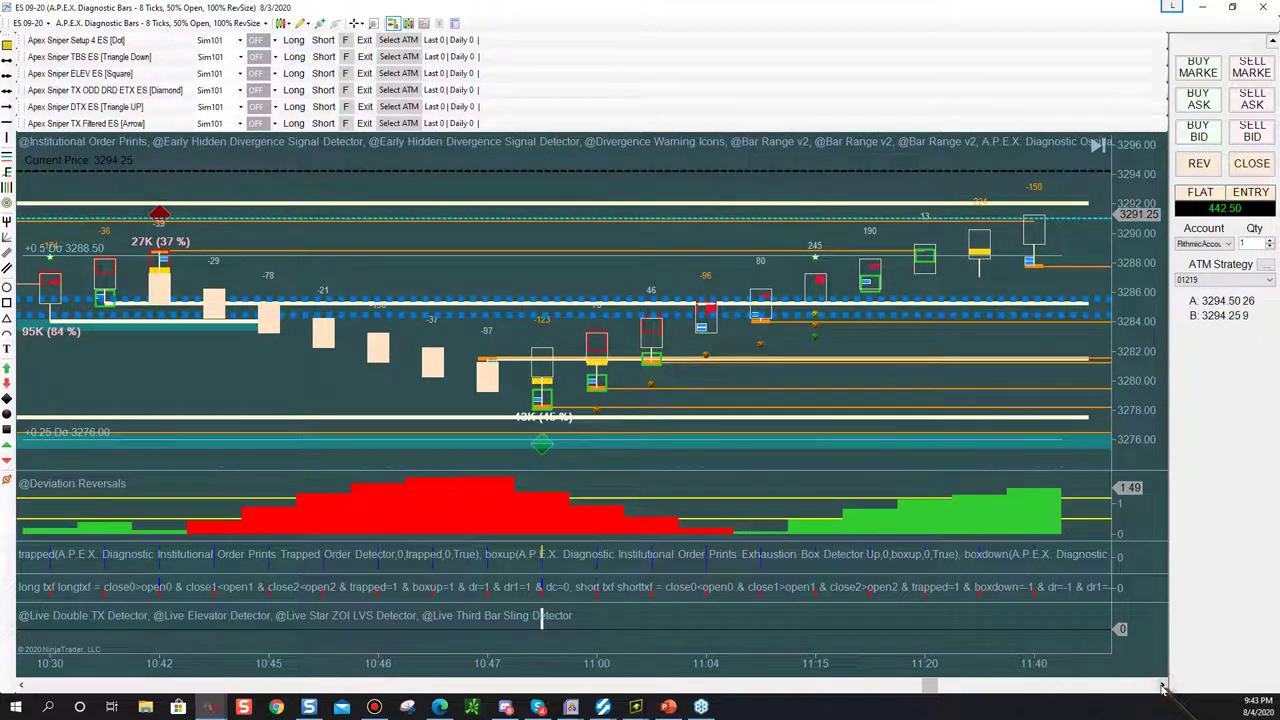
pyautogui.click(1162, 688)
pyautogui.click(1162, 688)
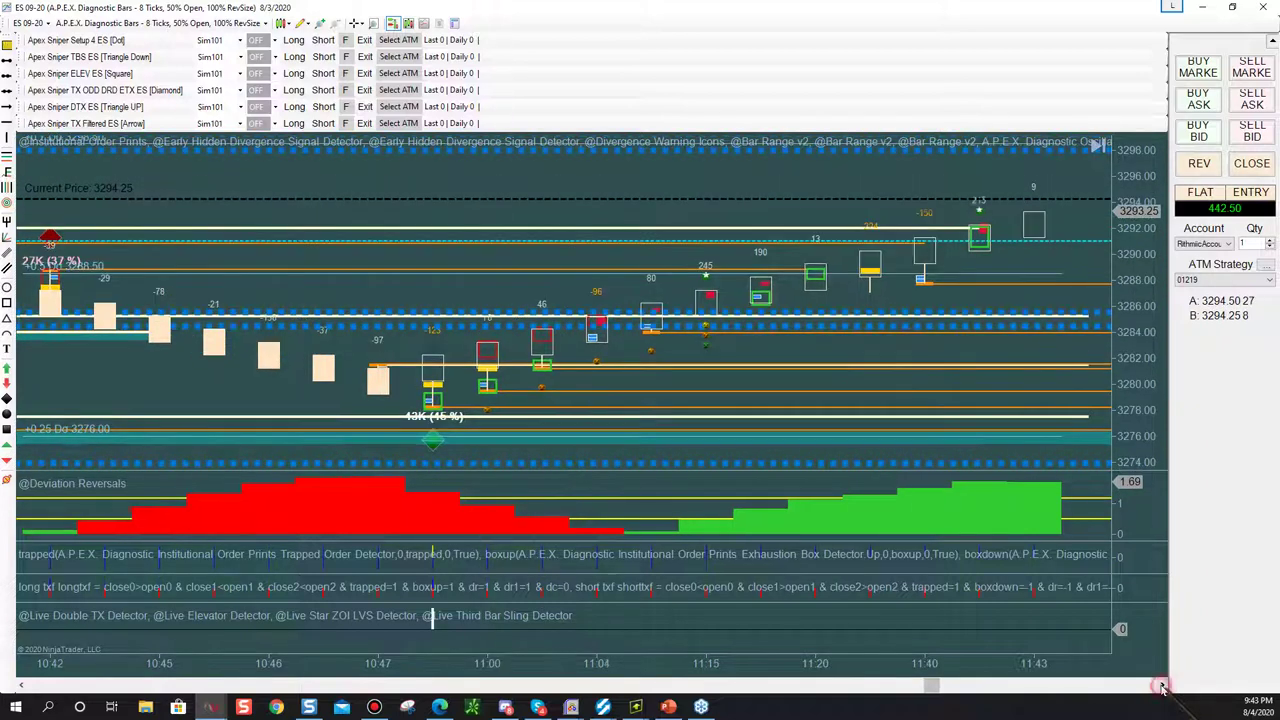
pyautogui.click(1162, 688)
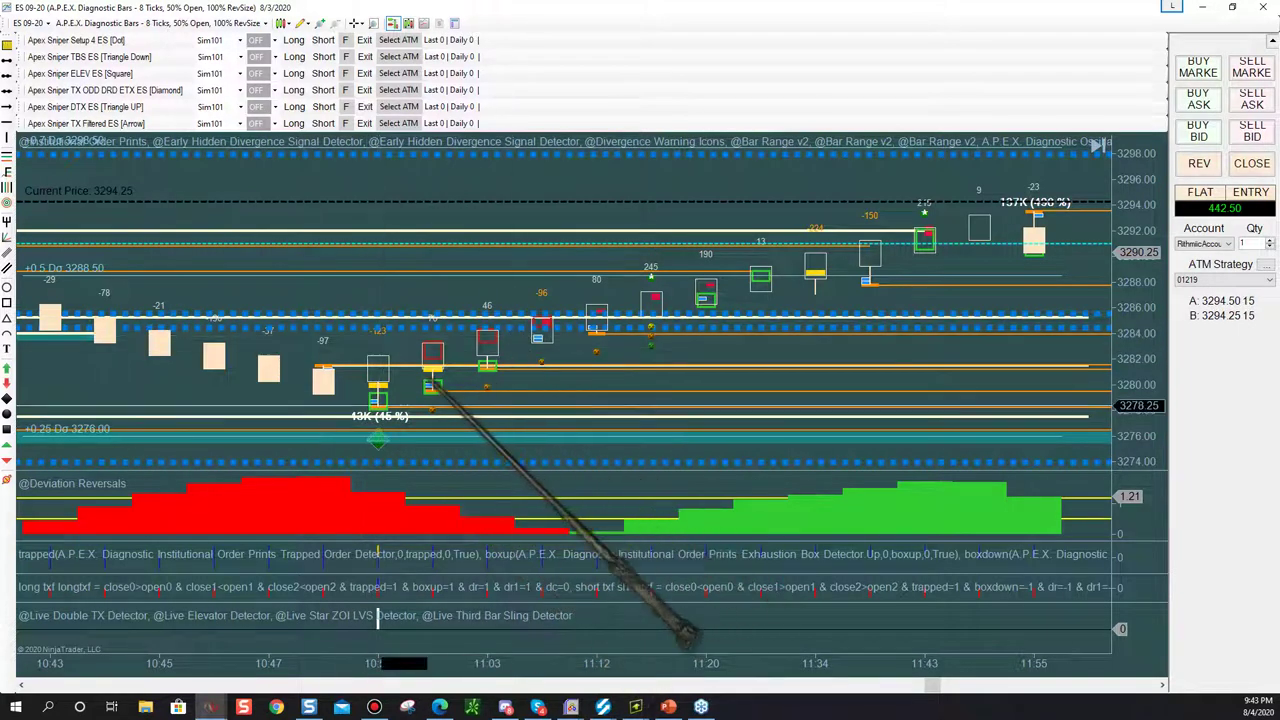
# Compare the ES decline from about 10:42 with the 10:55 reversal signal and the bars right after it
pyautogui.scroll(3, 410, 440)
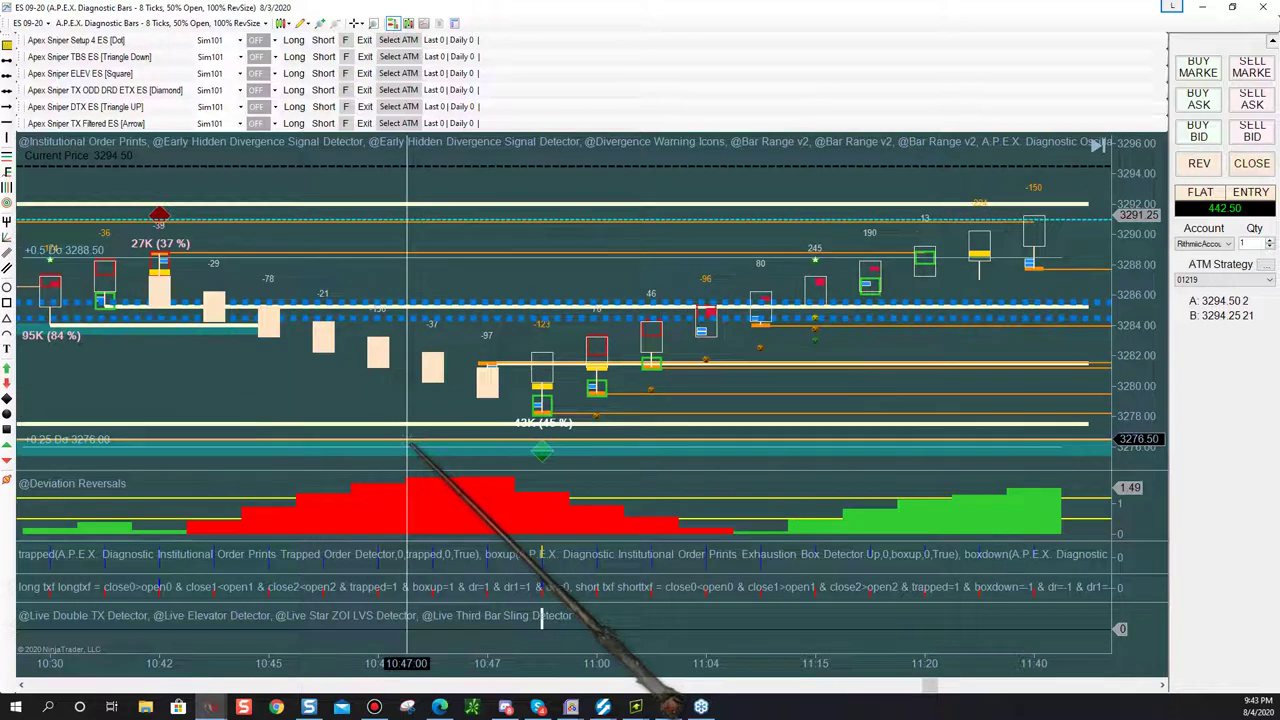
pyautogui.scroll(-3, 193, 400)
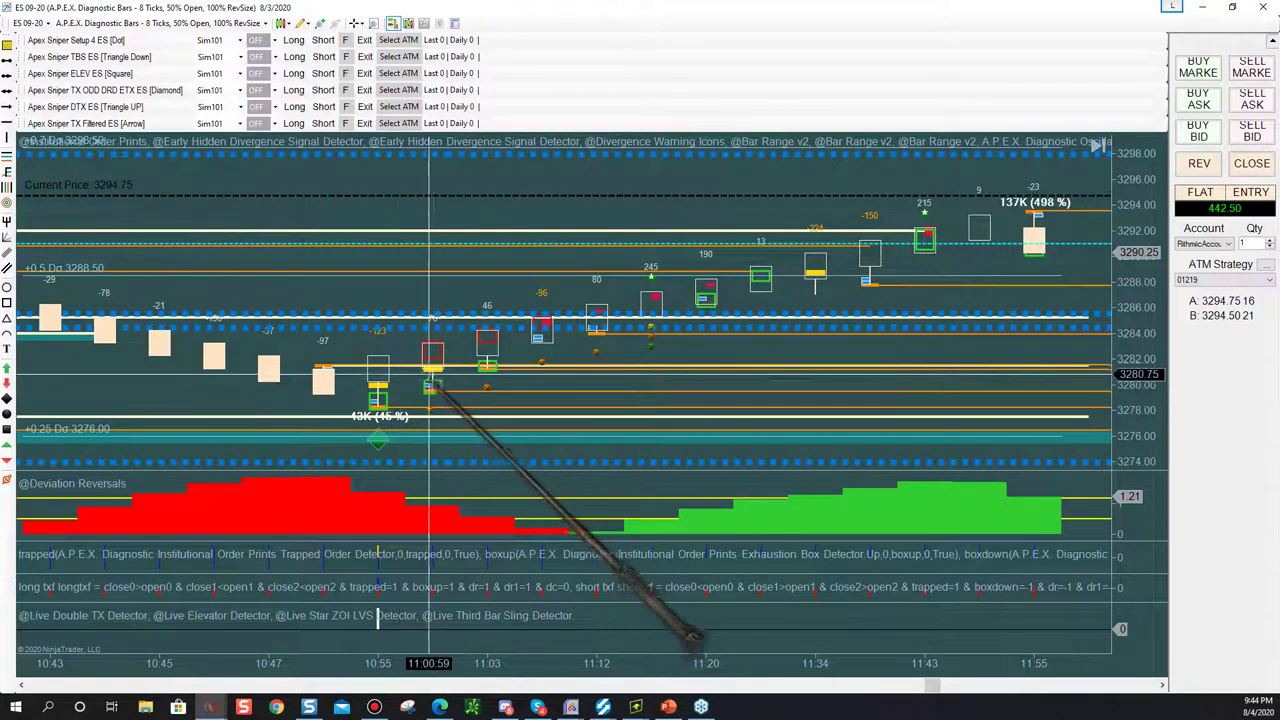
pyautogui.scroll(5, 412, 384)
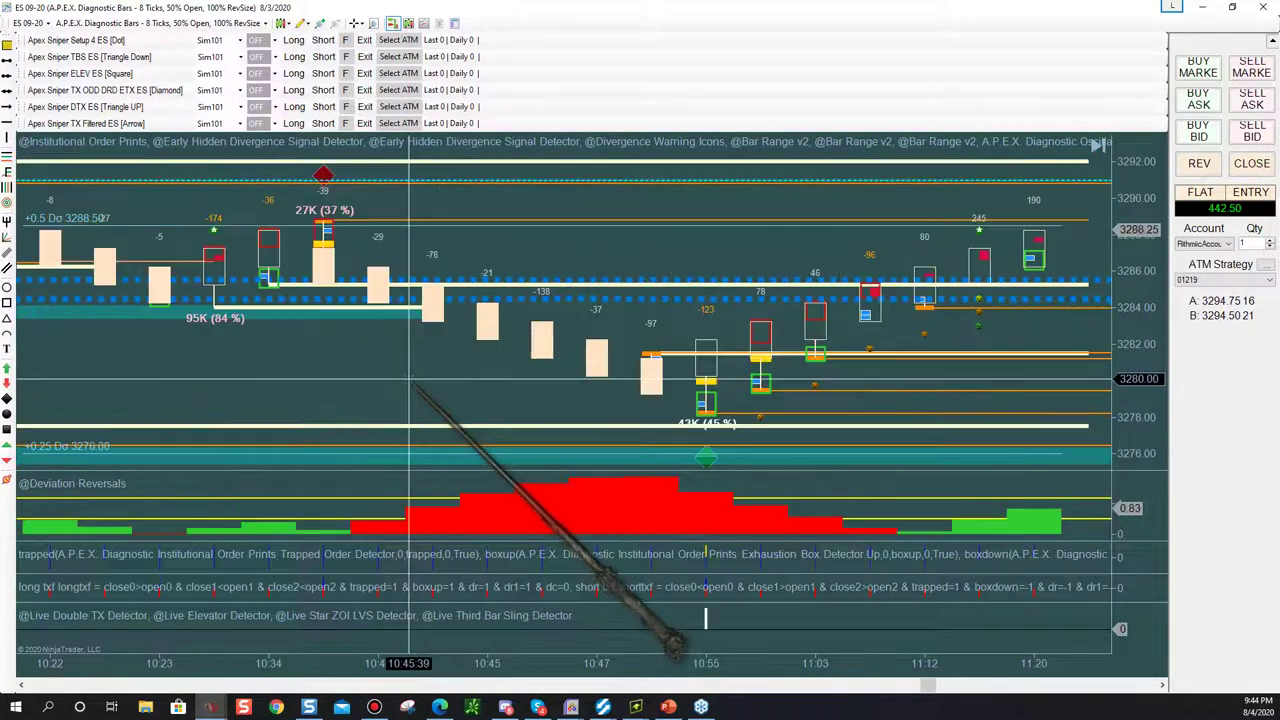
pyautogui.scroll(2, 412, 384)
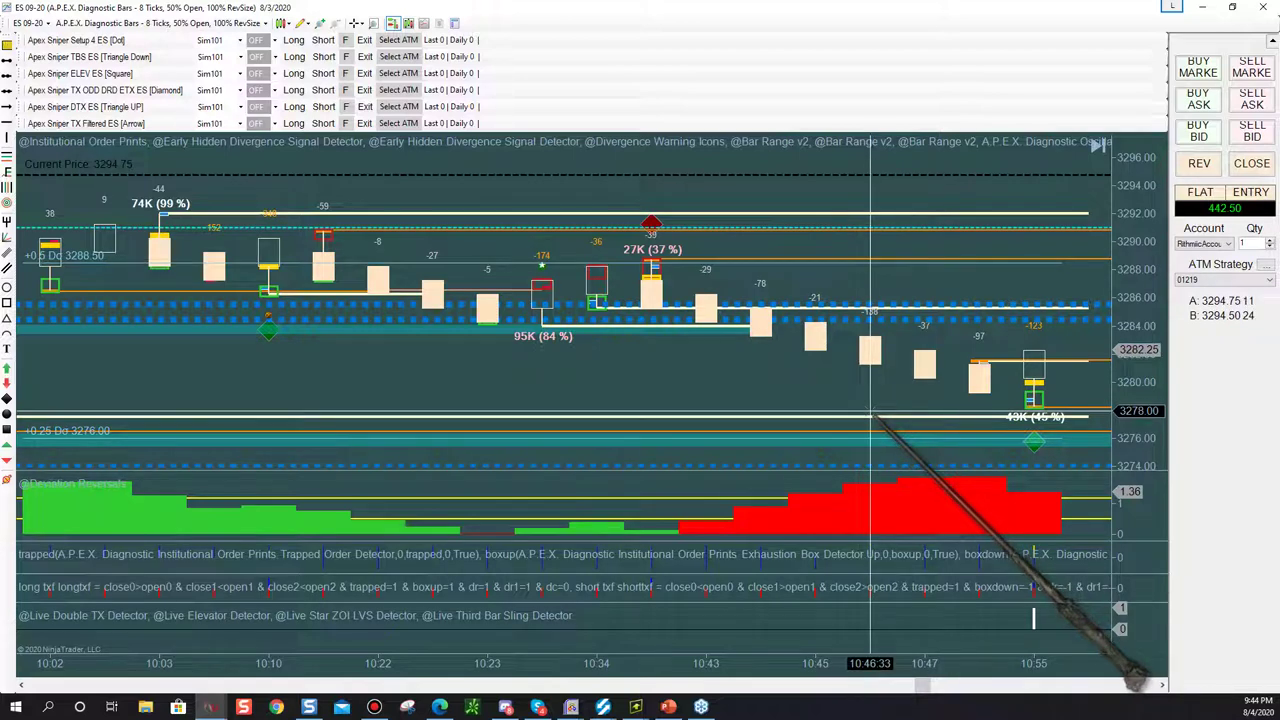
pyautogui.scroll(-3, 870, 415)
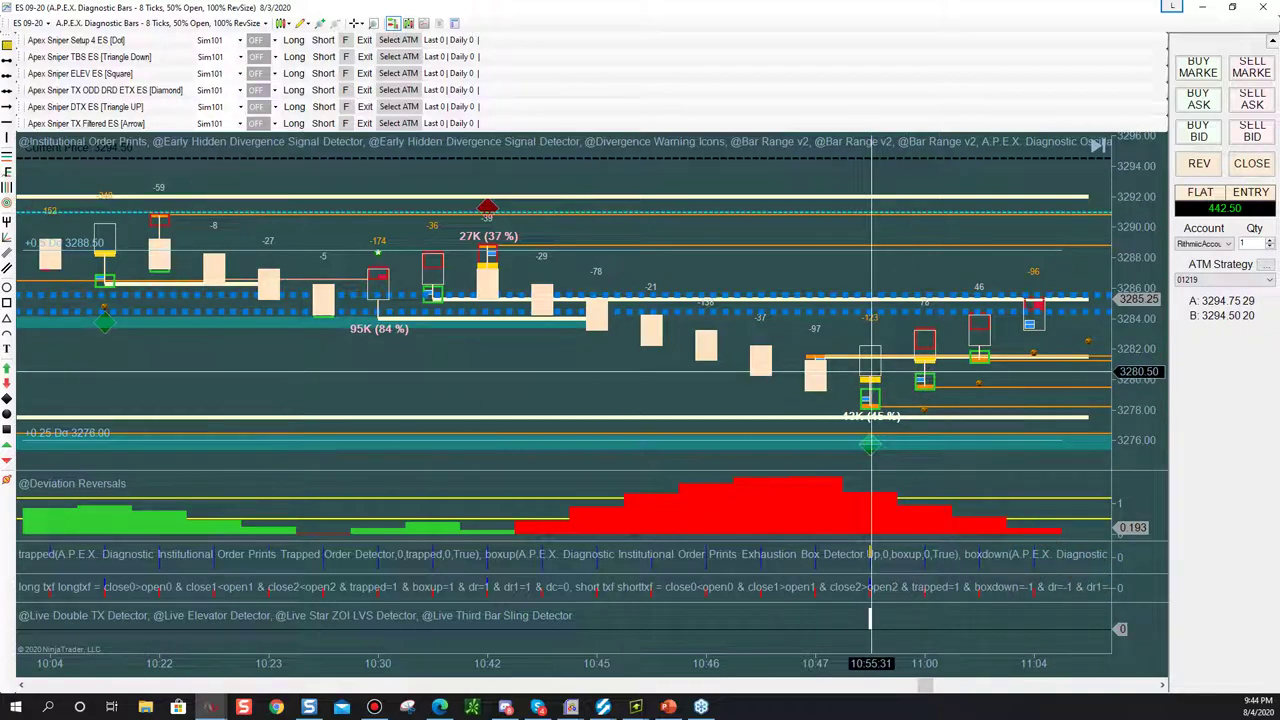
# Return to the NQ 30-second chart showing the choppy range from about 13:17 to 14:20
pyautogui.moveTo(0, 88); pyautogui.dragTo(470, 90)
pyautogui.doubleClick(470, 88)
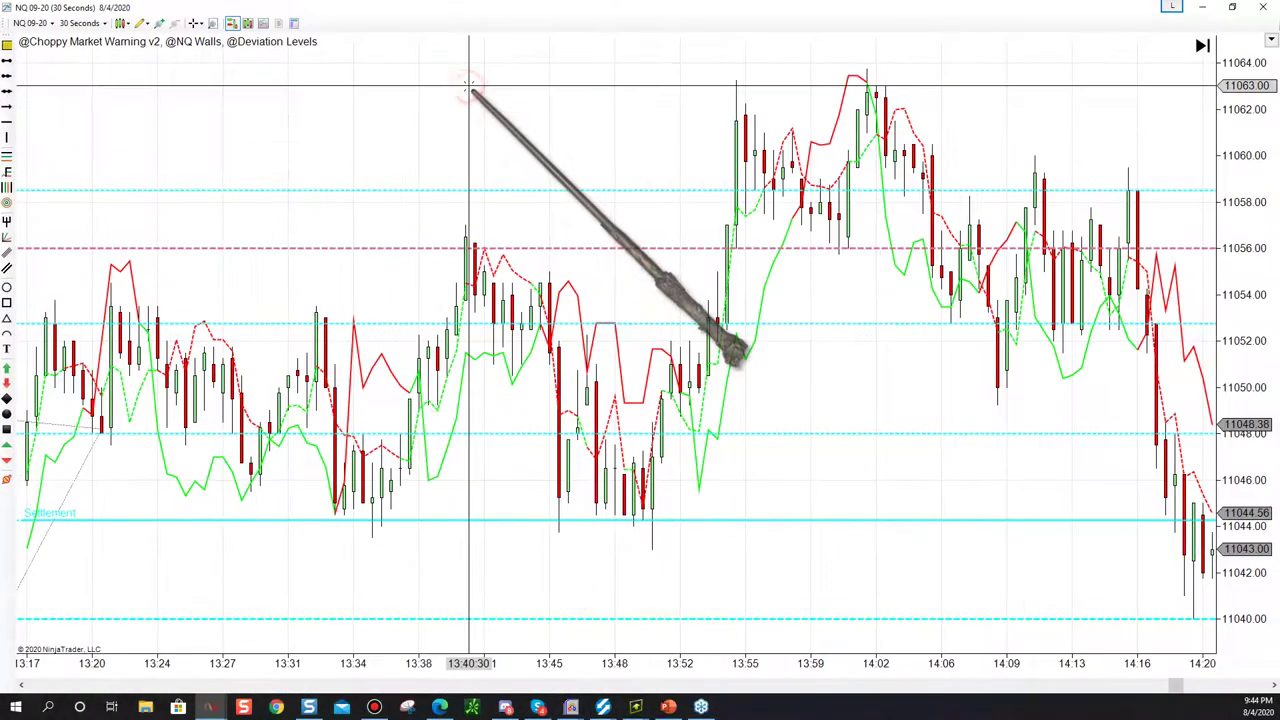
# Look back through the NQ 30-second price action from about 14:20 to about 10:30
pyautogui.scroll(5, 500, 232)
pyautogui.scroll(10, 493, 235)
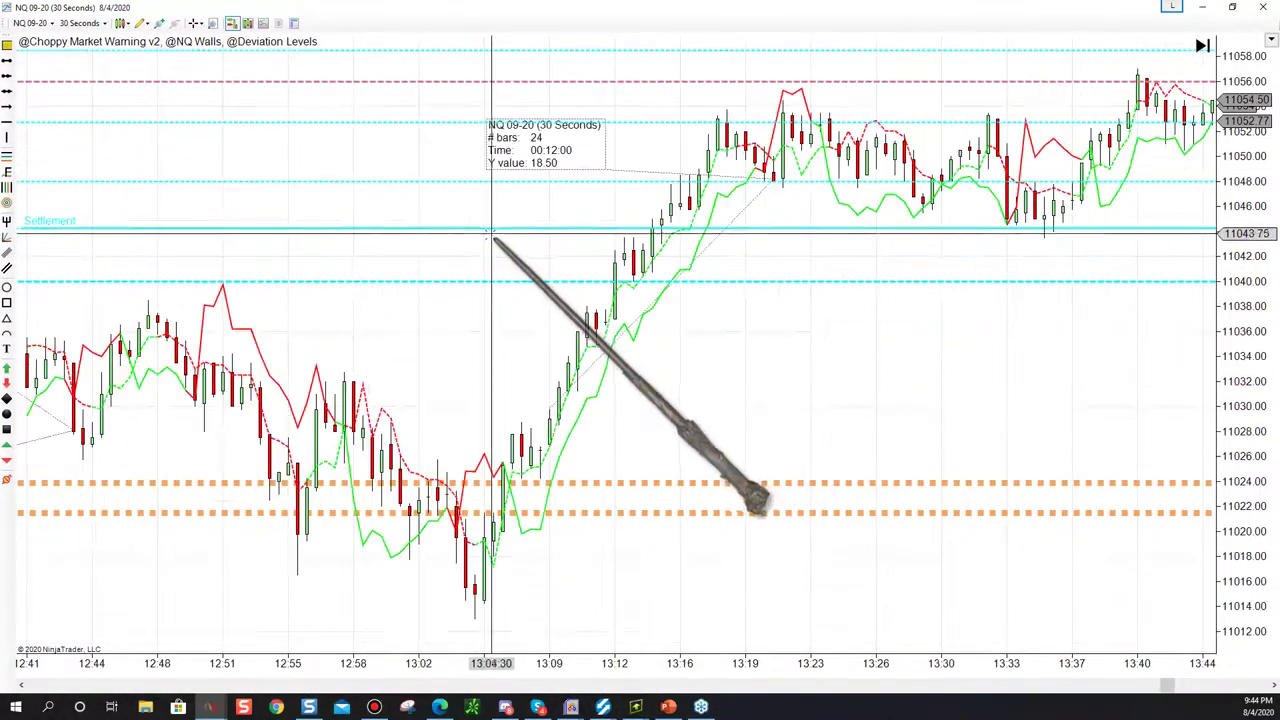
pyautogui.scroll(9, 445, 256)
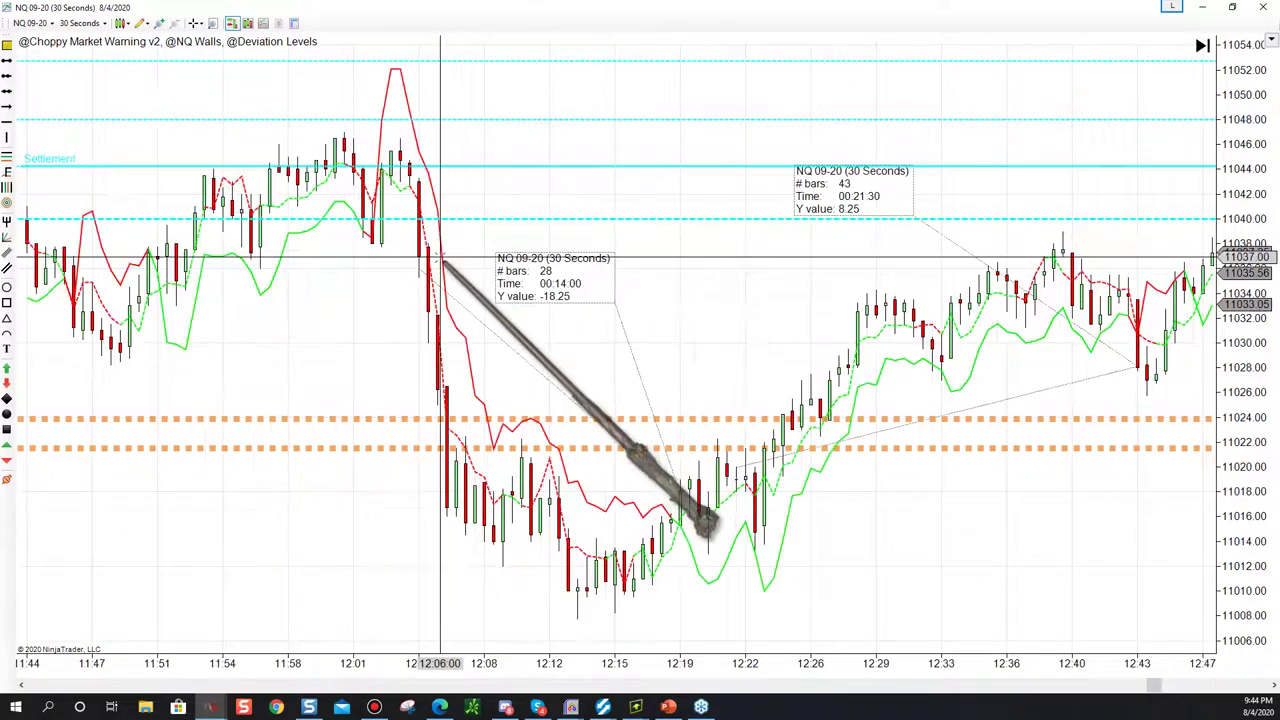
pyautogui.scroll(6, 437, 268)
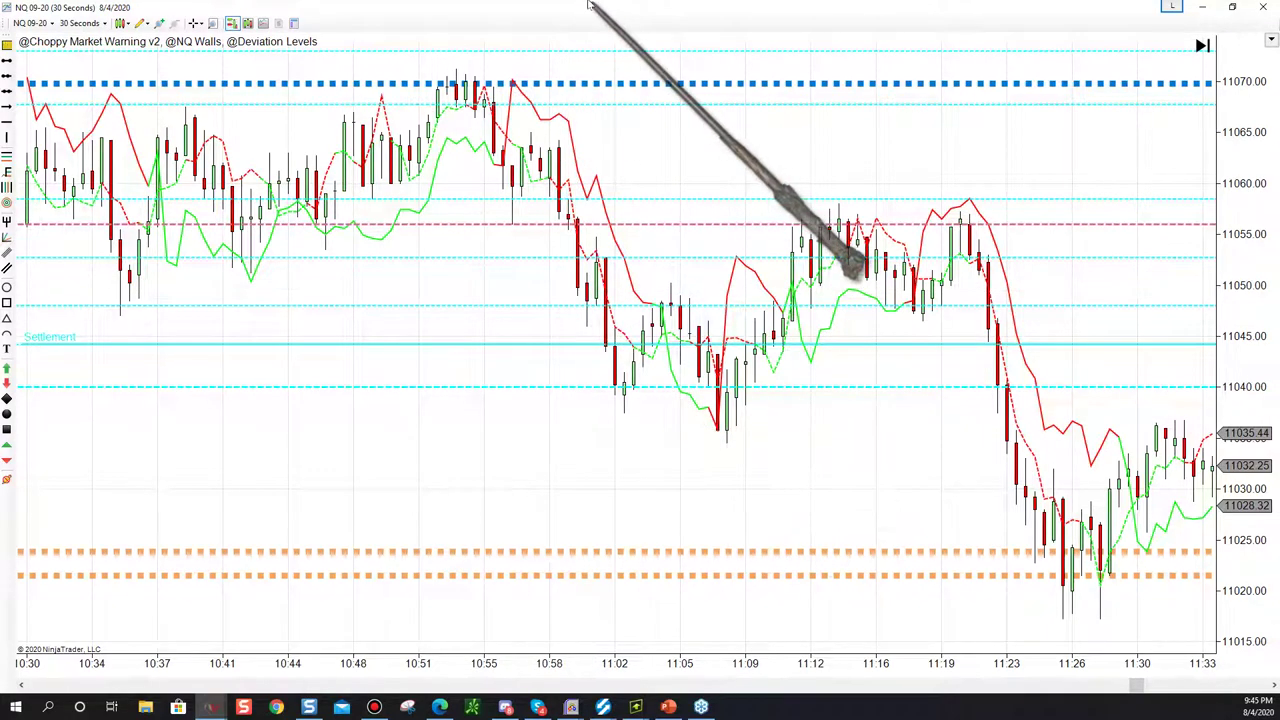
# Move the NQ 30-second chart window out of the way of the ES Diagnostic Bars chart
pyautogui.doubleClick(680, 11)
pyautogui.moveTo(668, 20); pyautogui.dragTo(535, 20)
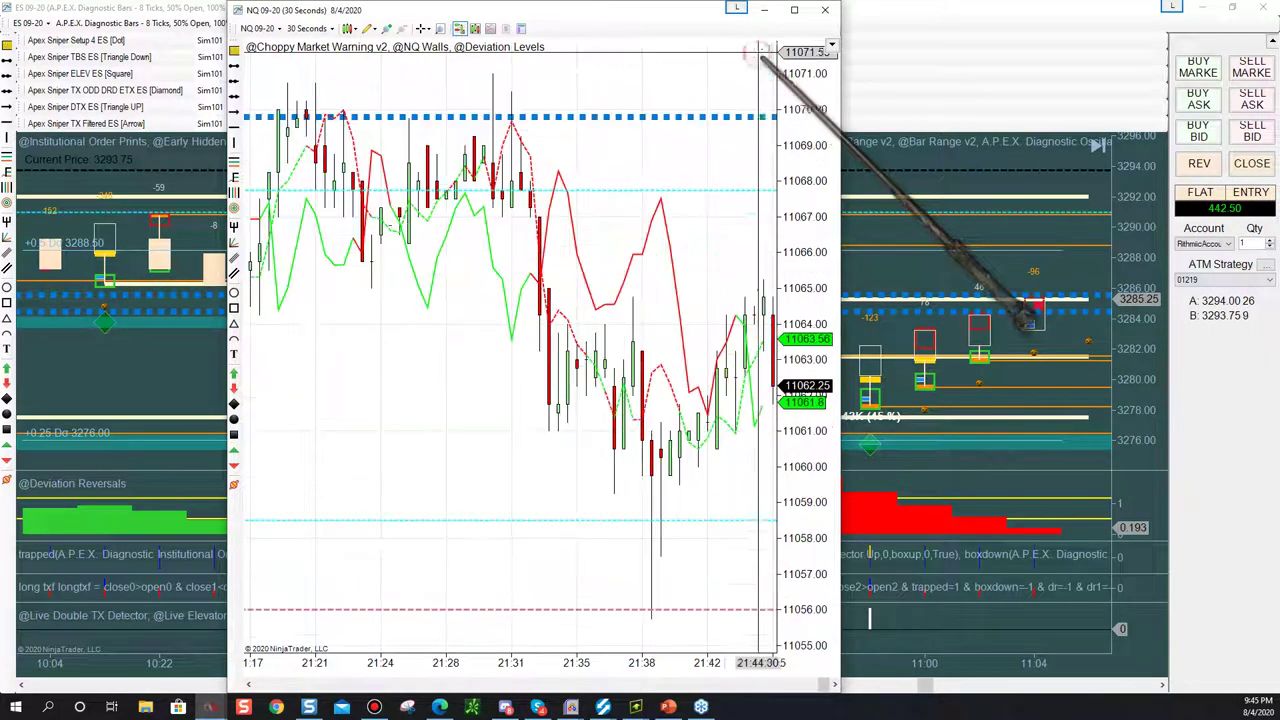
pyautogui.doubleClick(637, 12)
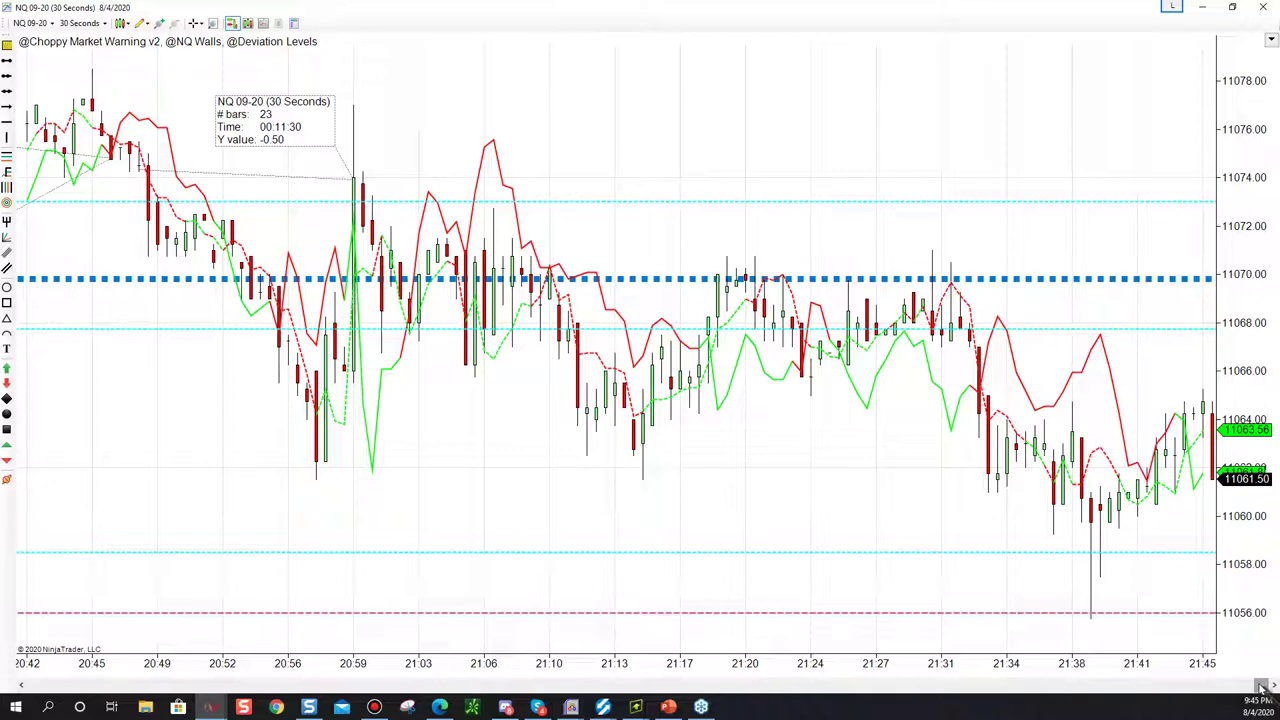
pyautogui.doubleClick(714, 25)
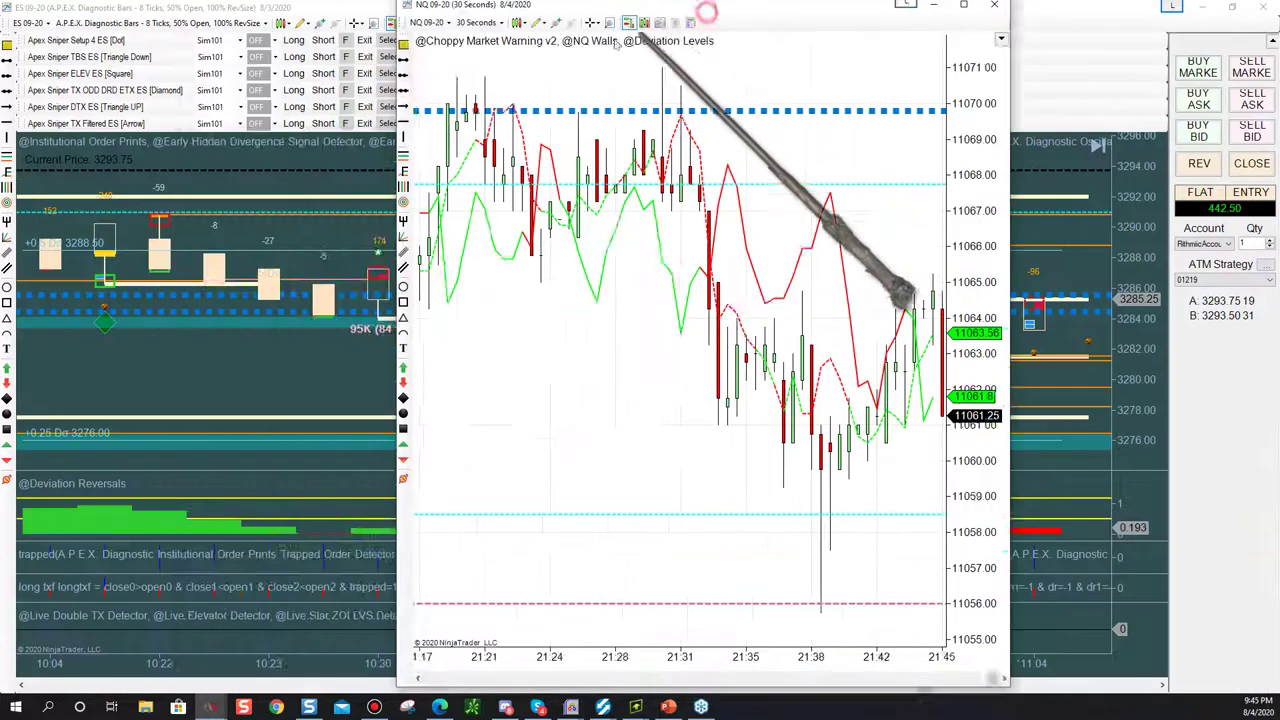
pyautogui.moveTo(714, 25); pyautogui.dragTo(35, 141)
pyautogui.click(6, 150)
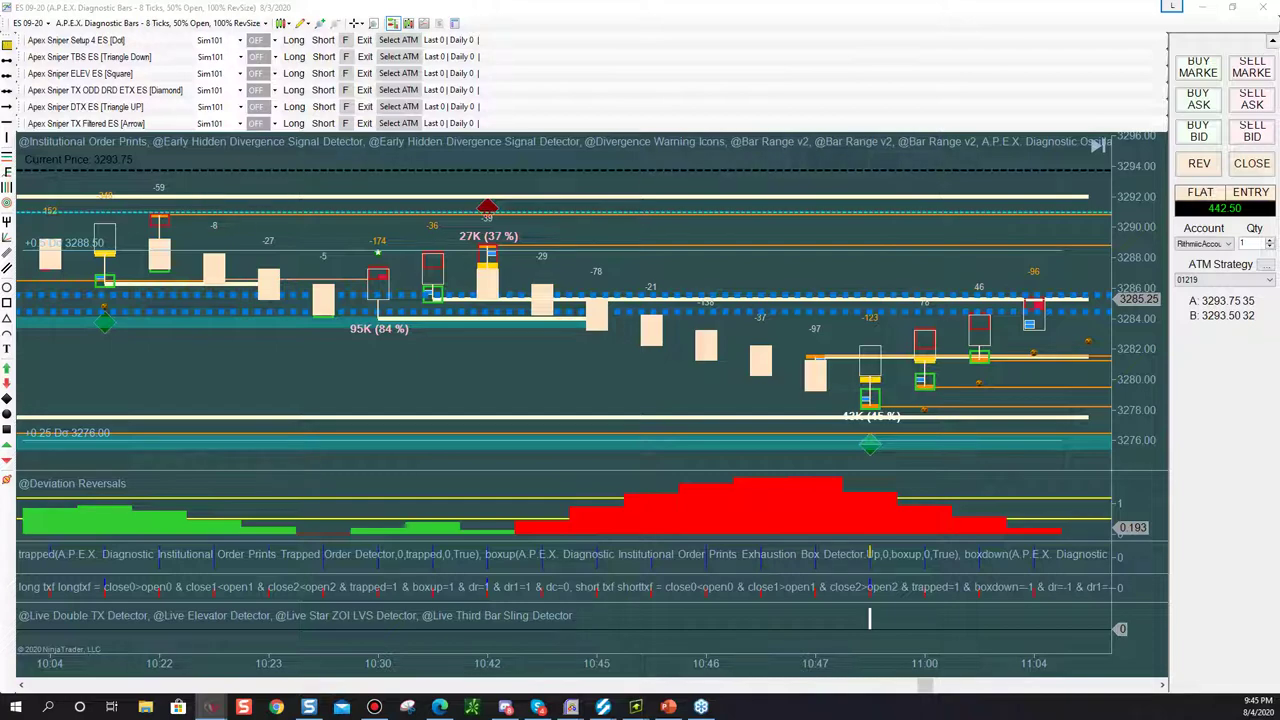
# Bring up the ES 30-second chart window and maximize it
pyautogui.hotkey('alt', 'Tab')
pyautogui.moveTo(554, 63); pyautogui.dragTo(553, 62)
pyautogui.doubleClick(553, 62)
pyautogui.middleClick(843, 357)
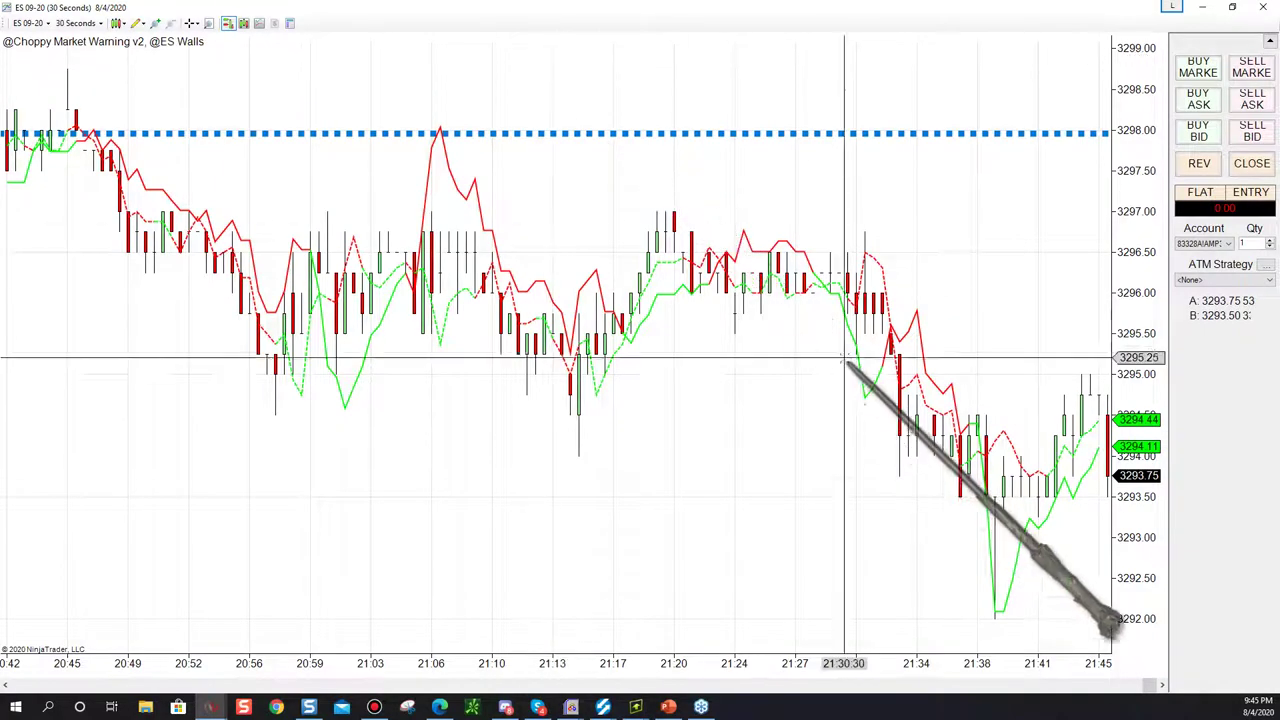
# Look back through the ES 30-second chart from about 21:45 to the morning moves between about 9:18 and 11:00
pyautogui.scroll(5, 840, 375)
pyautogui.scroll(15, 825, 383)
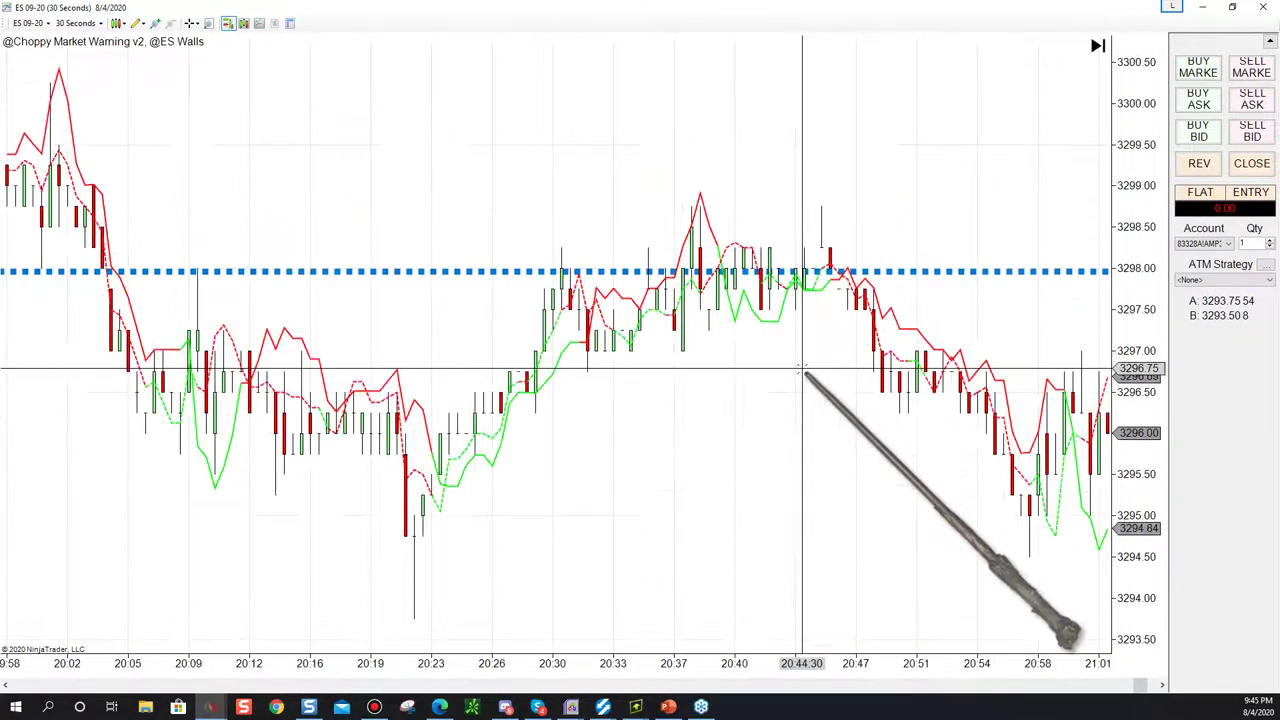
pyautogui.scroll(15, 803, 370)
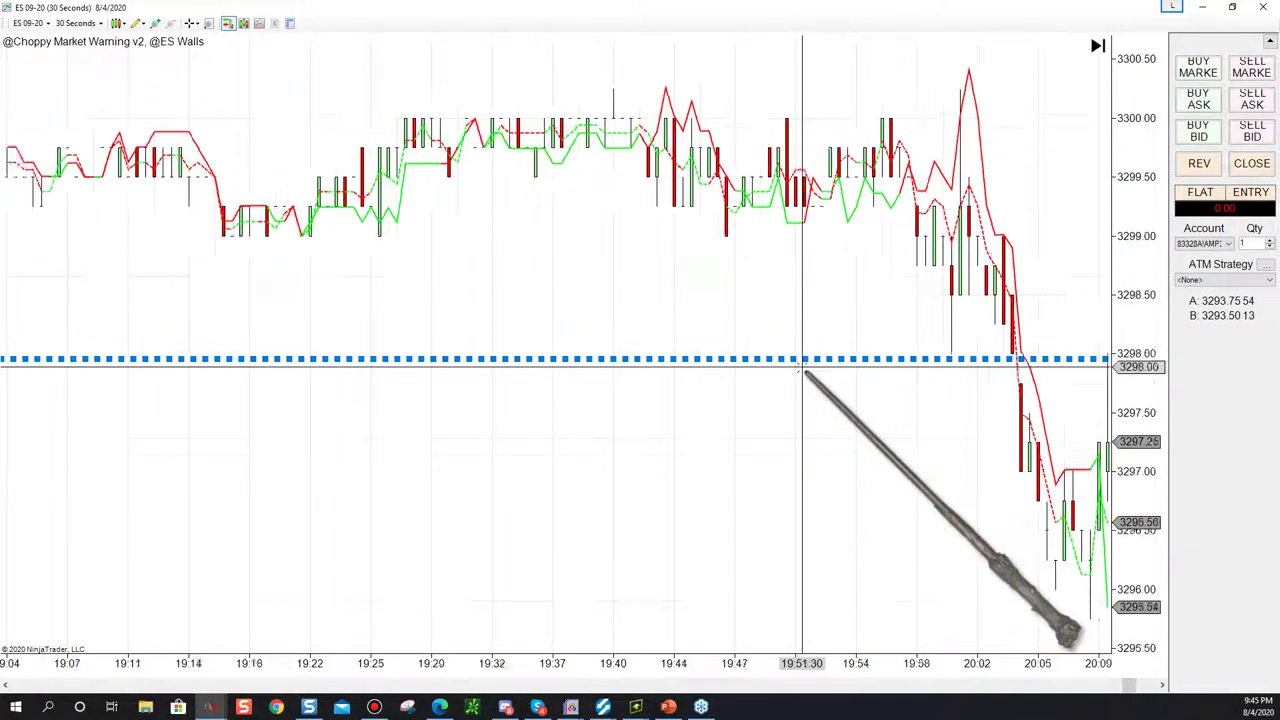
pyautogui.scroll(5, 803, 368)
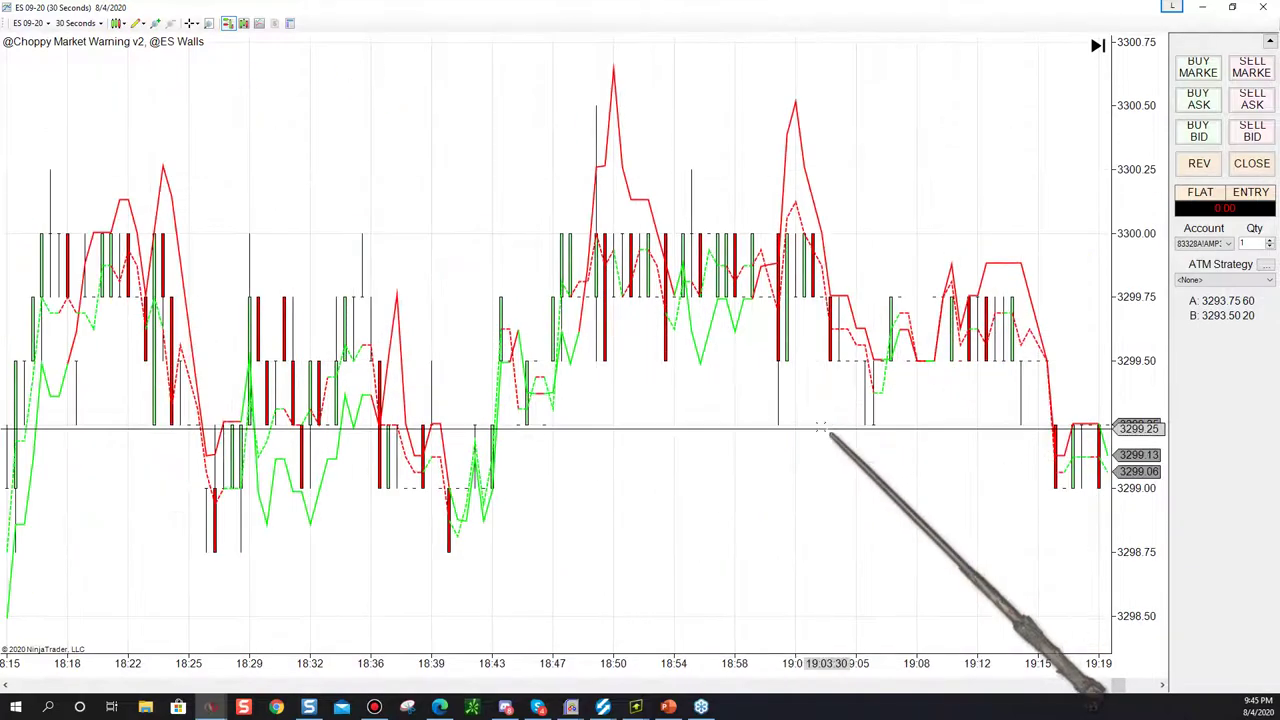
pyautogui.moveTo(1120, 690); pyautogui.dragTo(1025, 686)
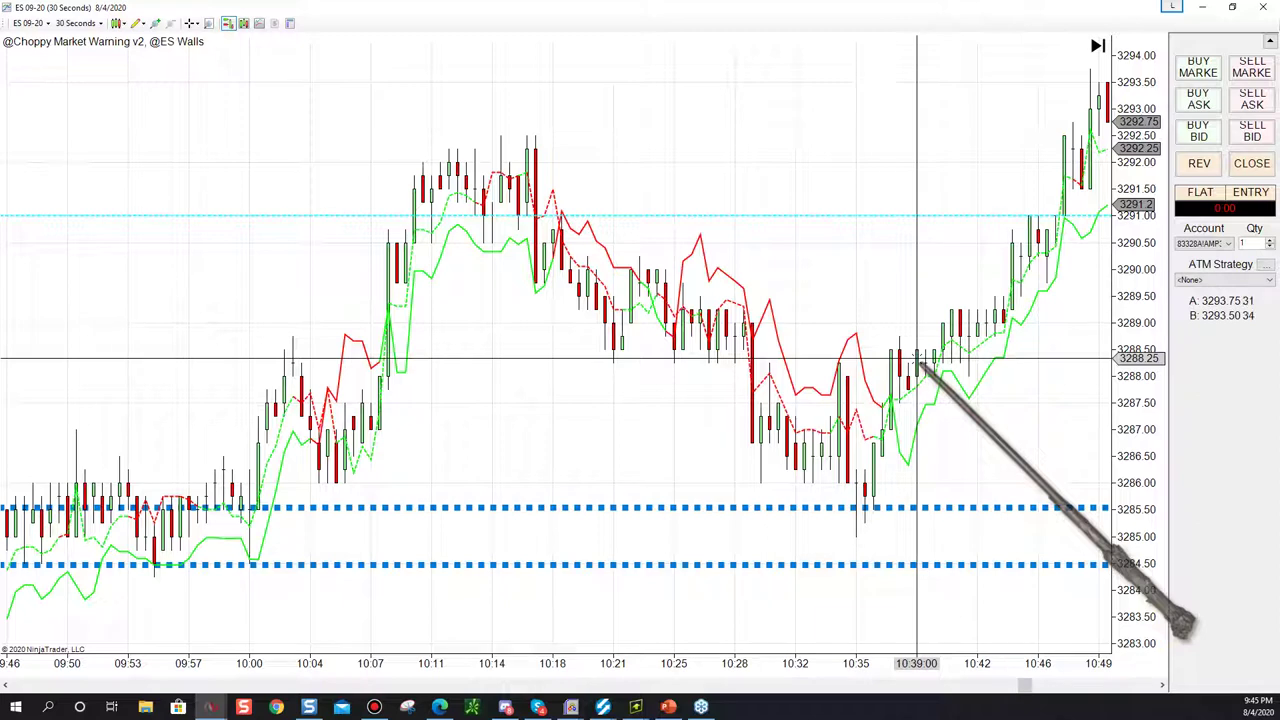
pyautogui.scroll(8, 917, 362)
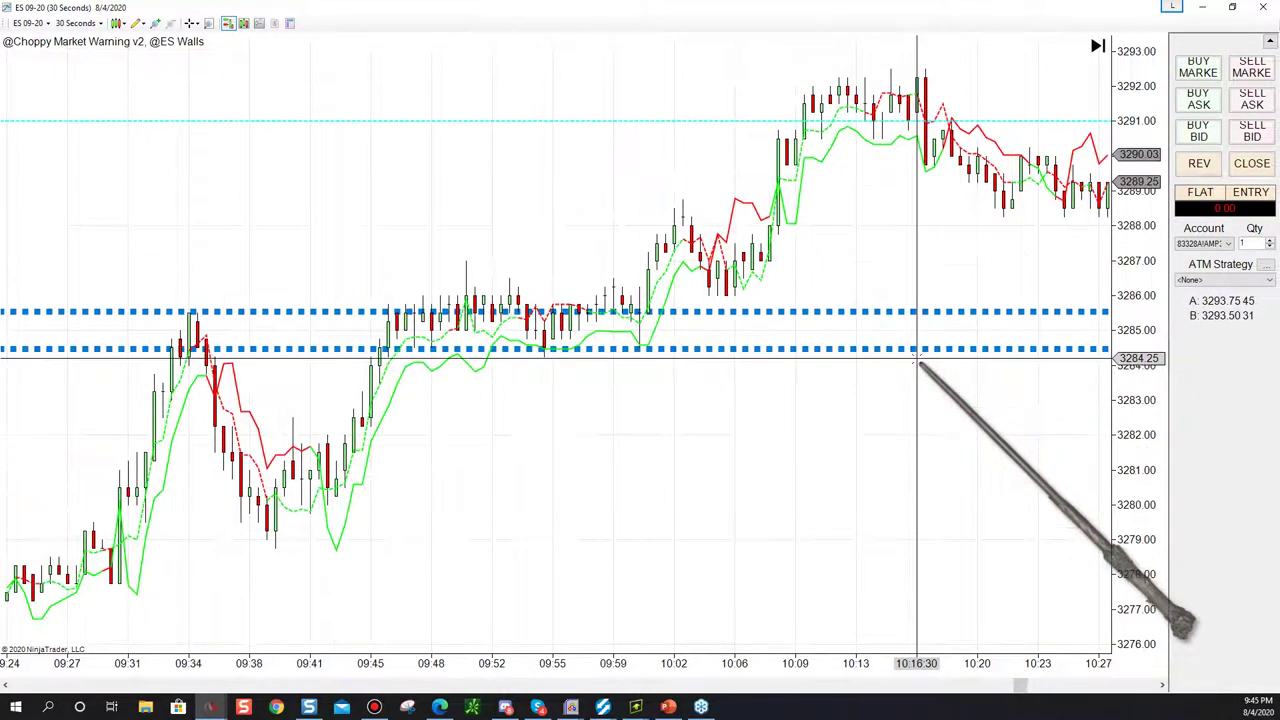
pyautogui.scroll(2, 917, 362)
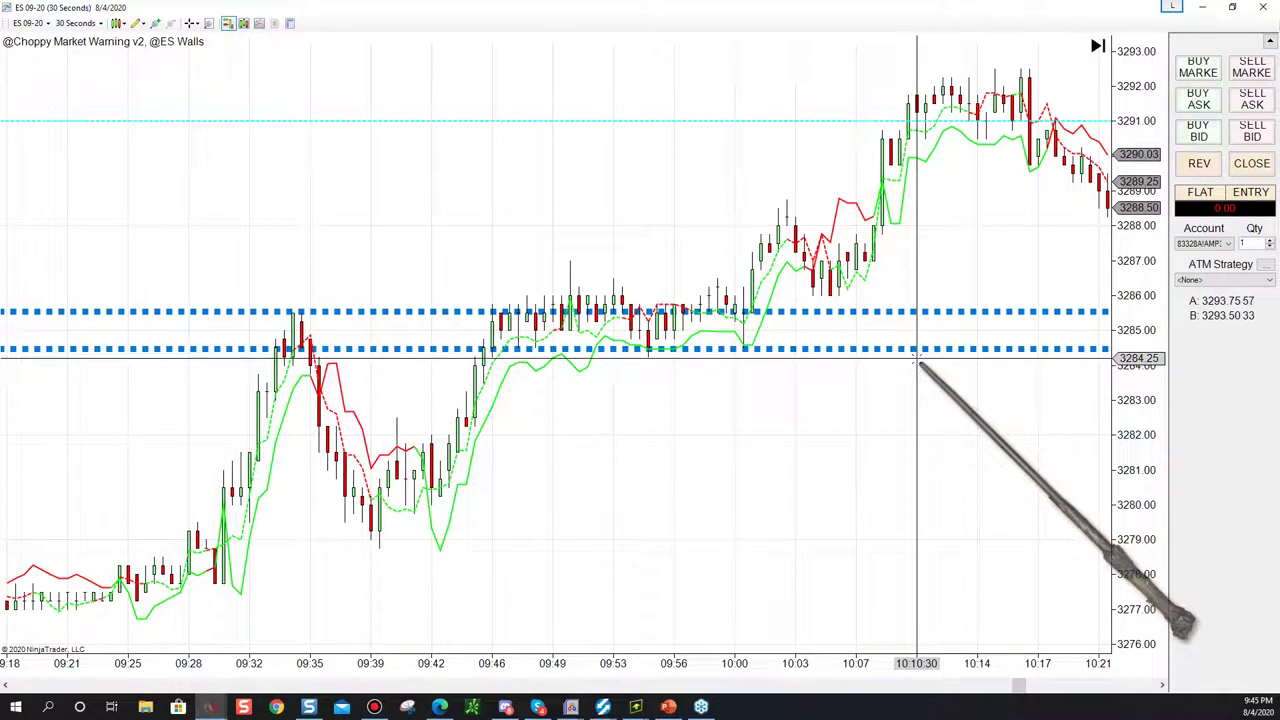
pyautogui.scroll(-2, 917, 362)
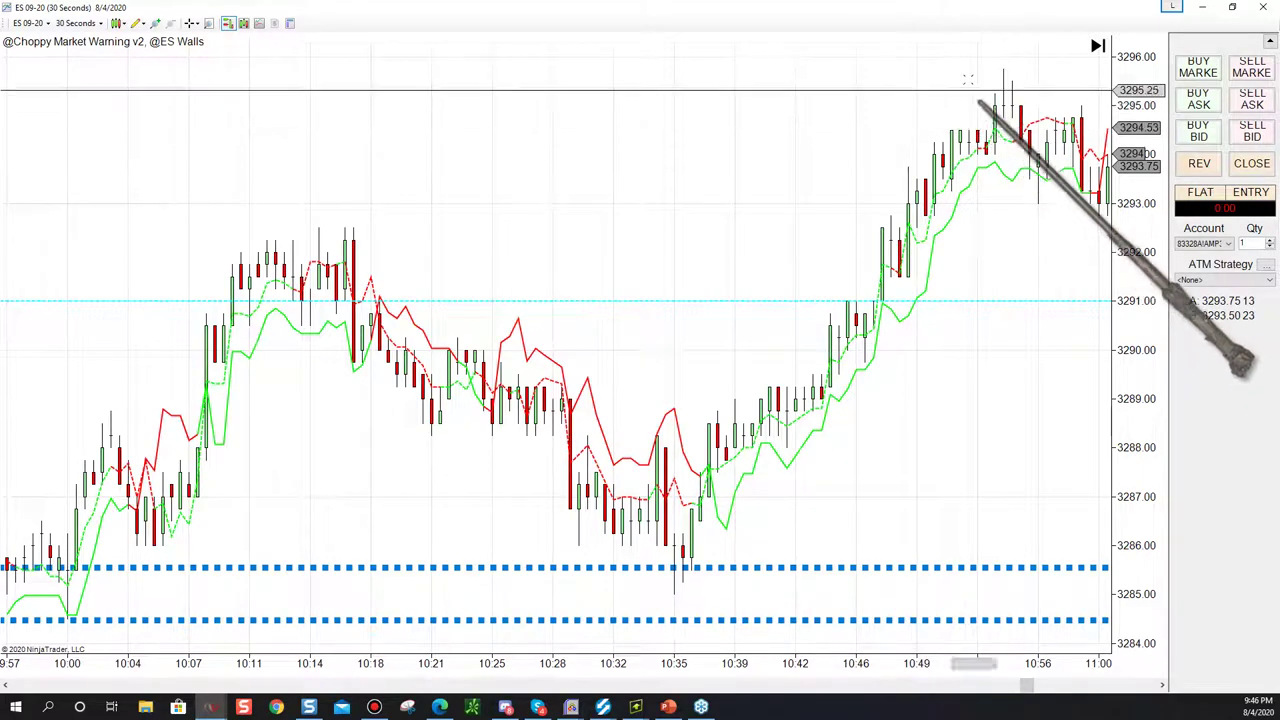
# Follow the ES 30-second bars forward from about 11:00 through the midday swings to the decline around 14:39
pyautogui.moveTo(894, 14); pyautogui.dragTo(519, 62)
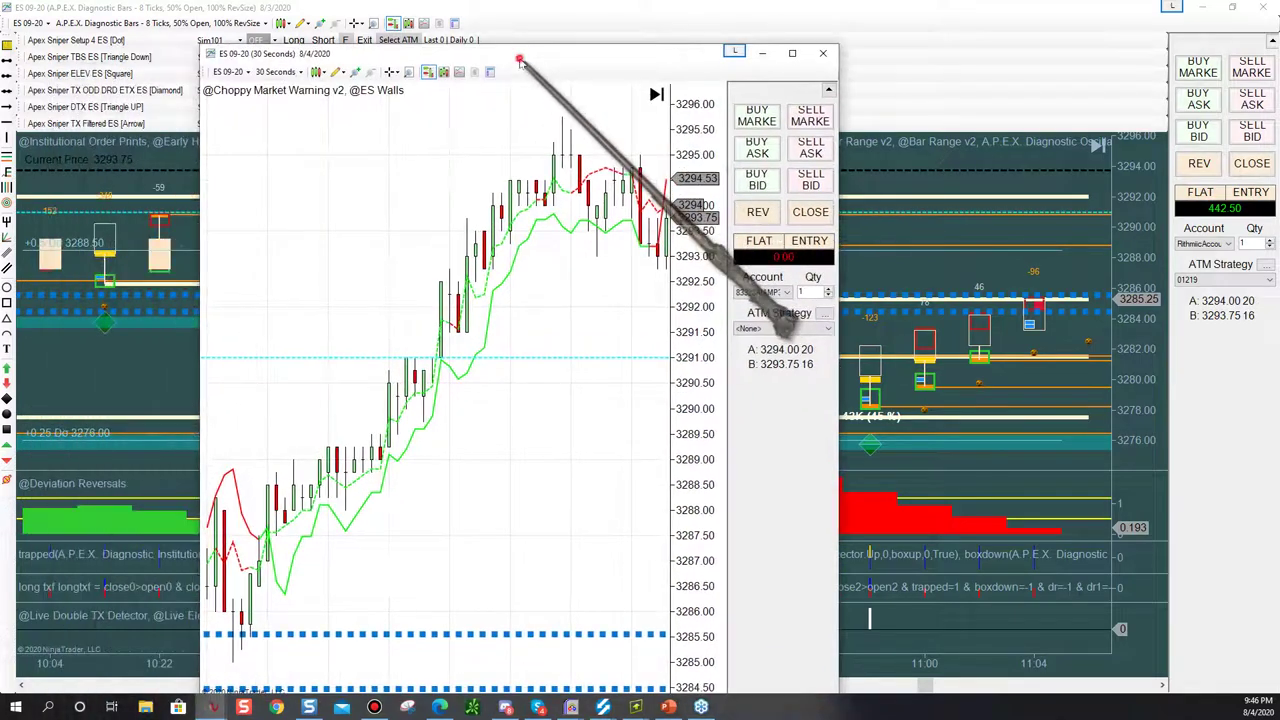
pyautogui.doubleClick(519, 60)
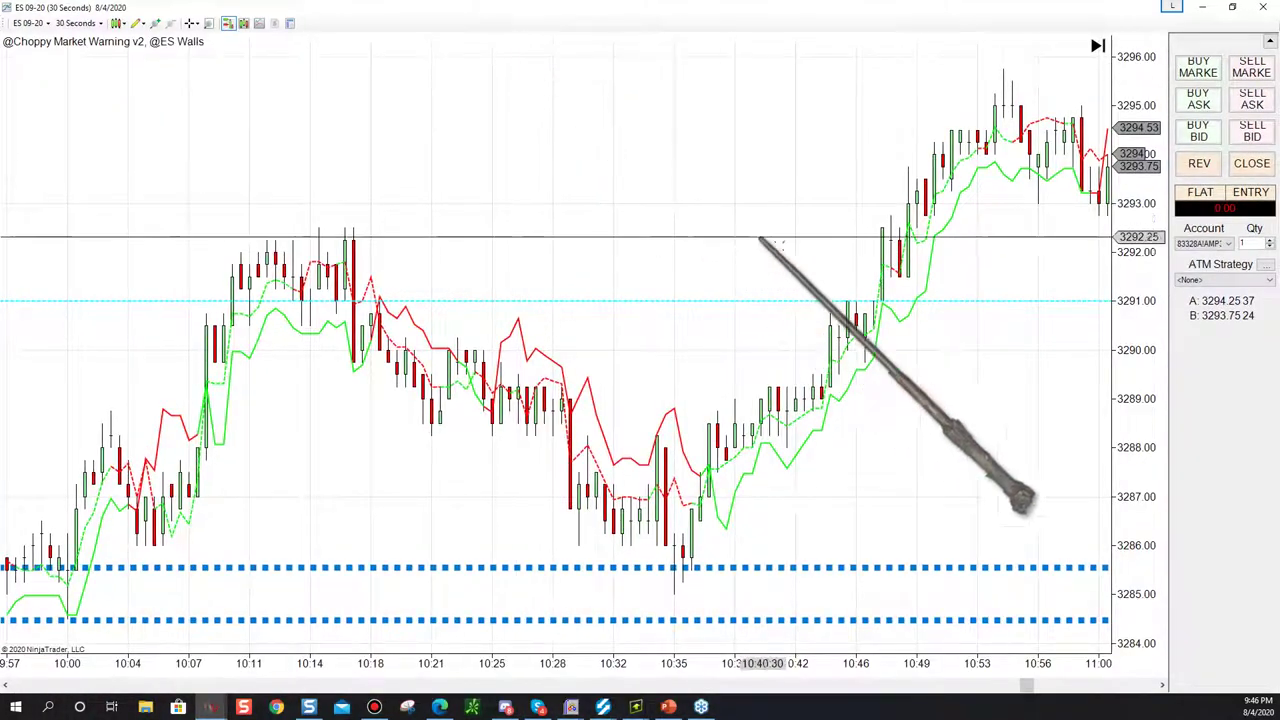
pyautogui.scroll(-3, 880, 250)
pyautogui.scroll(-8, 880, 250)
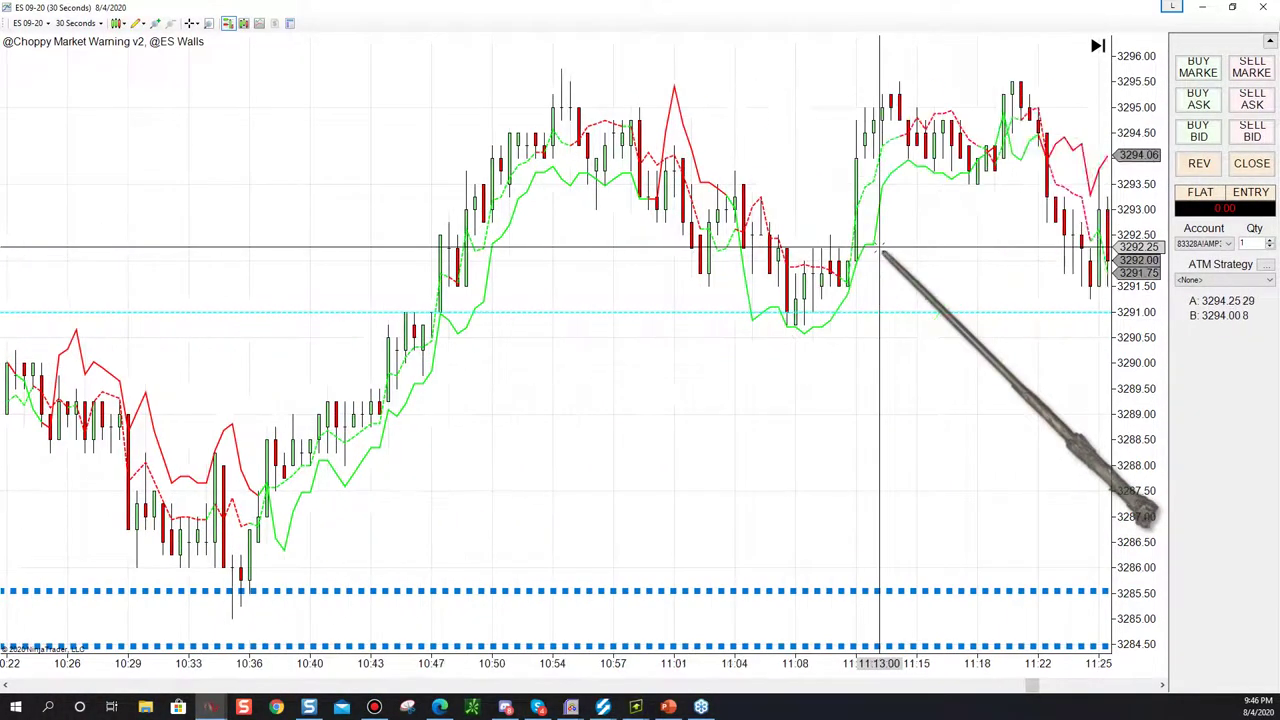
pyautogui.scroll(-5, 880, 250)
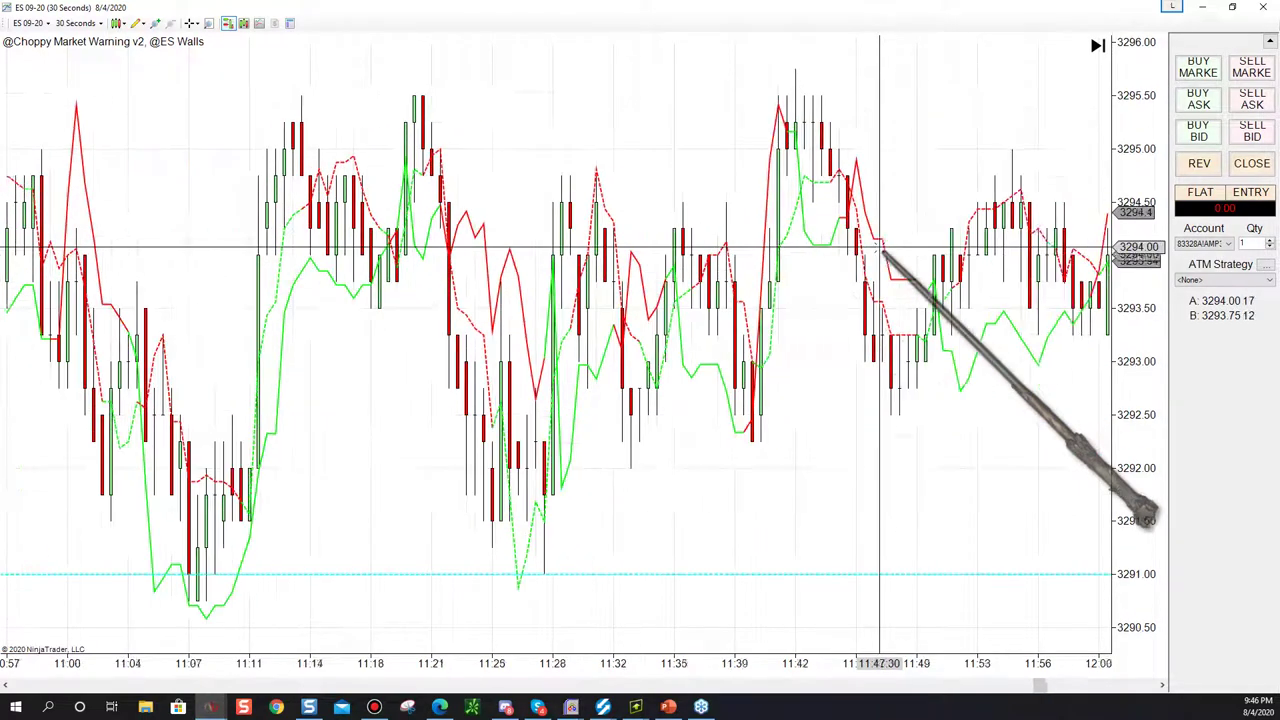
pyautogui.scroll(-7, 880, 247)
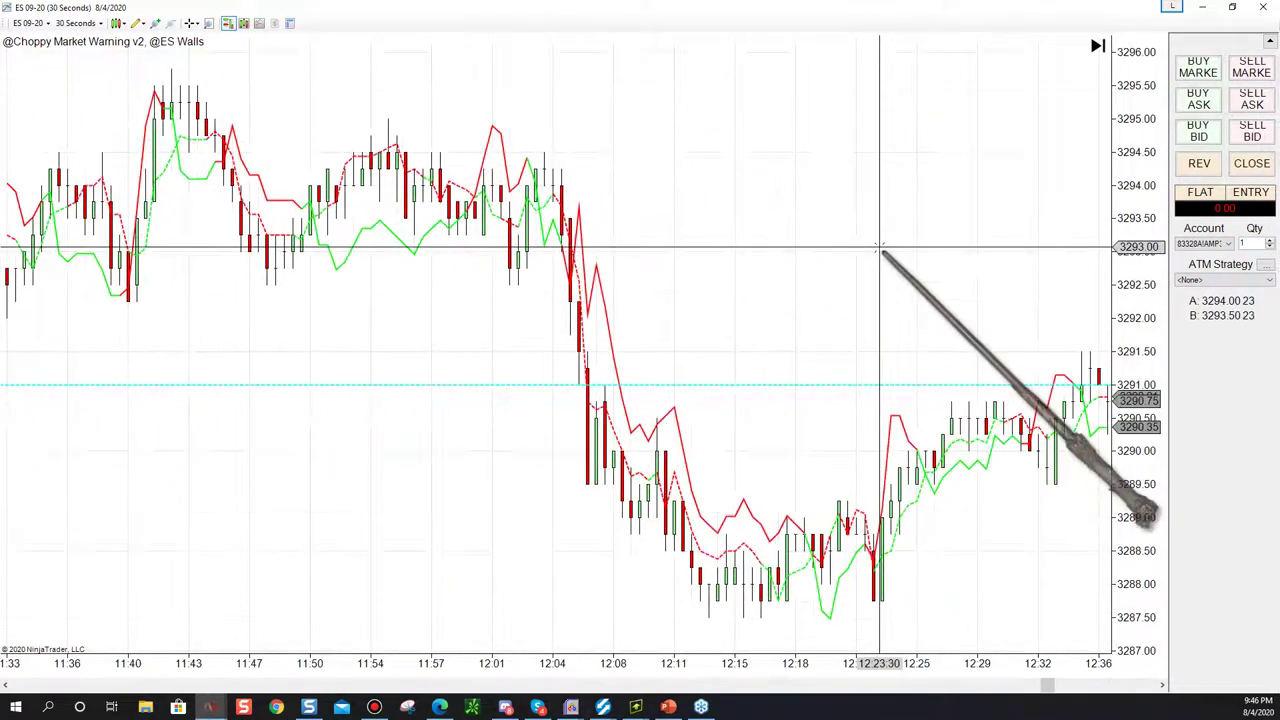
pyautogui.scroll(-7, 880, 247)
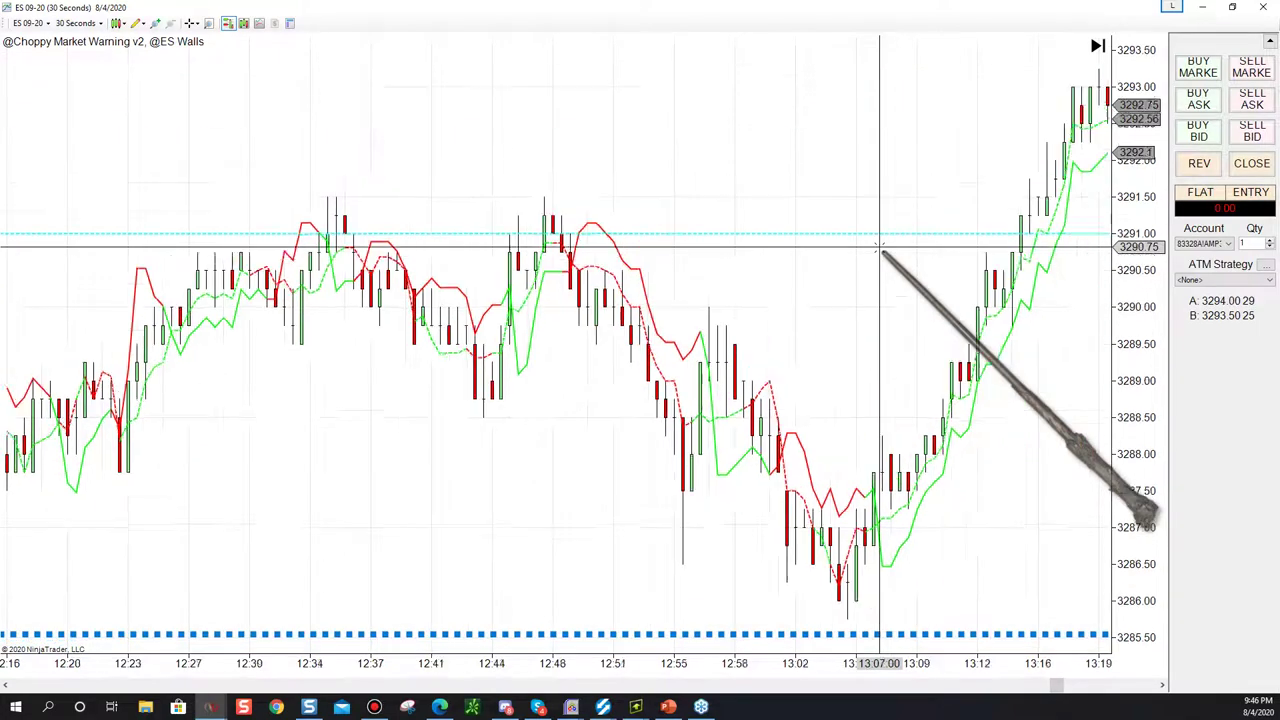
pyautogui.scroll(-7, 880, 247)
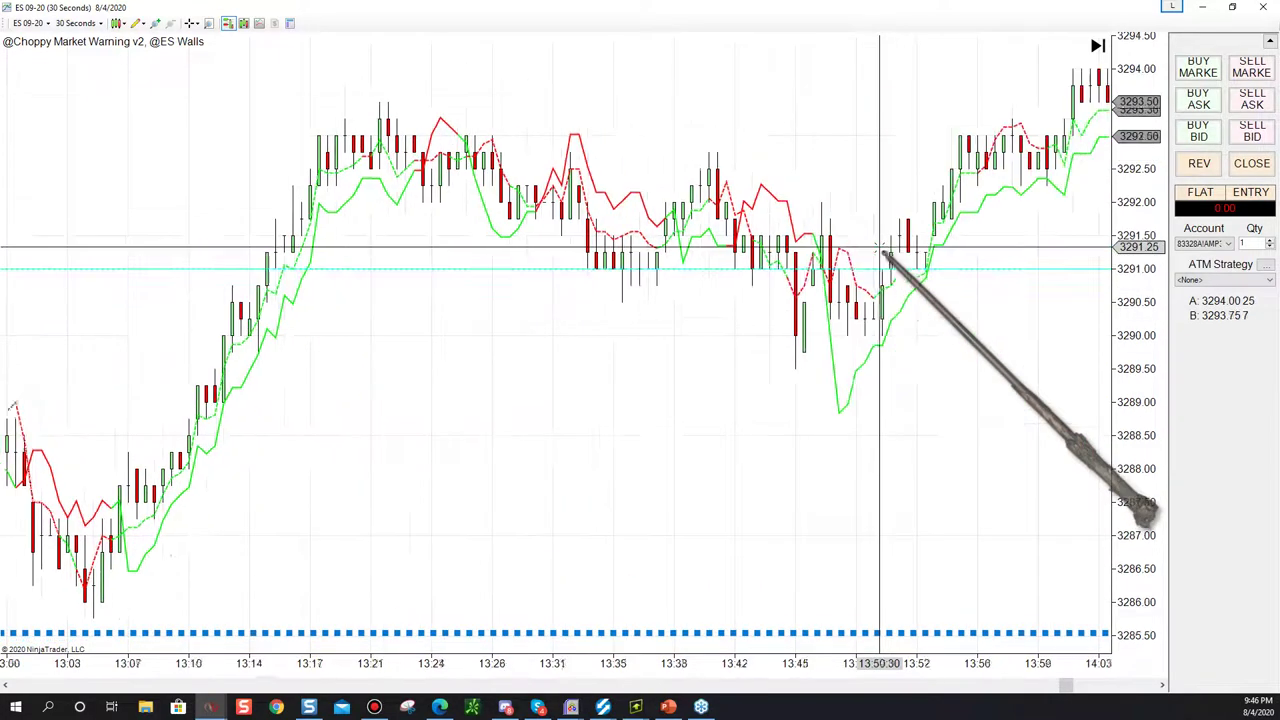
pyautogui.scroll(-2, 880, 247)
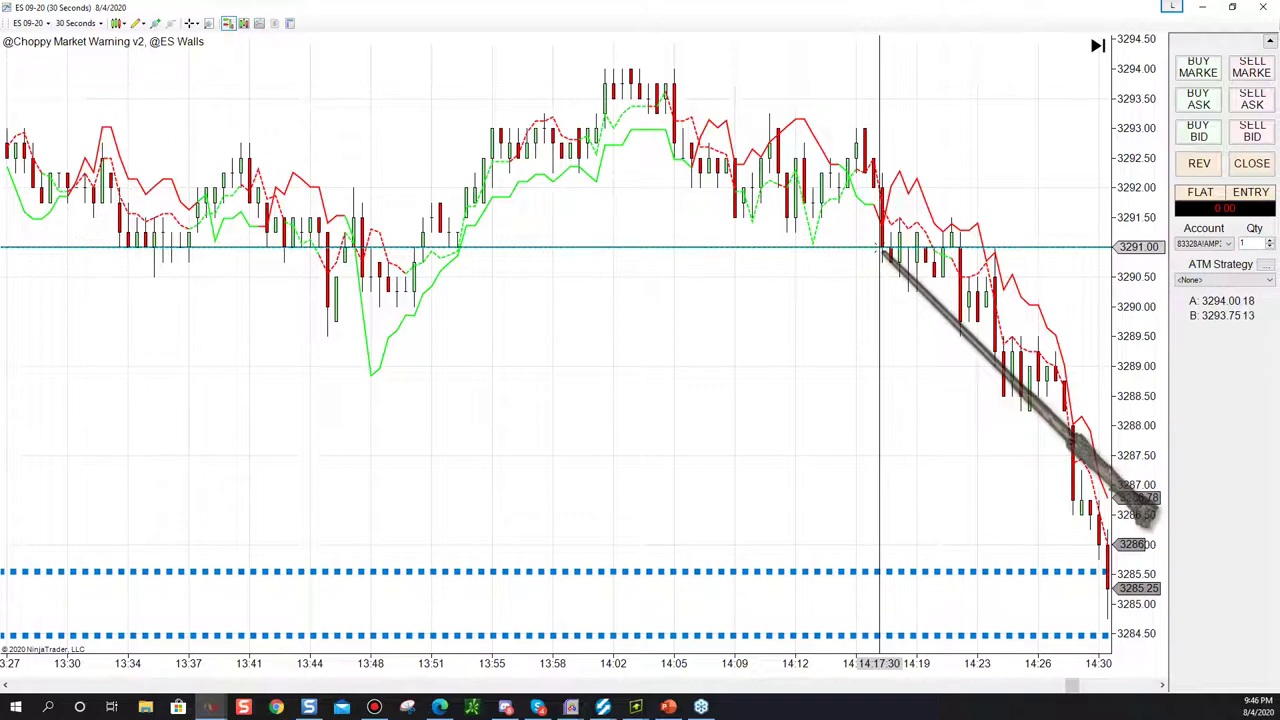
pyautogui.scroll(-3, 880, 247)
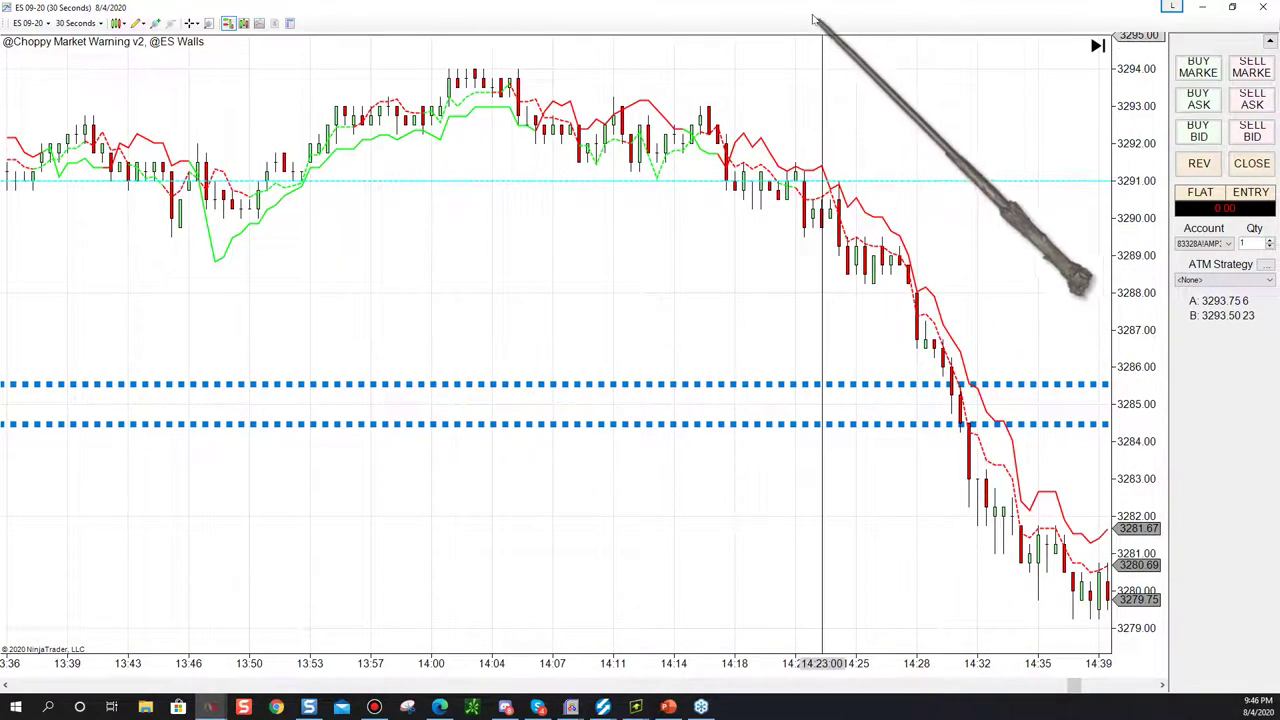
# Go to the 8/3 session on the ES 30-second chart and examine the 10:42 decline and the rise after 11:00
pyautogui.moveTo(800, 12); pyautogui.dragTo(724, 6)
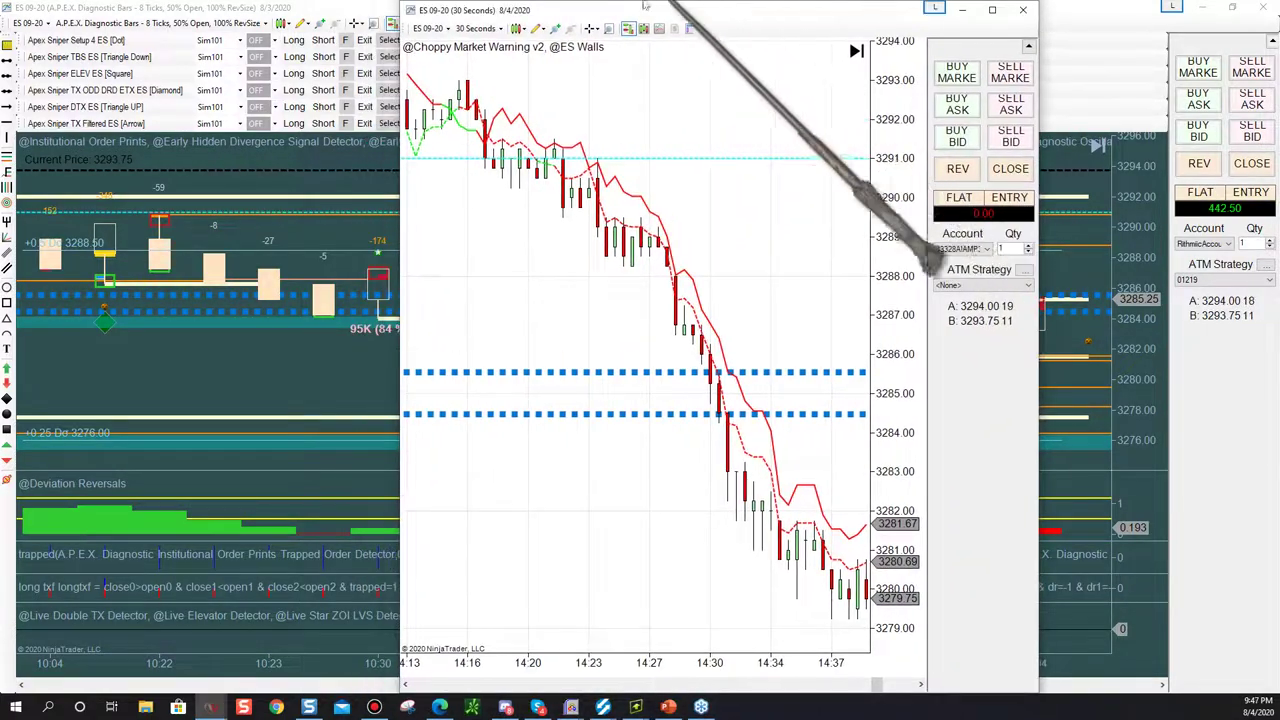
pyautogui.doubleClick(789, 8)
pyautogui.moveTo(1072, 683); pyautogui.dragTo(740, 692)
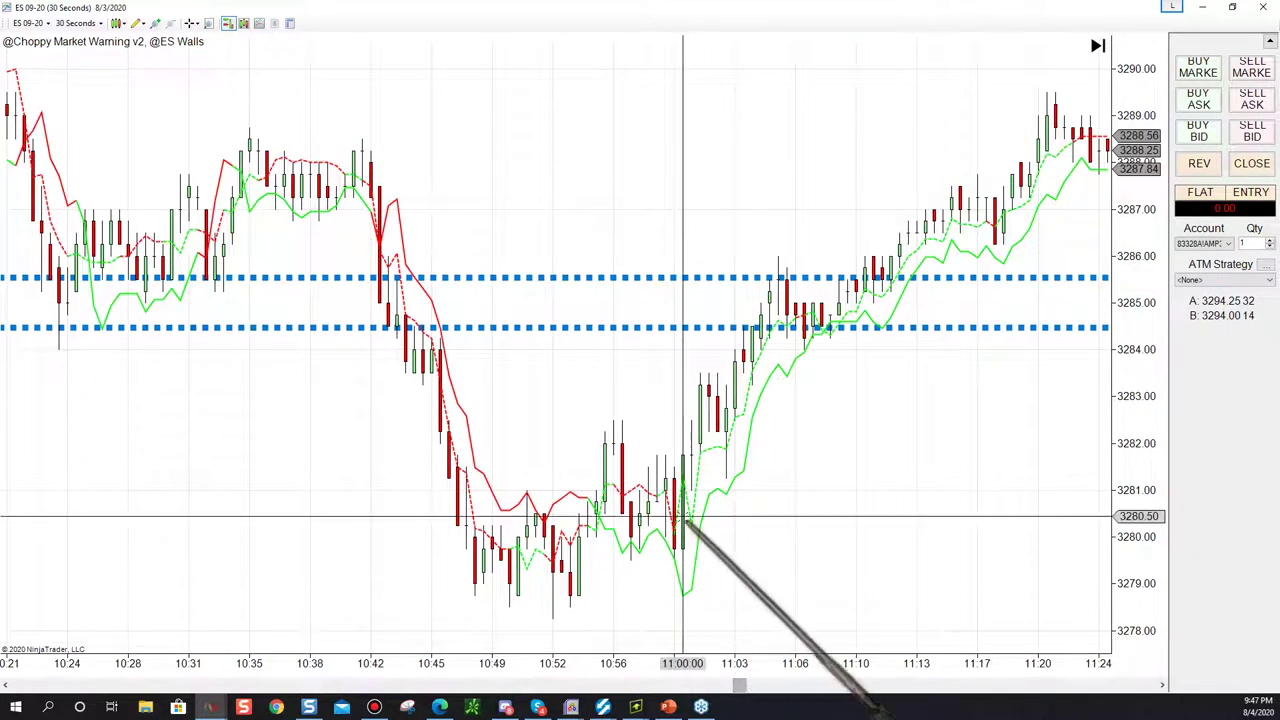
pyautogui.moveTo(731, 520); pyautogui.dragTo(657, 520)
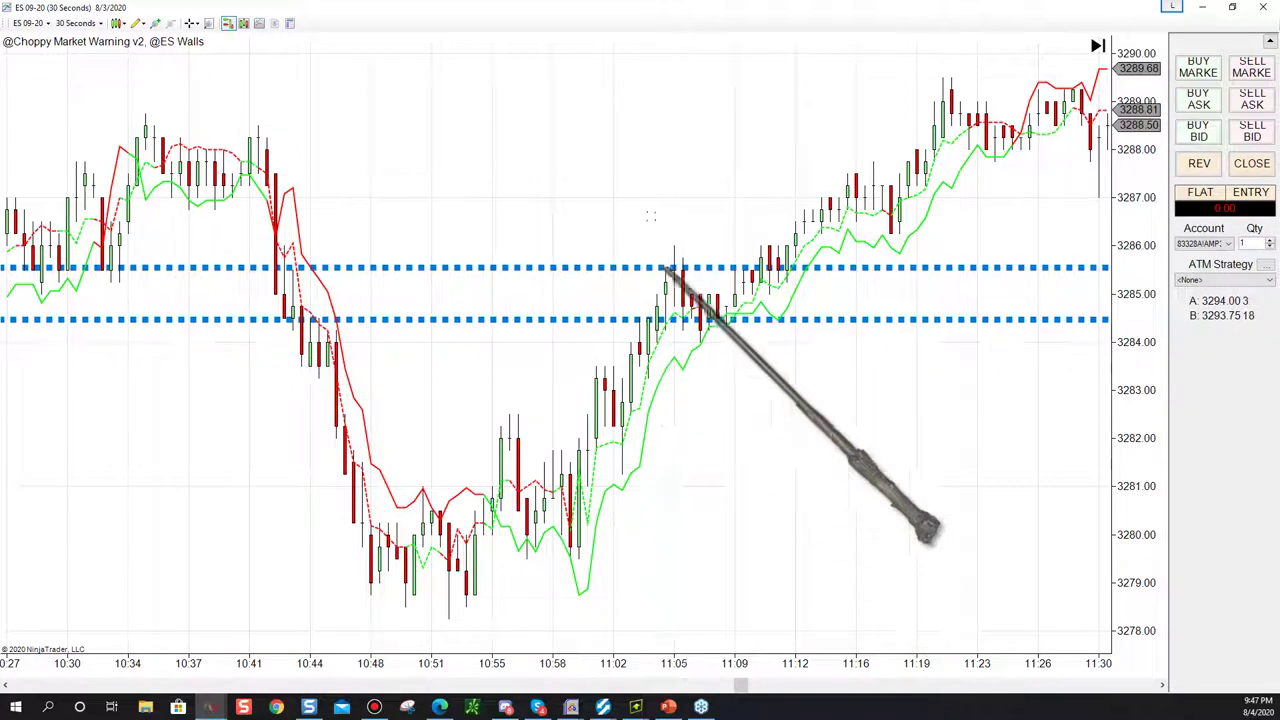
# Return to the ES Diagnostic Bars chart and look through its signals from about 10:55 to 15:50
pyautogui.doubleClick(629, 12)
pyautogui.moveTo(775, 12); pyautogui.dragTo(920, 0)
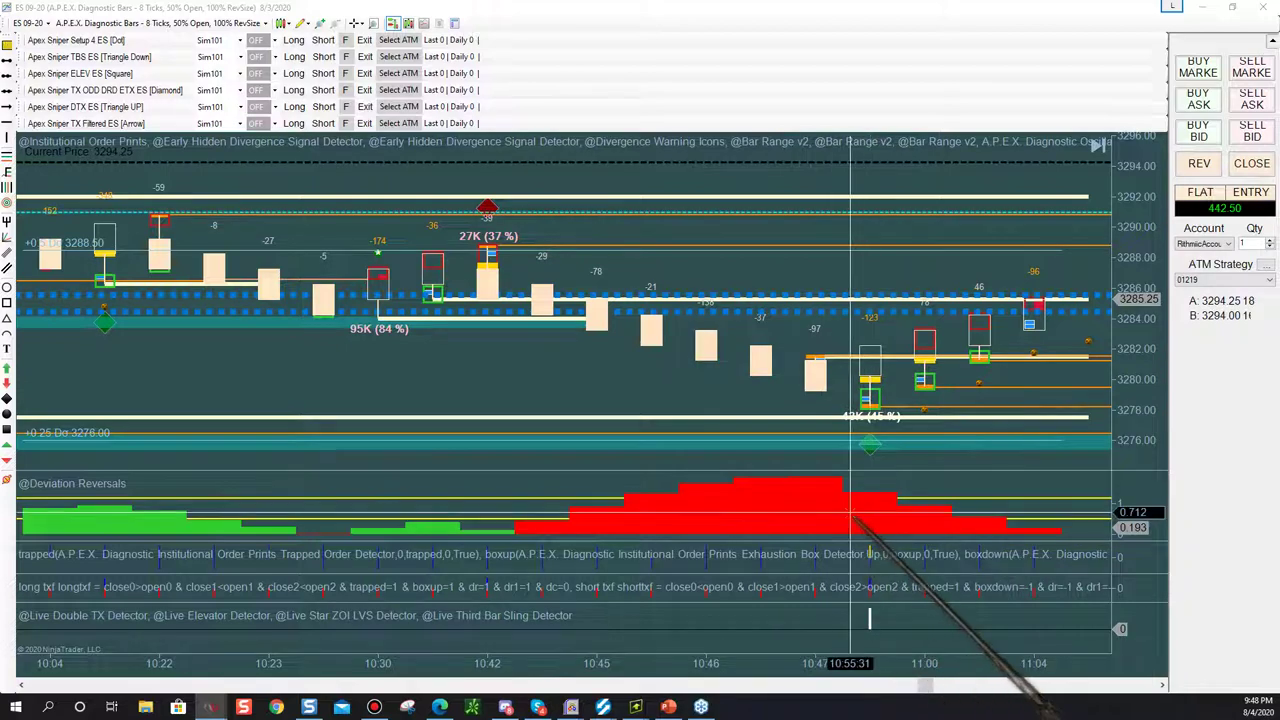
pyautogui.scroll(-10, 875, 530)
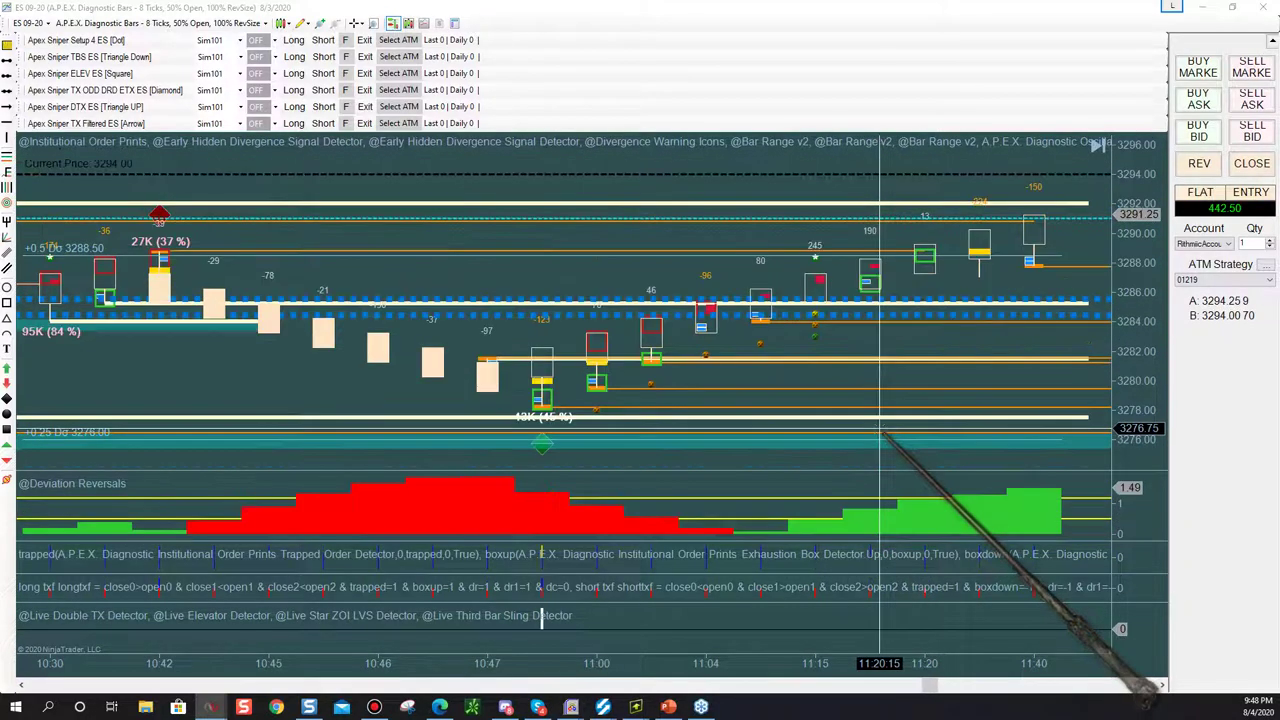
pyautogui.scroll(-10, 881, 436)
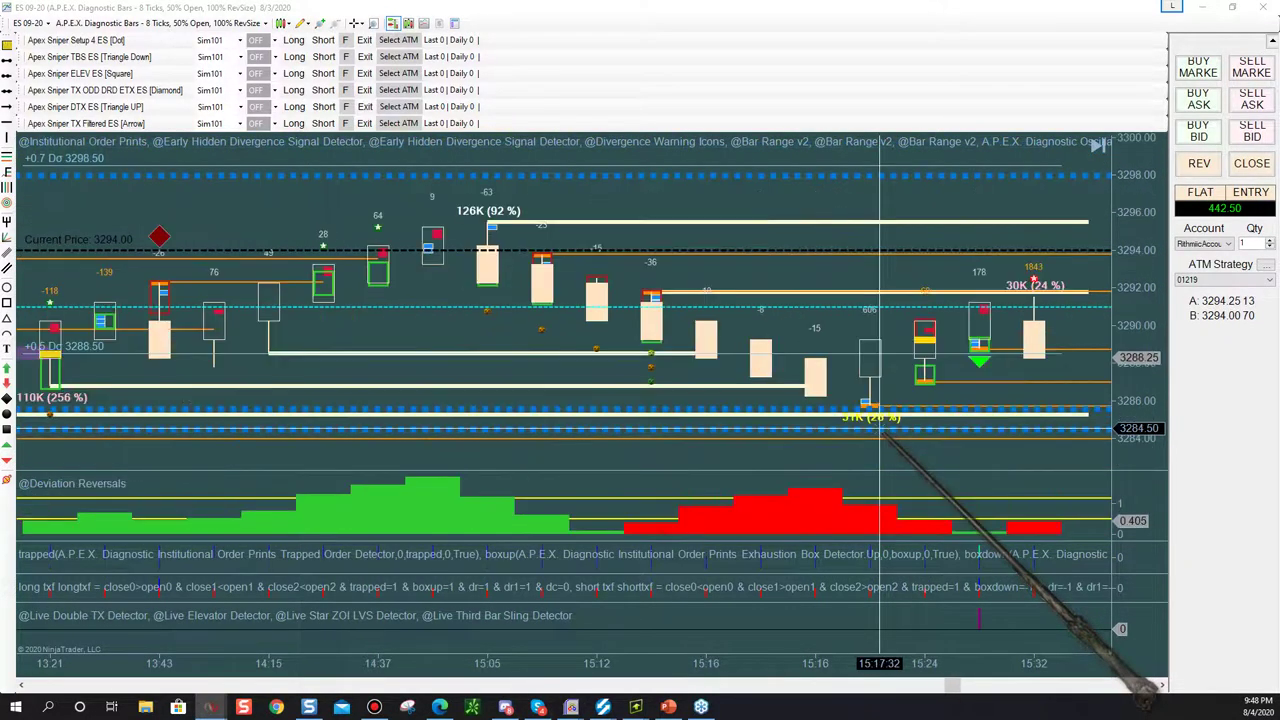
pyautogui.scroll(-3, 881, 436)
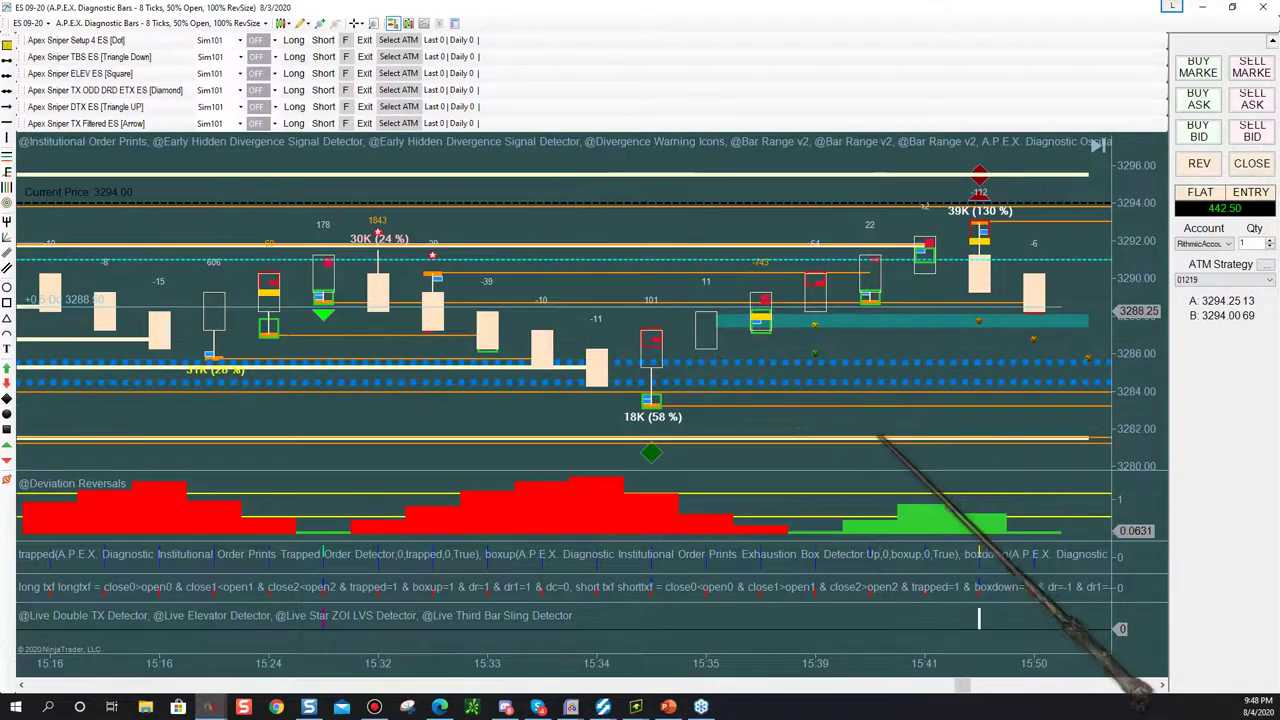
pyautogui.scroll(-2, 580, 430)
# Go back to the 10:55 diamond signal and step forward through the ES bars to about 12:16
pyautogui.scroll(15, 580, 430)
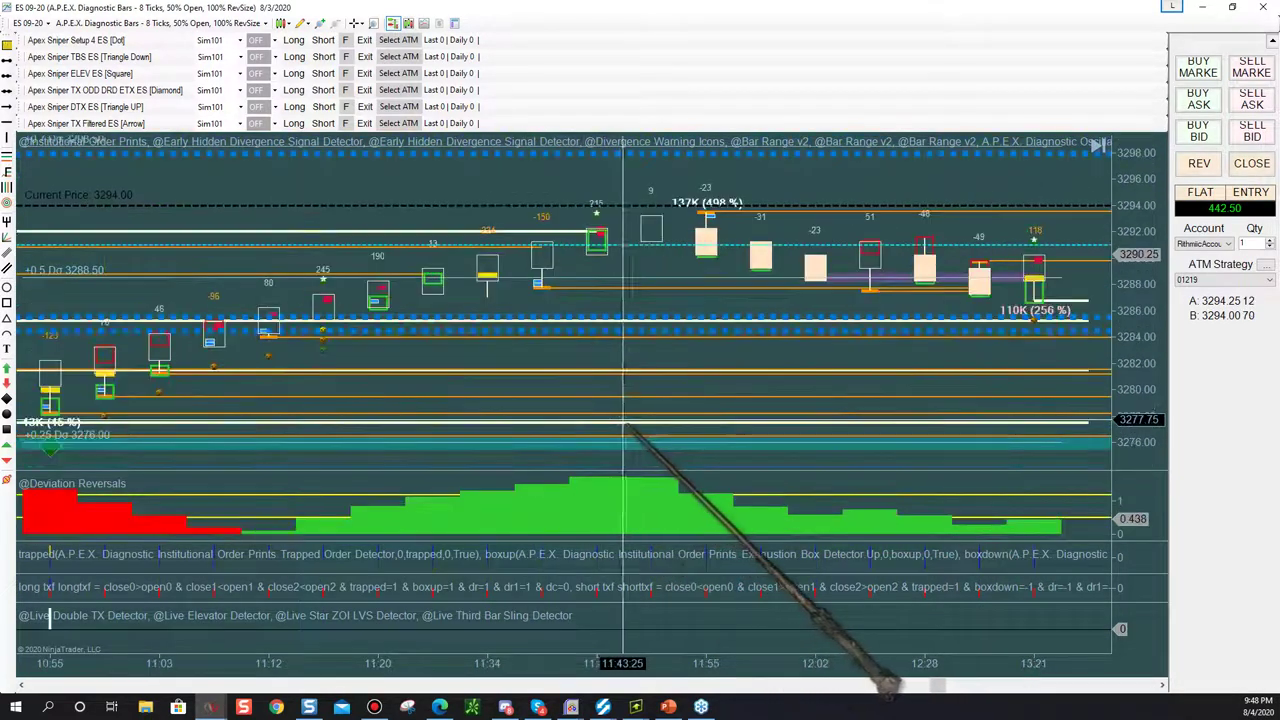
pyautogui.scroll(-3, 648, 418)
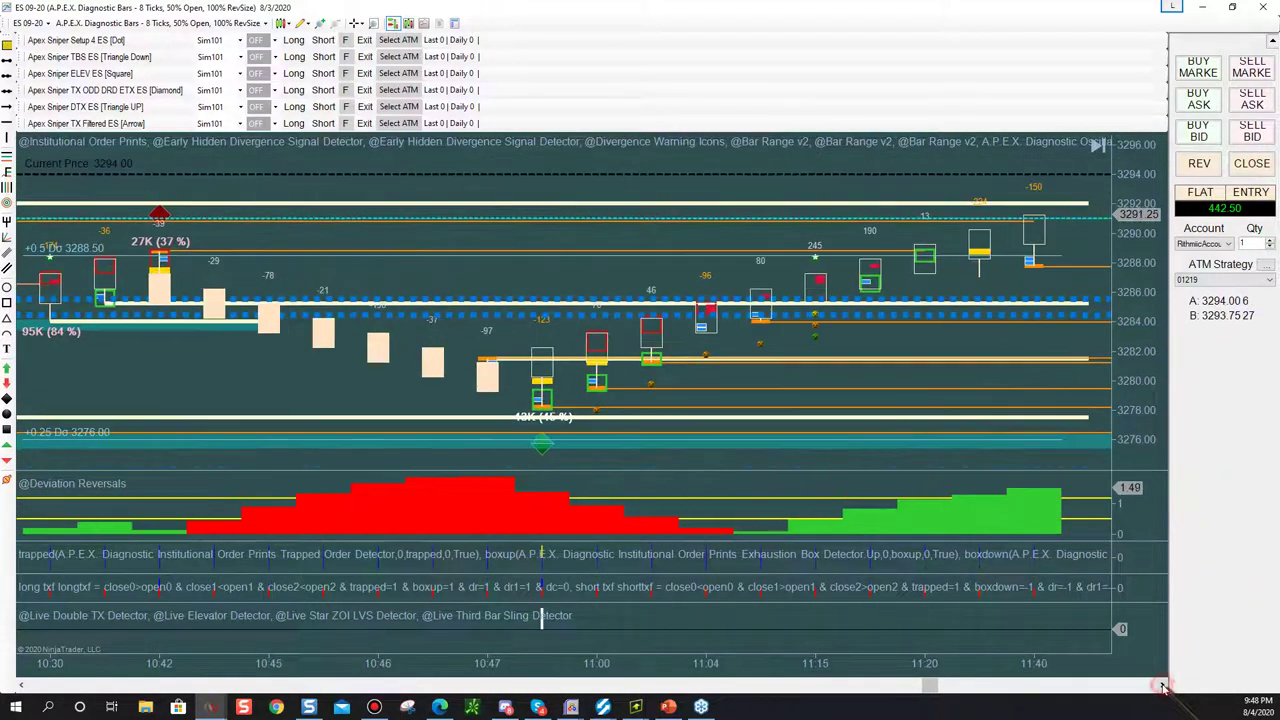
pyautogui.click(1162, 686)
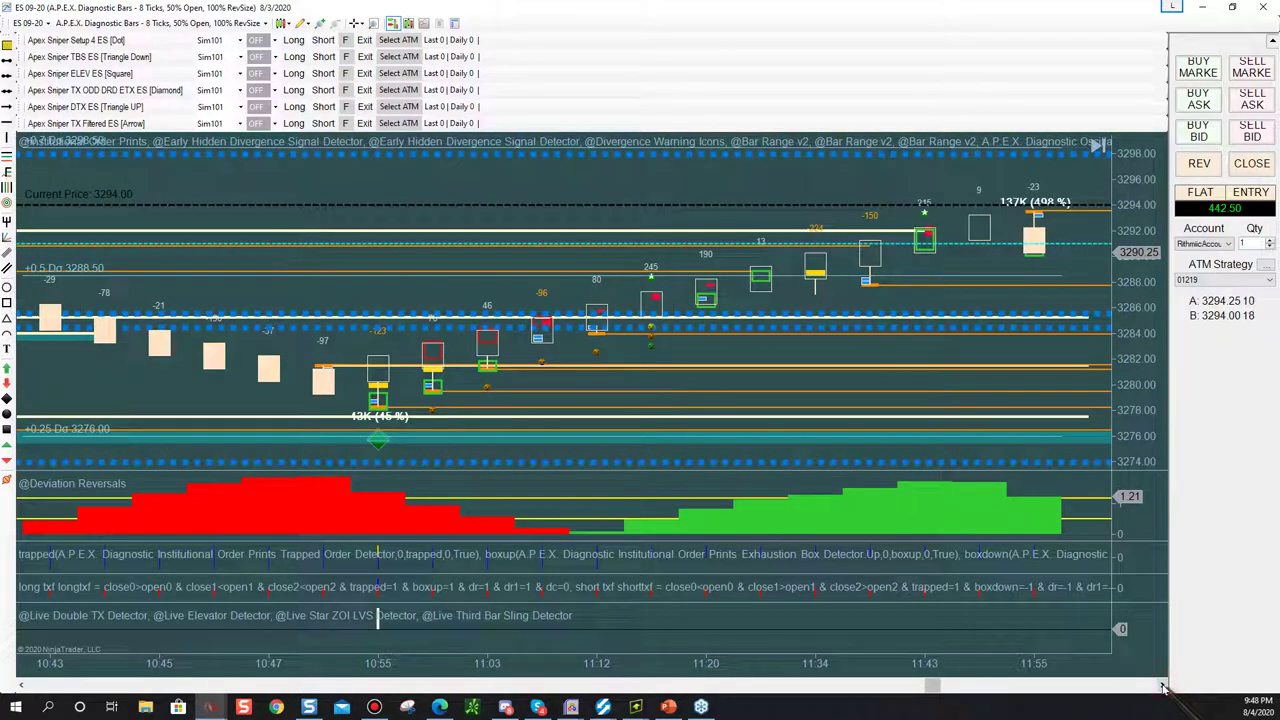
pyautogui.click(1162, 686)
pyautogui.click(1162, 686)
pyautogui.click(1162, 686)
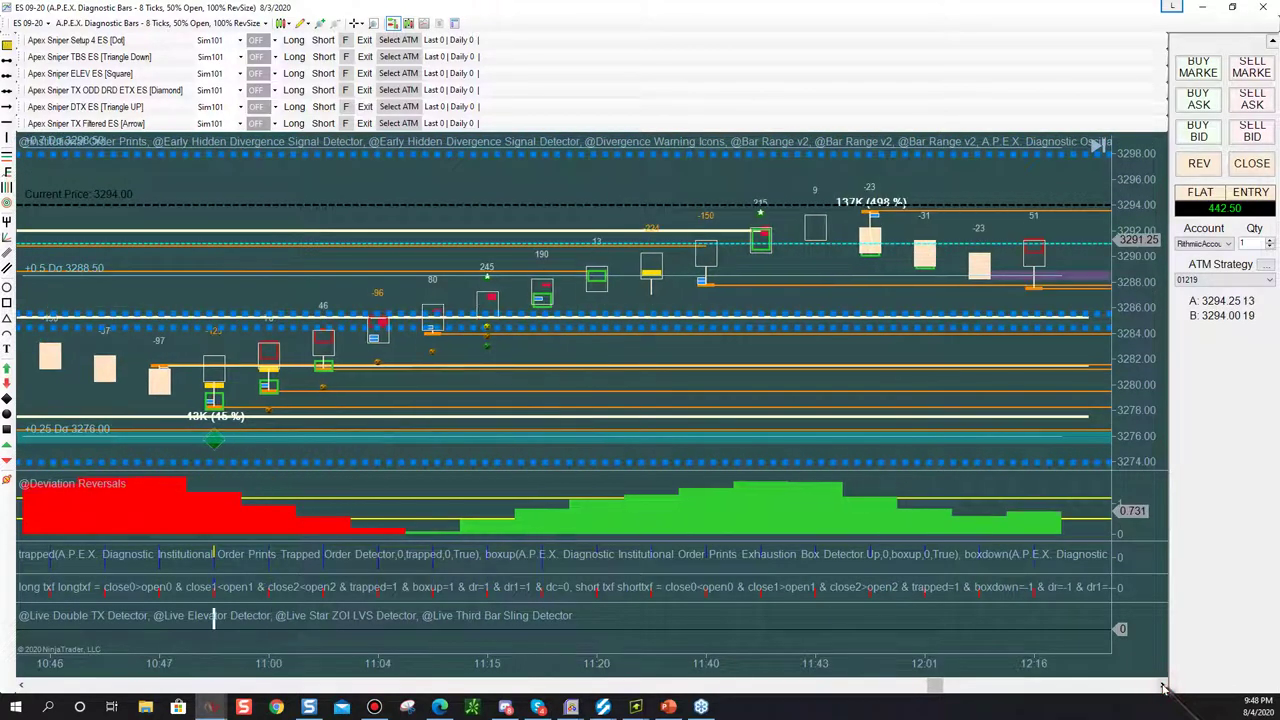
# Step the ES Diagnostic Bars chart forward from 12:16 to the red diamond signal at 13:43
pyautogui.click(1162, 686)
pyautogui.click(1162, 686)
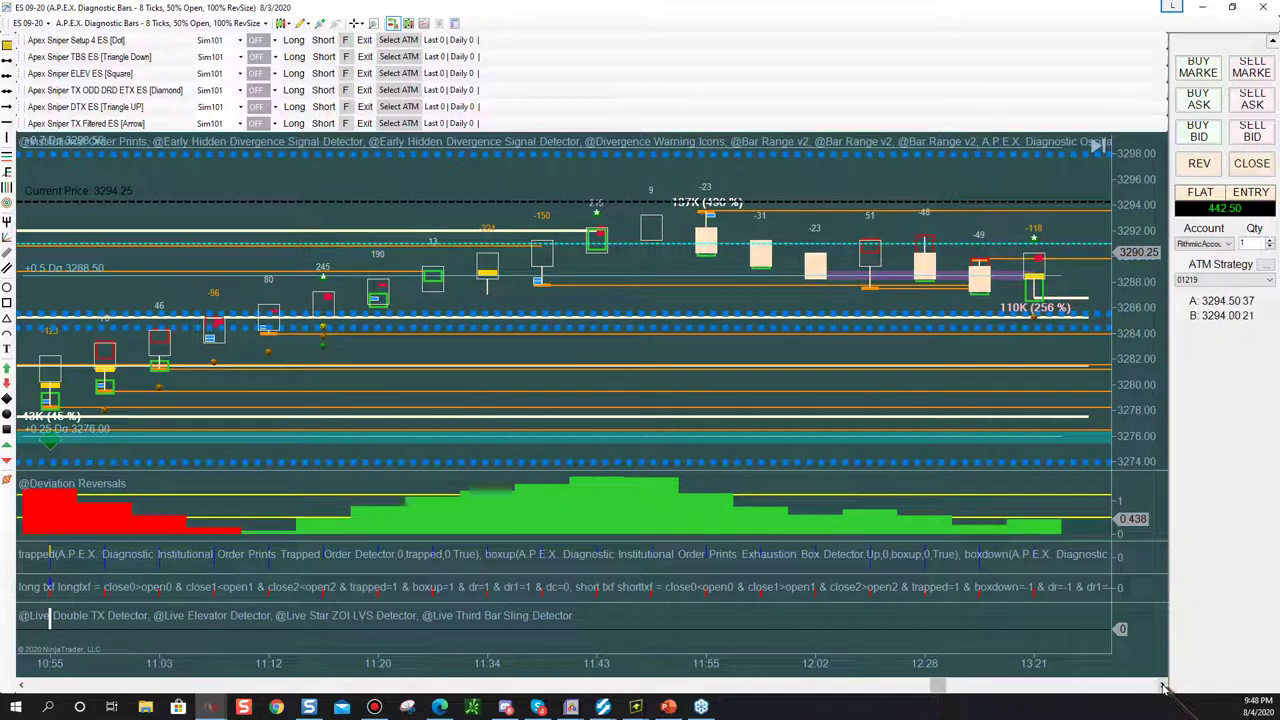
pyautogui.click(1163, 687)
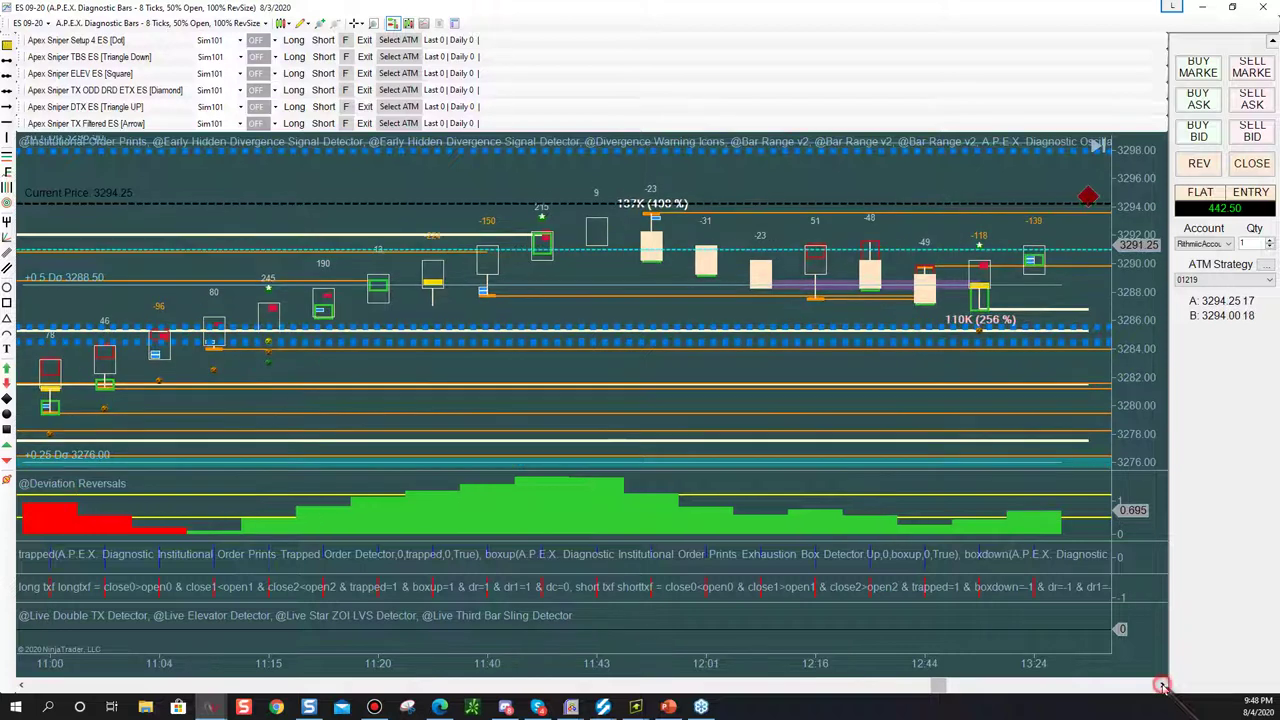
pyautogui.click(1163, 687)
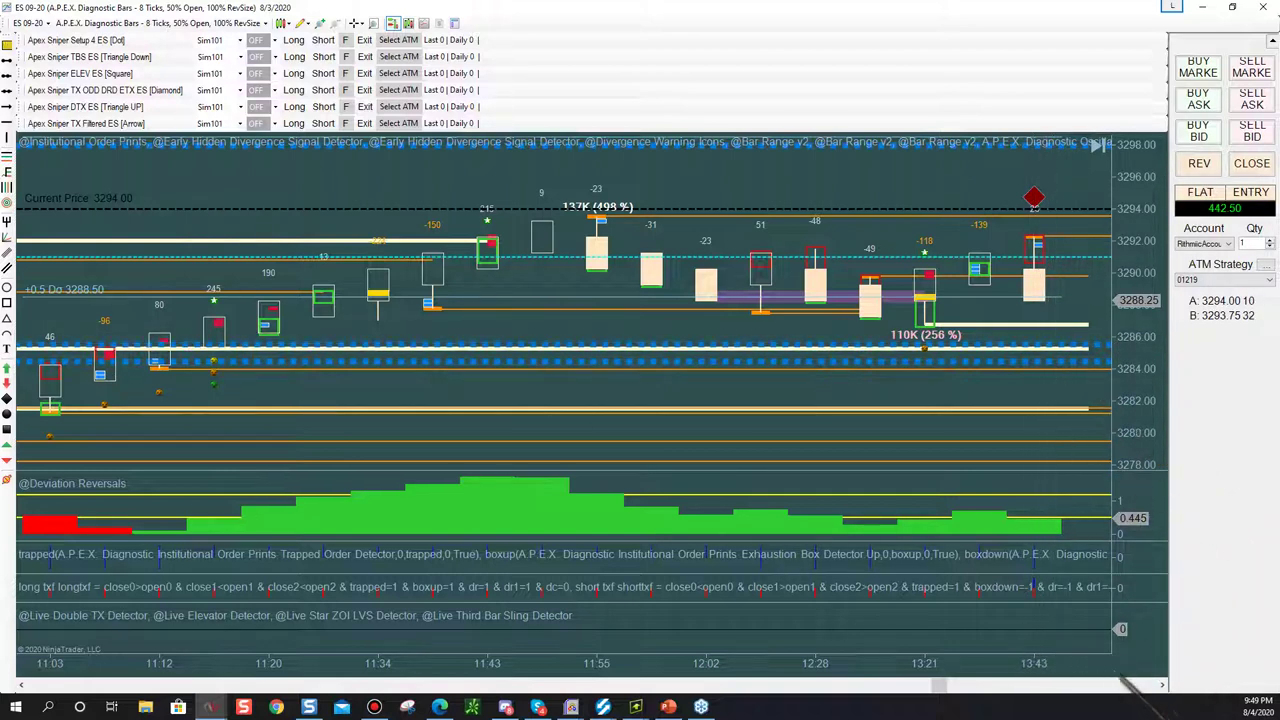
# Follow the ES bars after the 13:43 diamond signal forward through the 15:05 reversal to about 15:33
pyautogui.click(1162, 685)
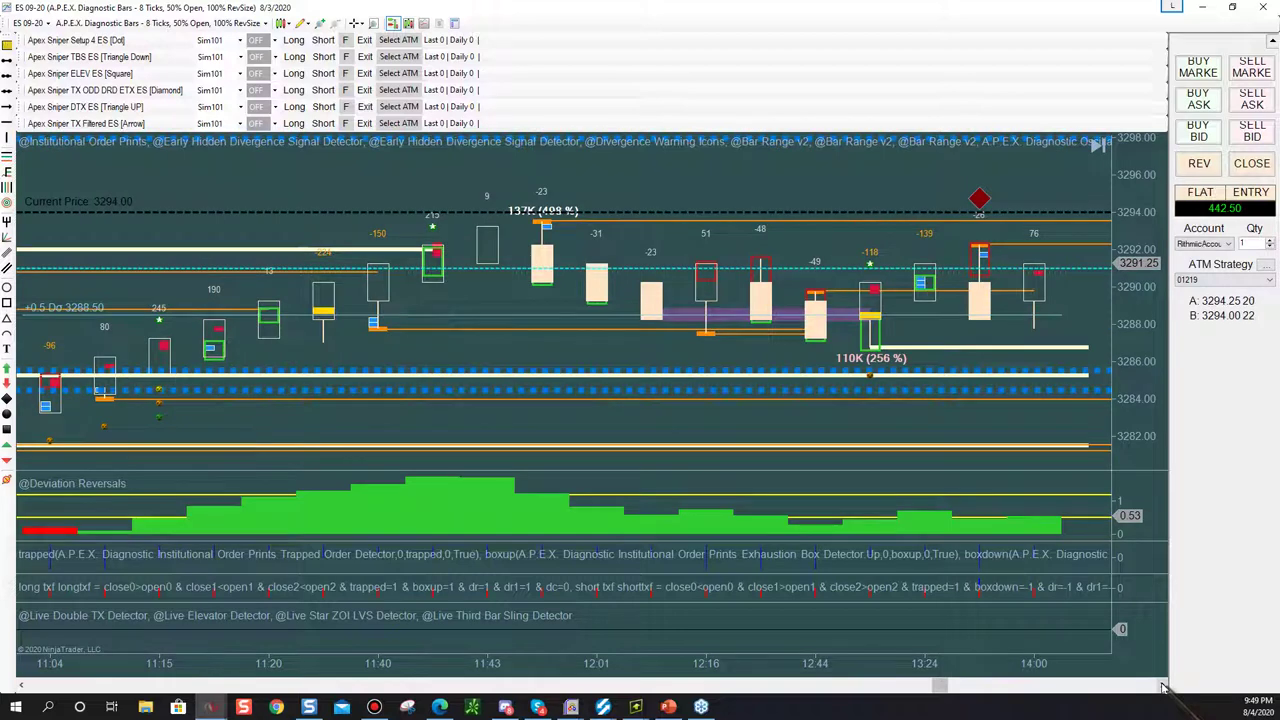
pyautogui.click(1162, 685)
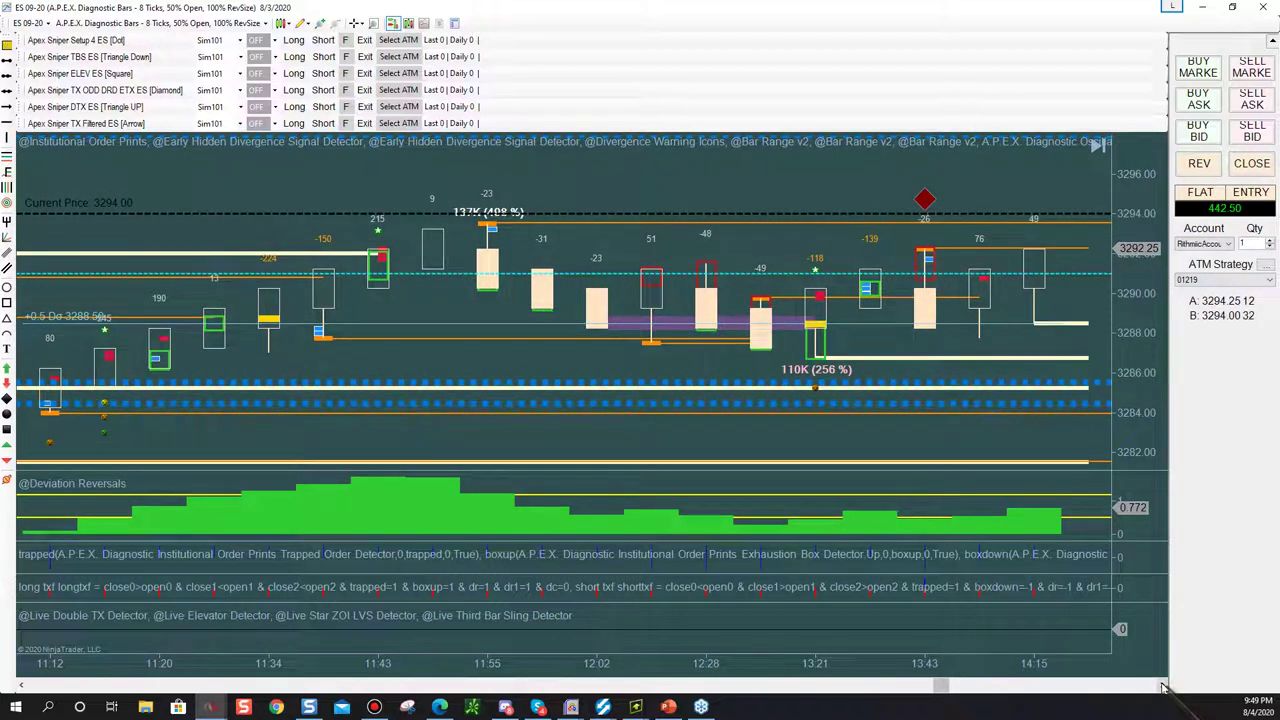
pyautogui.click(1162, 685)
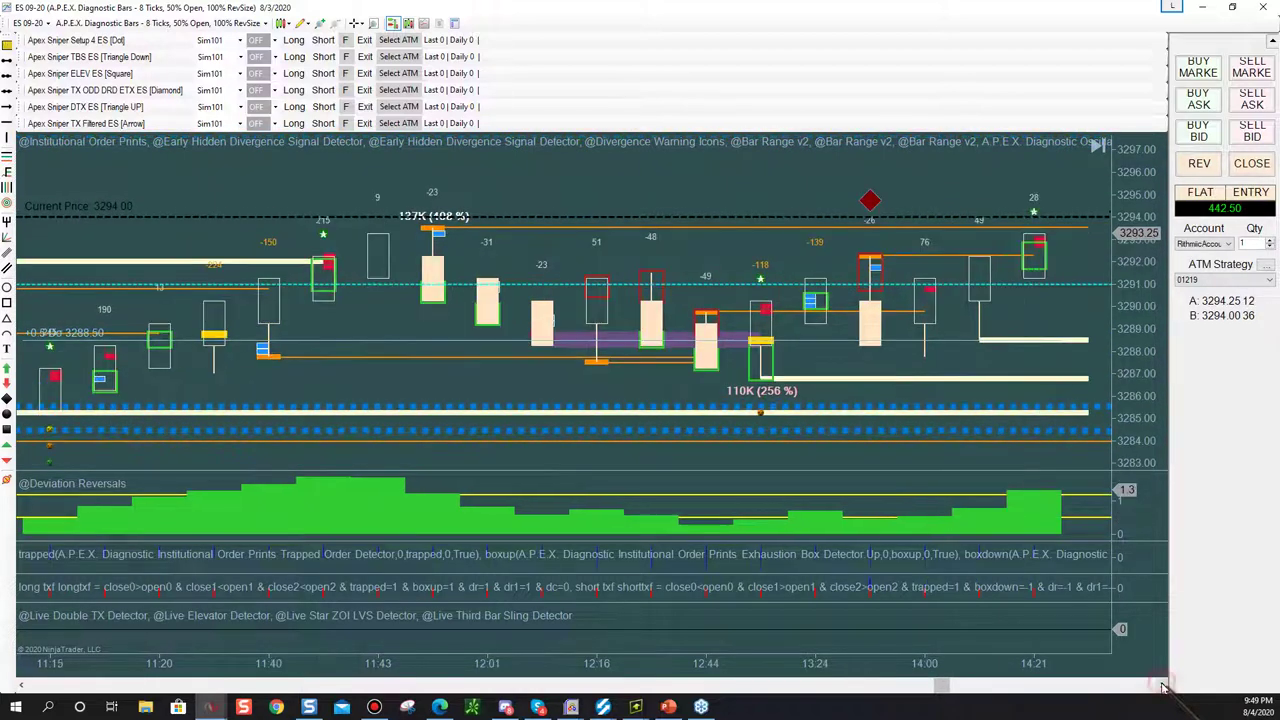
pyautogui.click(1162, 685)
pyautogui.click(1162, 685)
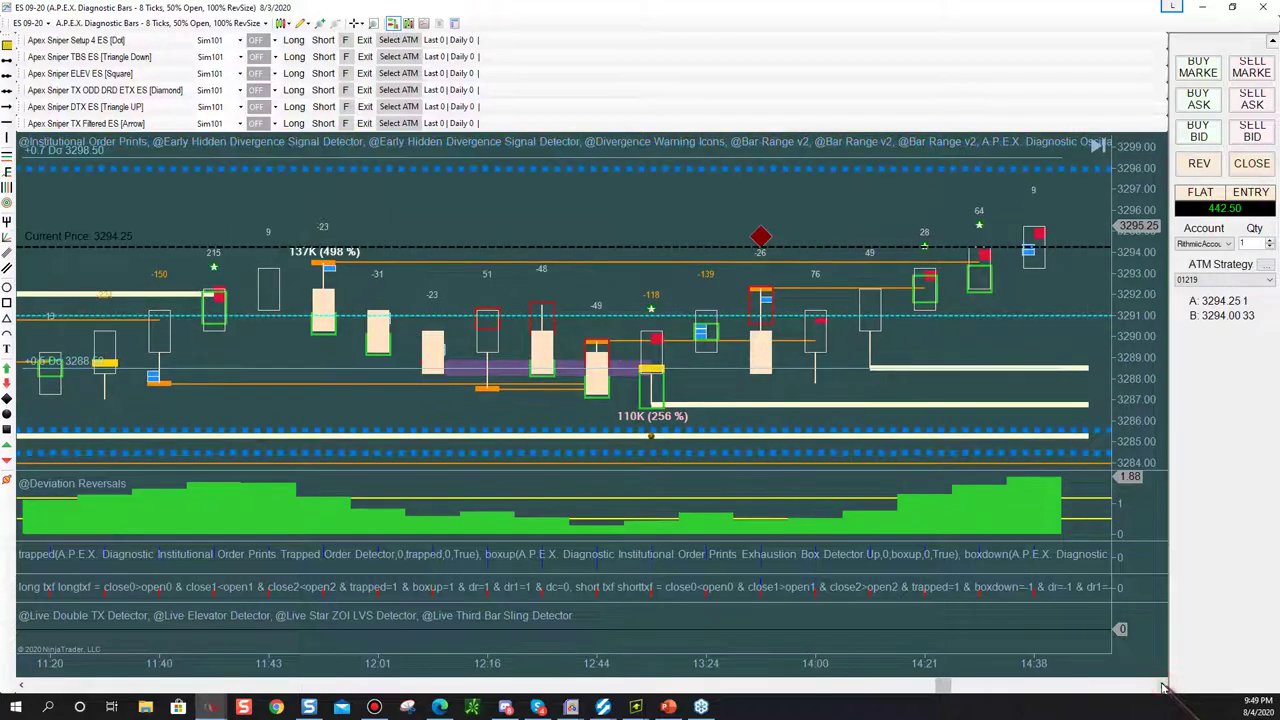
pyautogui.click(1162, 685)
pyautogui.click(1162, 685)
pyautogui.click(1162, 685)
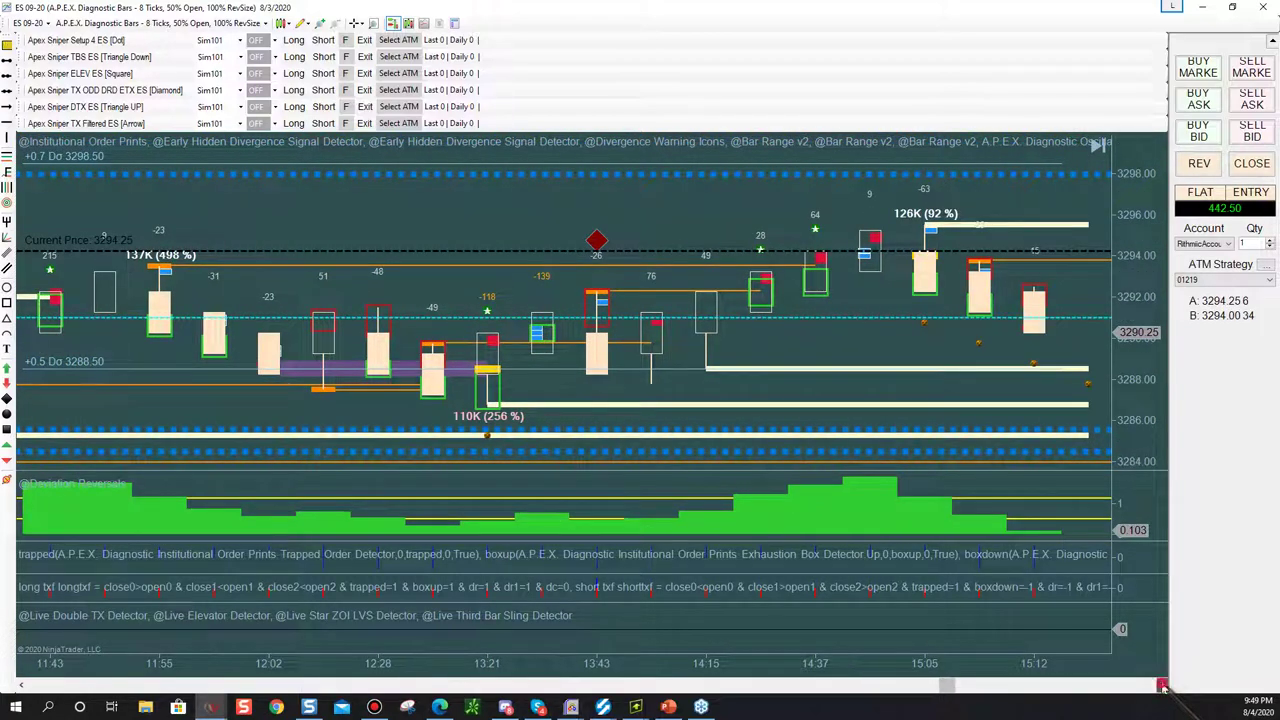
pyautogui.click(1162, 685)
pyautogui.click(1162, 685)
pyautogui.click(1162, 685)
pyautogui.click(1162, 685)
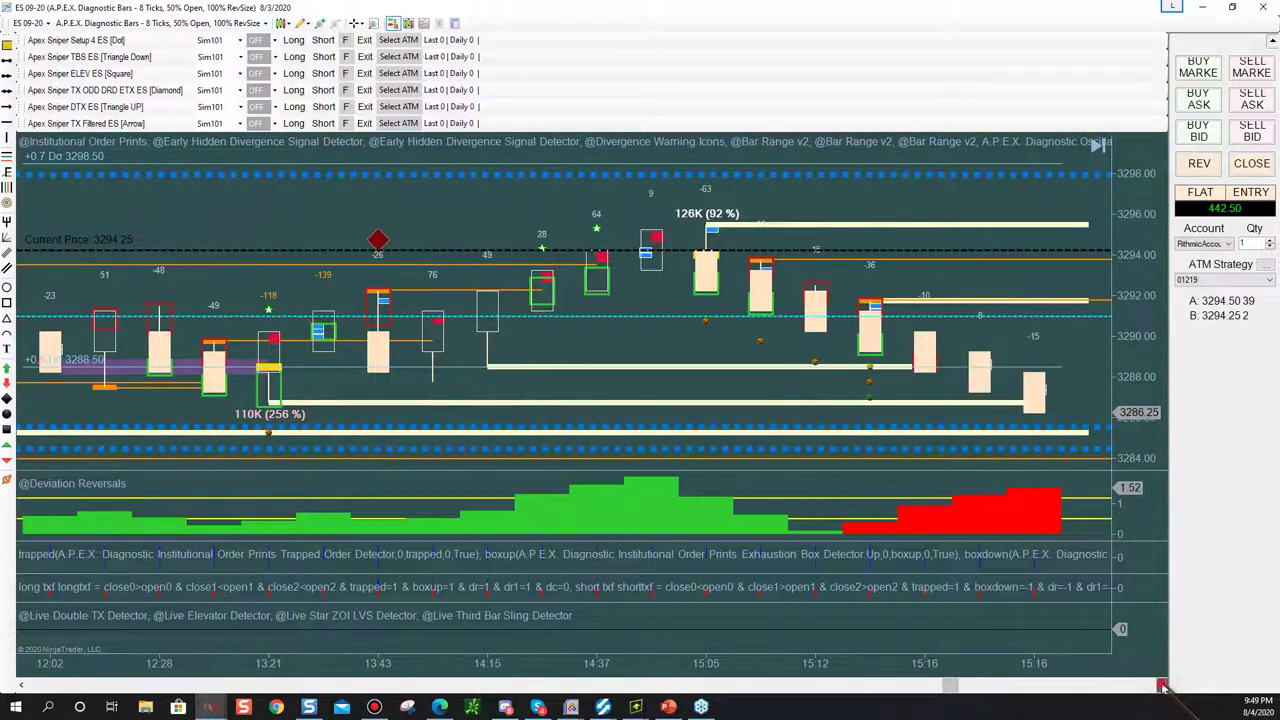
pyautogui.click(1162, 685)
pyautogui.click(1162, 685)
pyautogui.click(1162, 685)
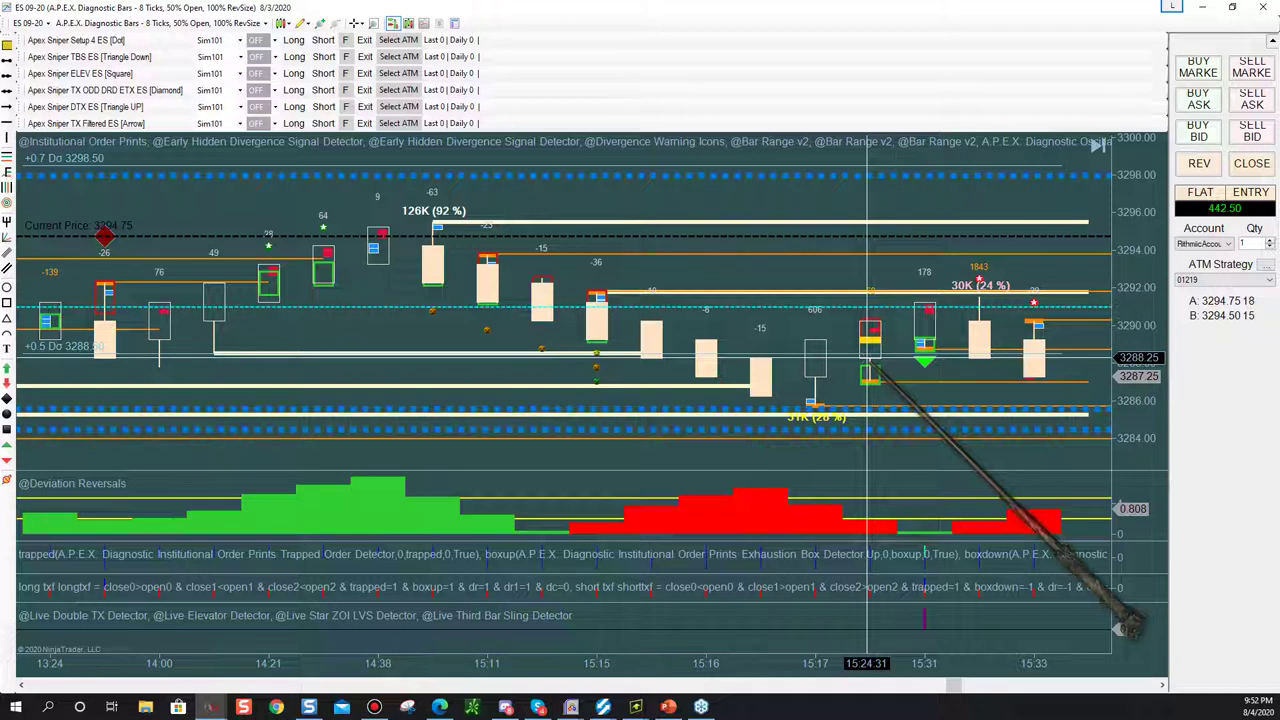
# Go back to the green triangle signal at 15:31 and rescale the time axis to show the bars from about 11:15
pyautogui.scroll(3, 866, 357)
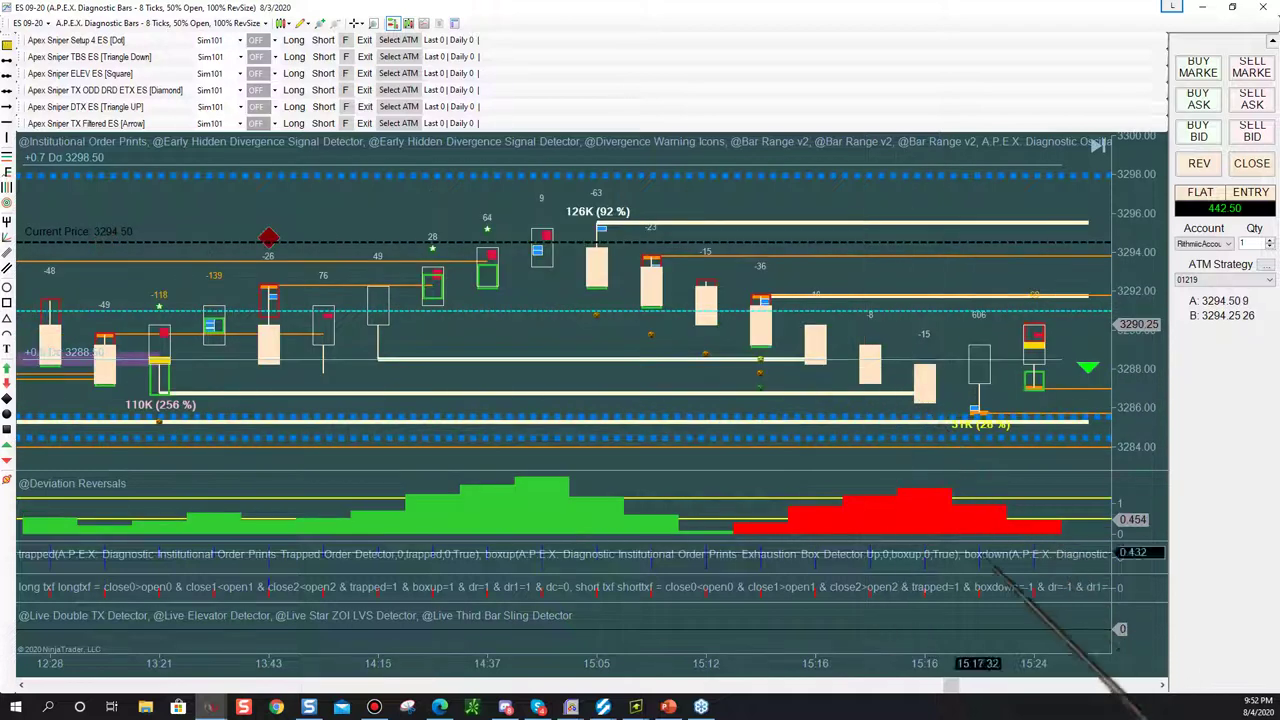
pyautogui.click(1162, 685)
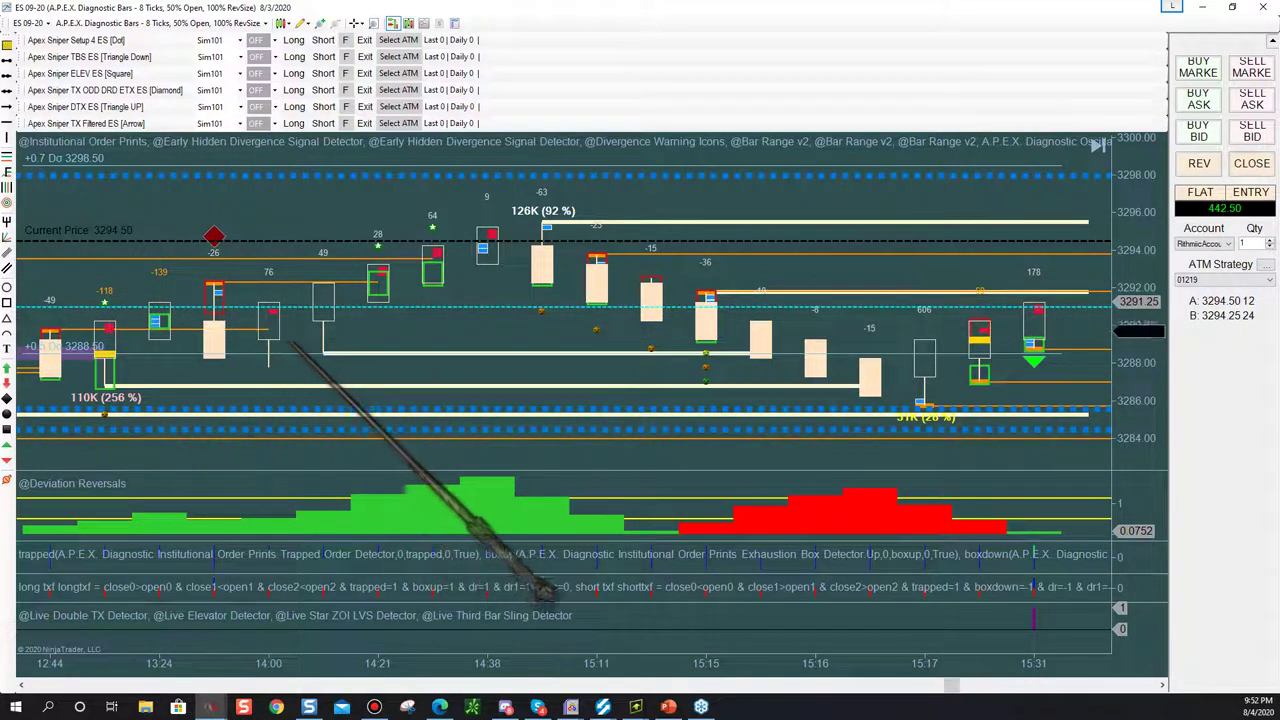
pyautogui.moveTo(509, 668); pyautogui.dragTo(630, 668)
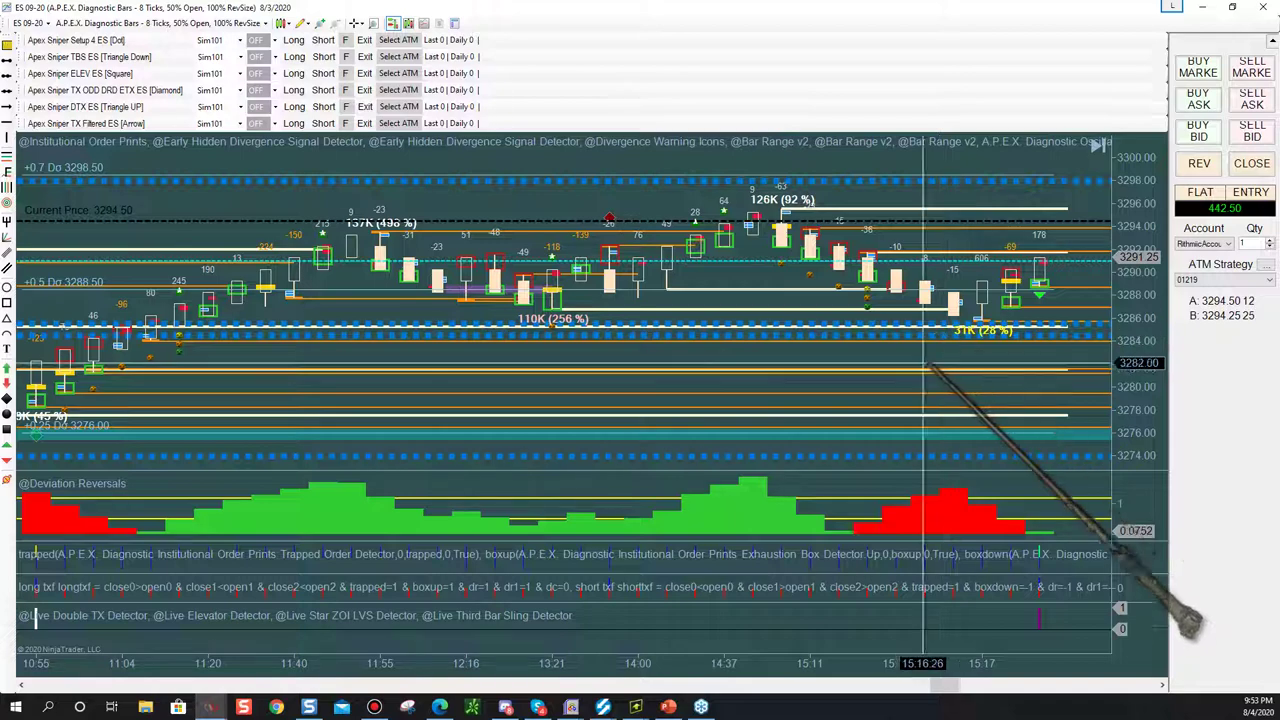
pyautogui.moveTo(932, 665); pyautogui.dragTo(540, 672)
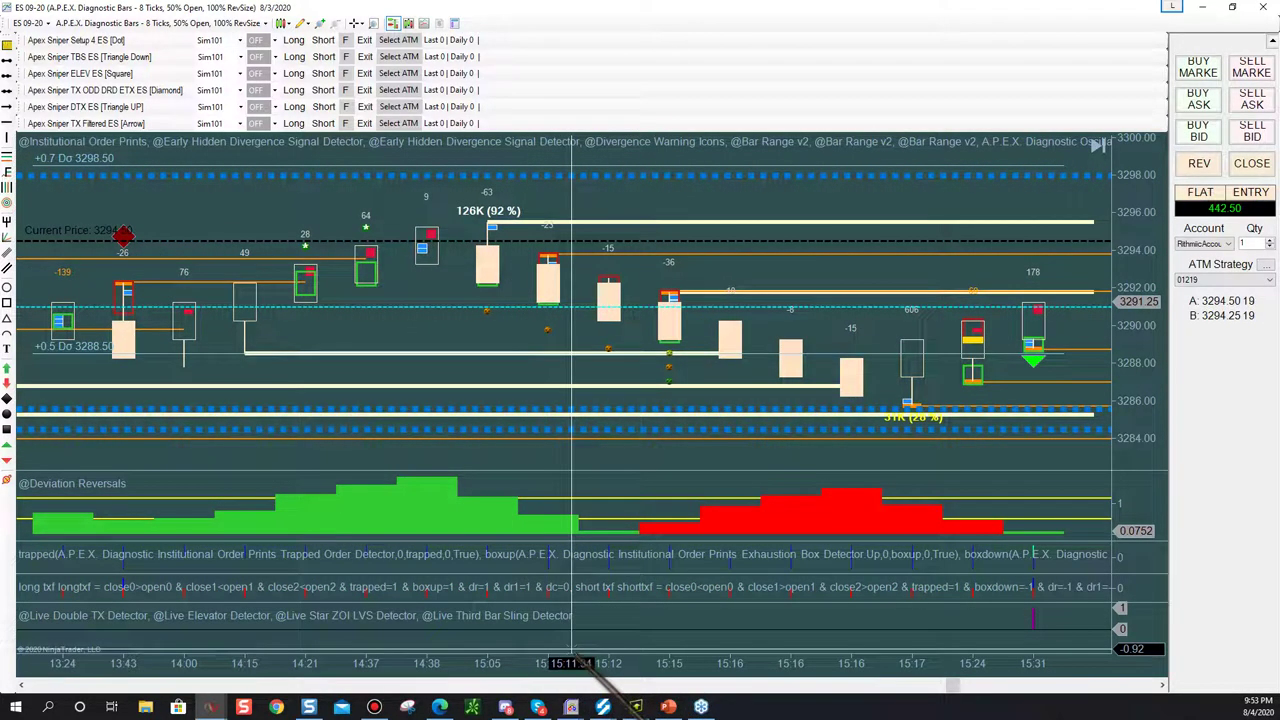
pyautogui.moveTo(590, 670); pyautogui.dragTo(688, 676)
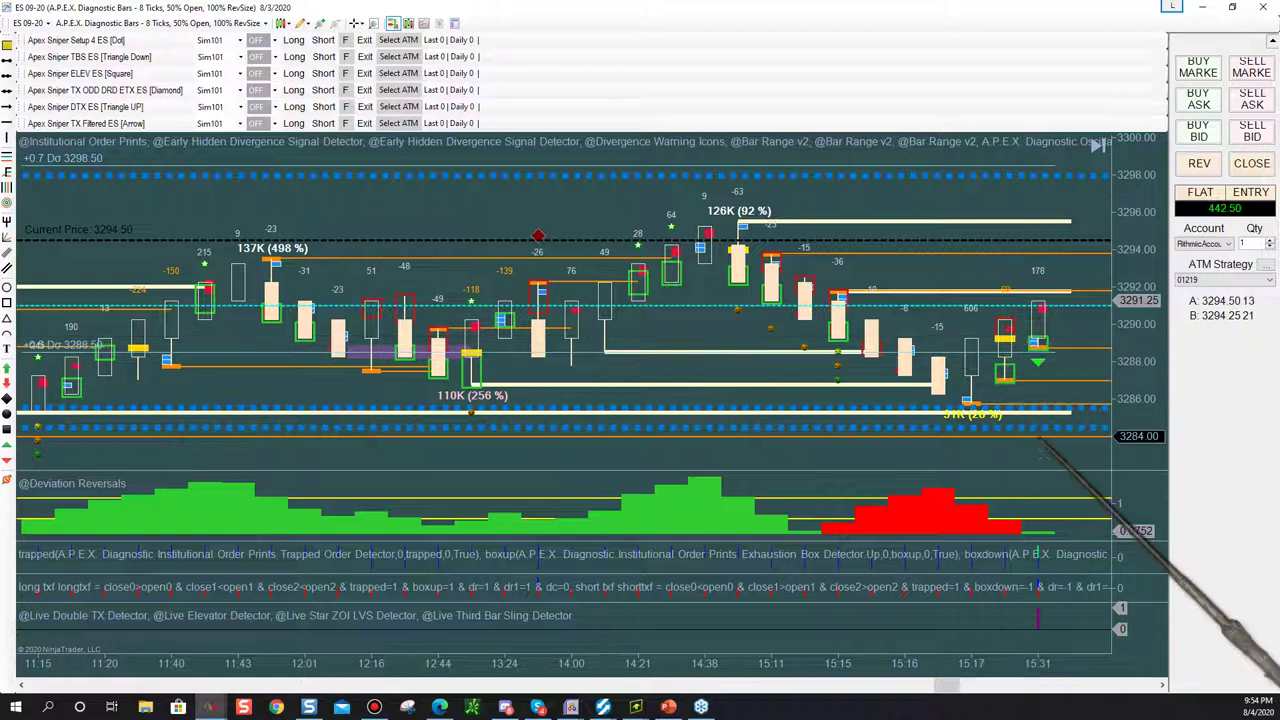
# Step forward from the 15:31 triangle signal through the decline to the green diamond signal at 15:35
pyautogui.click(1163, 689)
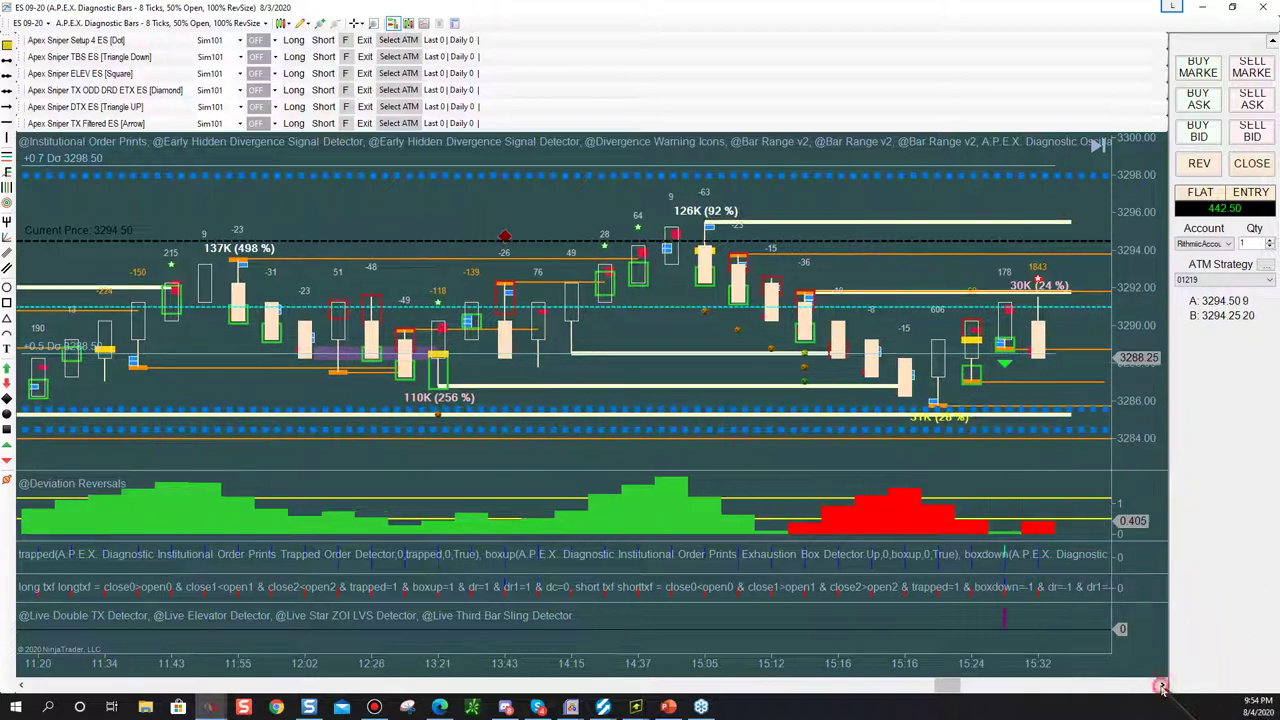
pyautogui.click(1163, 689)
pyautogui.click(1163, 689)
pyautogui.click(1163, 689)
pyautogui.click(1163, 689)
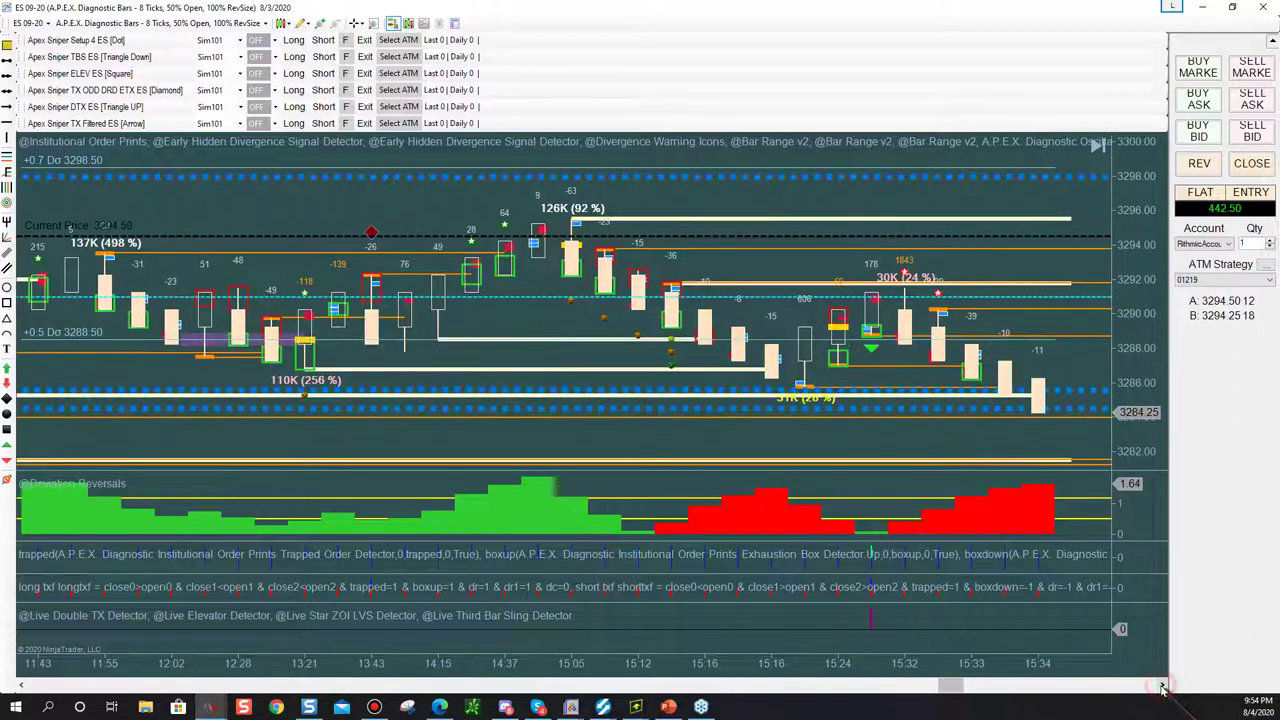
pyautogui.click(1163, 689)
pyautogui.click(1163, 689)
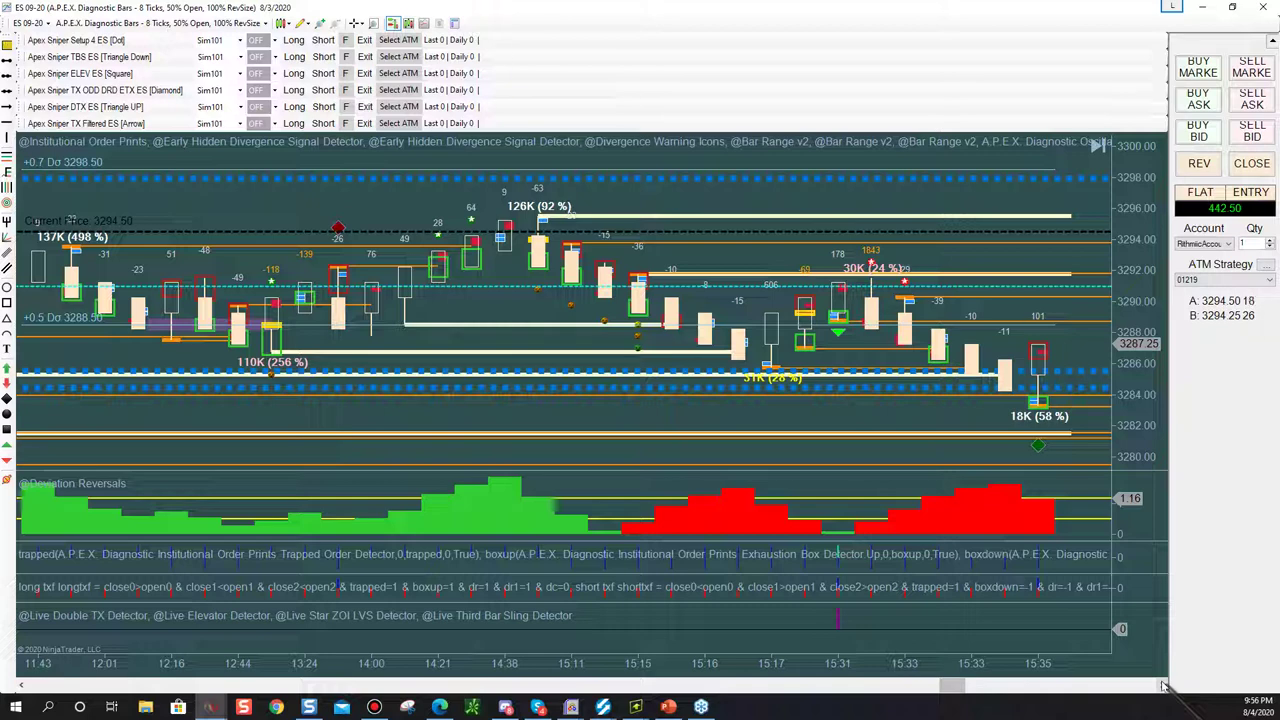
# Follow the rise after the 15:35 green diamond forward to the reversal signals at 15:50
pyautogui.moveTo(1163, 686)
pyautogui.mouseDown()
pyautogui.moveTo(1143, 543)
pyautogui.moveTo(1065, 393)
pyautogui.mouseUp()
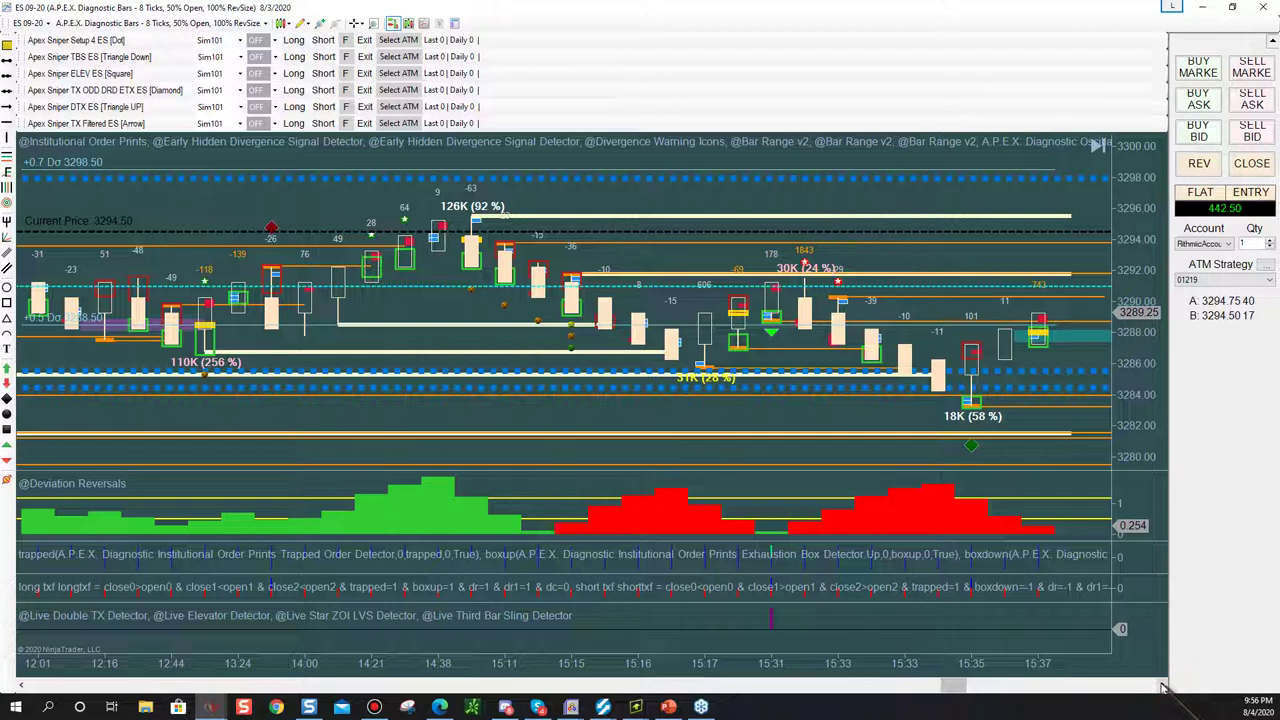
pyautogui.moveTo(1250, 698)
pyautogui.mouseDown()
pyautogui.moveTo(1050, 580)
pyautogui.moveTo(1006, 520)
pyautogui.moveTo(993, 448)
pyautogui.mouseUp()
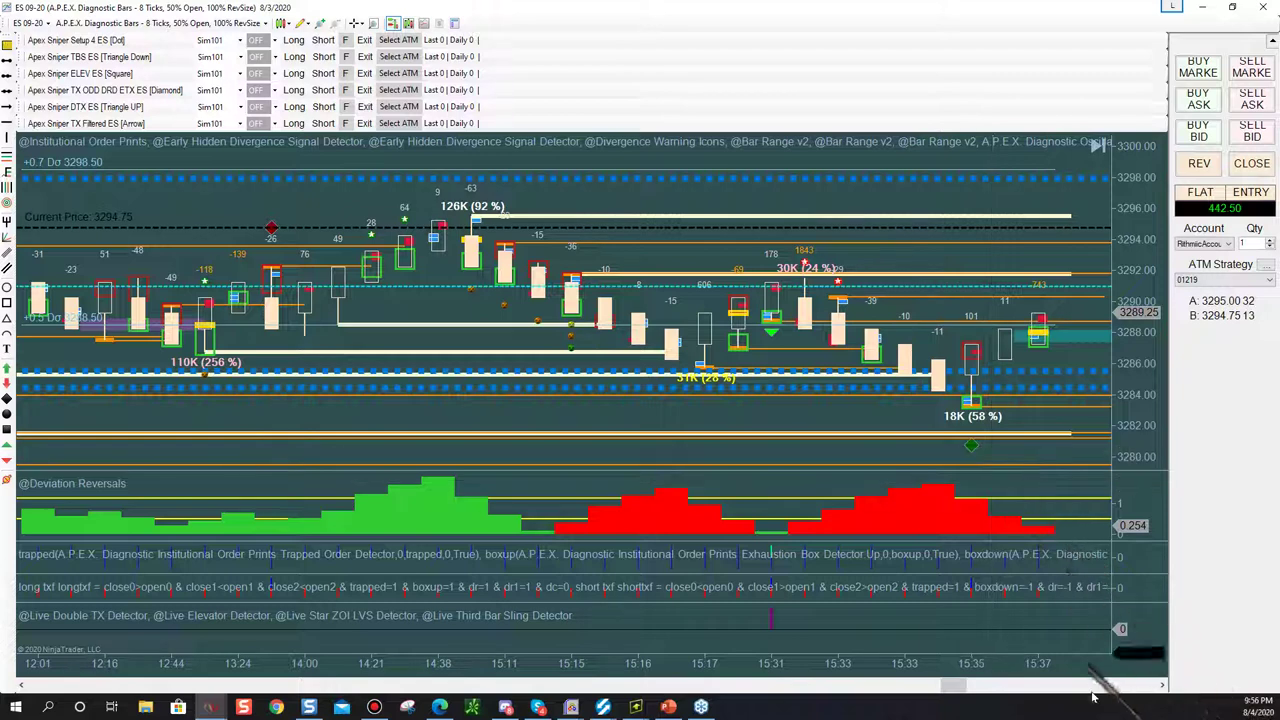
pyautogui.click(1161, 686)
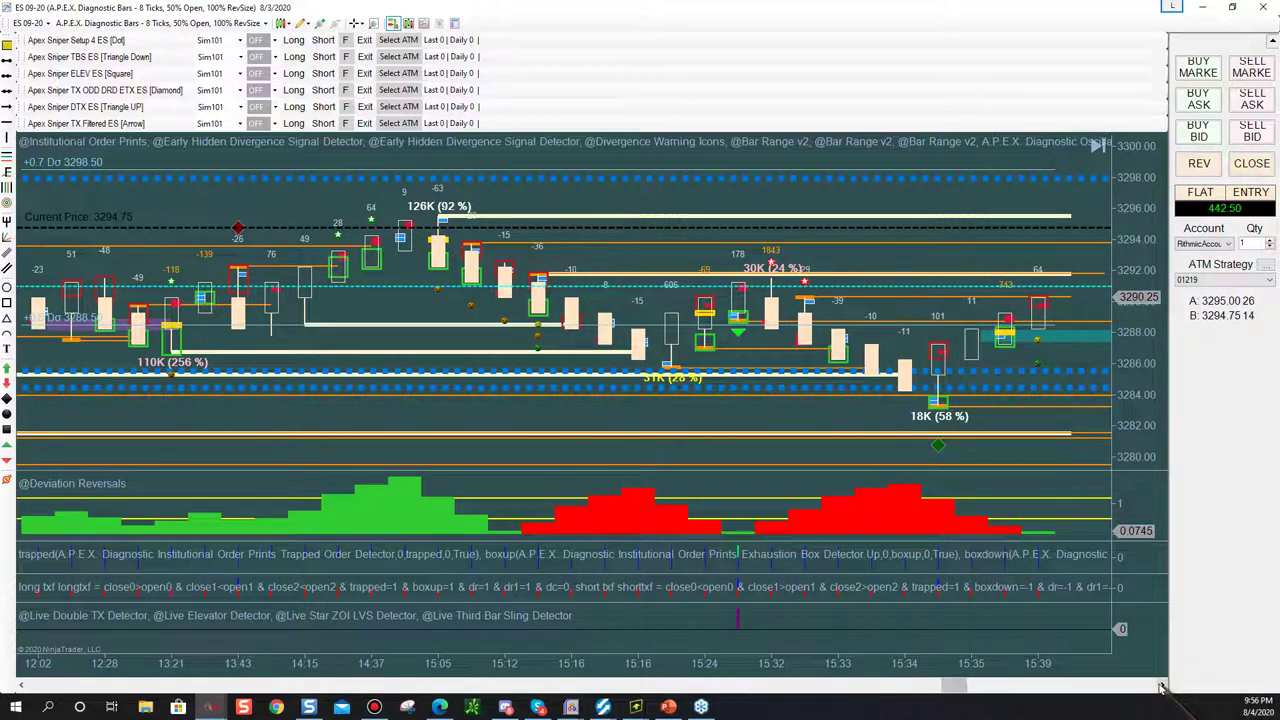
pyautogui.click(1161, 686)
pyautogui.click(1161, 686)
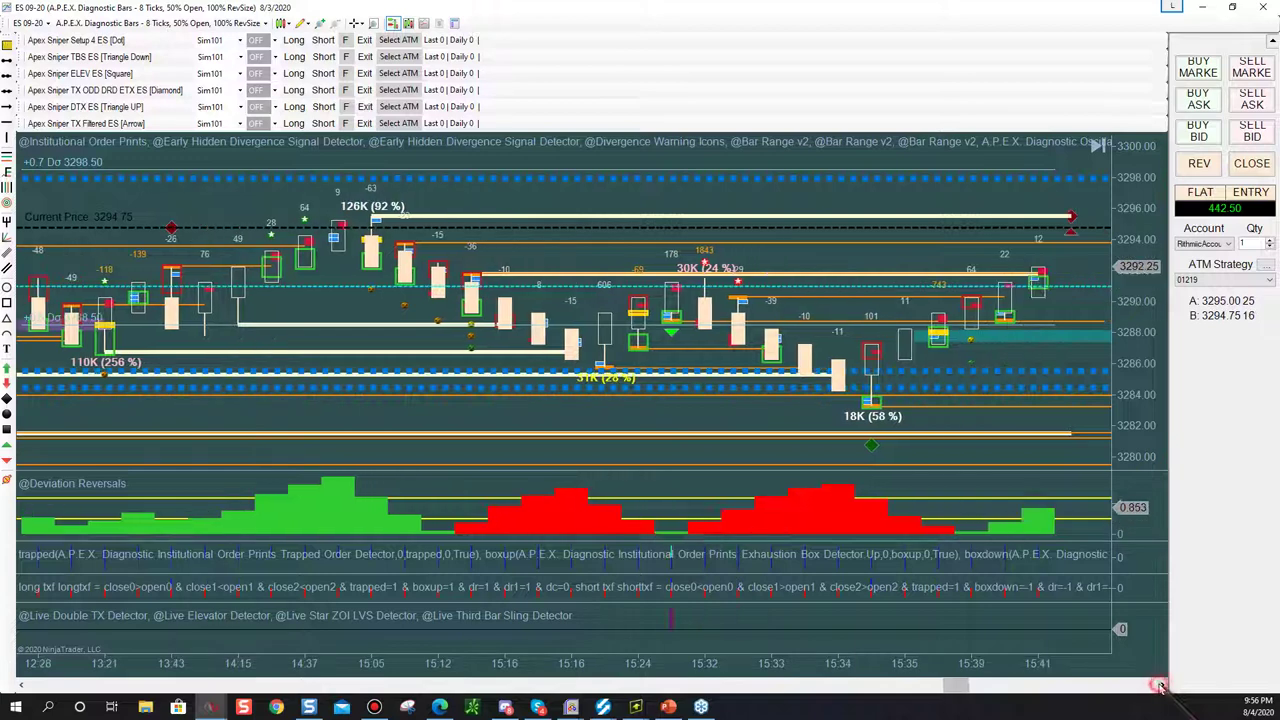
pyautogui.click(1161, 686)
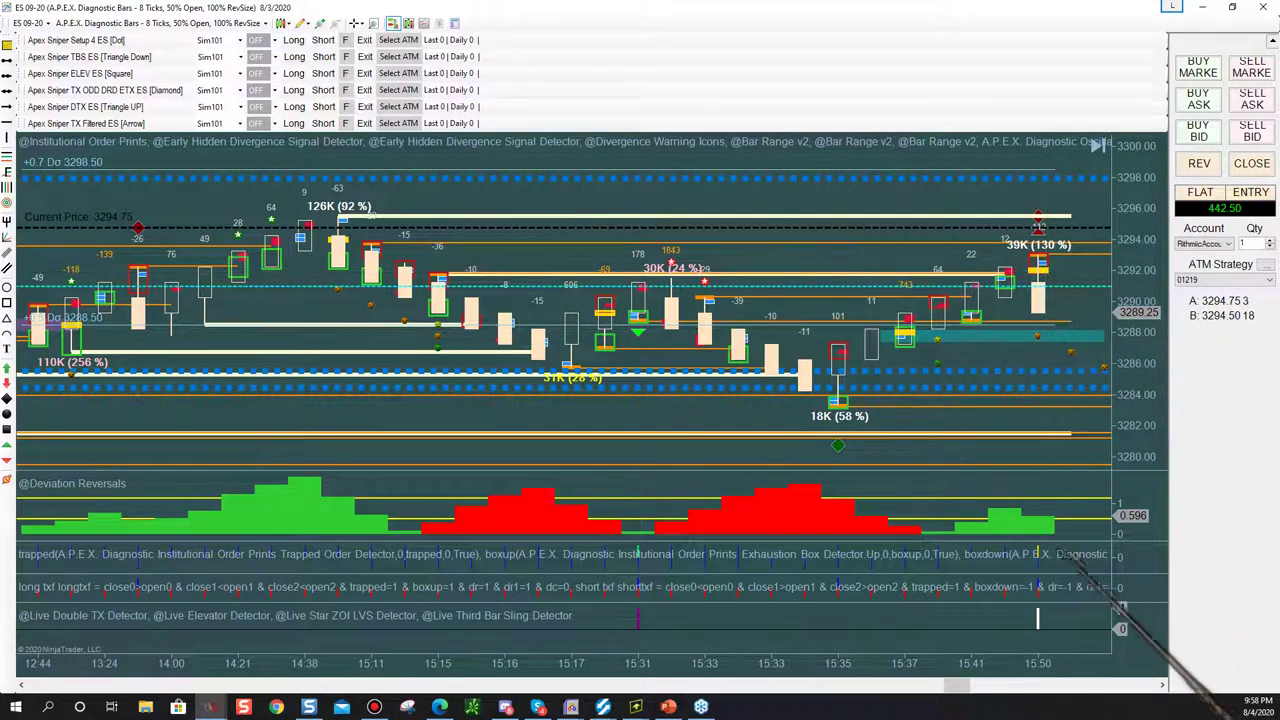
# Step from the 15:50 signals past the green diamond at 15:52 to the 15:59 bar
pyautogui.click(1160, 686)
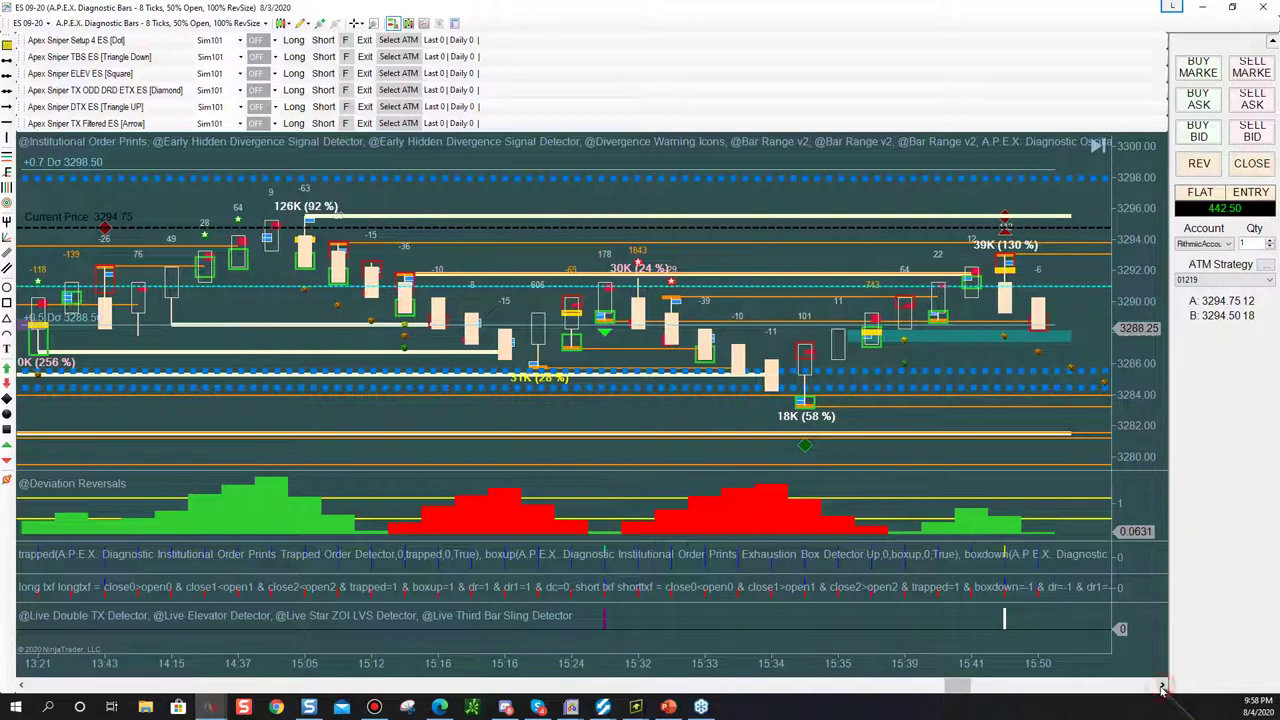
pyautogui.click(1160, 686)
pyautogui.click(1160, 686)
pyautogui.click(1160, 686)
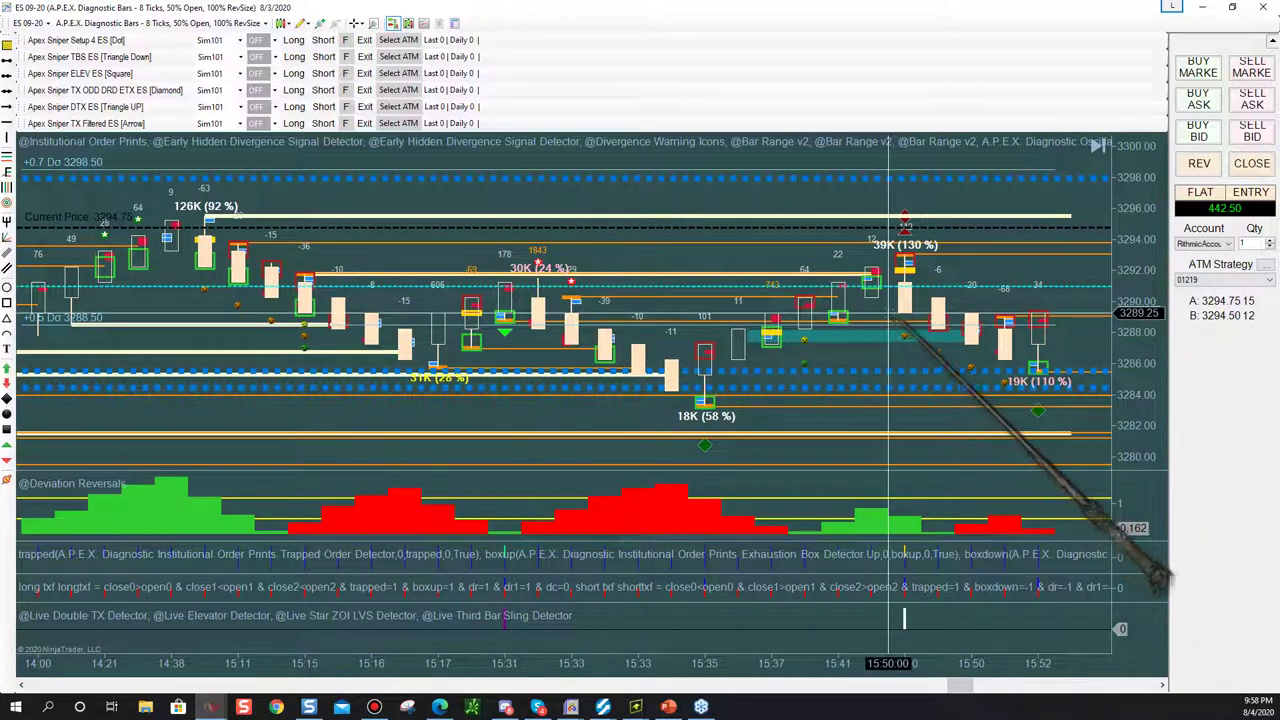
pyautogui.middleClick(1038, 378)
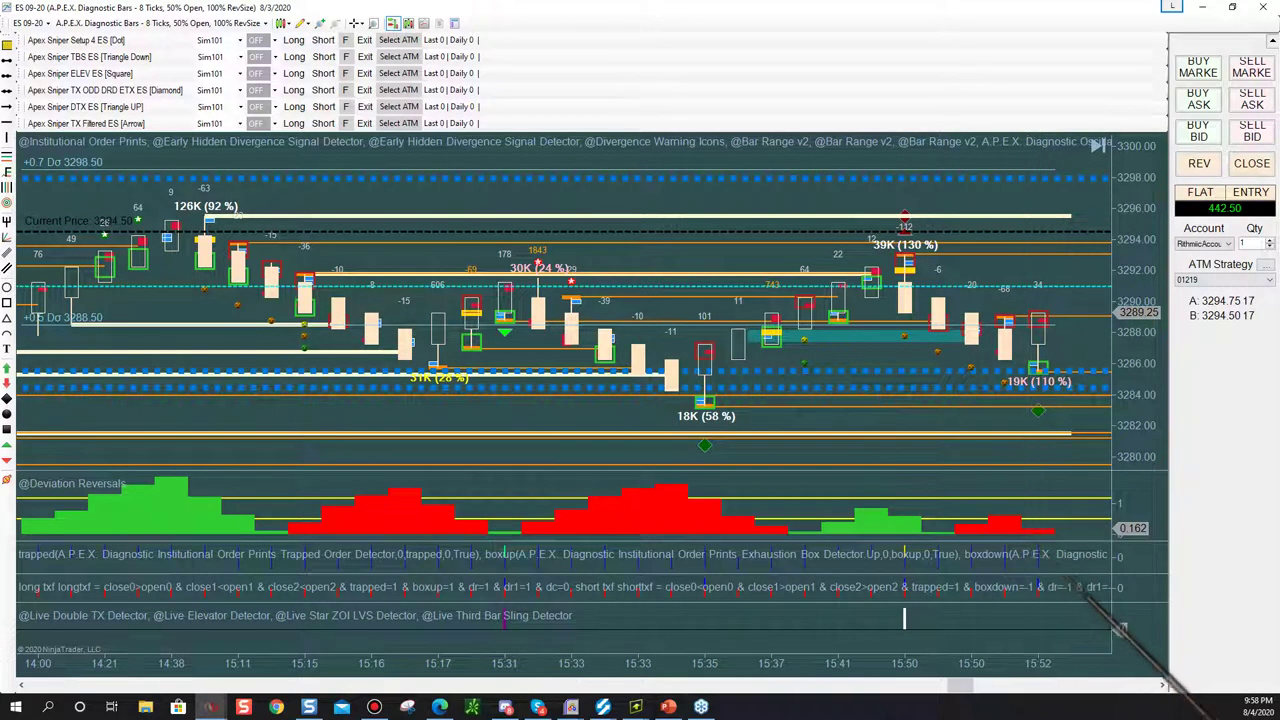
pyautogui.click(1162, 688)
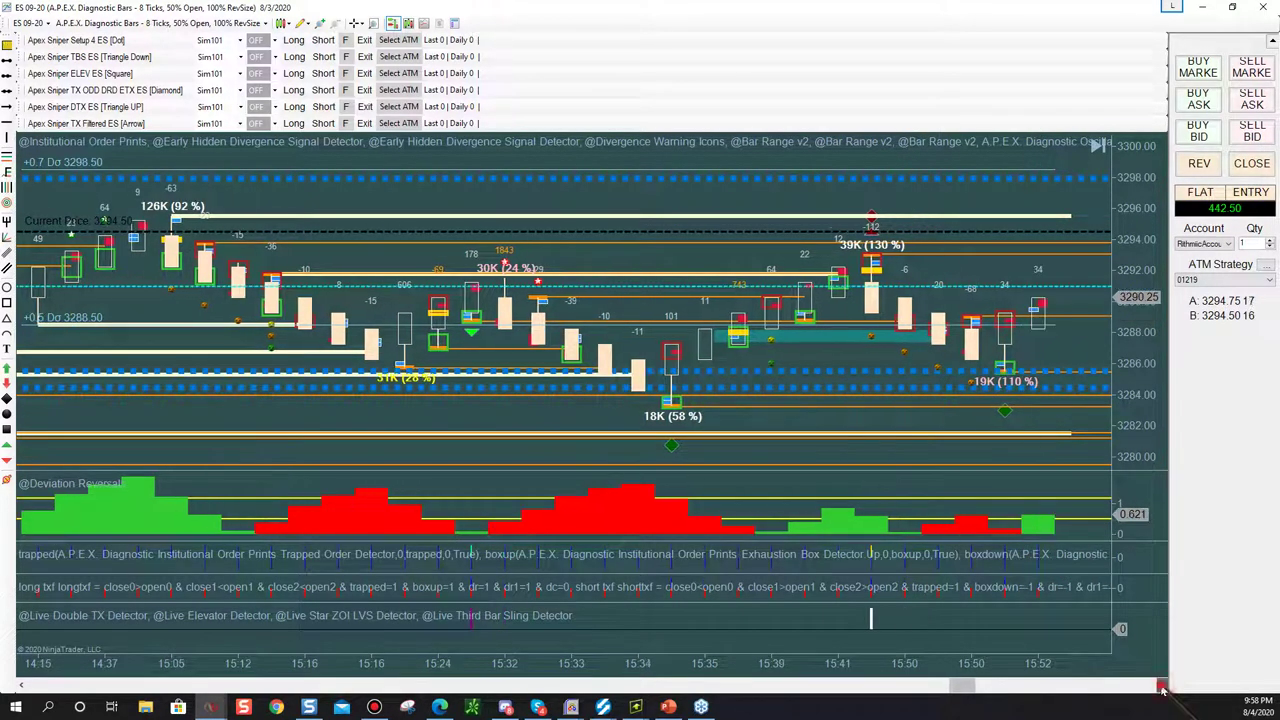
pyautogui.click(1162, 688)
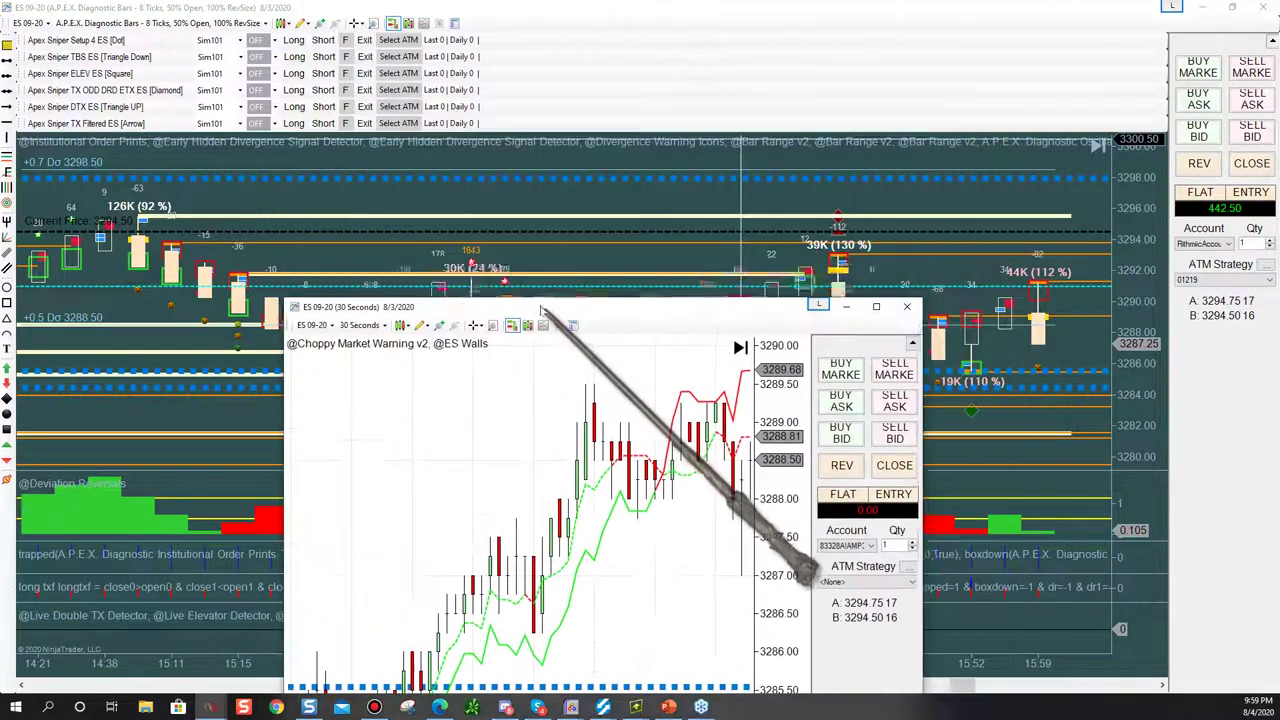
# Maximize the ES 30-second chart window and go back through the 8/3 morning bars to about 09:31
pyautogui.moveTo(540, 308); pyautogui.dragTo(534, 177)
pyautogui.doubleClick(531, 175)
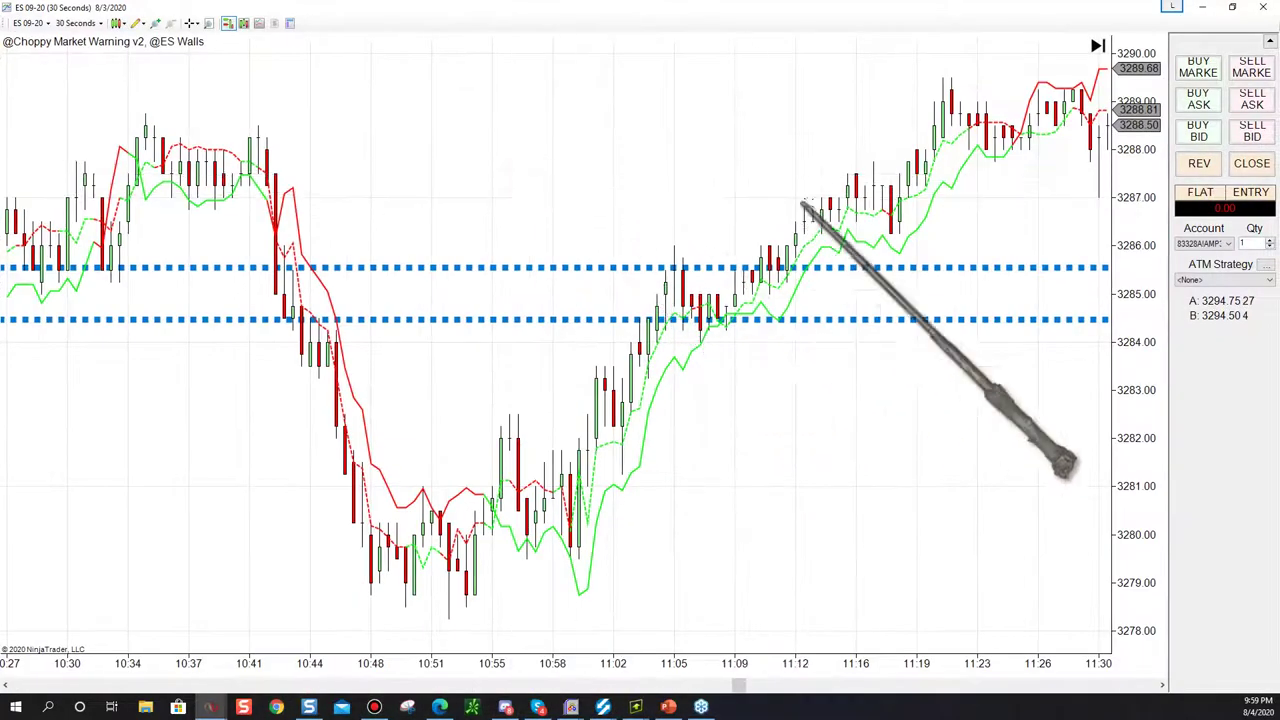
pyautogui.scroll(10, 890, 303)
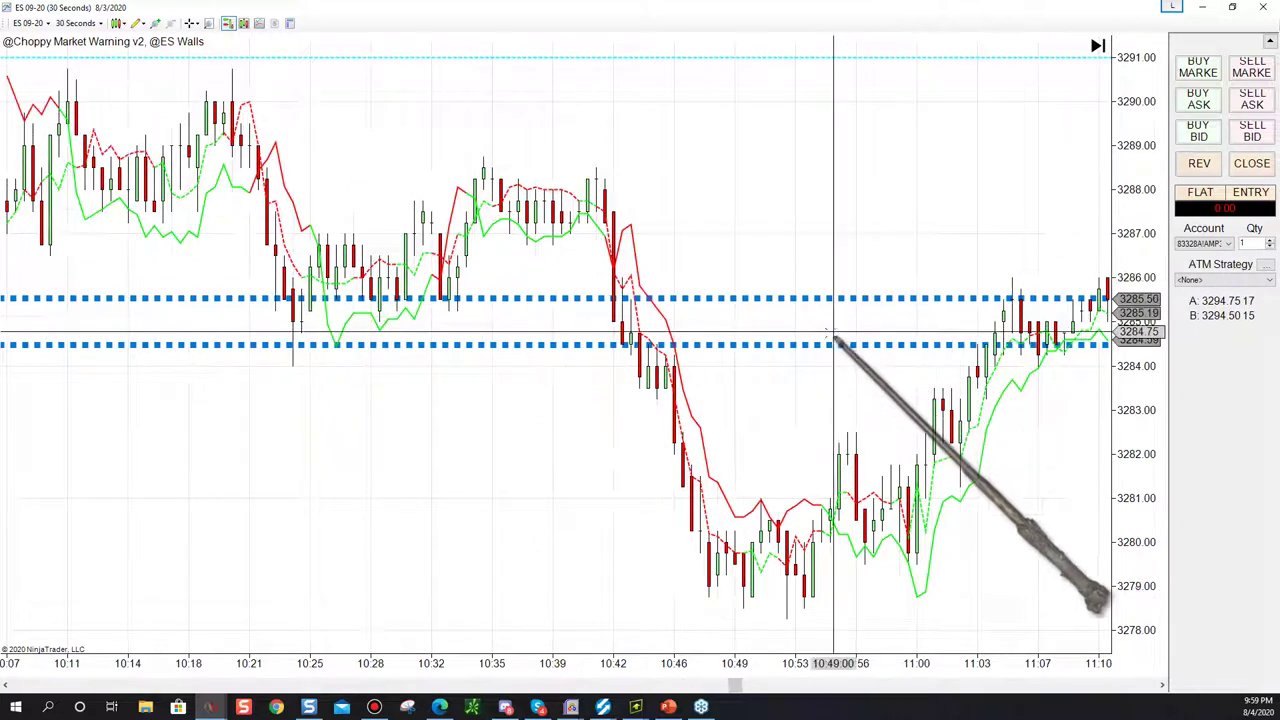
pyautogui.scroll(5, 830, 333)
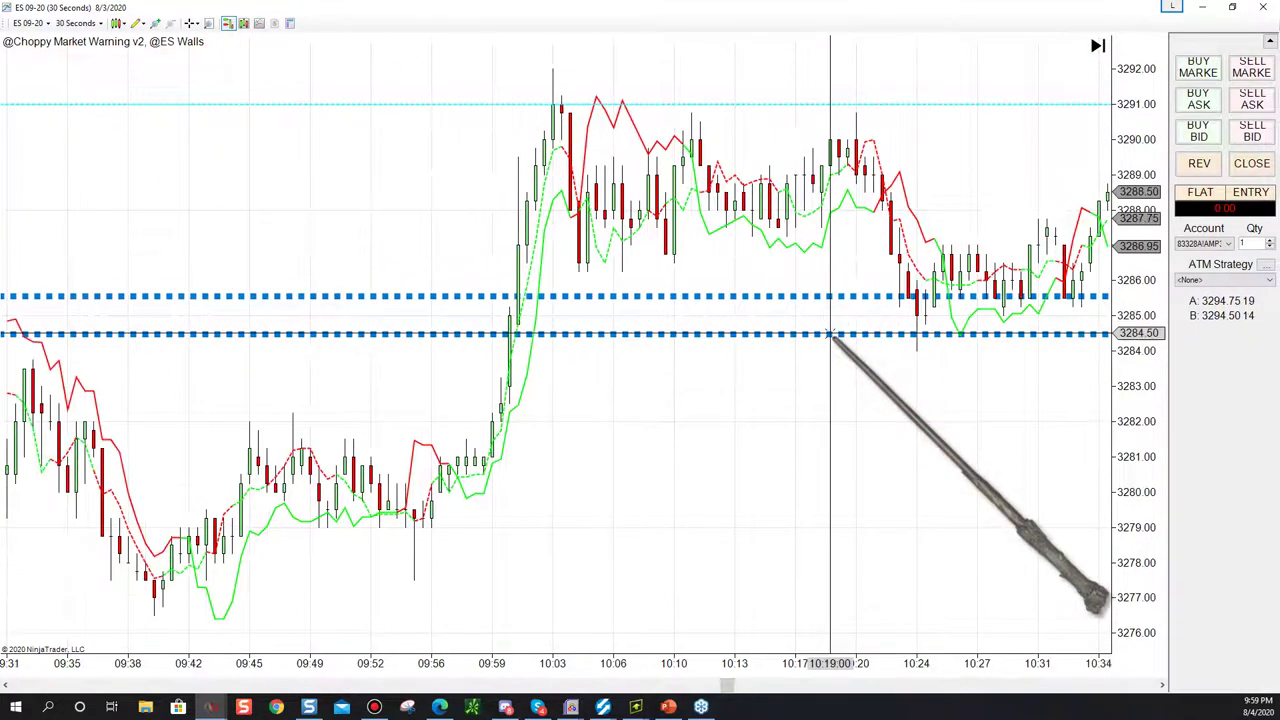